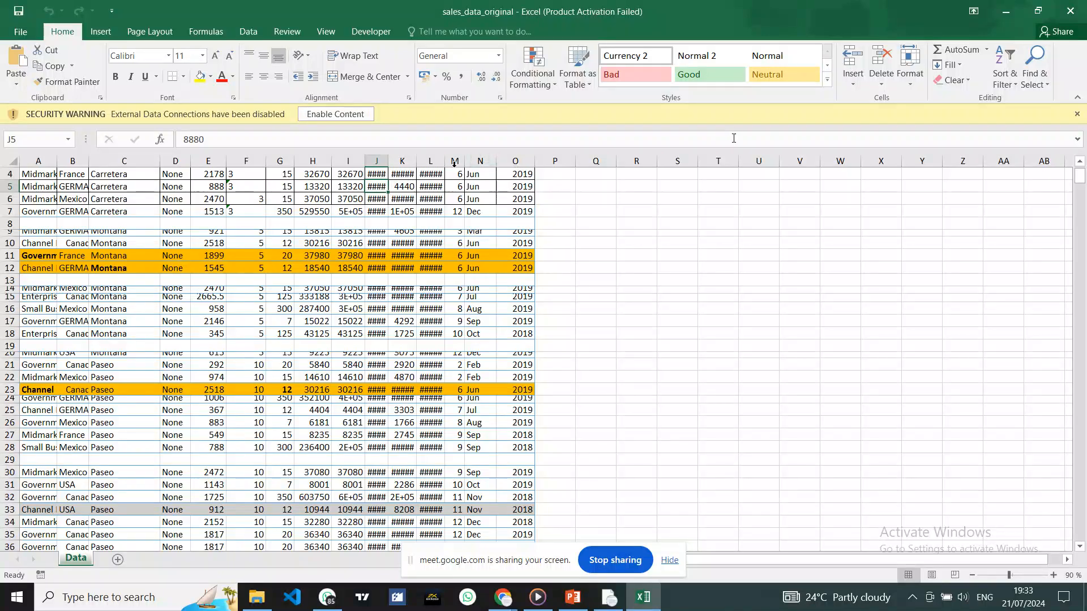
Step: Dismiss the external data connections security warning and return to the header row of the sales data
{"action": "left_click", "coordinate": [1075, 114]}
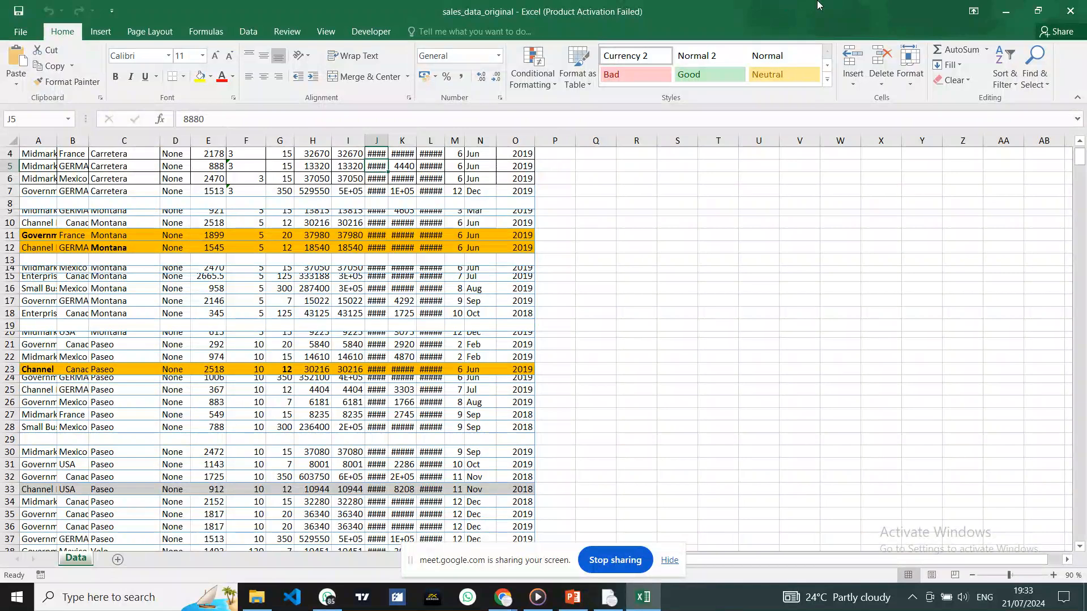
{"action": "scroll", "coordinate": [200, 518], "scroll_direction": "up", "scroll_amount": 1}
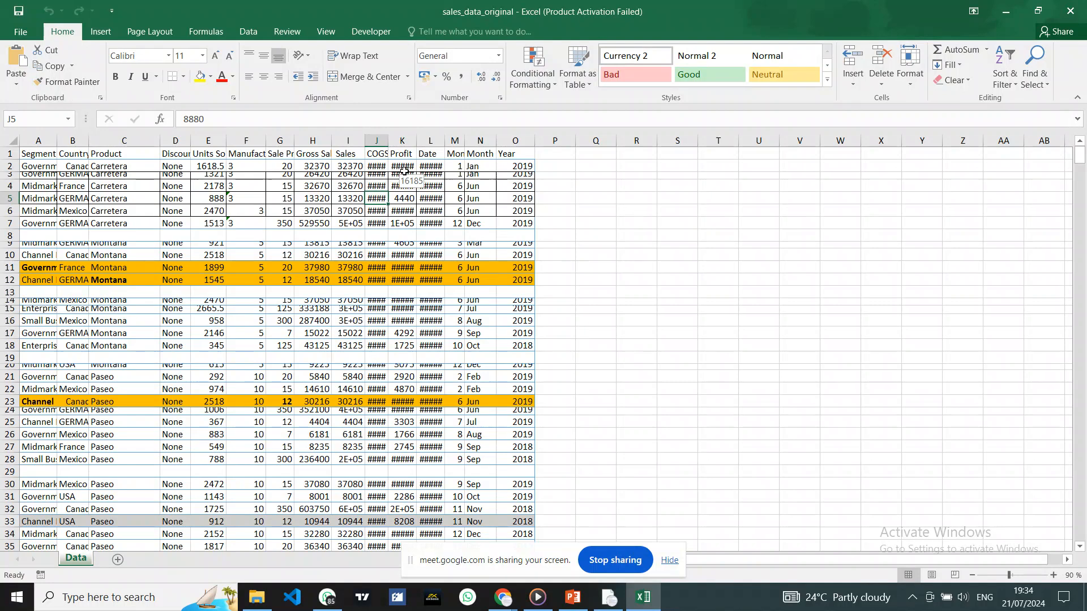
{"action": "double_click", "coordinate": [575, 10]}
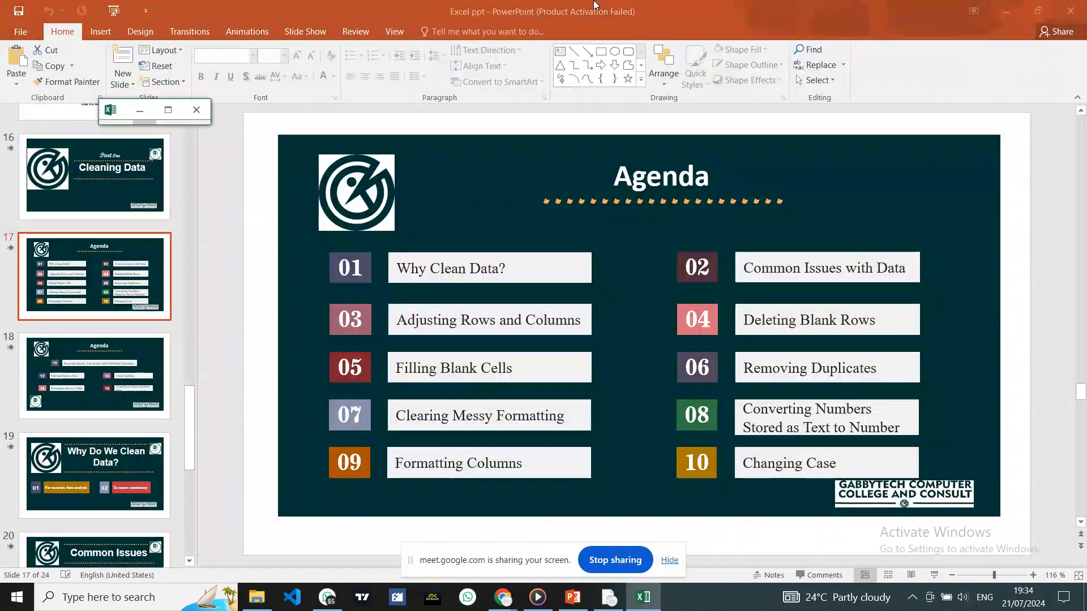
{"action": "left_click", "coordinate": [643, 597]}
{"action": "left_click", "coordinate": [642, 597]}
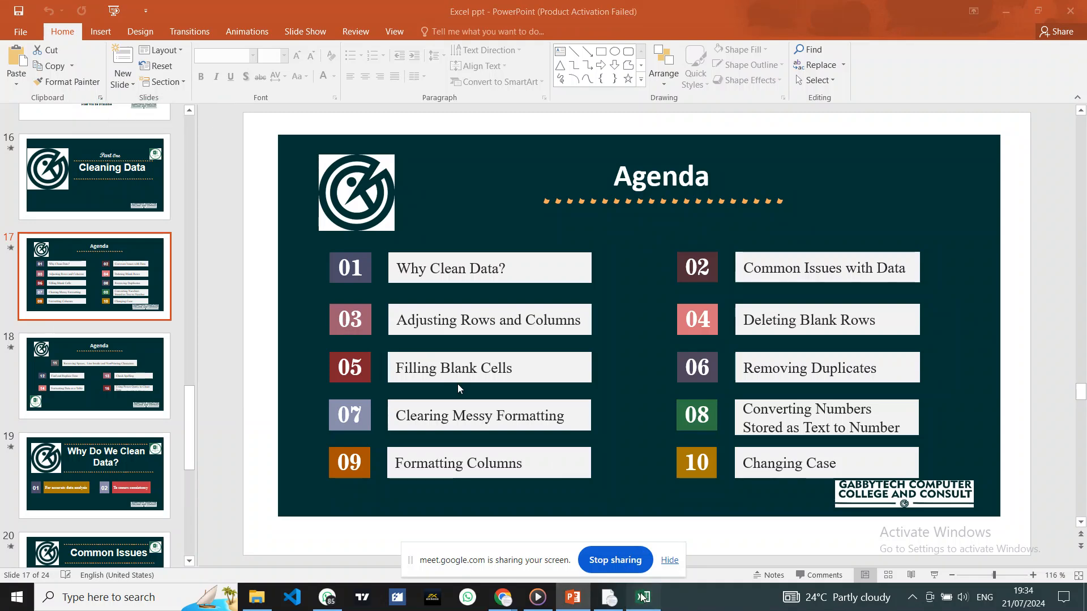
{"action": "left_click", "coordinate": [168, 113]}
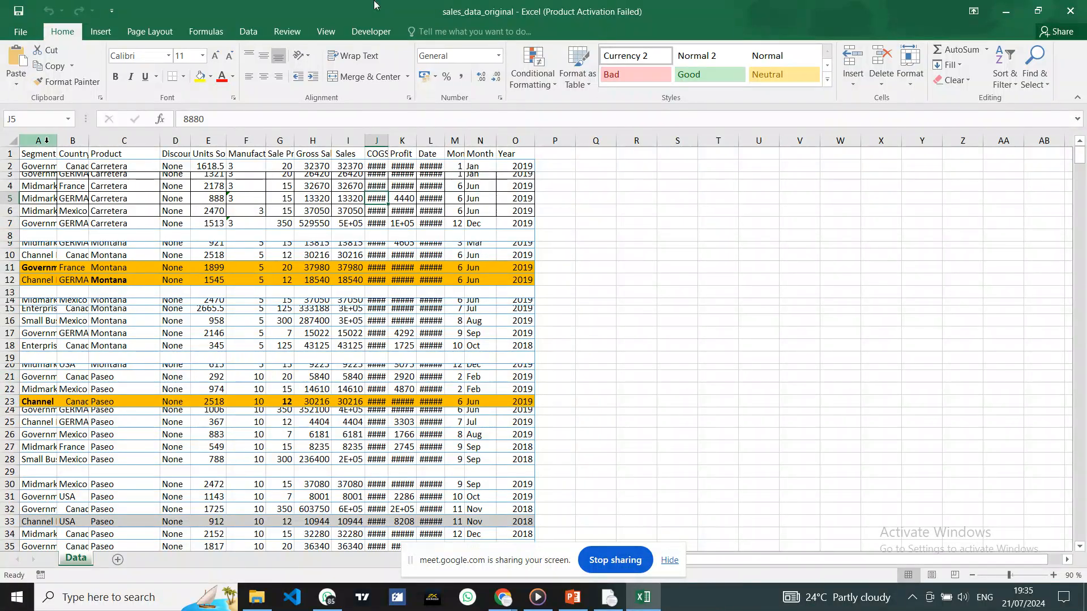
Step: AutoFit the column widths and row heights of the sales data in columns A to O
{"action": "left_click_drag", "start_coordinate": [47, 141], "coordinate": [501, 165]}
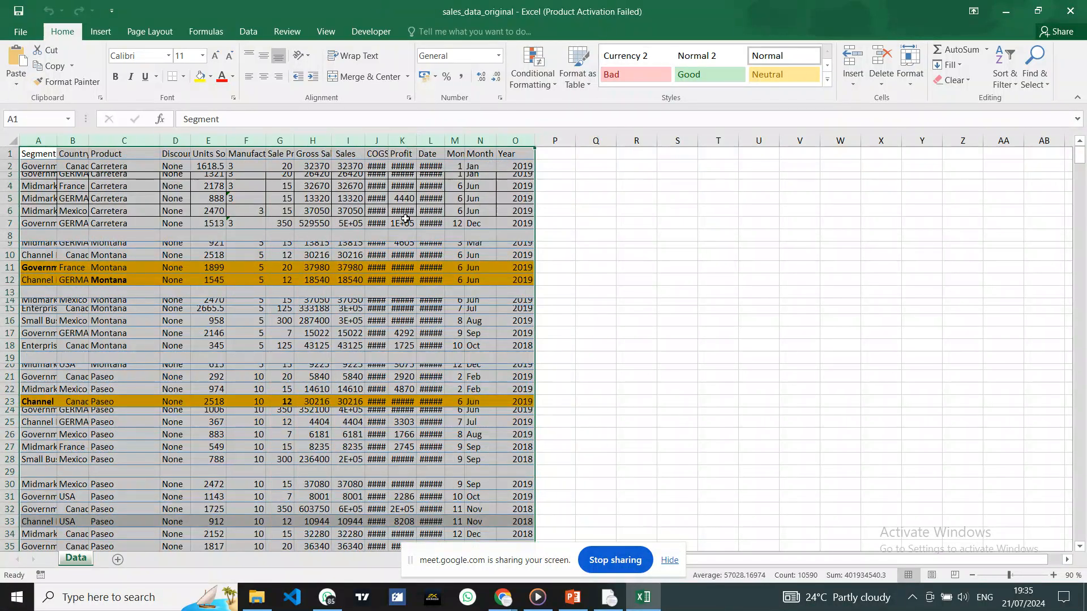
{"action": "double_click", "coordinate": [495, 140]}
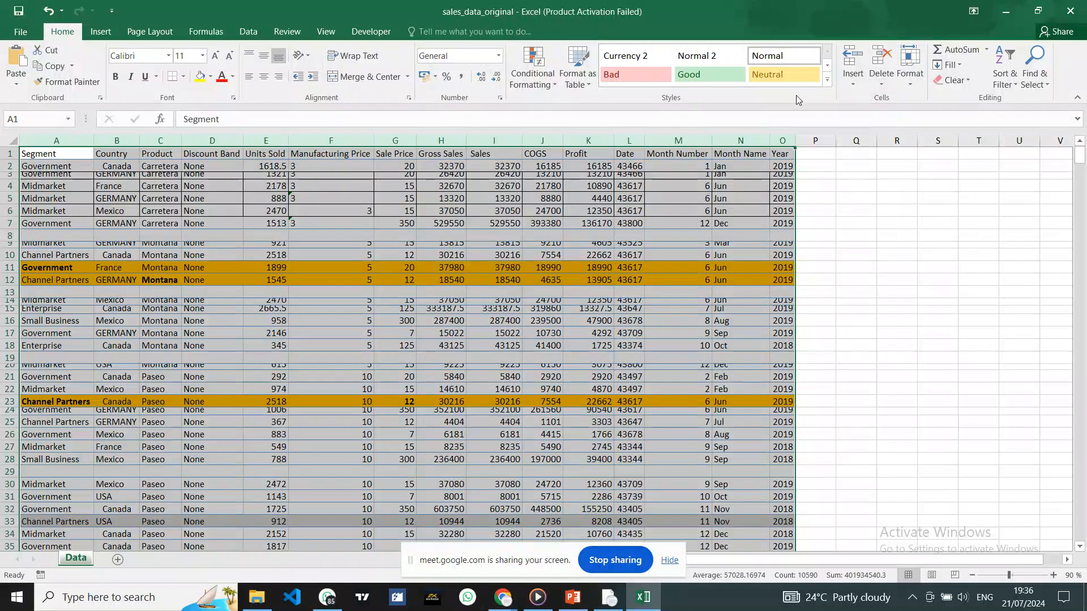
{"action": "left_click", "coordinate": [914, 83]}
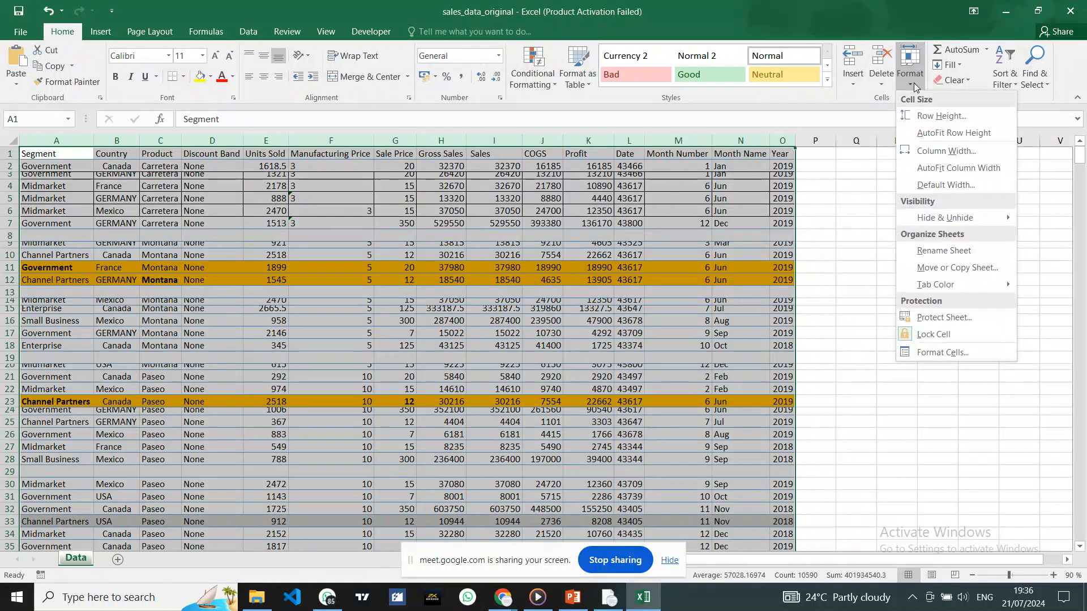
{"action": "left_click", "coordinate": [920, 134]}
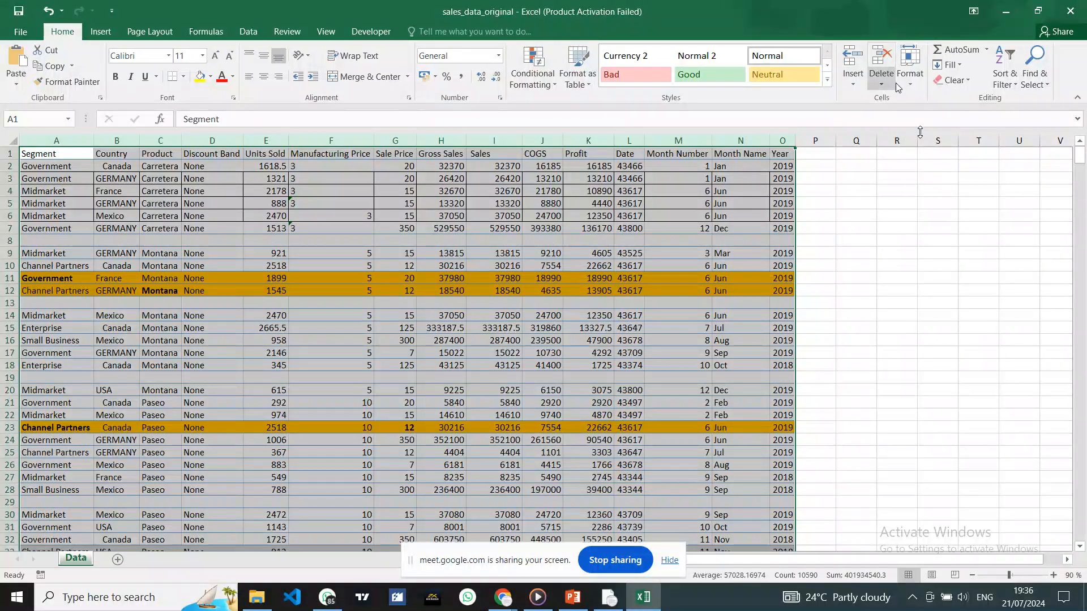
{"action": "left_click", "coordinate": [911, 86]}
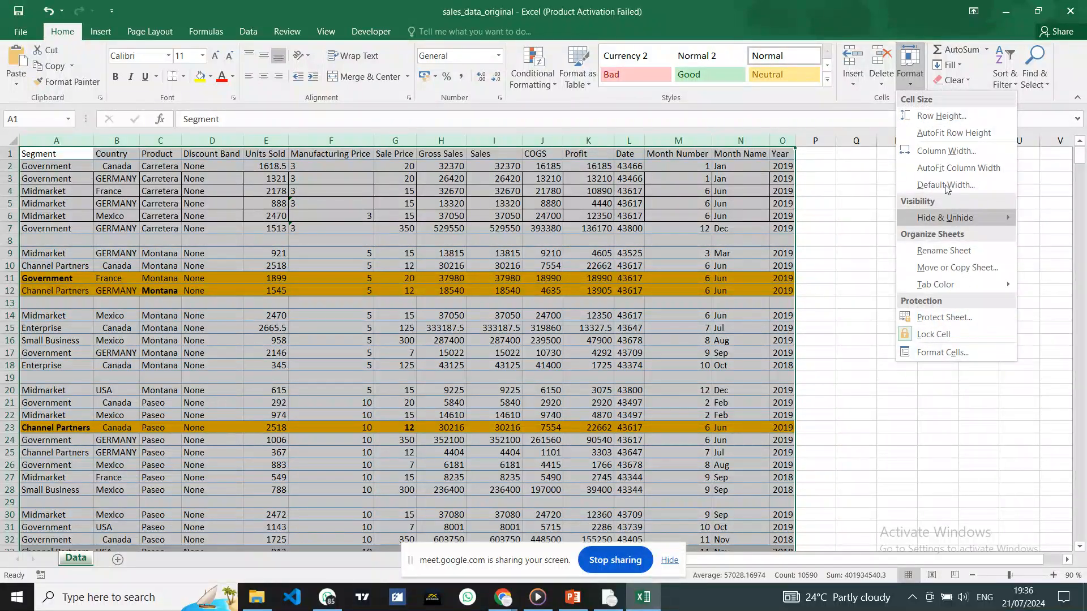
{"action": "left_click", "coordinate": [847, 218]}
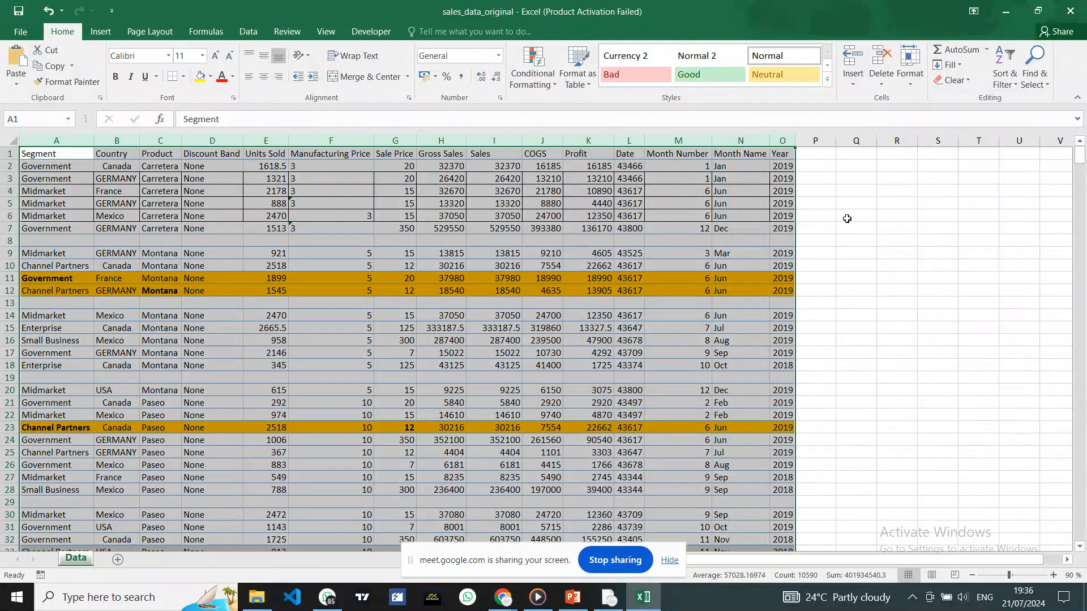
{"action": "left_click", "coordinate": [846, 218]}
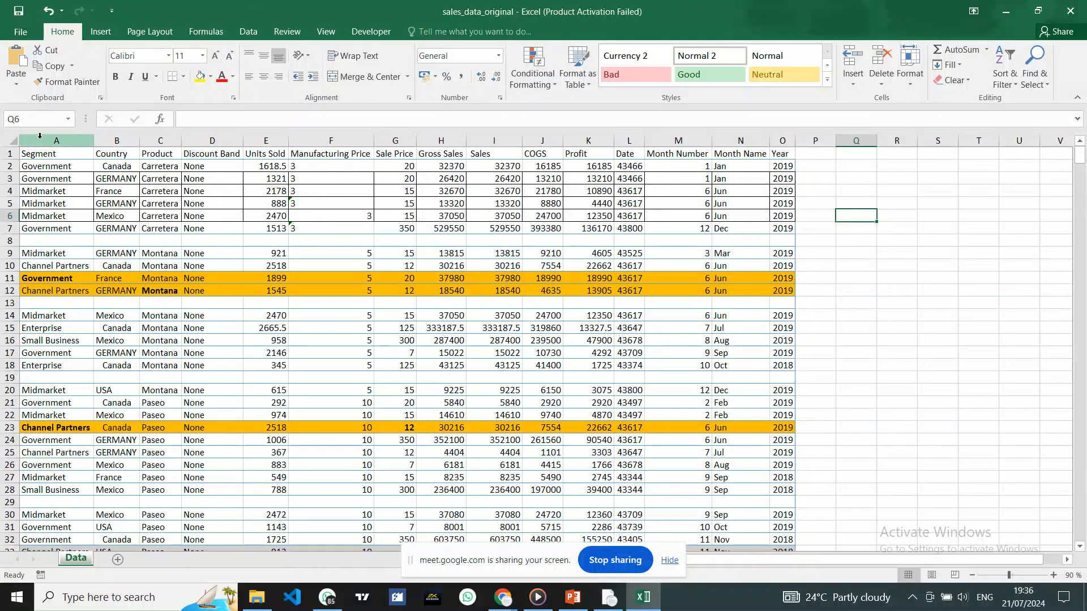
Step: Select all blank cells in columns A to O with Go To Special and delete them to remove the blank rows
{"action": "left_click_drag", "start_coordinate": [39, 136], "coordinate": [781, 165]}
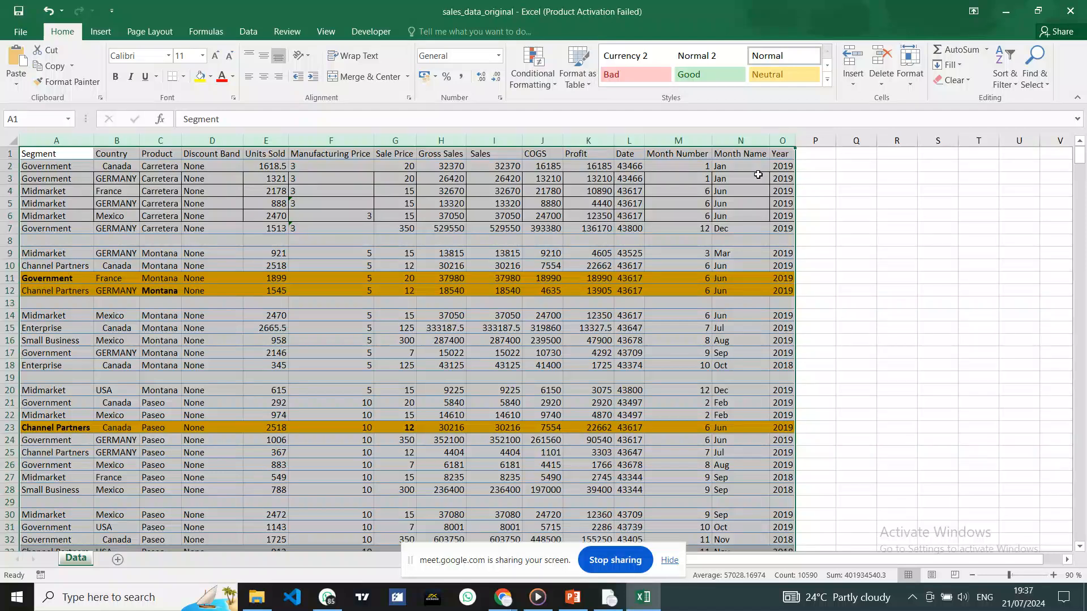
{"action": "key", "text": "ctrl+g"}
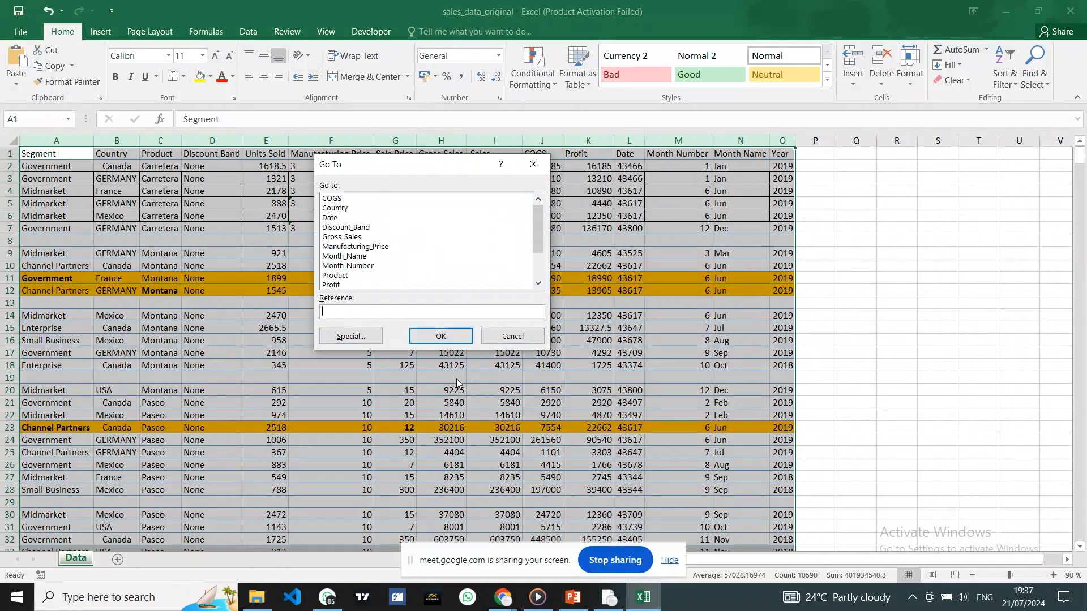
{"action": "left_click", "coordinate": [357, 337]}
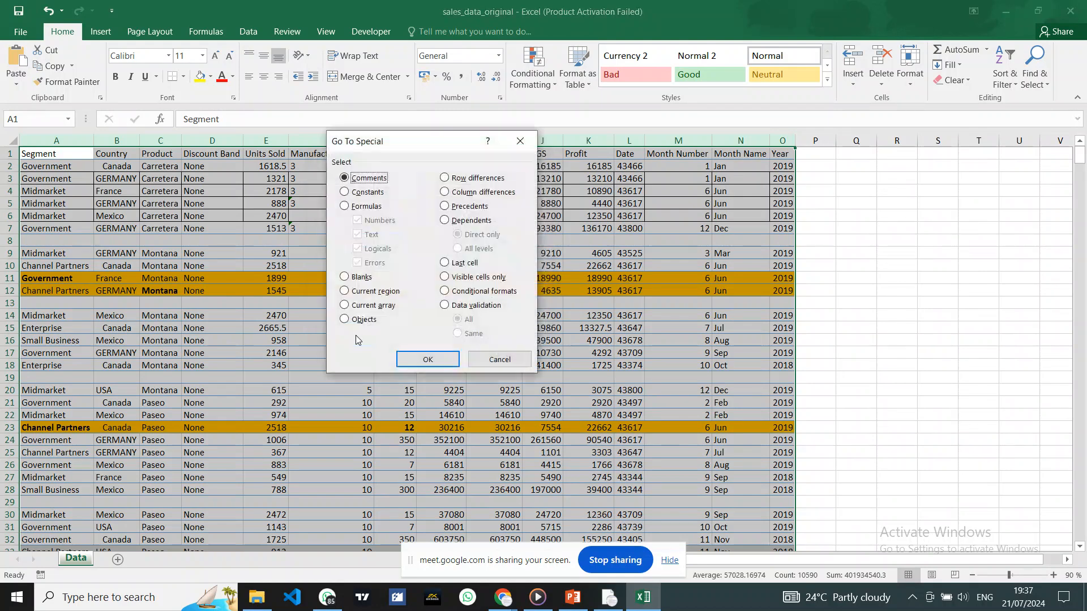
{"action": "left_click", "coordinate": [346, 278]}
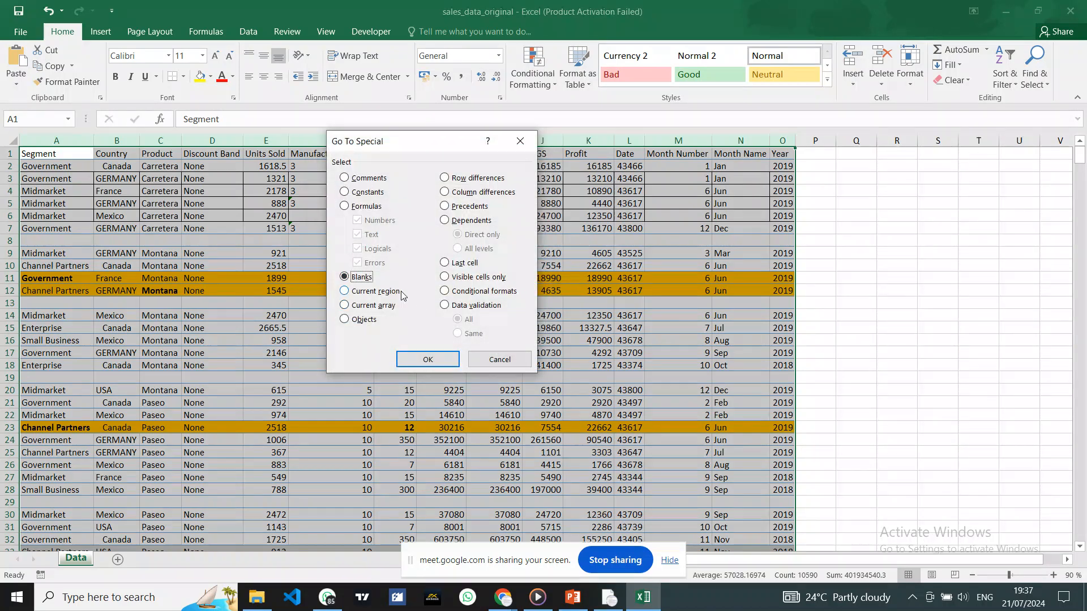
{"action": "left_click", "coordinate": [427, 360]}
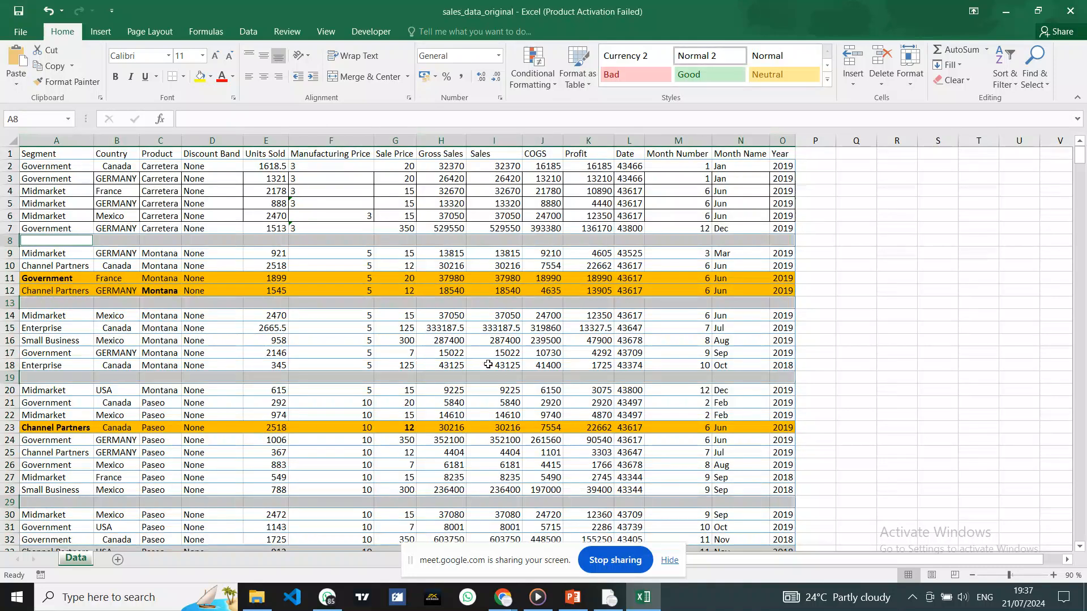
{"action": "left_click", "coordinate": [881, 62]}
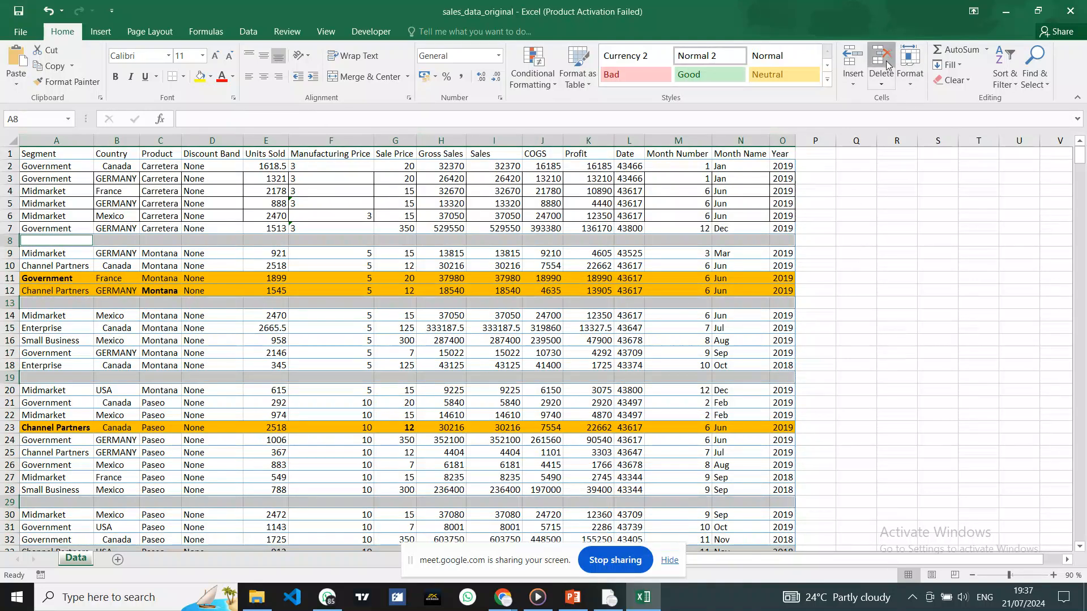
{"action": "left_click", "coordinate": [829, 267]}
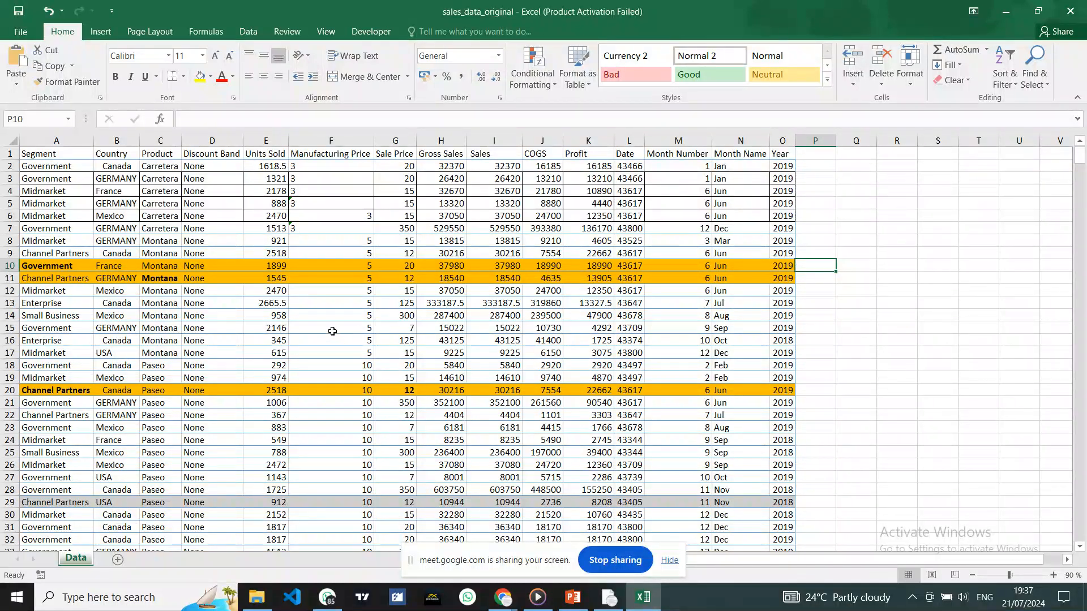
Step: Clear the Sale Price value in G12 and the Gross Sales value in H17
{"action": "left_click", "coordinate": [409, 290]}
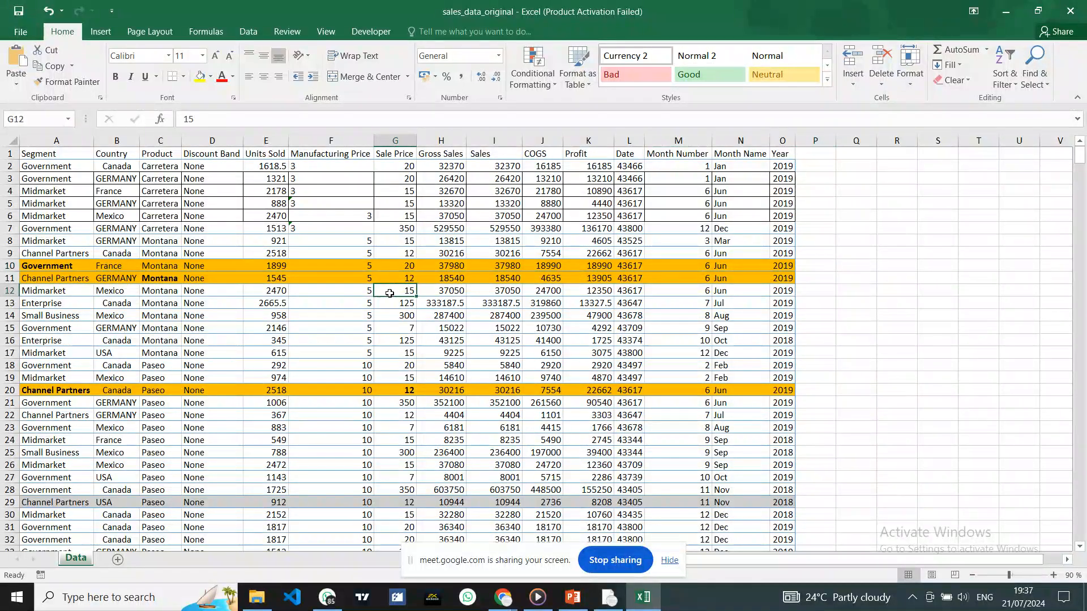
{"action": "key", "text": "Delete"}
{"action": "left_click", "coordinate": [451, 353]}
{"action": "key", "text": "Delete"}
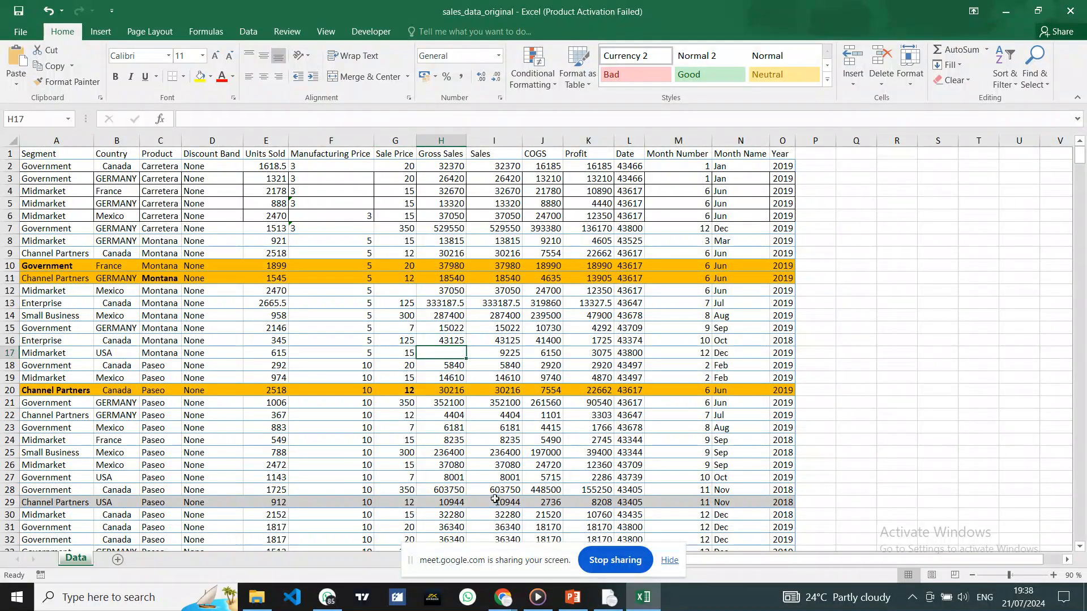
{"action": "key", "text": "ctrl+a"}
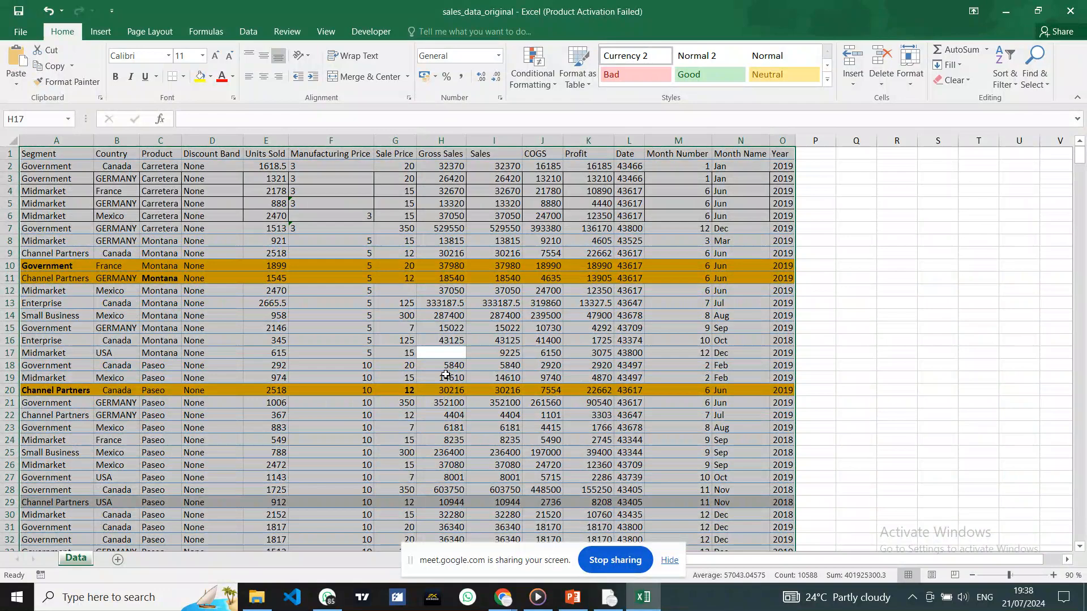
{"action": "key", "text": "ctrl+q"}
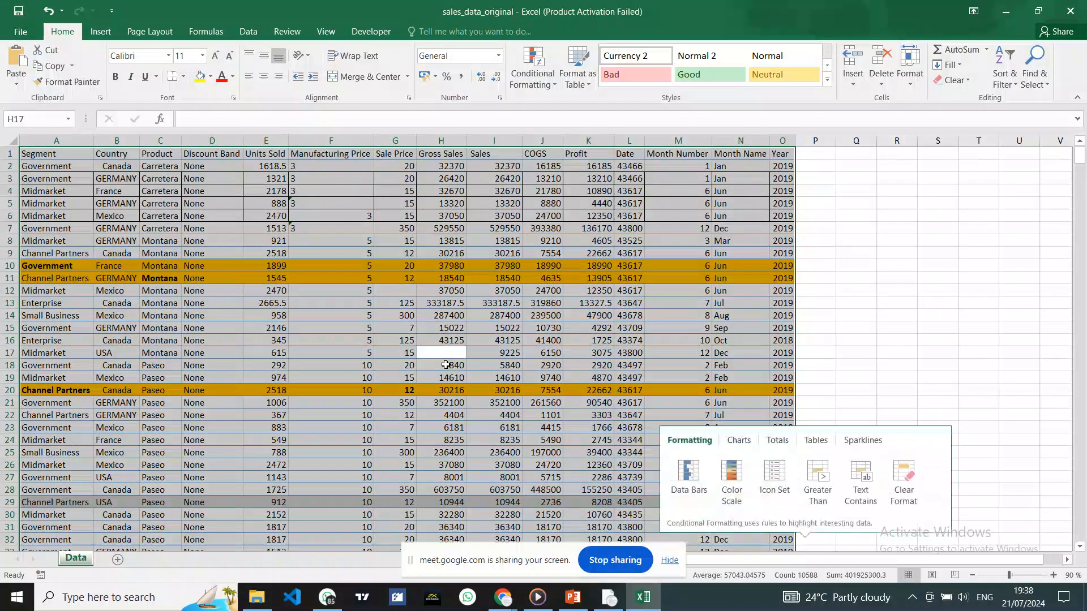
{"action": "left_click", "coordinate": [834, 270]}
{"action": "left_click", "coordinate": [597, 267]}
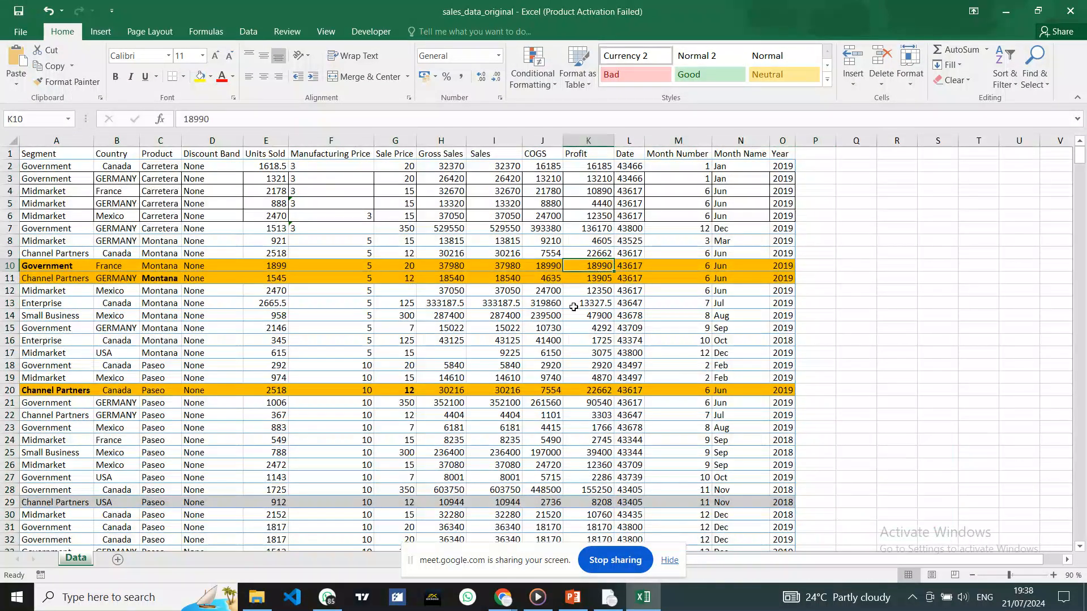
Step: Select the blank cells in the whole data range with Go To Special and fill them all with 0
{"action": "key", "text": "ctrl+a"}
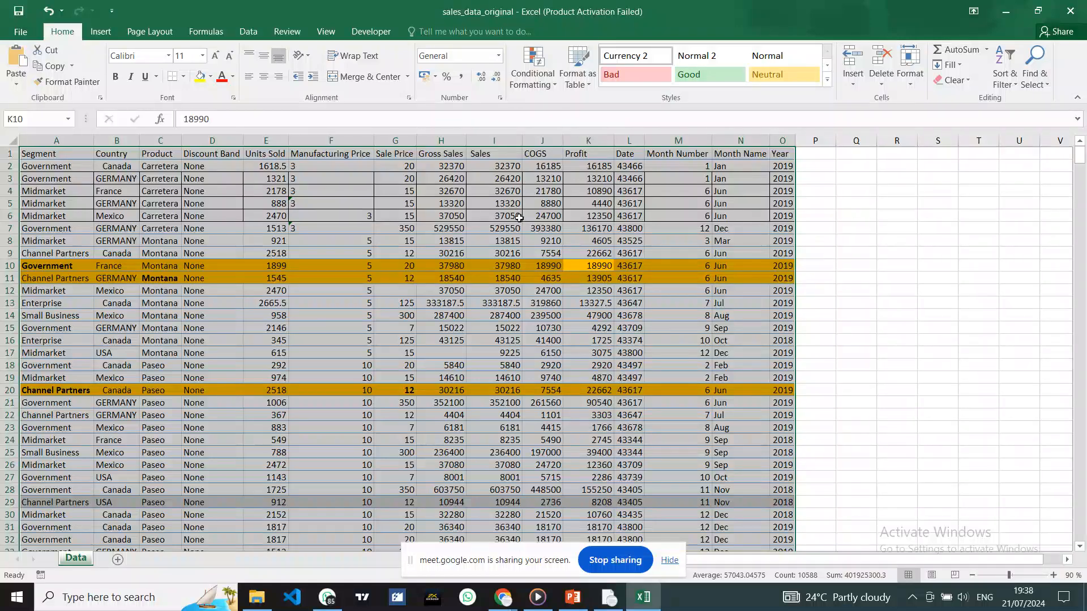
{"action": "key", "text": "ctrl+g"}
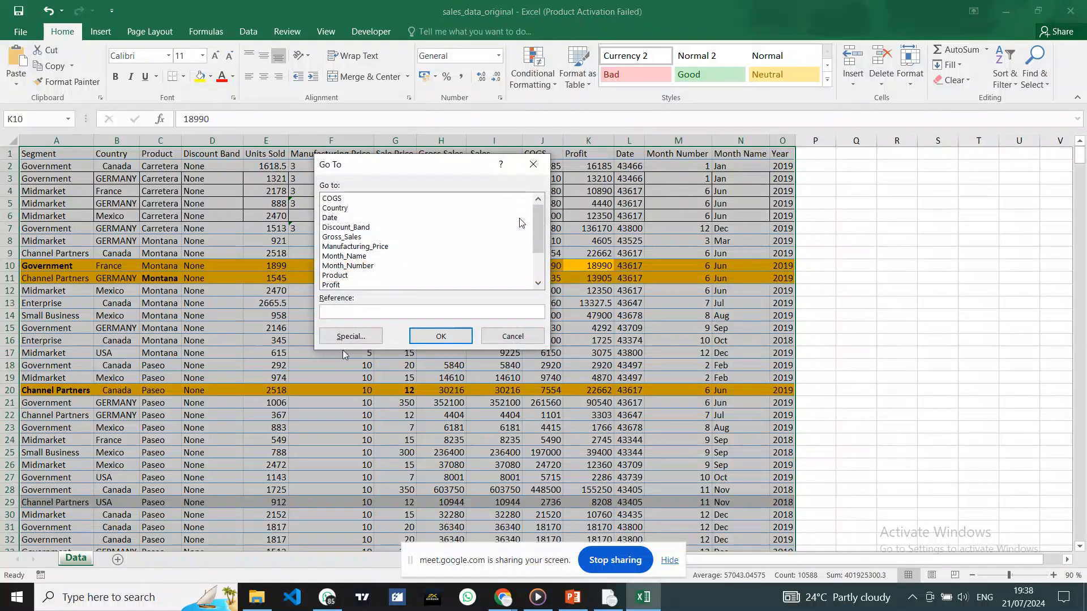
{"action": "left_click", "coordinate": [378, 336]}
{"action": "left_click", "coordinate": [344, 277]}
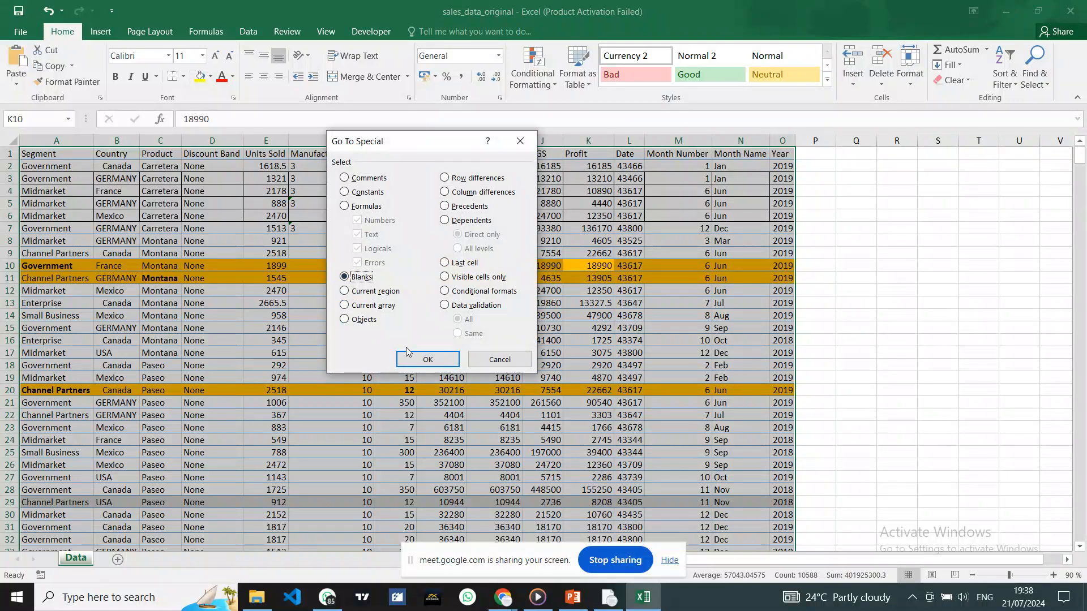
{"action": "left_click", "coordinate": [427, 359]}
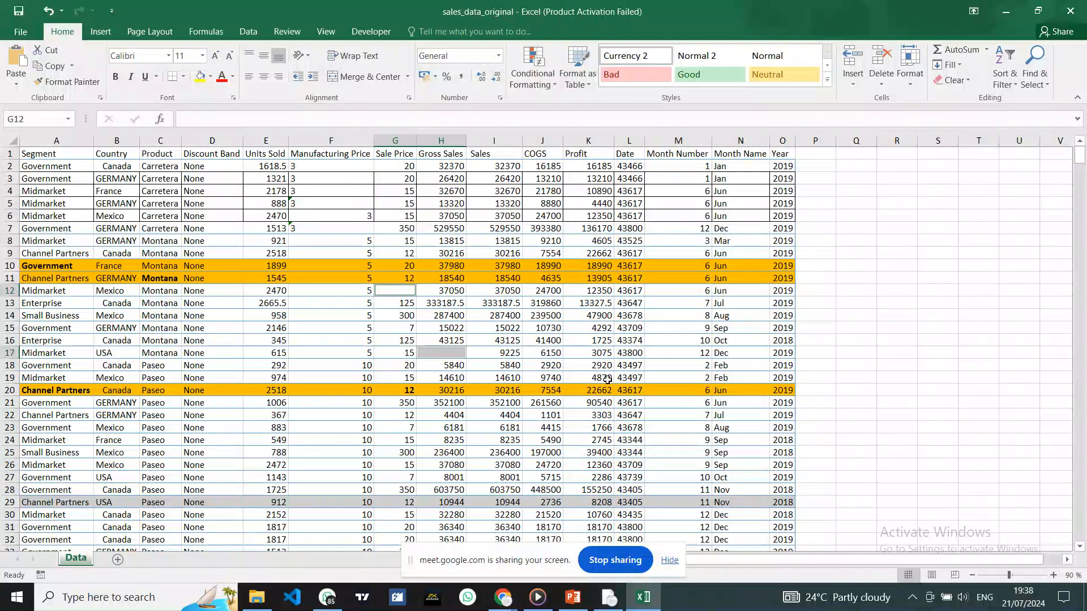
{"action": "type", "text": "0"}
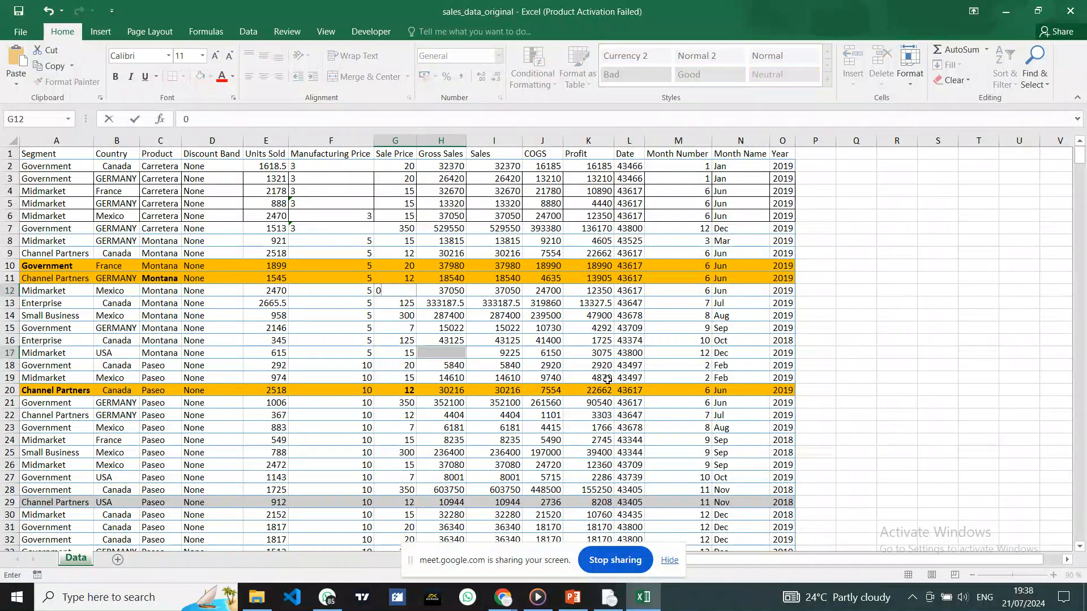
{"action": "key", "text": "ctrl+Return"}
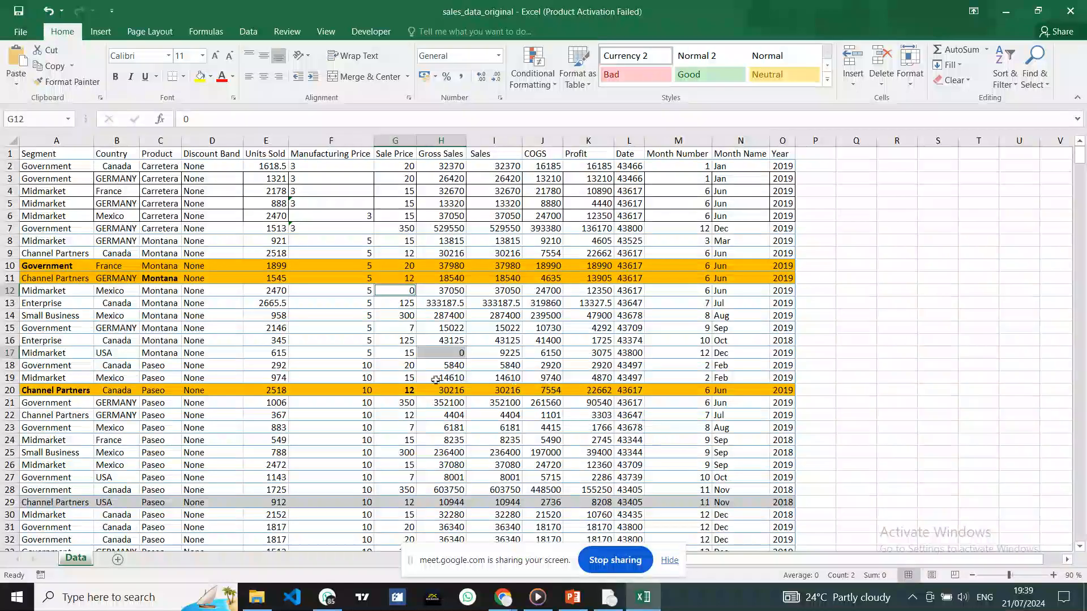
Step: Clear only the formats from the entire sales data range, keeping its contents, and look over the rows
{"action": "left_click", "coordinate": [391, 314]}
{"action": "key", "text": "ctrl+a"}
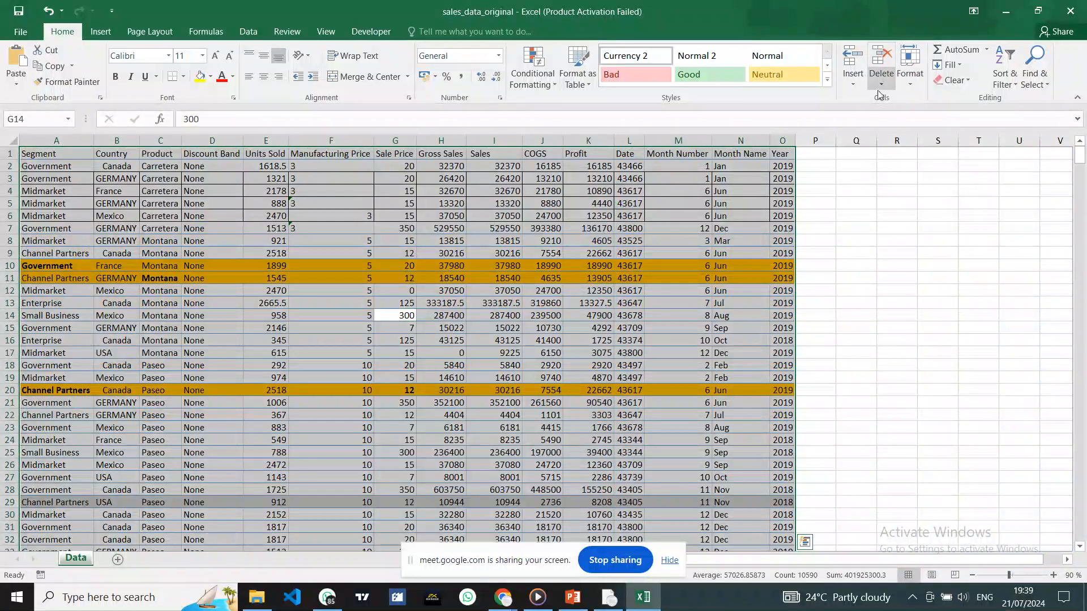
{"action": "left_click", "coordinate": [966, 82]}
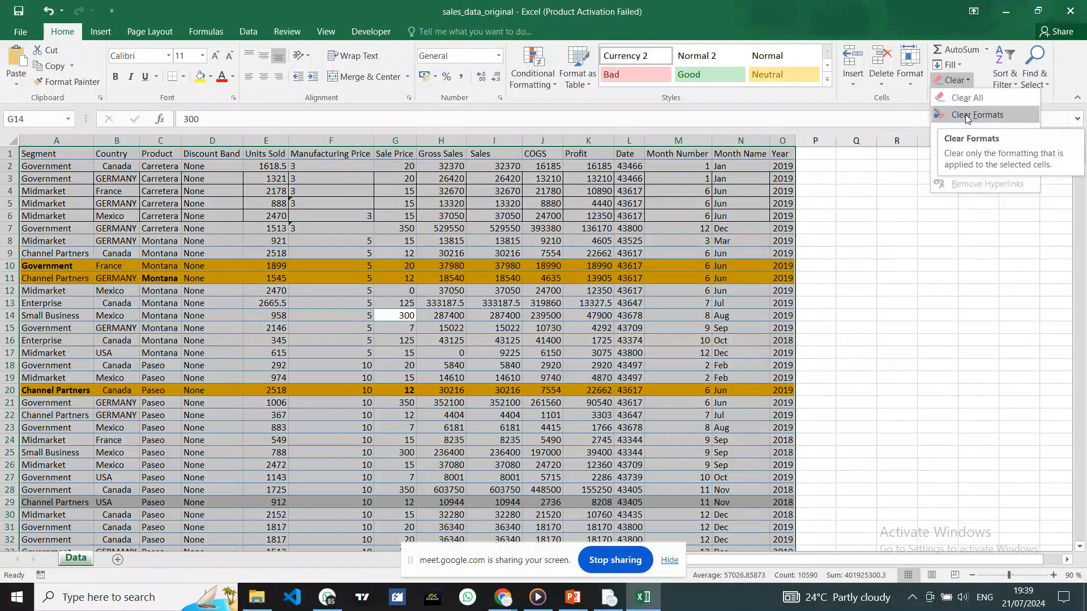
{"action": "left_click", "coordinate": [966, 115]}
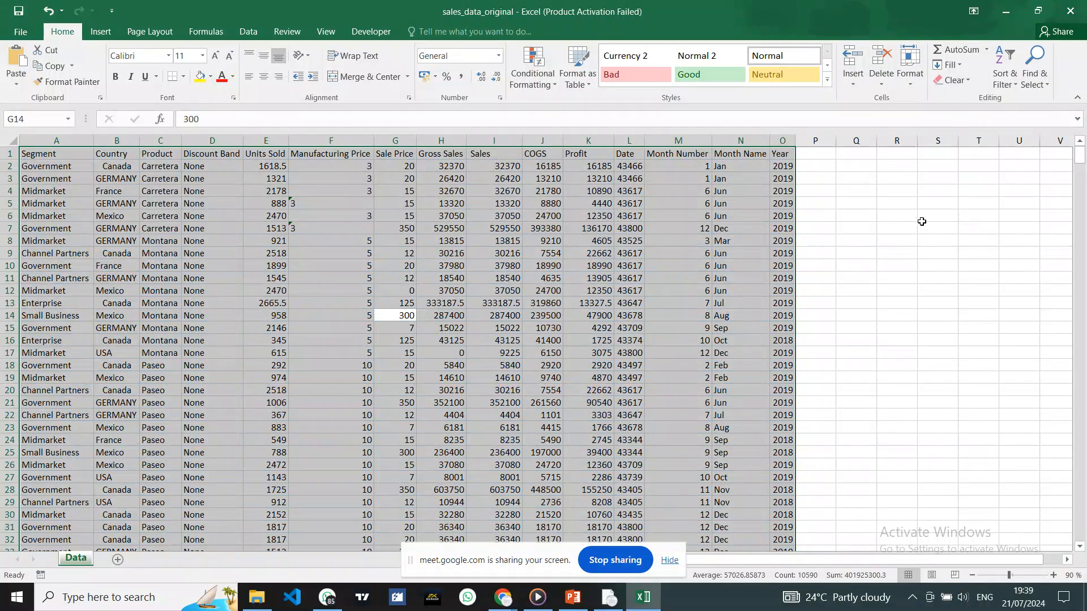
{"action": "left_click", "coordinate": [816, 240]}
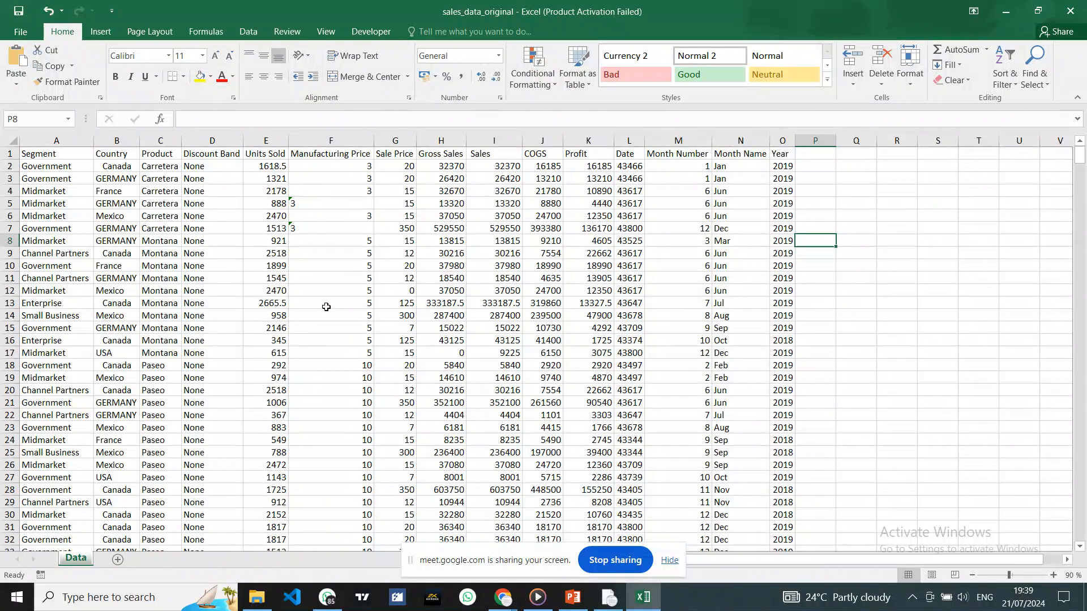
{"action": "scroll", "coordinate": [326, 307], "scroll_direction": "down", "scroll_amount": 17}
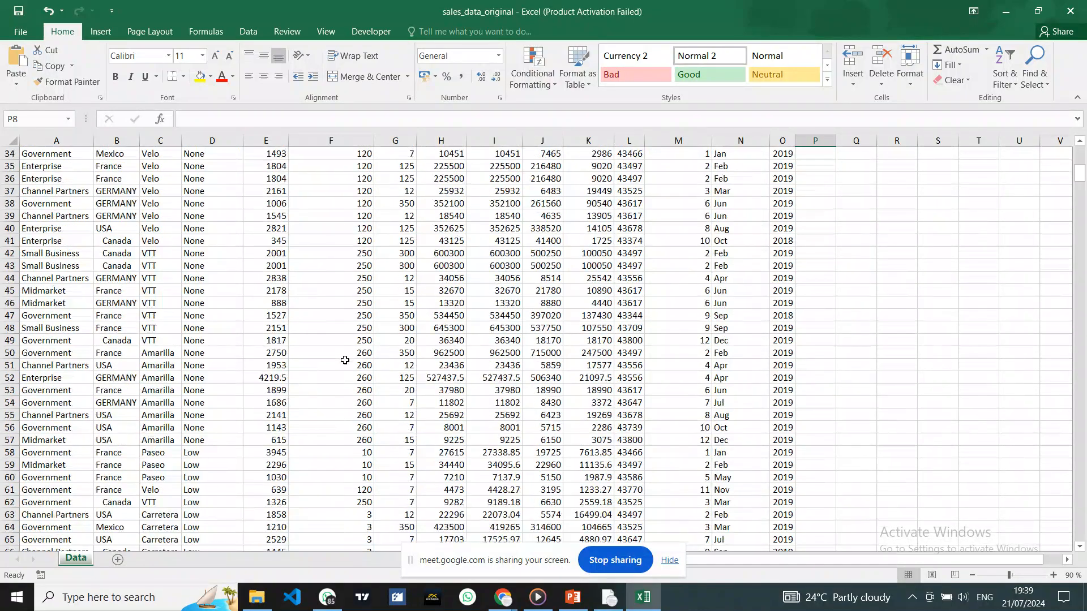
Step: Remove duplicate rows from the sales data, comparing all columns and treating the first row as headers
{"action": "scroll", "coordinate": [345, 360], "scroll_direction": "up", "scroll_amount": 17}
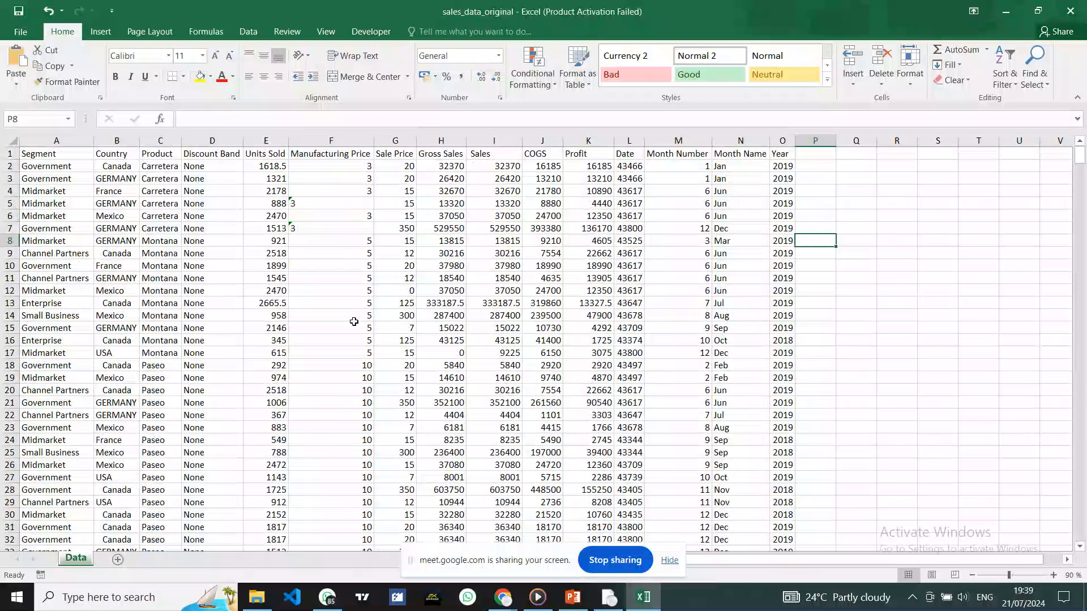
{"action": "left_click", "coordinate": [334, 290]}
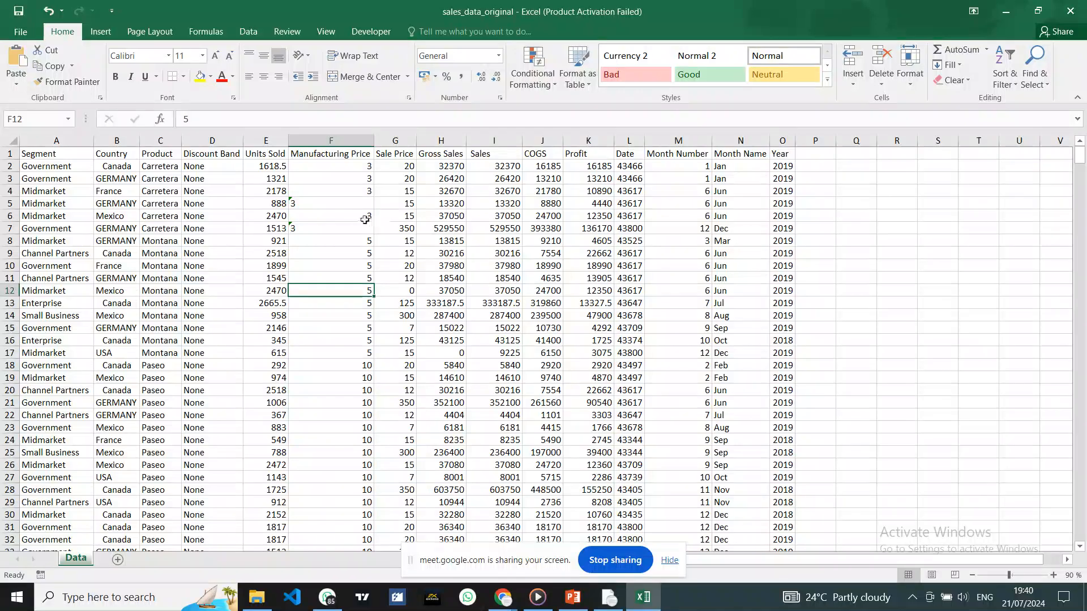
{"action": "left_click", "coordinate": [248, 33]}
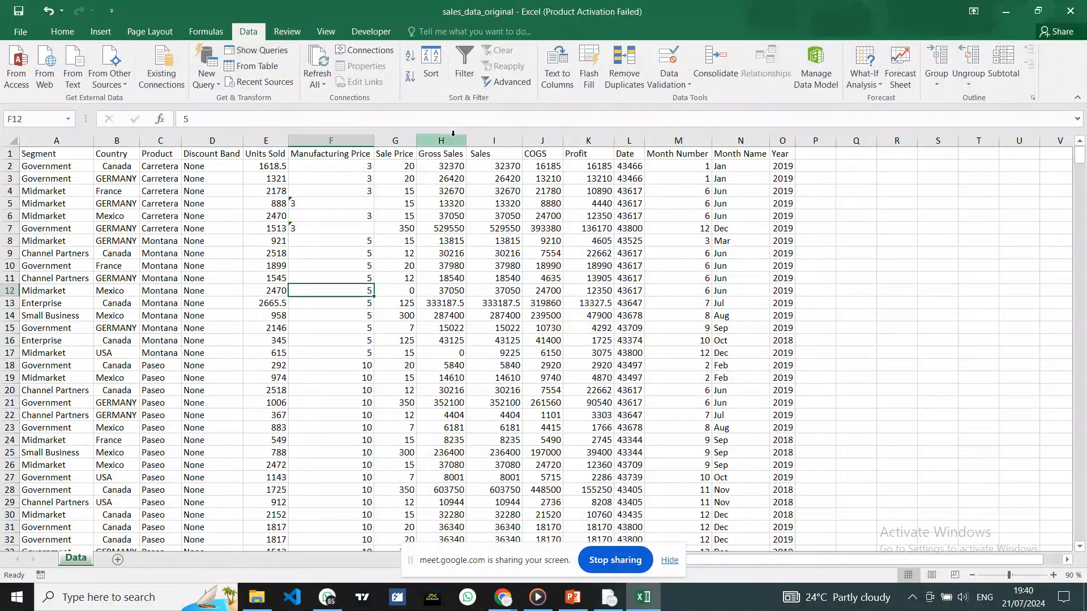
{"action": "left_click", "coordinate": [624, 69]}
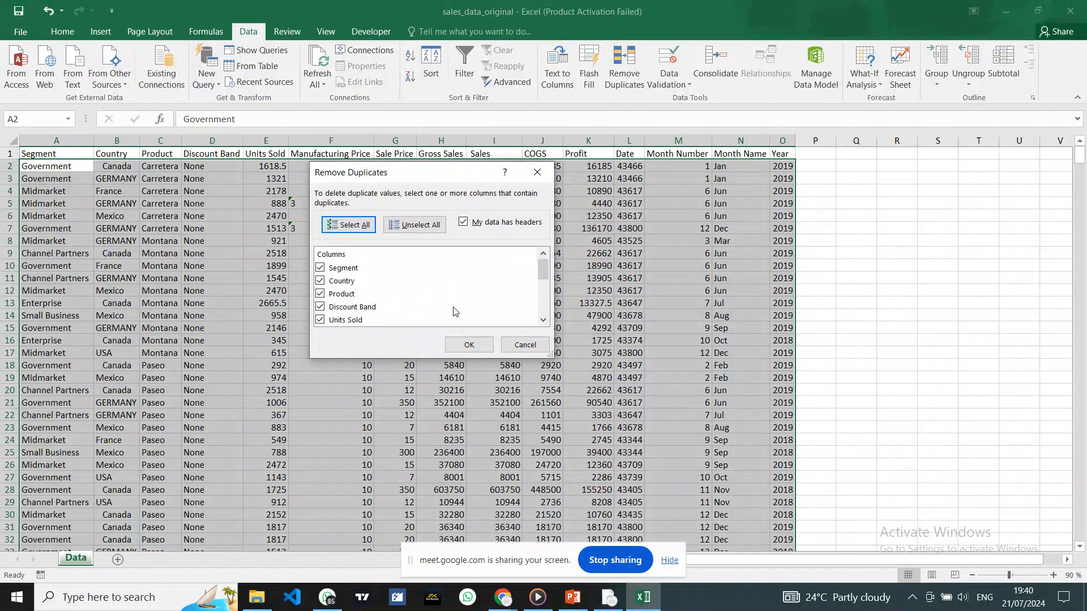
{"action": "left_click", "coordinate": [357, 226]}
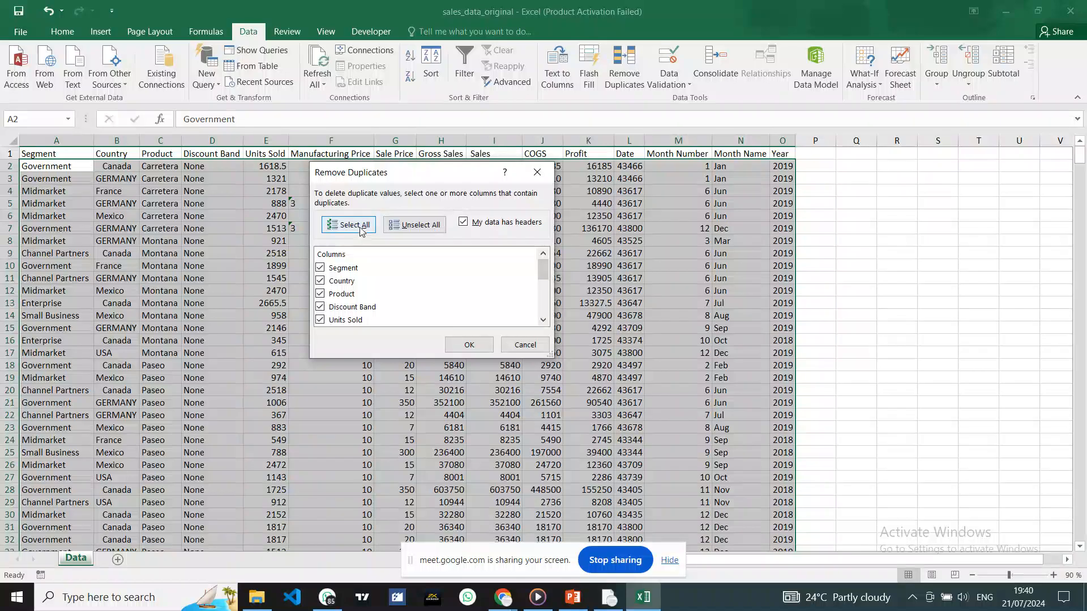
{"action": "left_click", "coordinate": [463, 346]}
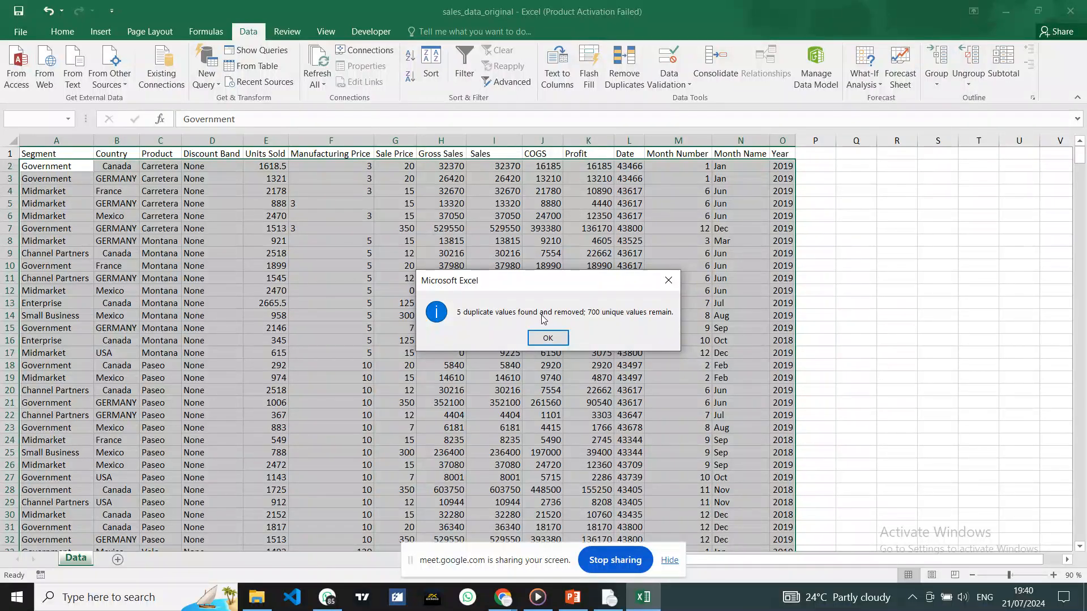
{"action": "left_click", "coordinate": [556, 340]}
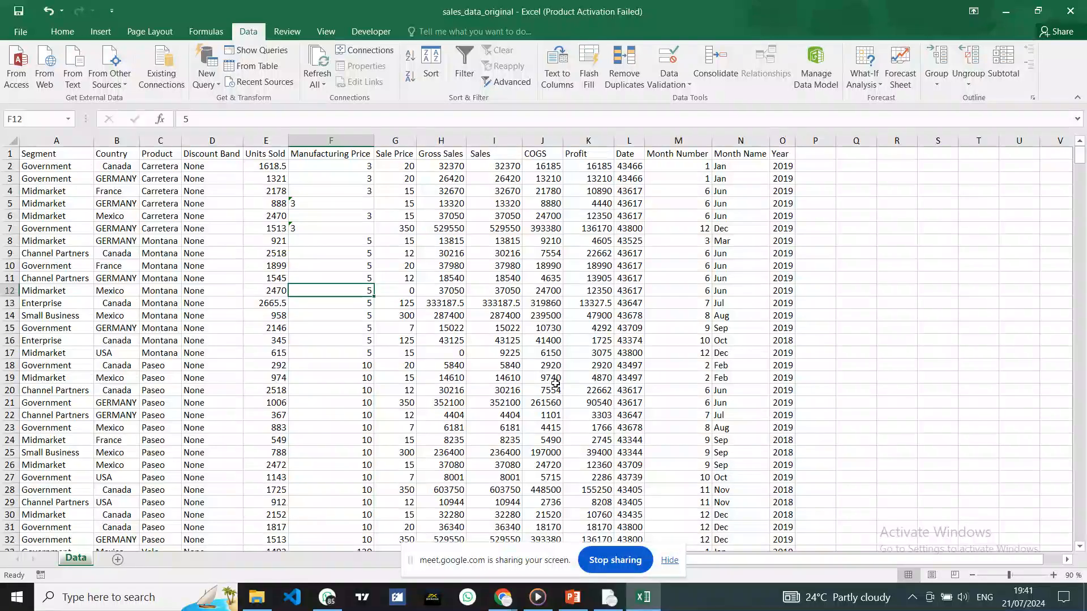
Step: Convert the Manufacturing Price in F5 from text to a number through its error options, and undo that conversion
{"action": "left_click", "coordinate": [305, 205]}
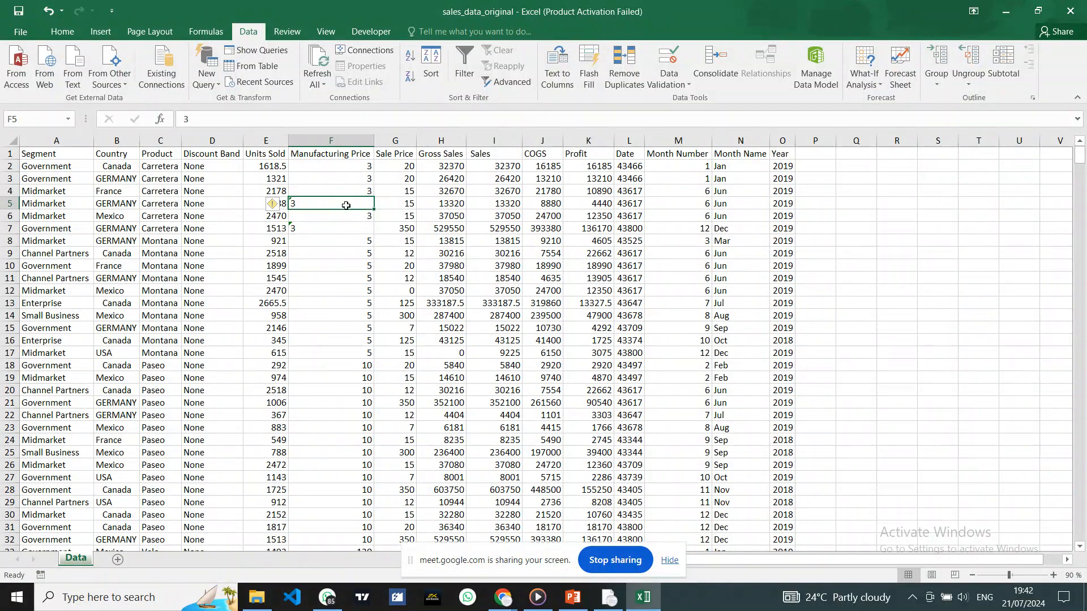
{"action": "left_click", "coordinate": [325, 234]}
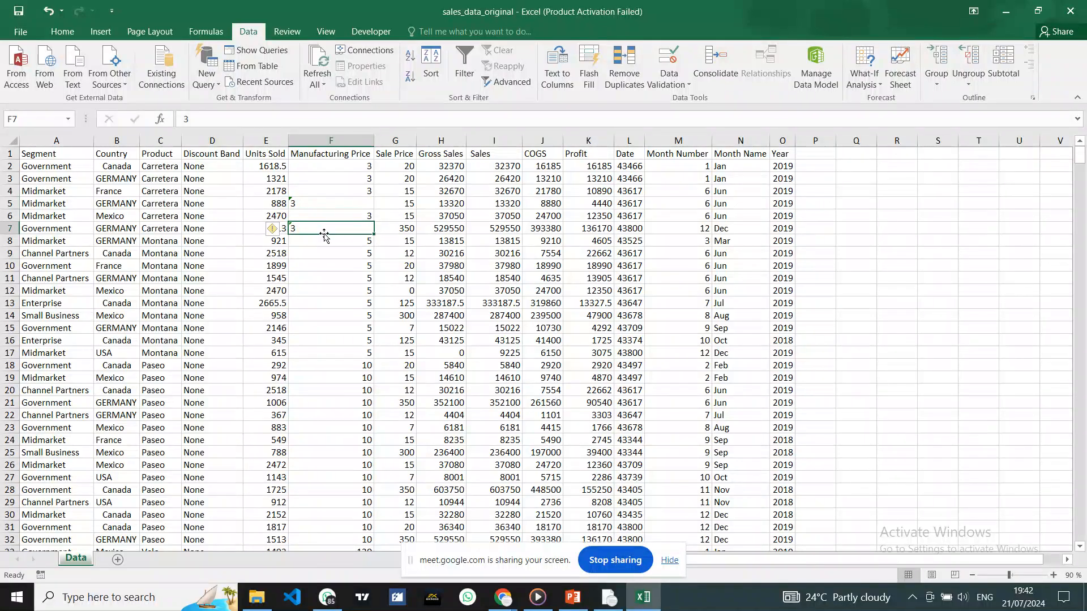
{"action": "left_click", "coordinate": [342, 202]}
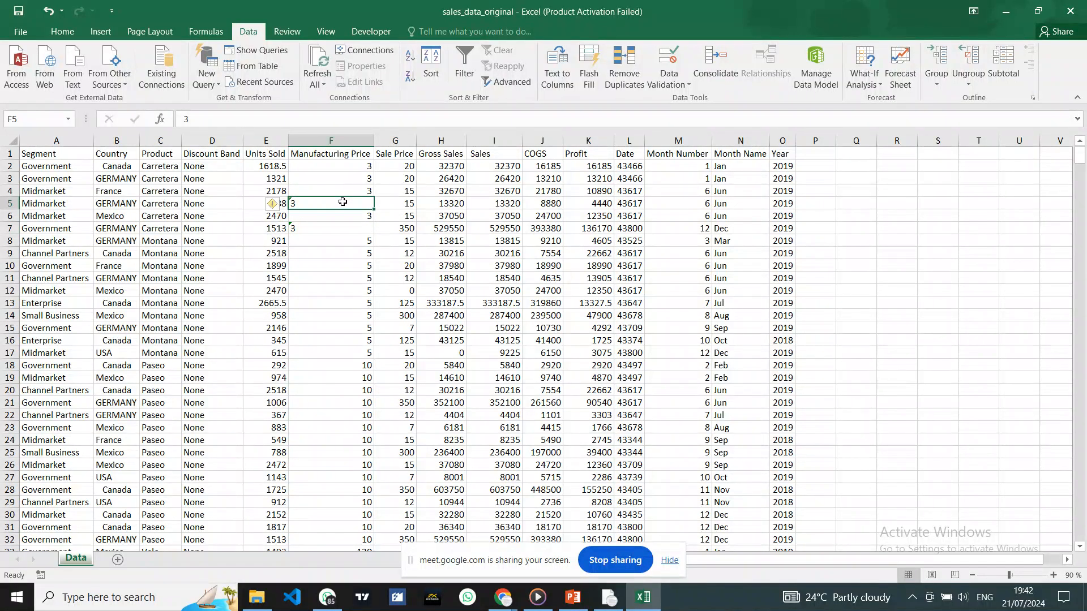
{"action": "left_click", "coordinate": [340, 226]}
{"action": "left_click", "coordinate": [345, 204]}
{"action": "left_click", "coordinate": [281, 207]}
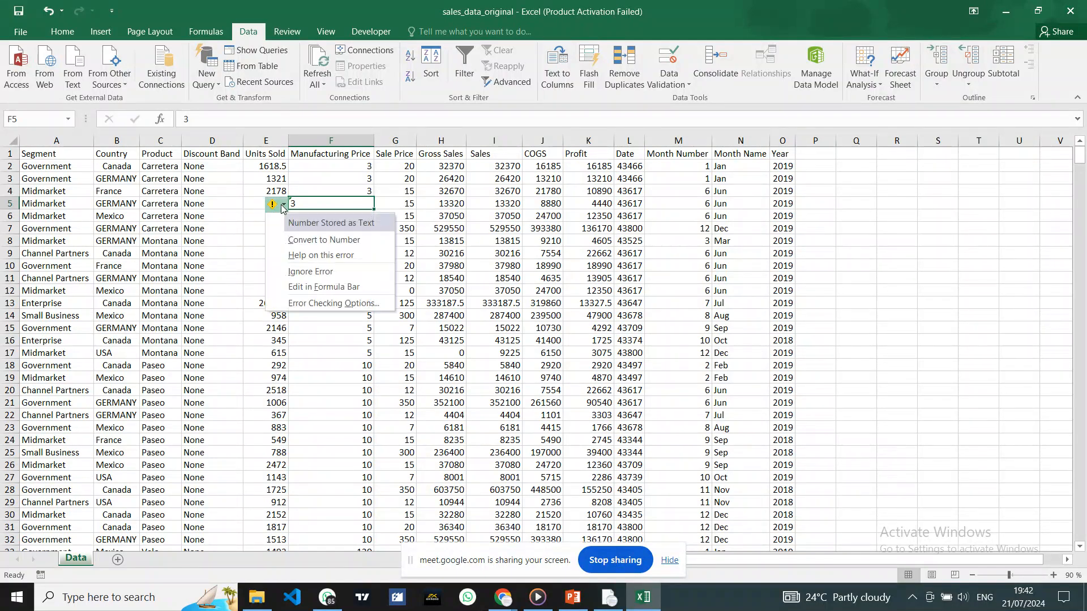
{"action": "left_click", "coordinate": [312, 241]}
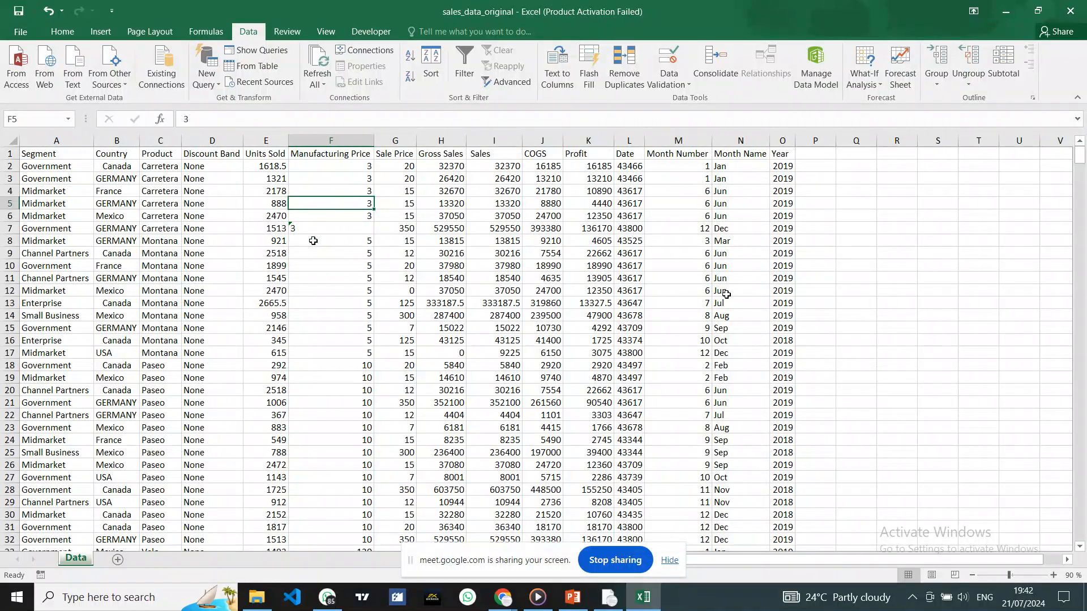
{"action": "key", "text": "ctrl+z"}
Step: Enter 1 in the empty cell S11 and copy that cell
{"action": "left_click_drag", "start_coordinate": [897, 264], "coordinate": [899, 278]}
{"action": "left_click", "coordinate": [943, 277]}
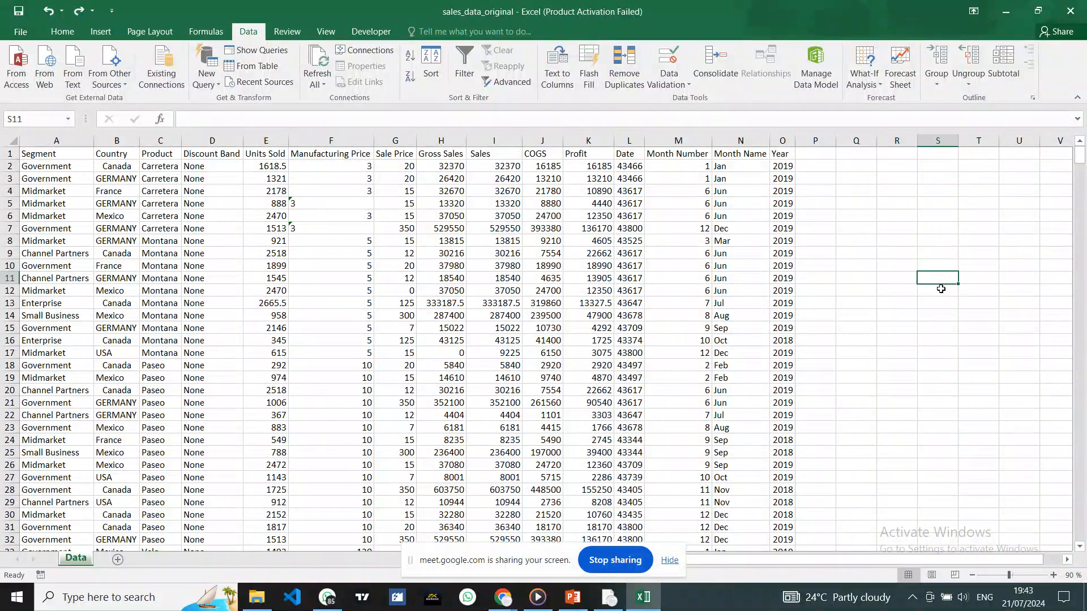
{"action": "type", "text": "1"}
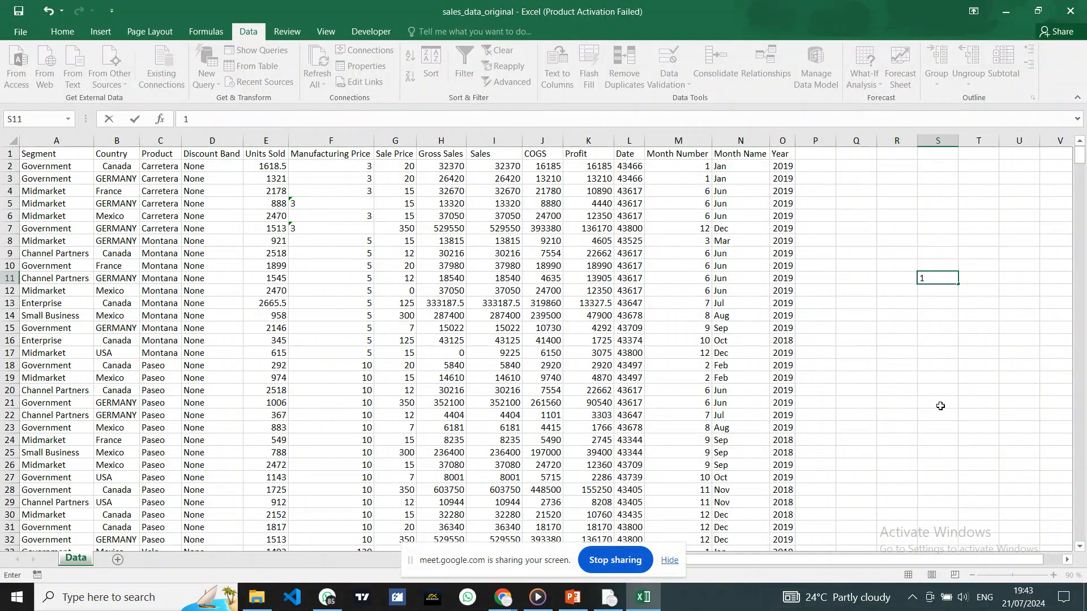
{"action": "key", "text": "Return"}
{"action": "left_click", "coordinate": [942, 277]}
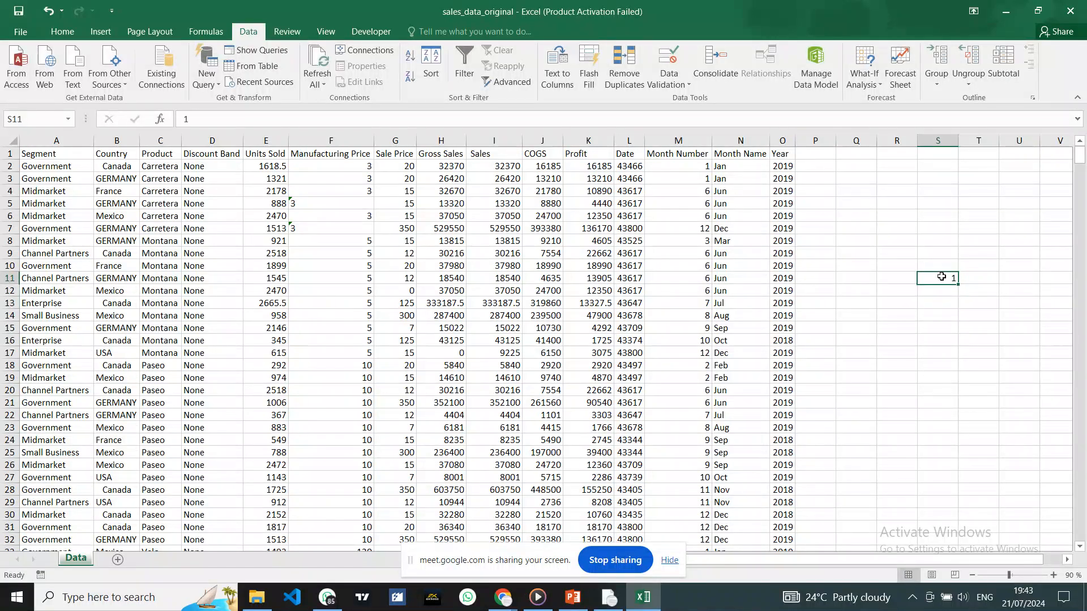
{"action": "key", "text": "ctrl+c"}
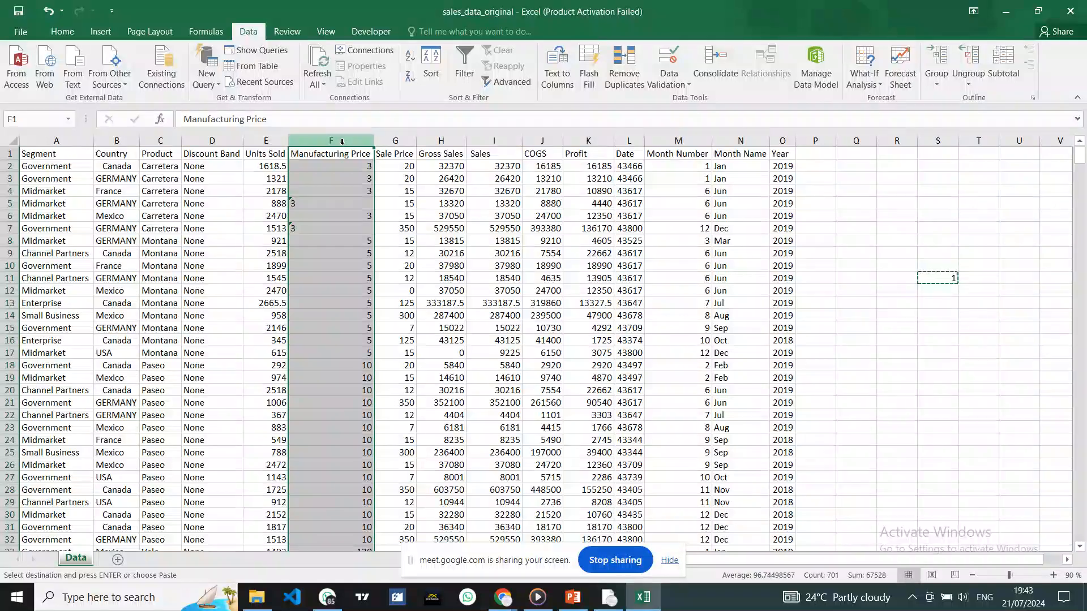
{"action": "left_click", "coordinate": [340, 169]}
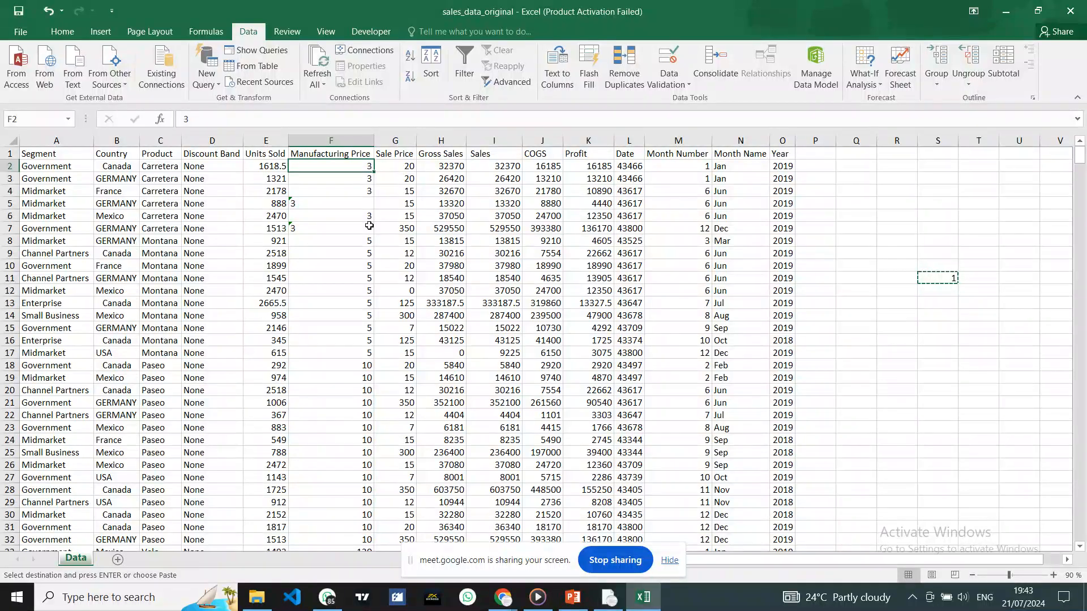
{"action": "key", "text": "ctrl+shift+Down"}
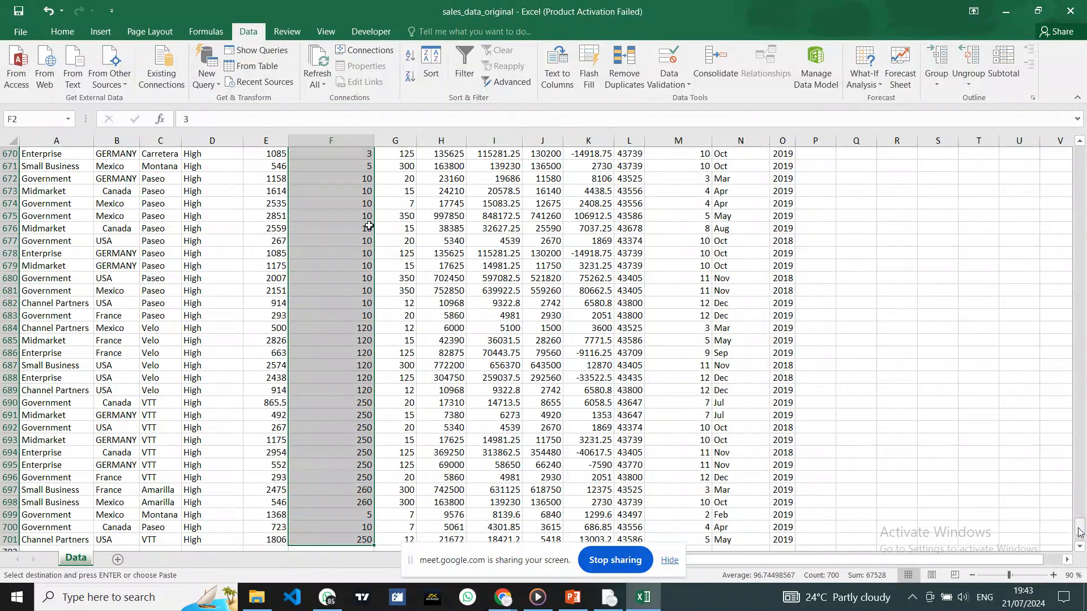
{"action": "left_click_drag", "start_coordinate": [1079, 526], "coordinate": [1079, 190]}
{"action": "left_click_drag", "start_coordinate": [1084, 134], "coordinate": [1081, 144]}
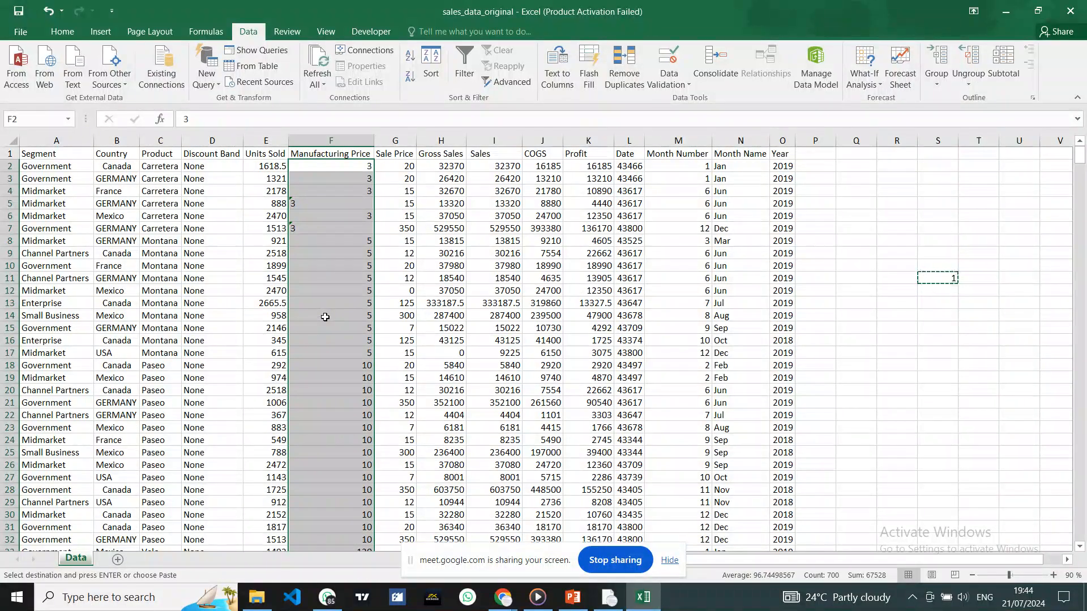
{"action": "left_click", "coordinate": [462, 178]}
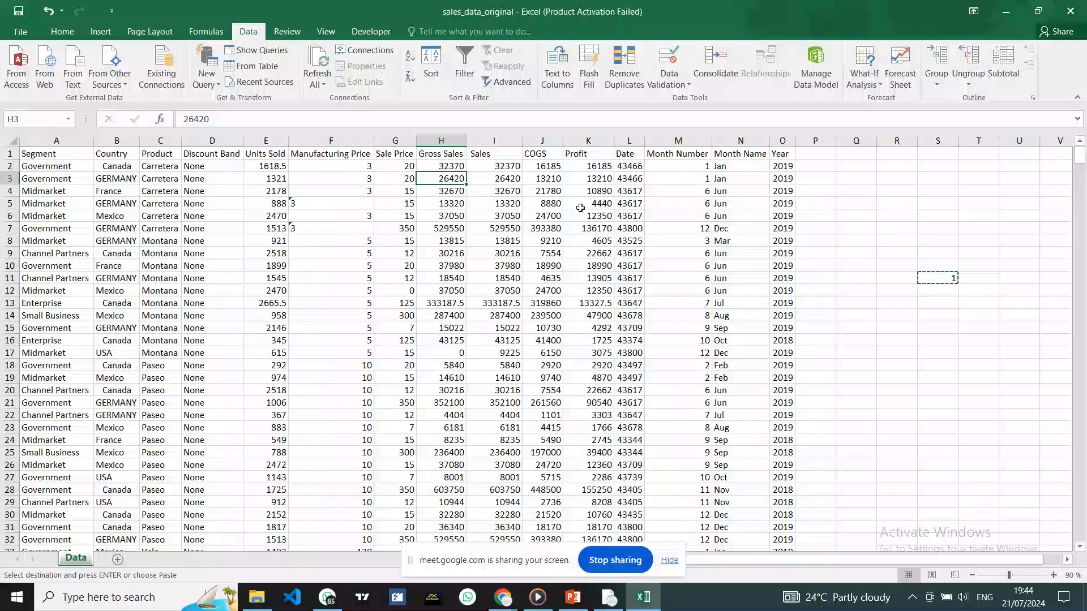
Step: Multiply all Manufacturing Price values from F2 to F701 by the copied 1 with Paste Special, pasting All
{"action": "left_click", "coordinate": [360, 166]}
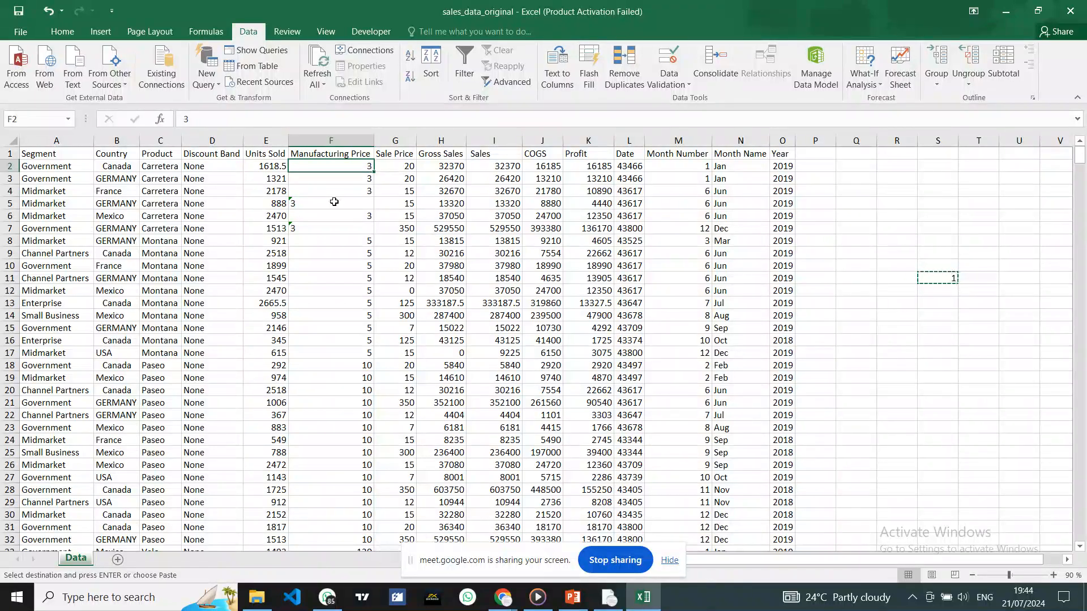
{"action": "key", "text": "ctrl+shift+Down"}
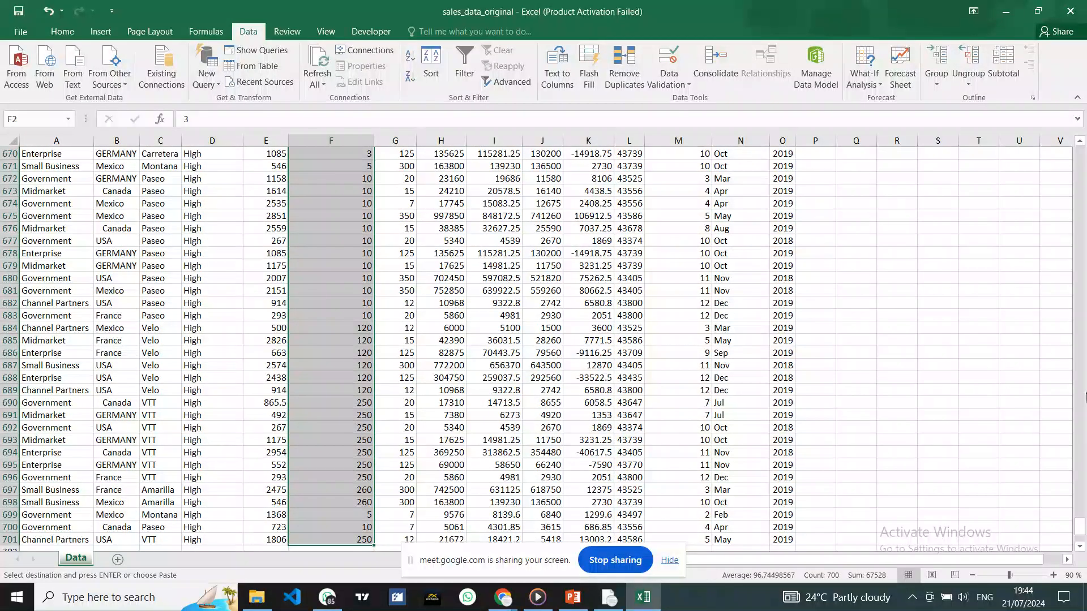
{"action": "key", "text": "ctrl+q"}
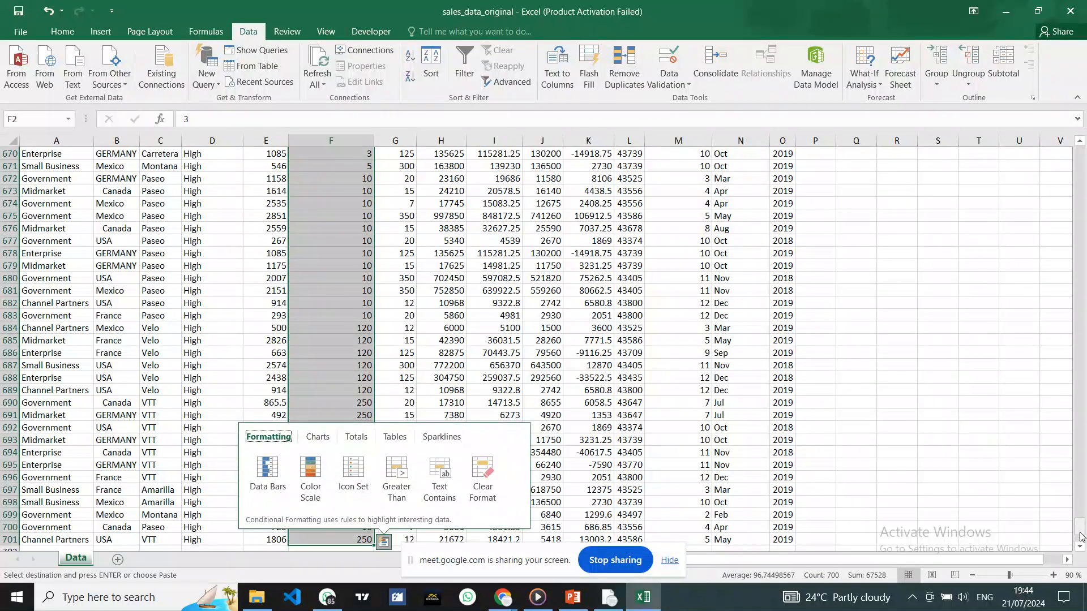
{"action": "left_click", "coordinate": [1084, 533]}
{"action": "left_click_drag", "start_coordinate": [1085, 533], "coordinate": [1079, 154]}
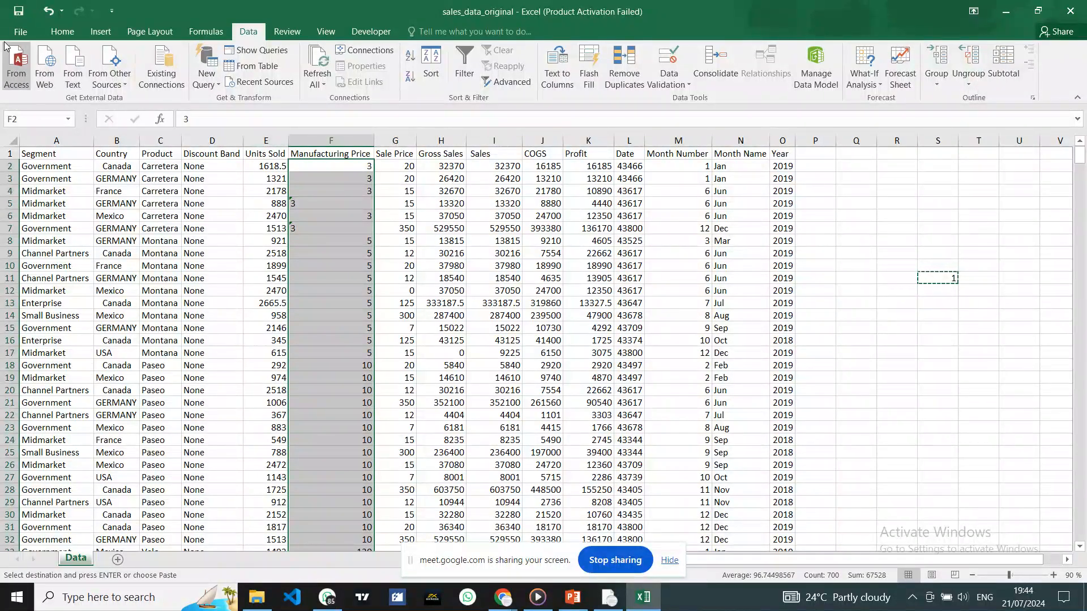
{"action": "left_click", "coordinate": [63, 33]}
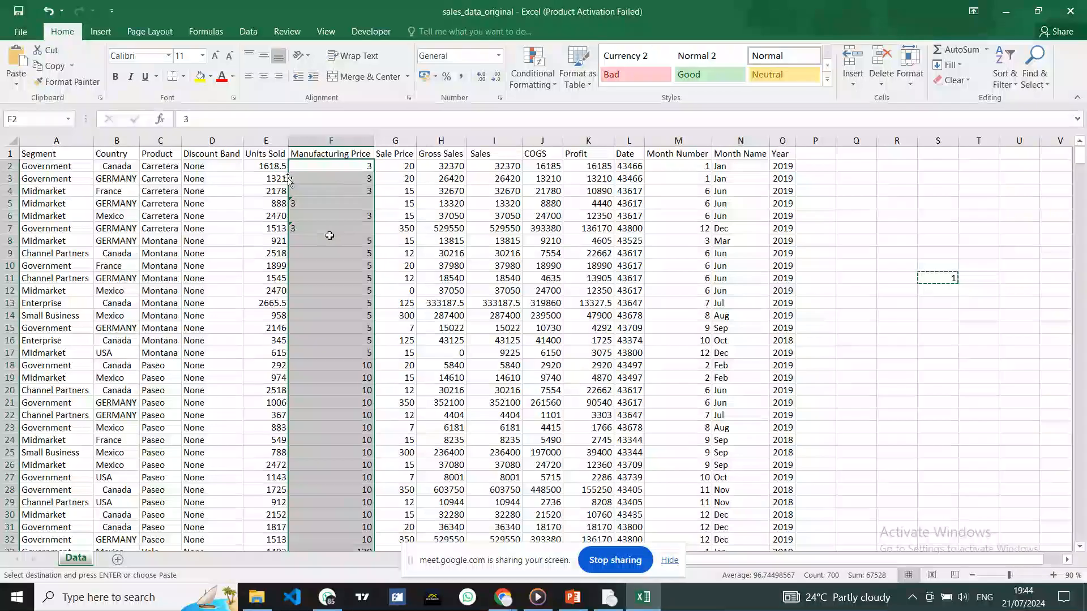
{"action": "left_click", "coordinate": [17, 85]}
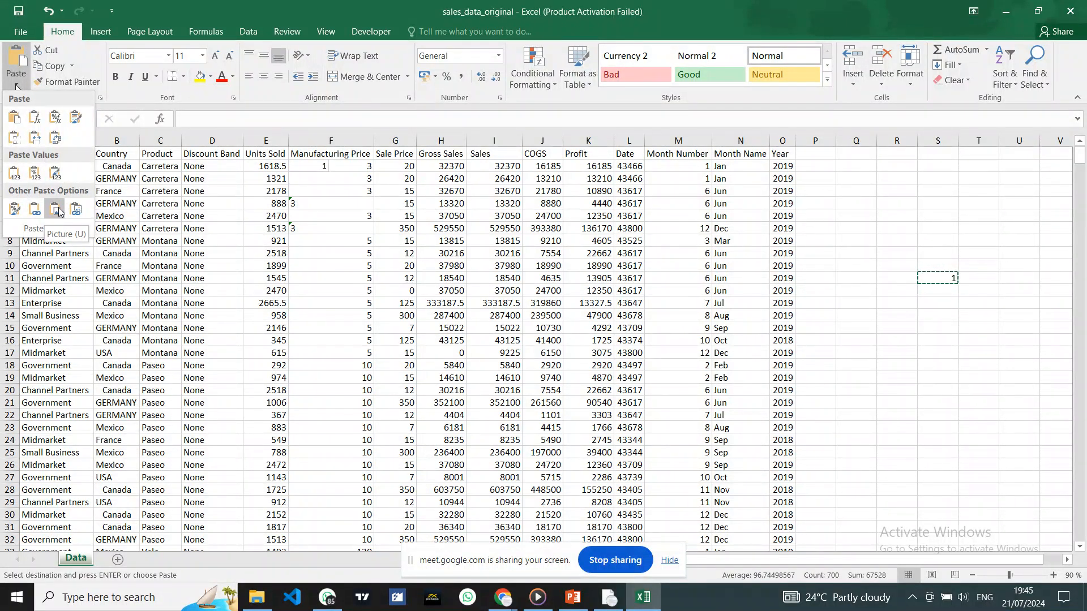
{"action": "left_click", "coordinate": [61, 230]}
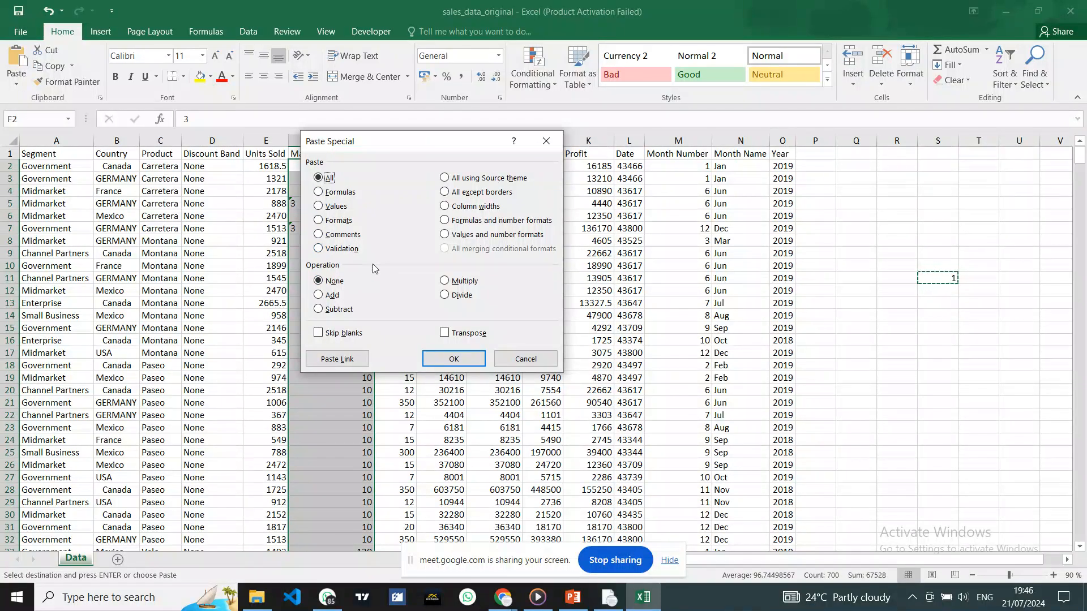
{"action": "left_click", "coordinate": [444, 281]}
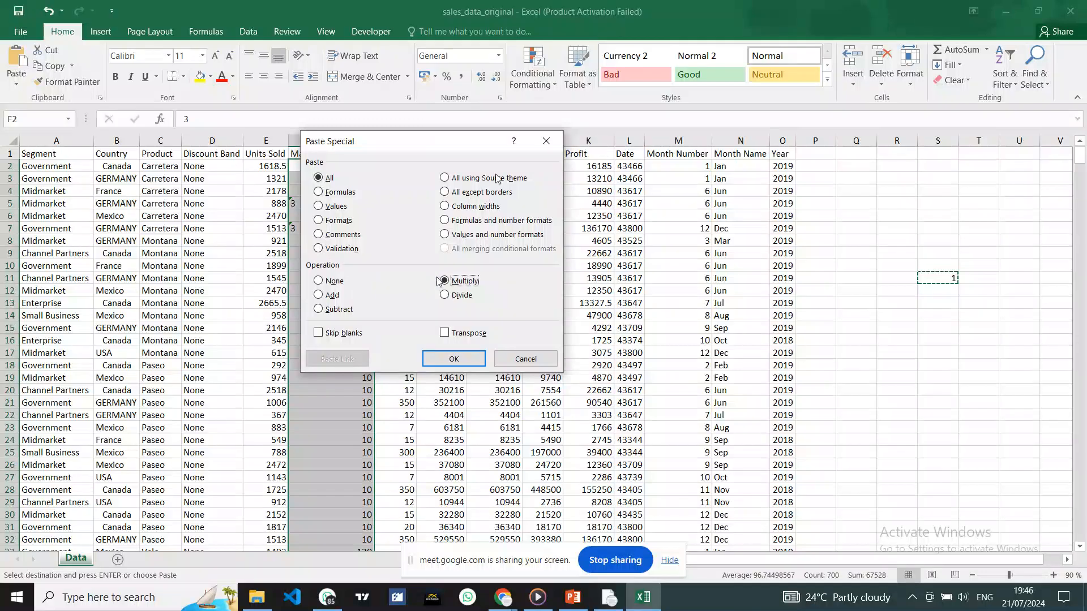
{"action": "left_click", "coordinate": [456, 359]}
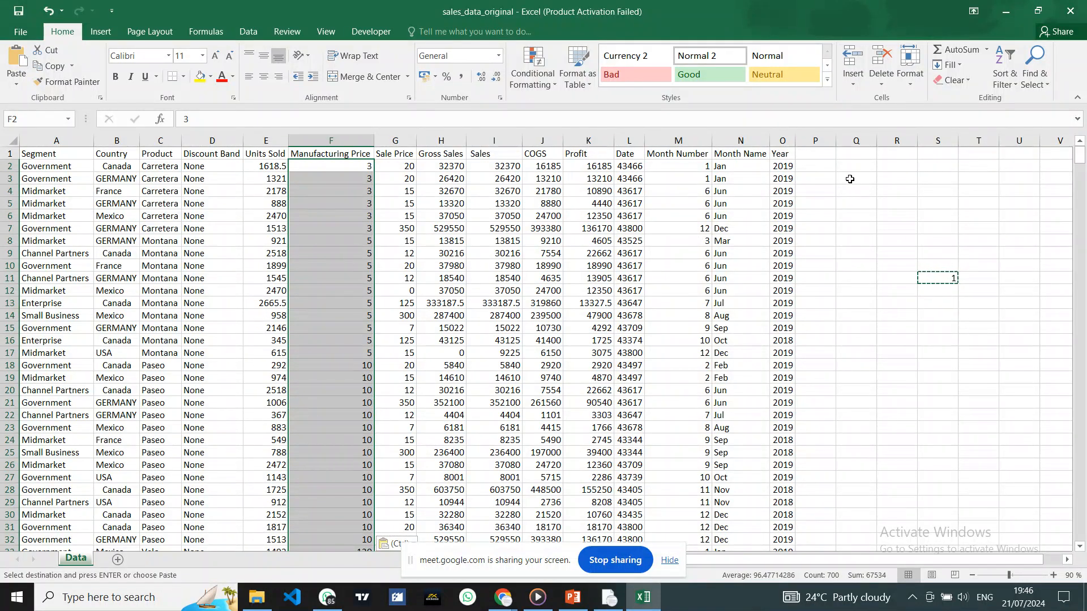
Step: Undo the Paste Special multiplication of the Manufacturing Price column and cancel the copy mode
{"action": "key", "text": "ctrl+z"}
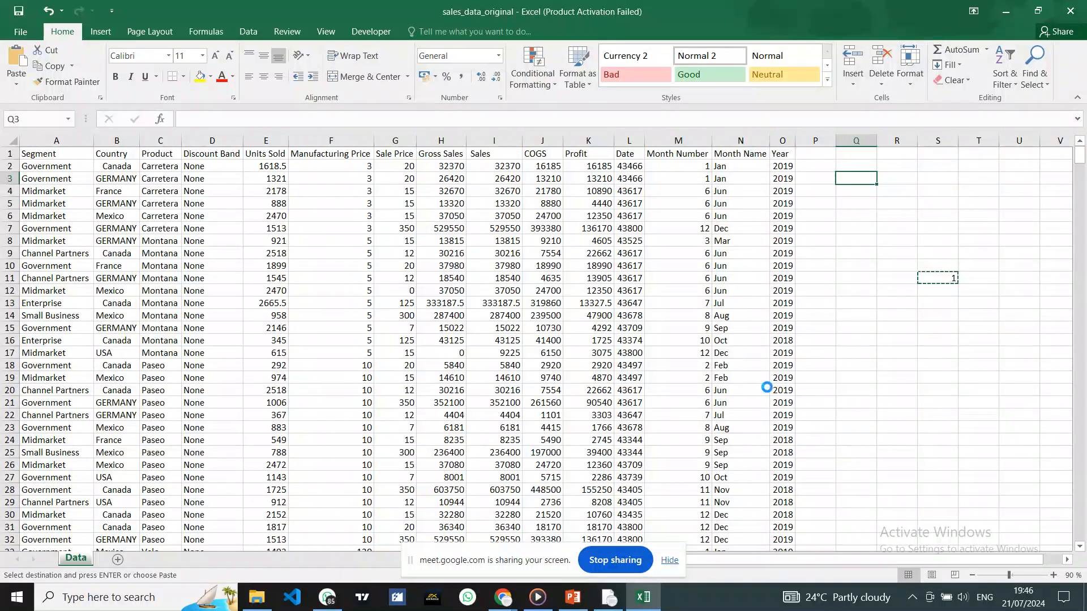
{"action": "left_click", "coordinate": [853, 365]}
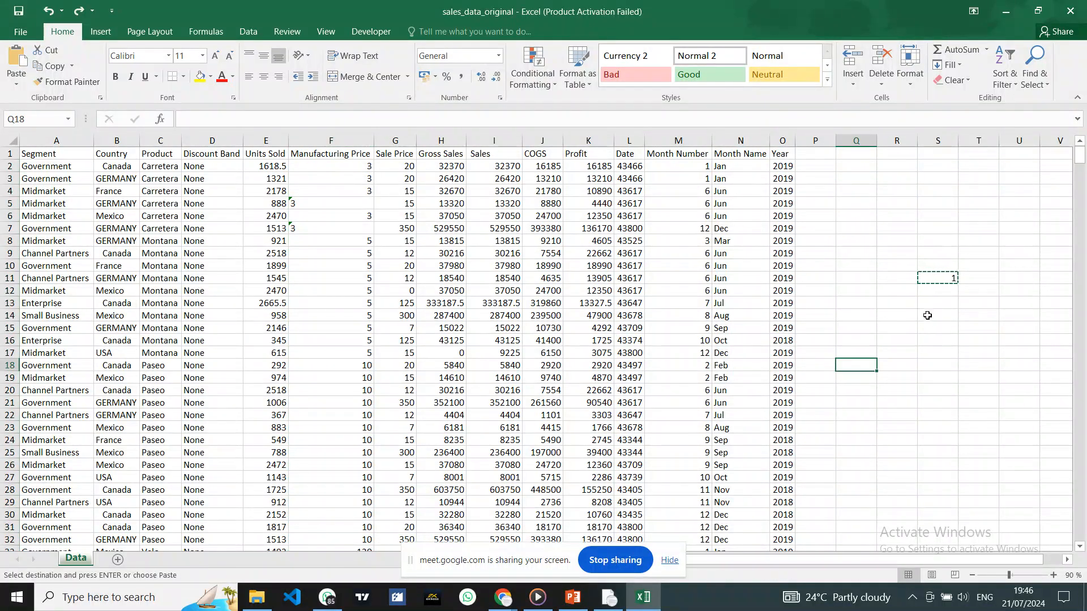
{"action": "key", "text": "Escape"}
{"action": "left_click", "coordinate": [932, 313]}
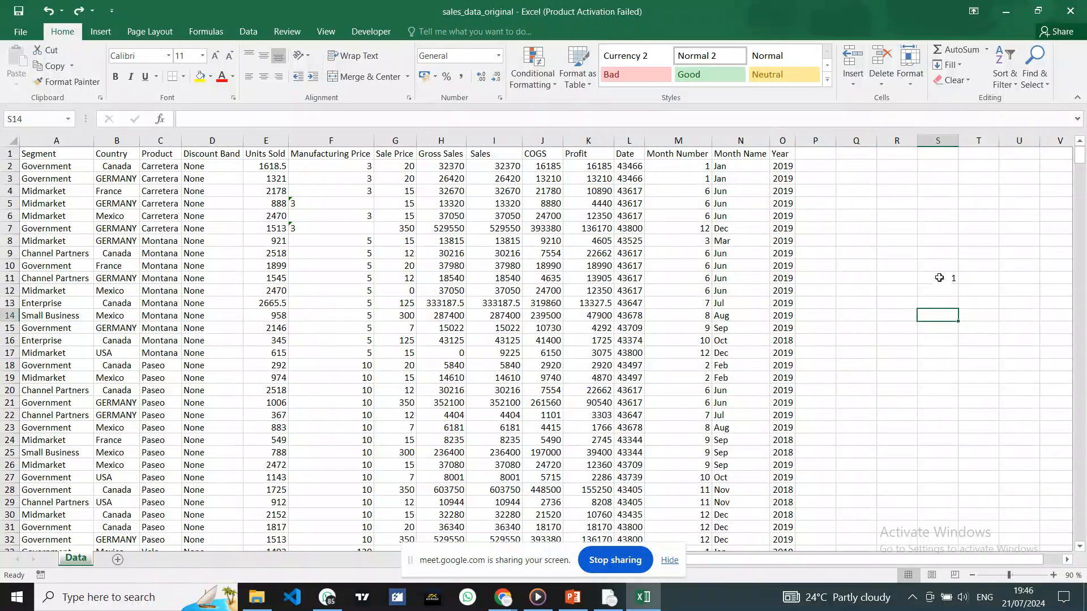
Step: Copy the 1 in S11 and multiply the Manufacturing Price values F2 to F701 by it with Paste Special, pasting All
{"action": "left_click", "coordinate": [939, 278]}
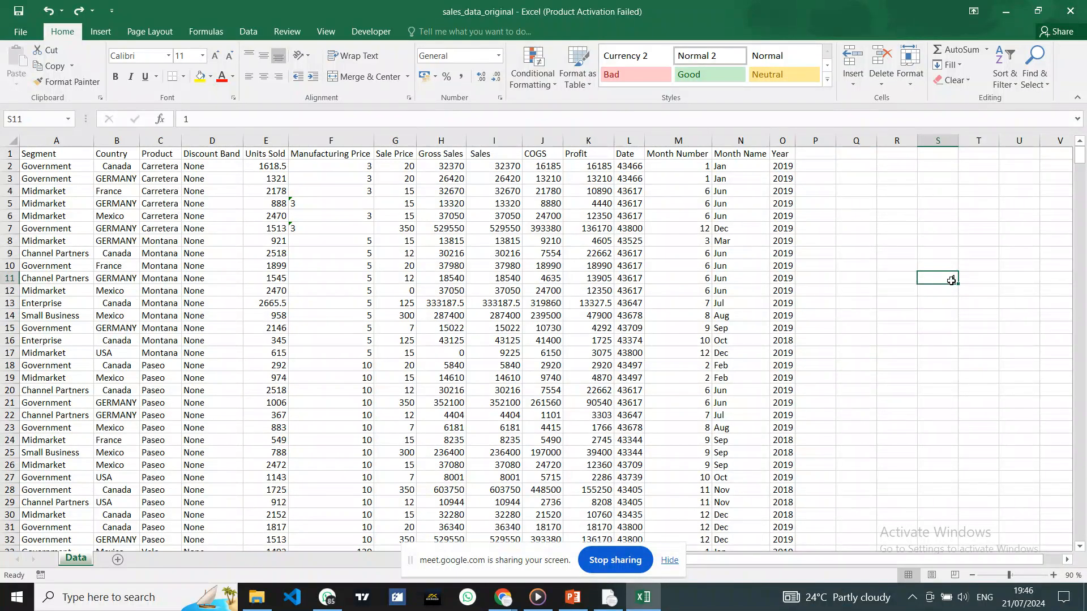
{"action": "key", "text": "ctrl+c"}
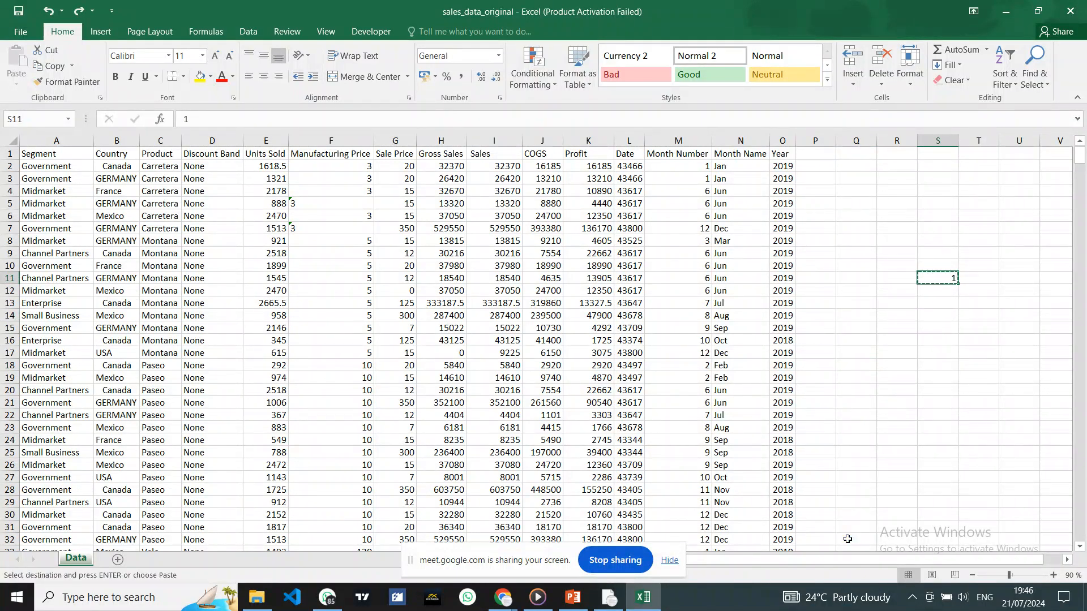
{"action": "left_click", "coordinate": [342, 167]}
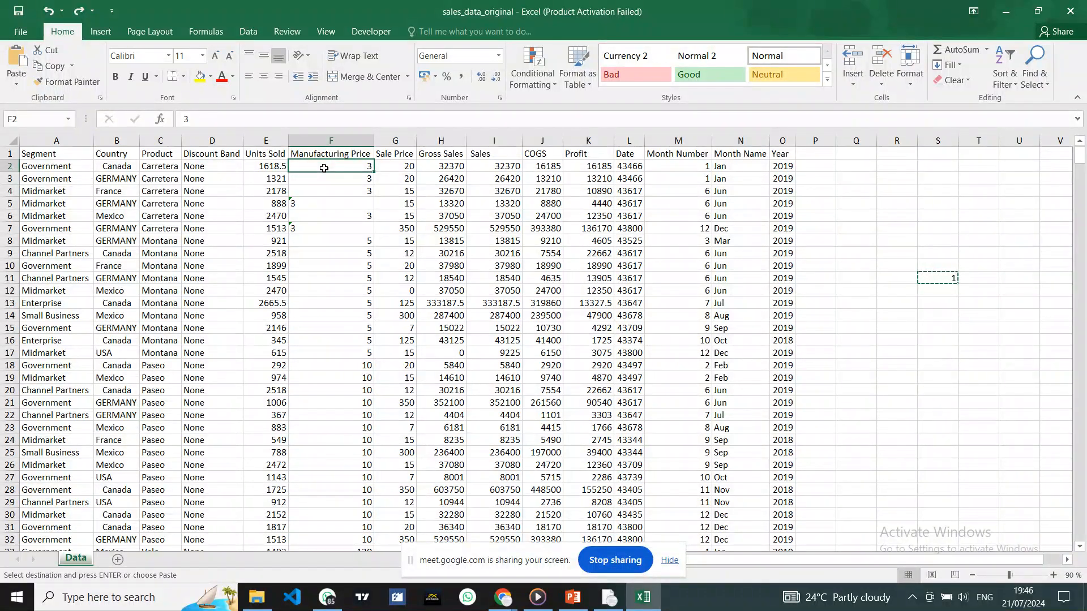
{"action": "key", "text": "ctrl+shift+Down"}
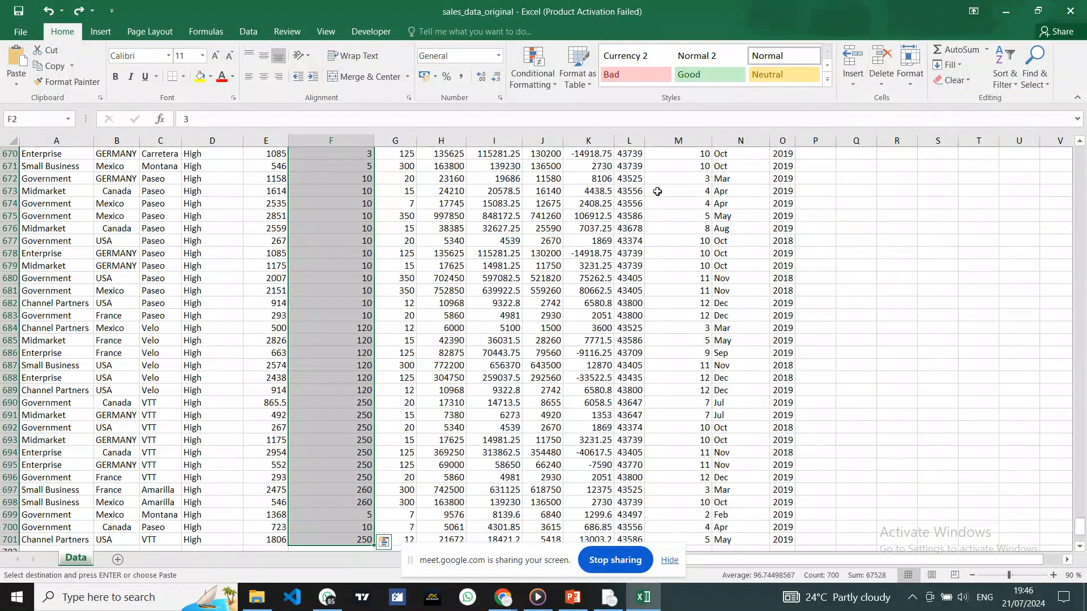
{"action": "left_click_drag", "start_coordinate": [1080, 527], "coordinate": [1080, 149]}
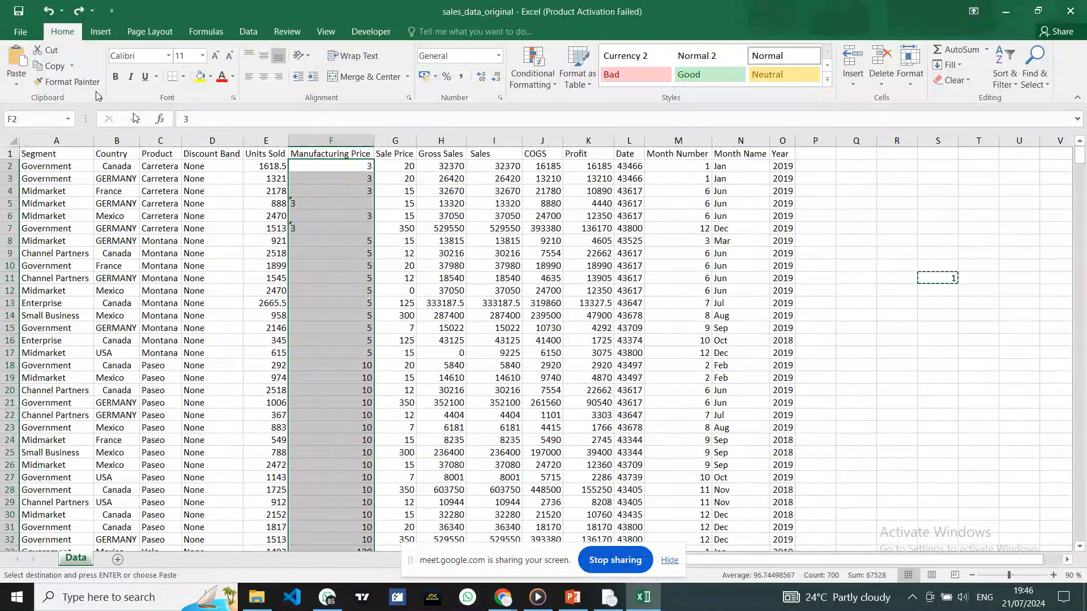
{"action": "left_click", "coordinate": [15, 86]}
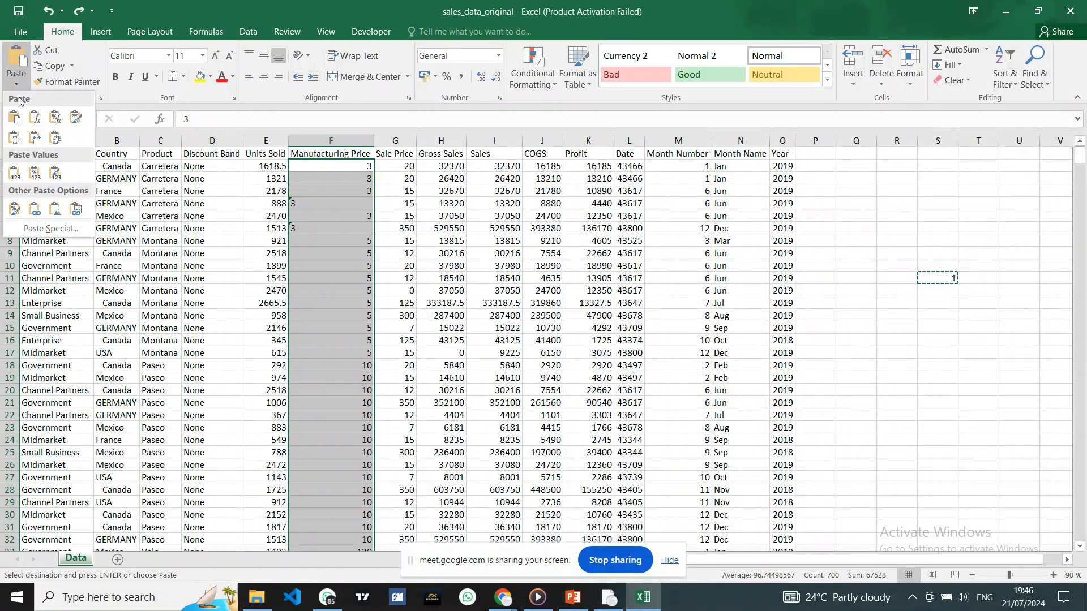
{"action": "left_click", "coordinate": [40, 229]}
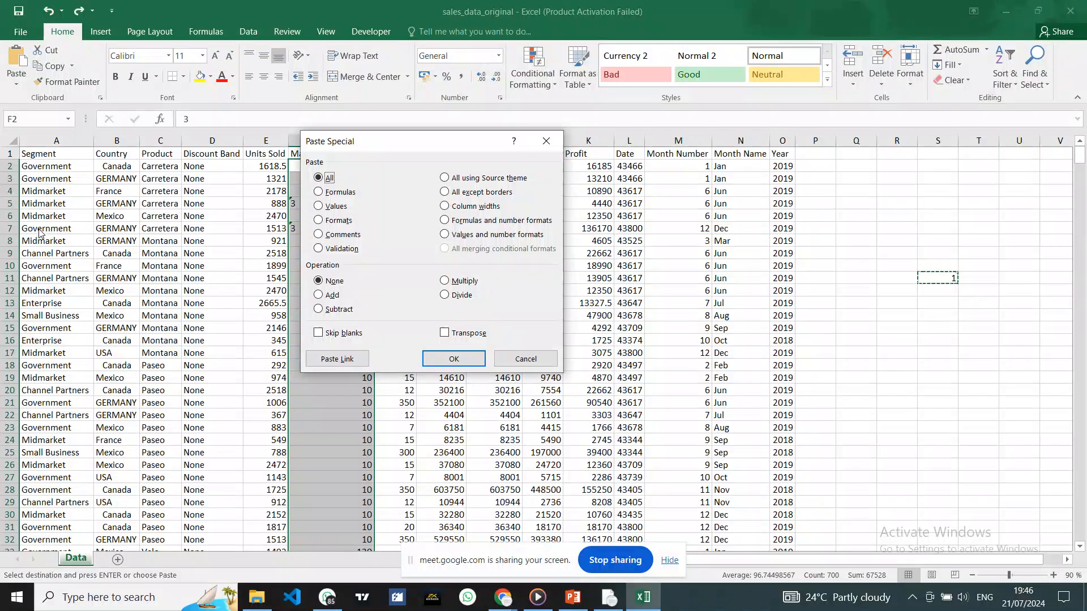
{"action": "left_click", "coordinate": [443, 282]}
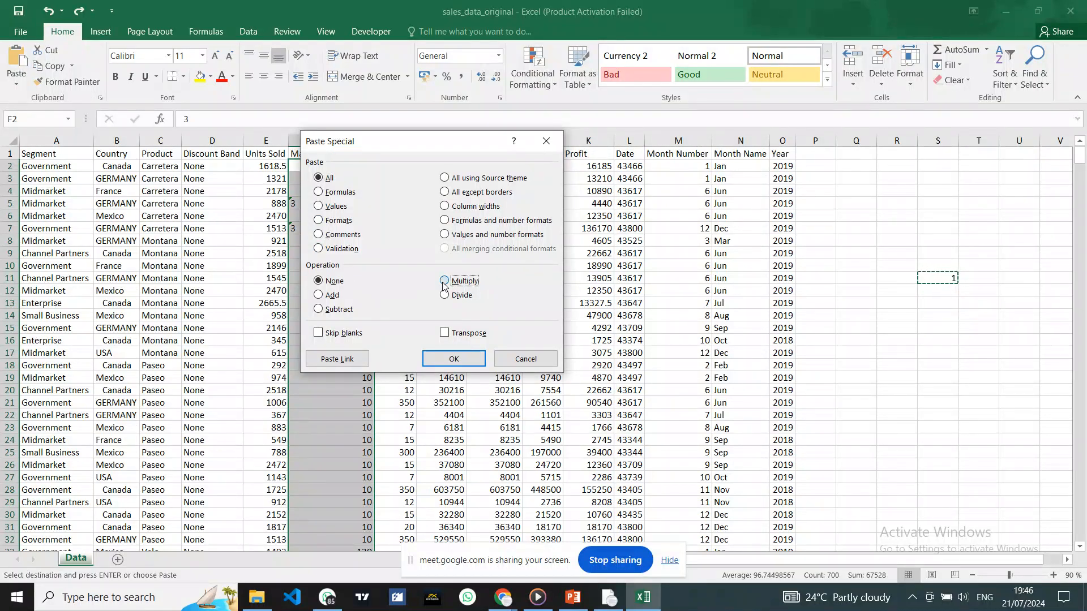
{"action": "left_click", "coordinate": [452, 359]}
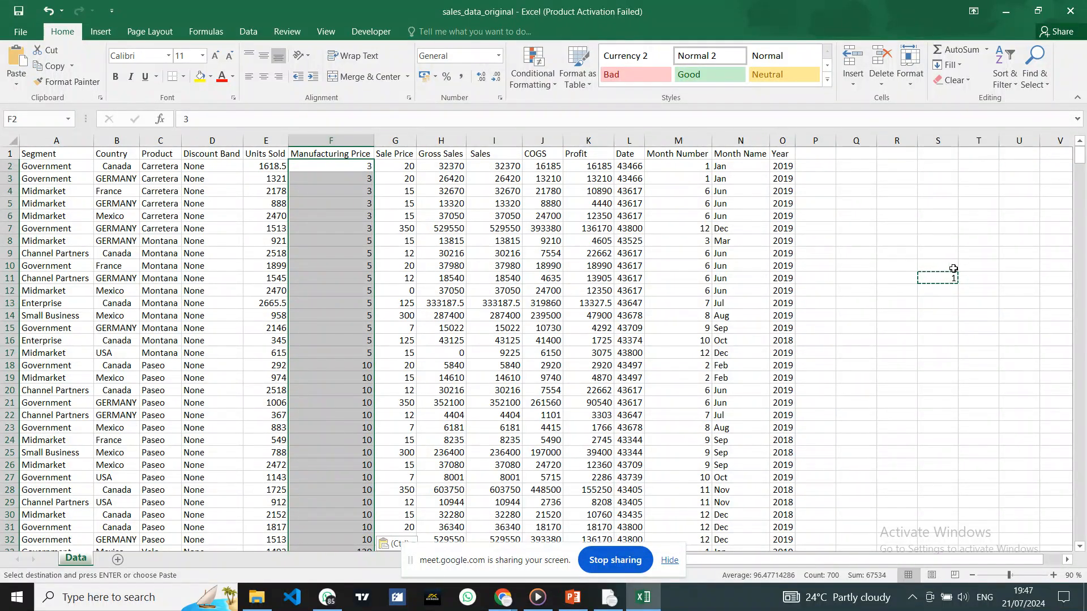
Step: Cancel the copy mode and delete the helper value 1 from cell S11
{"action": "left_click", "coordinate": [939, 278]}
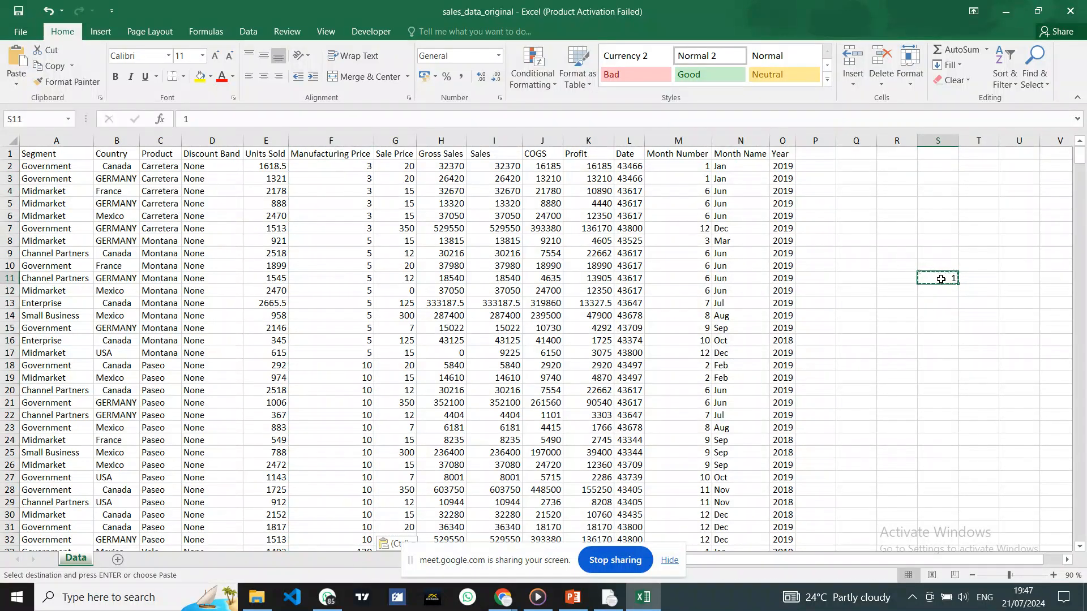
{"action": "key", "text": "Escape"}
{"action": "left_click", "coordinate": [905, 327]}
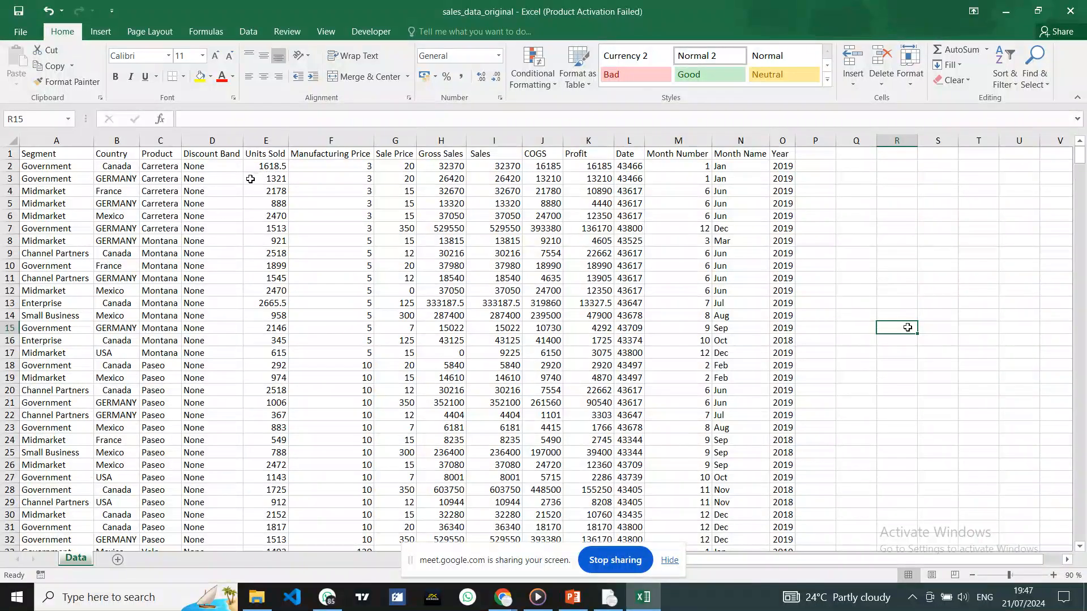
Step: Check which number format is assigned to the first Units Sold value in E2
{"action": "left_click", "coordinate": [279, 166]}
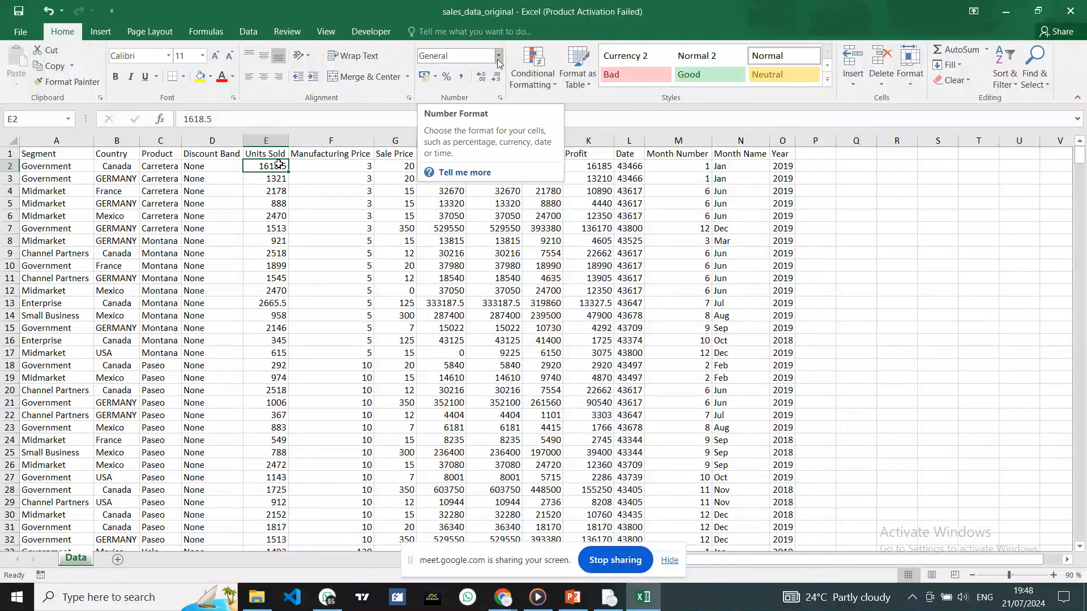
{"action": "left_click", "coordinate": [461, 56]}
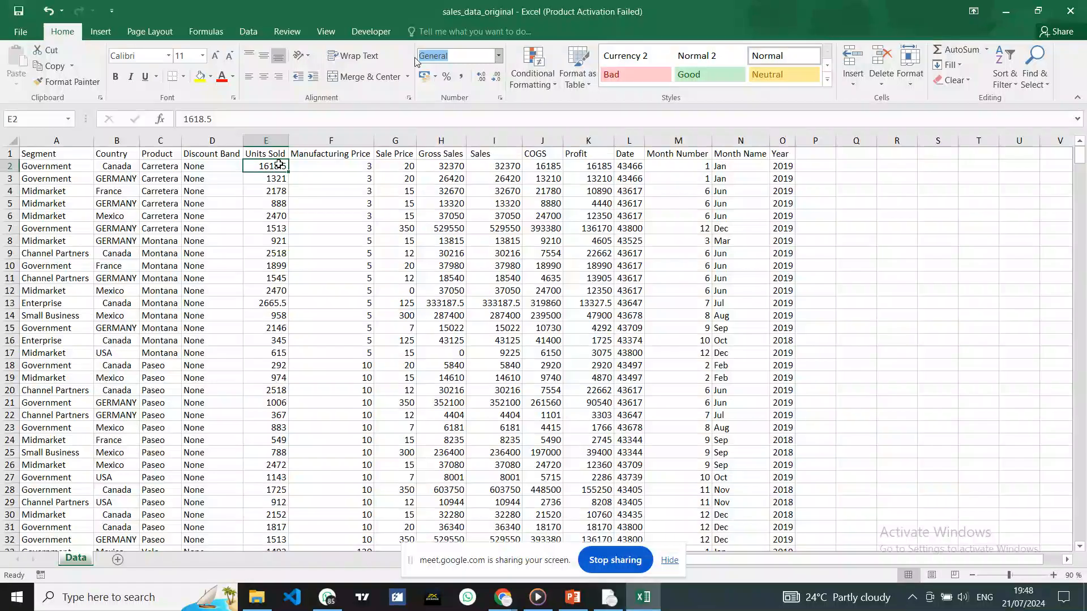
{"action": "left_click", "coordinate": [477, 58]}
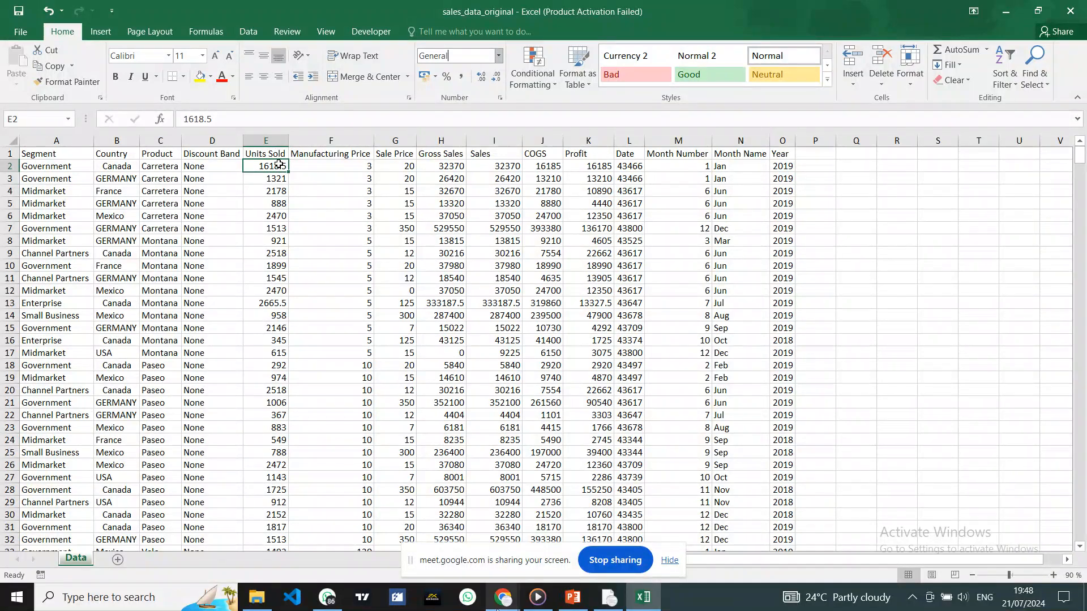
{"action": "left_click", "coordinate": [503, 597]}
{"action": "left_click", "coordinate": [392, 567]}
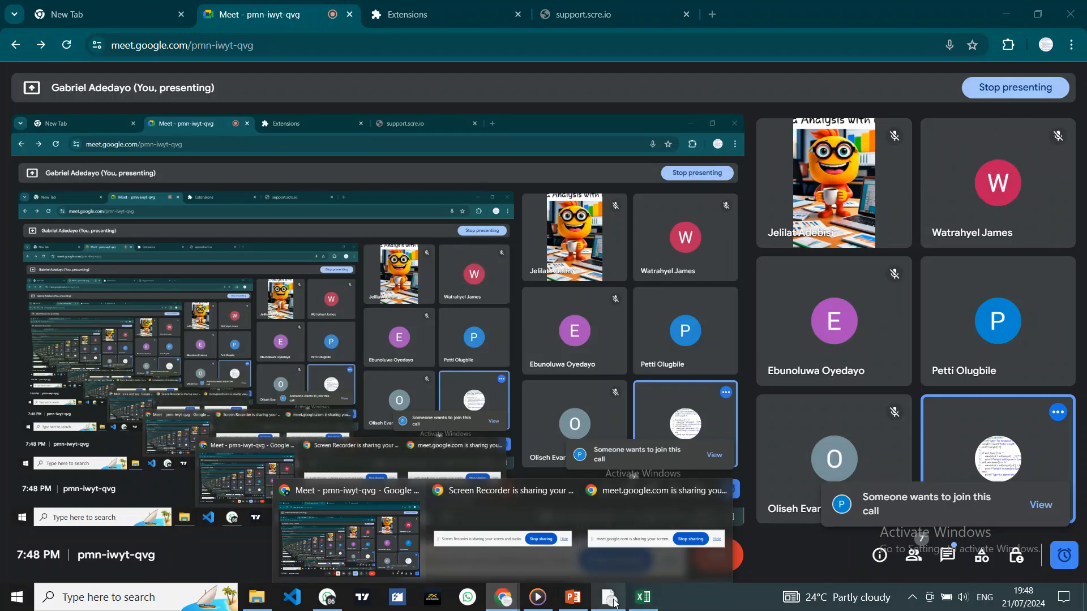
{"action": "left_click", "coordinate": [643, 597]}
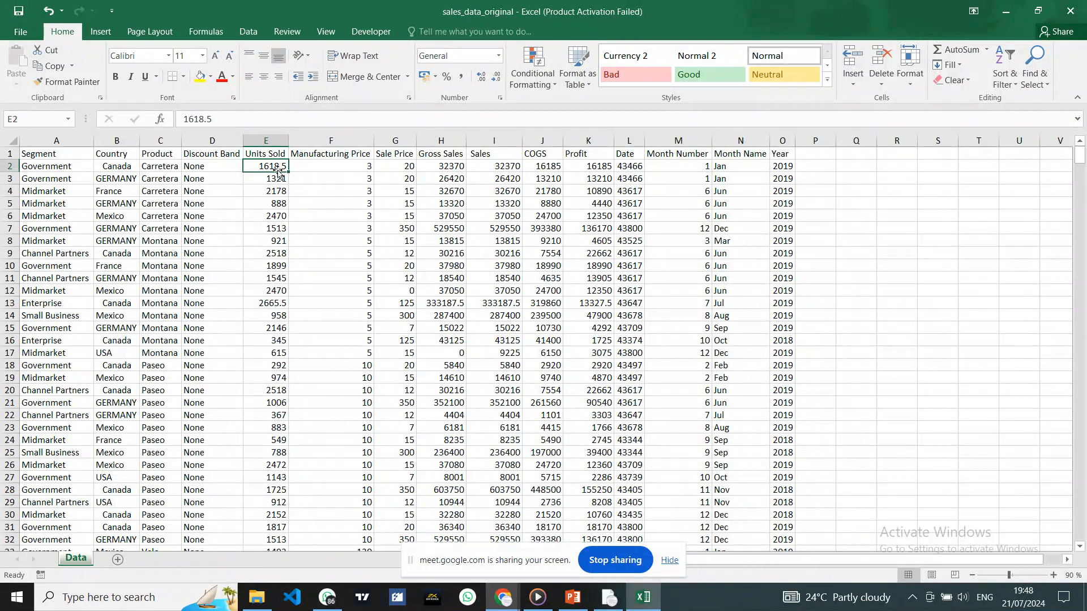
Step: Apply the Number format to the entire Units Sold column
{"action": "left_click", "coordinate": [278, 140]}
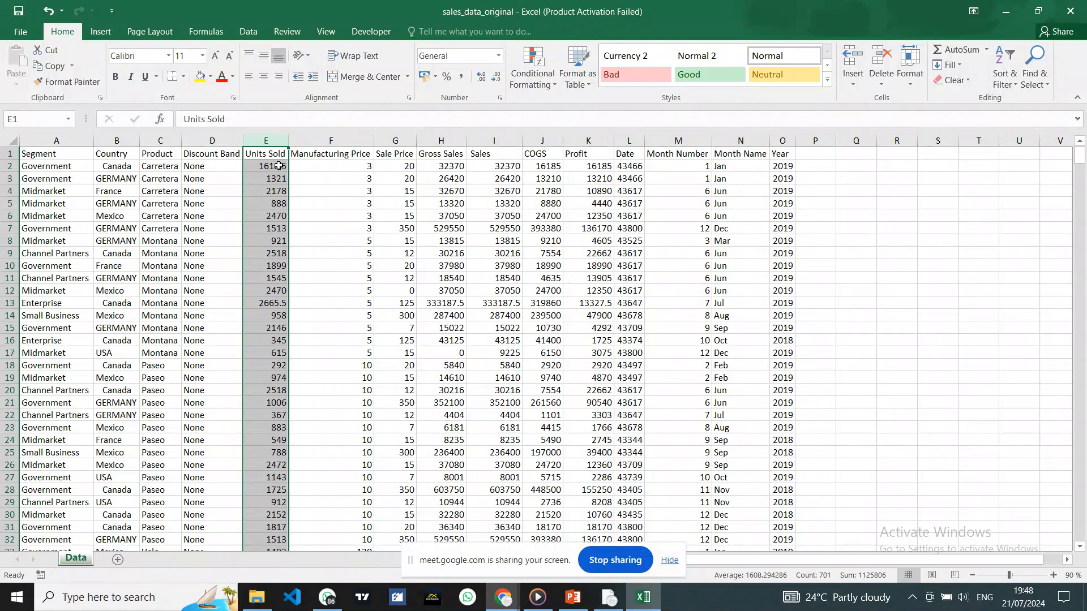
{"action": "left_click", "coordinate": [316, 169]}
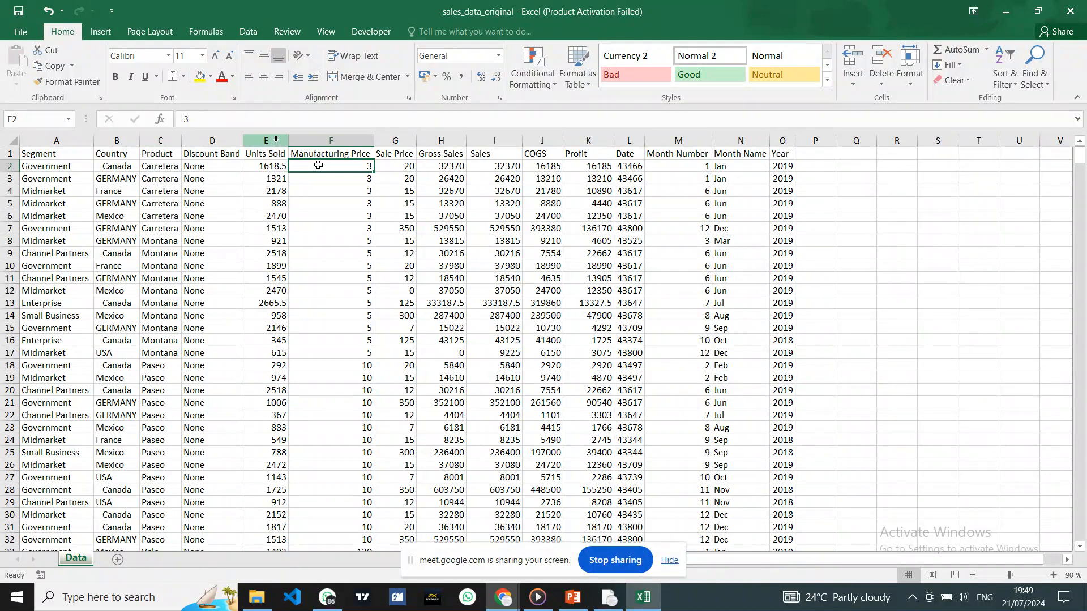
{"action": "left_click", "coordinate": [267, 156]}
{"action": "key", "text": "ctrl+shift+Down"}
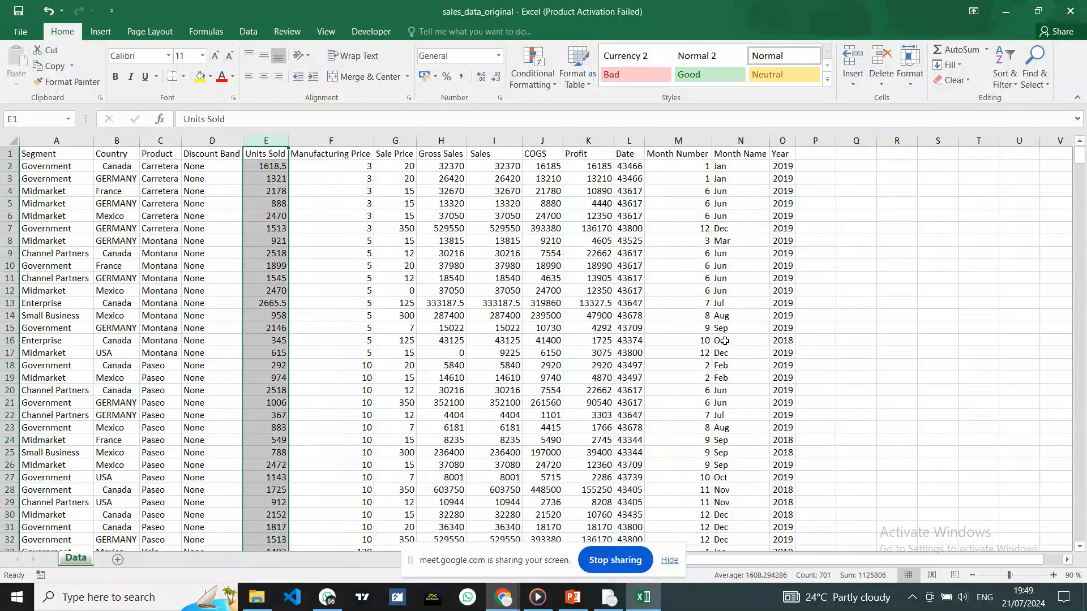
{"action": "left_click", "coordinate": [499, 56]}
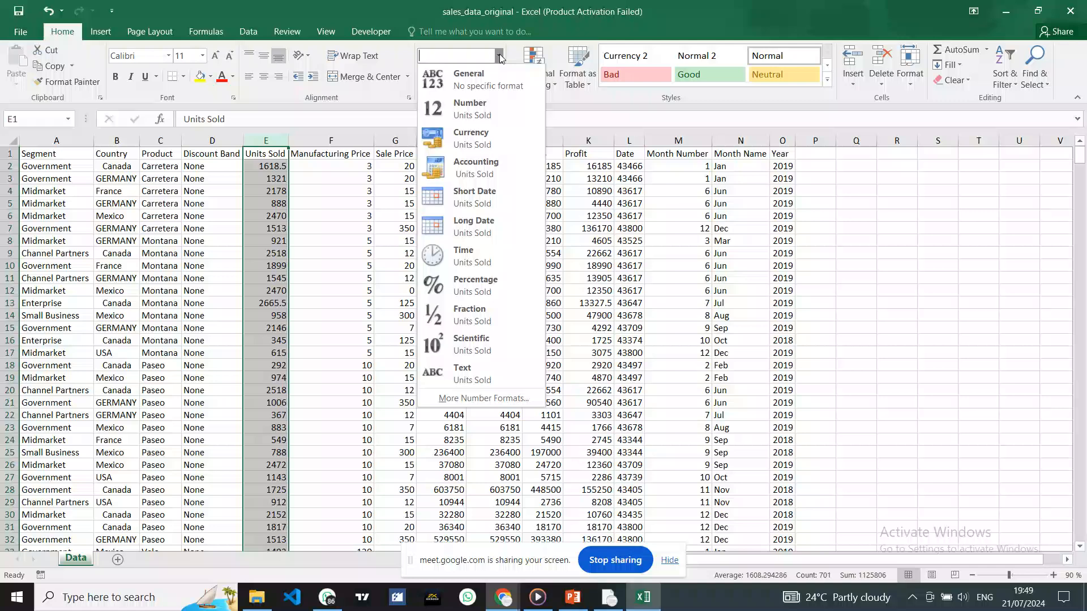
{"action": "left_click", "coordinate": [480, 104]}
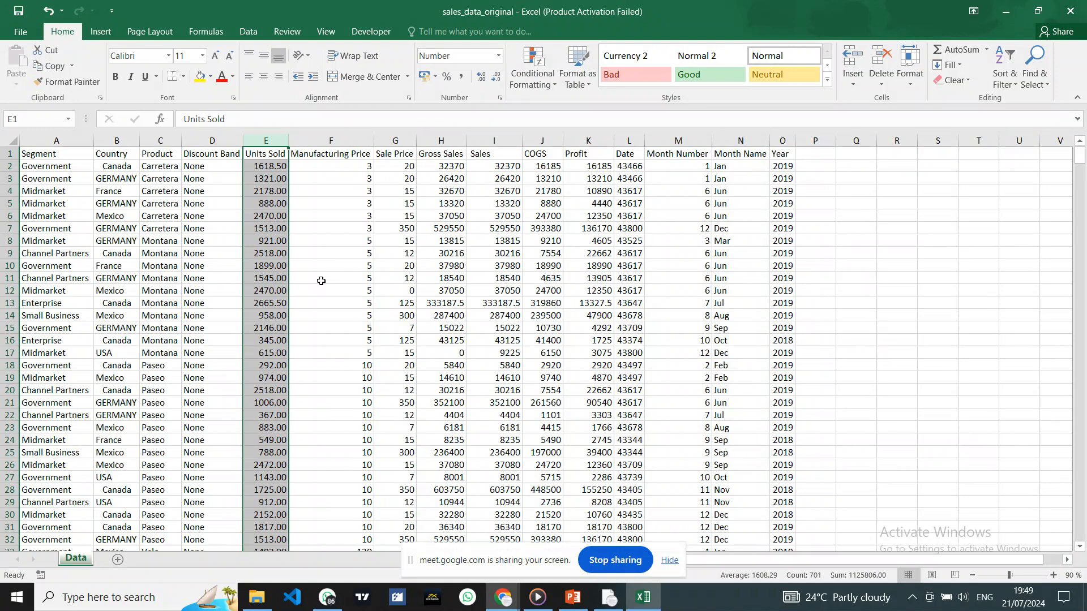
{"action": "left_click", "coordinate": [499, 57]}
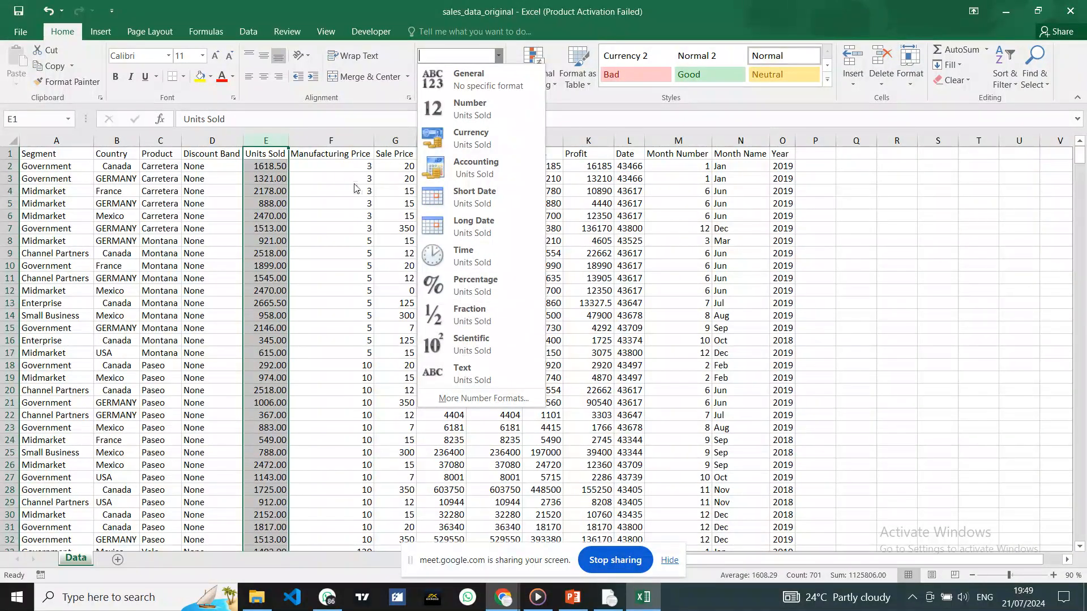
{"action": "left_click", "coordinate": [333, 172]}
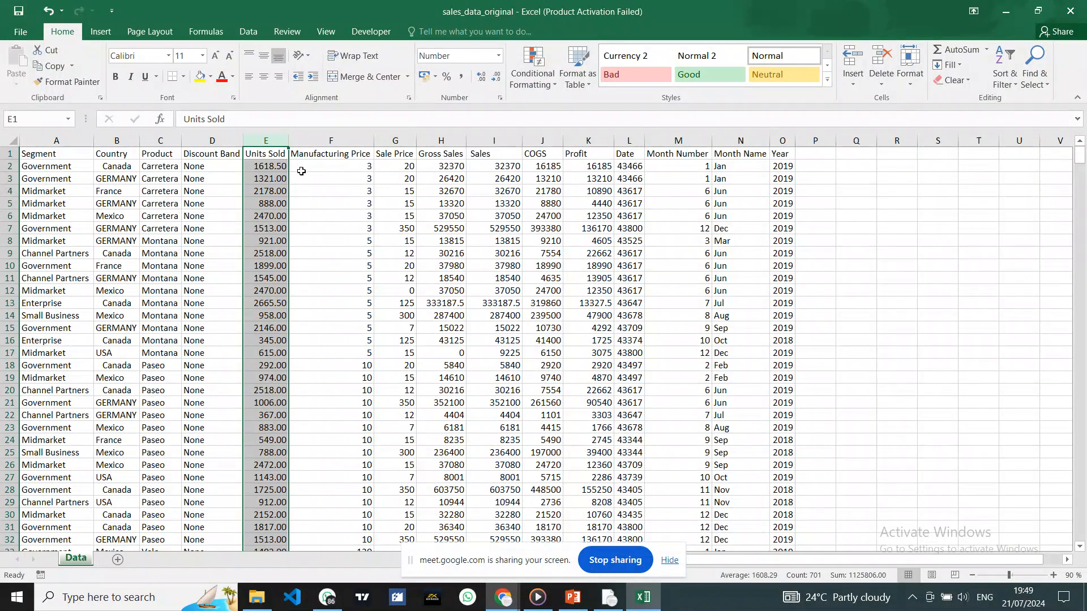
{"action": "left_click", "coordinate": [302, 168]}
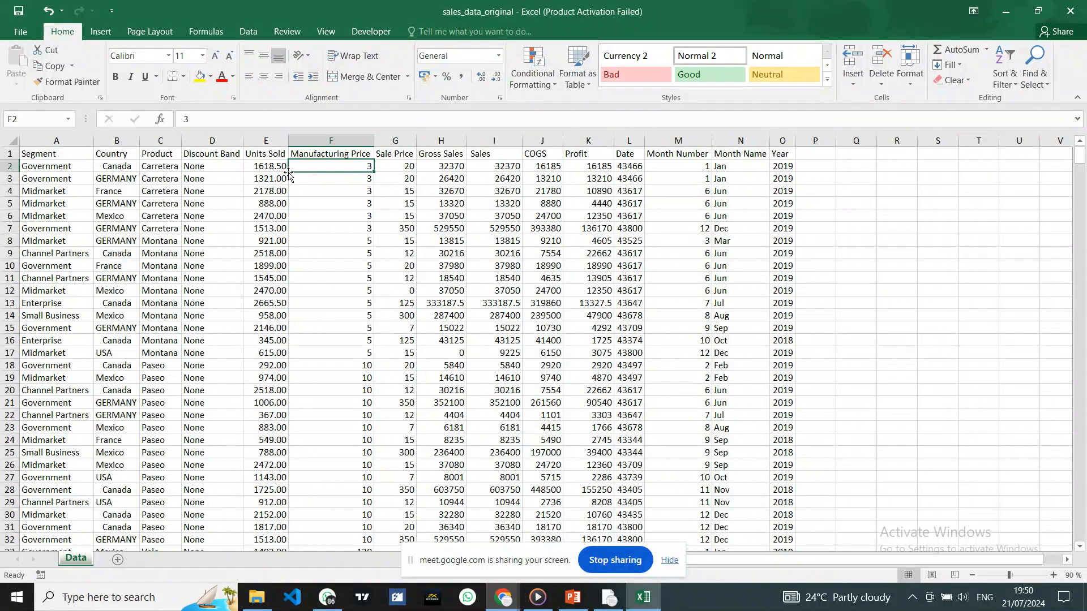
Step: Increase the decimals of the Units Sold column to three places, and reduce them to zero
{"action": "left_click", "coordinate": [277, 135]}
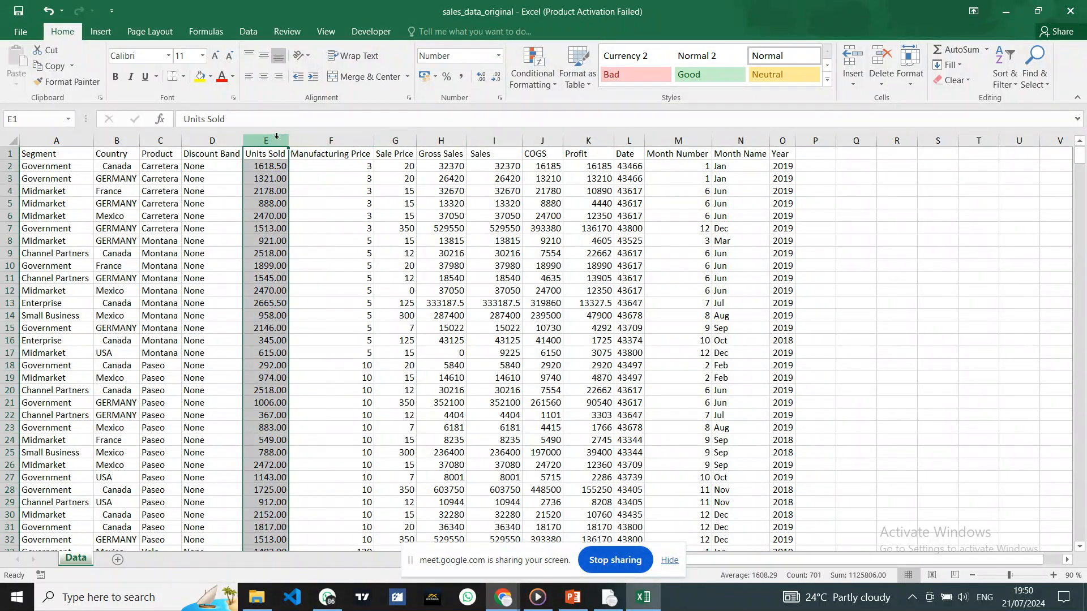
{"action": "left_click", "coordinate": [481, 79]}
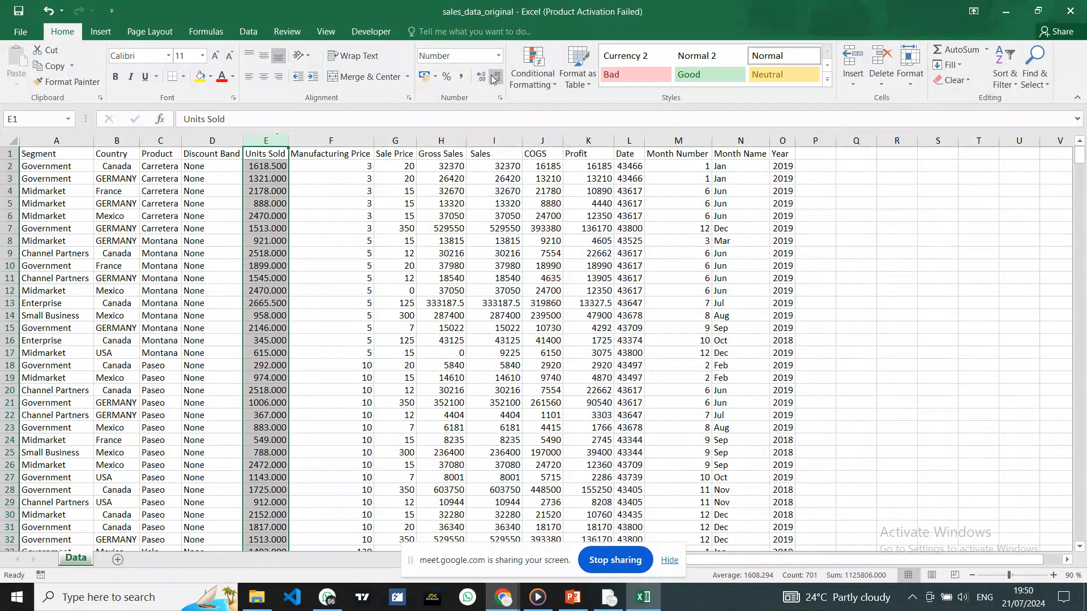
{"action": "left_click", "coordinate": [495, 77]}
{"action": "left_click", "coordinate": [496, 77]}
{"action": "left_click", "coordinate": [496, 79]}
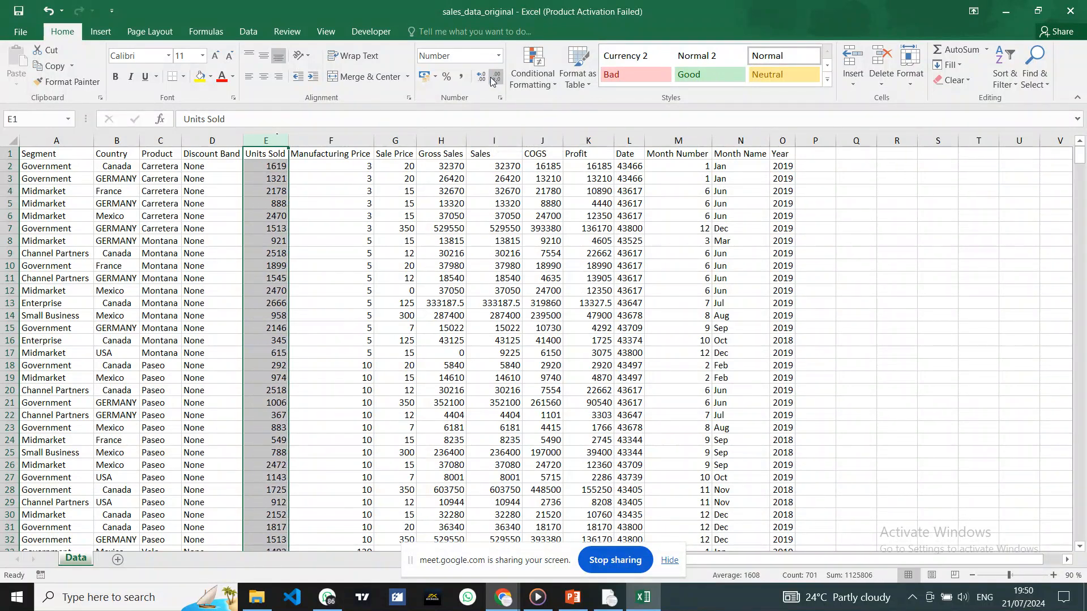
{"action": "left_click", "coordinate": [348, 164]}
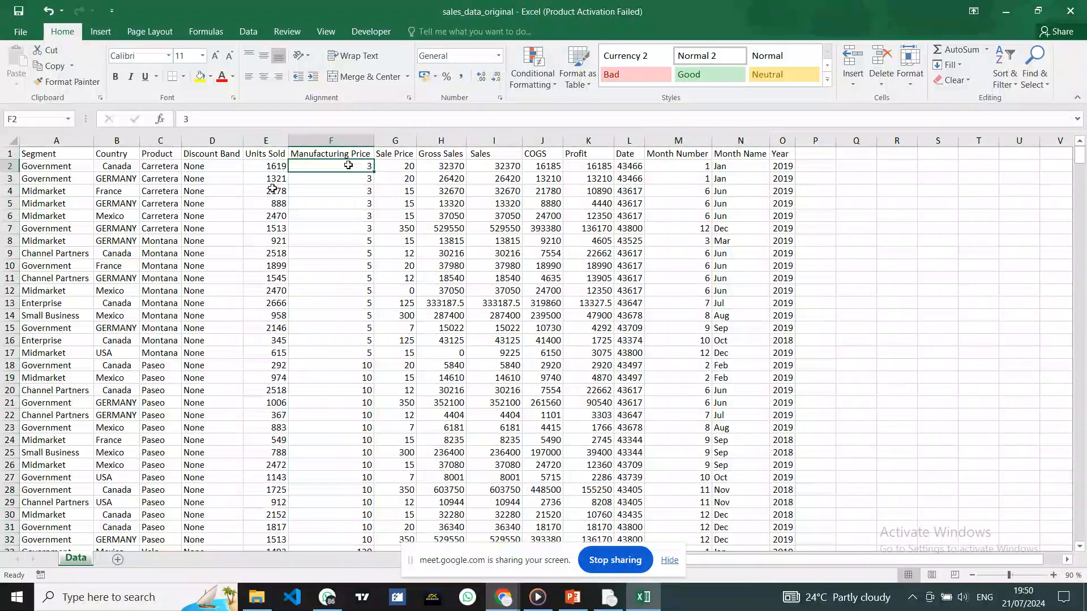
{"action": "left_click", "coordinate": [276, 166]}
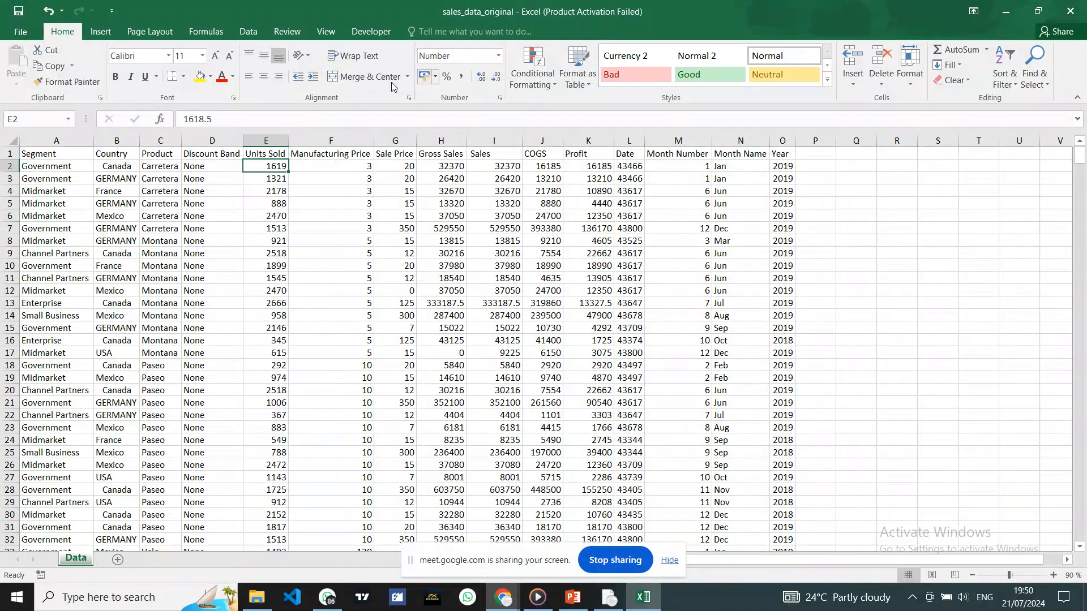
Step: Undo the decimal changes and the Number format on the Units Sold column, and deselect the column
{"action": "key", "text": "ctrl+z"}
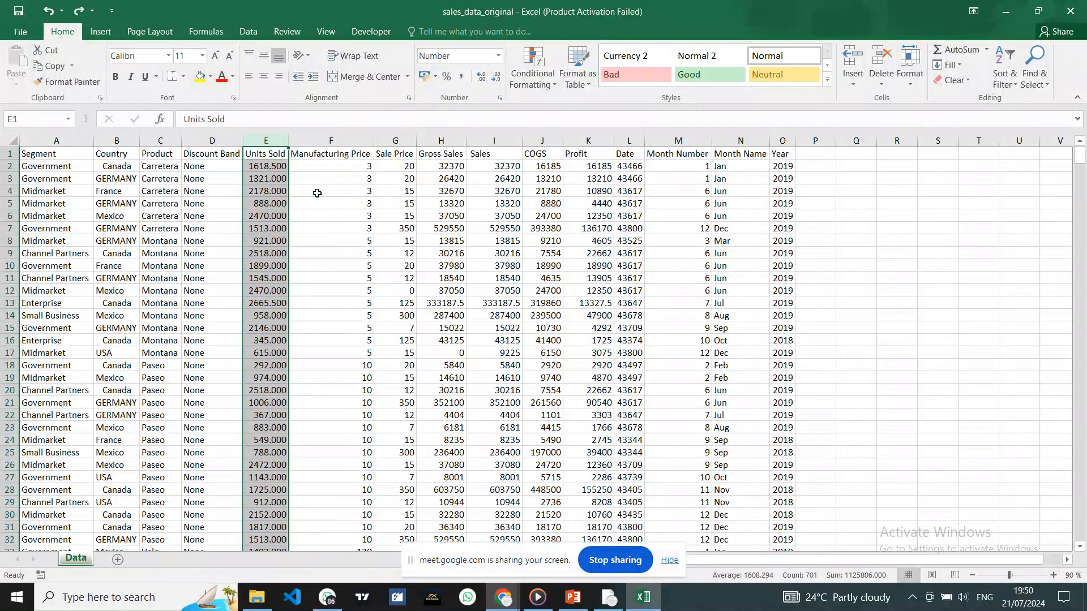
{"action": "key", "text": "ctrl+z"}
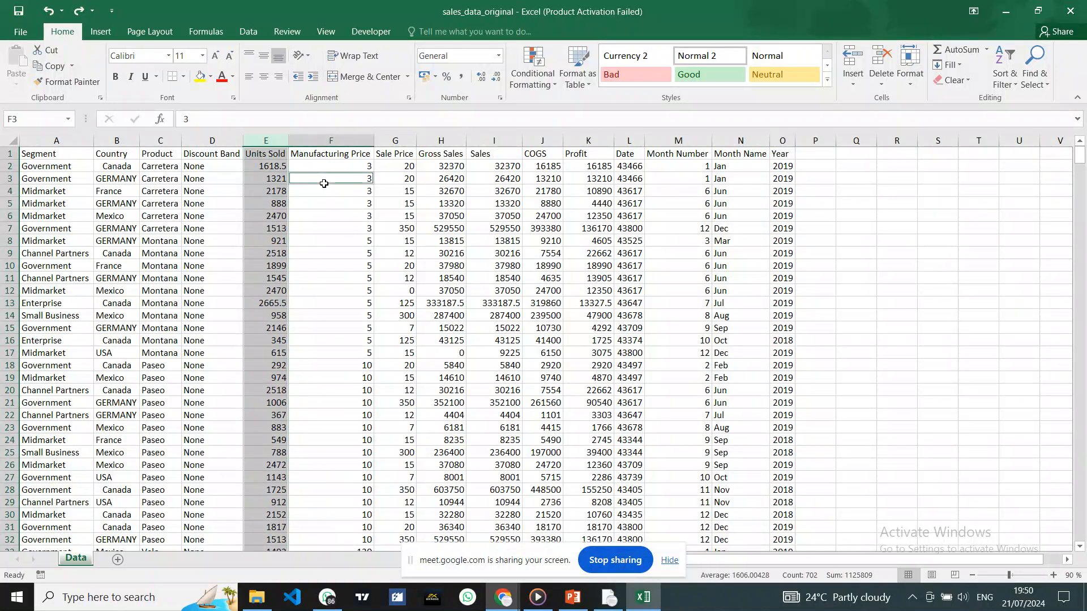
{"action": "left_click", "coordinate": [325, 182], "text": "ctrl"}
{"action": "left_click", "coordinate": [328, 227]}
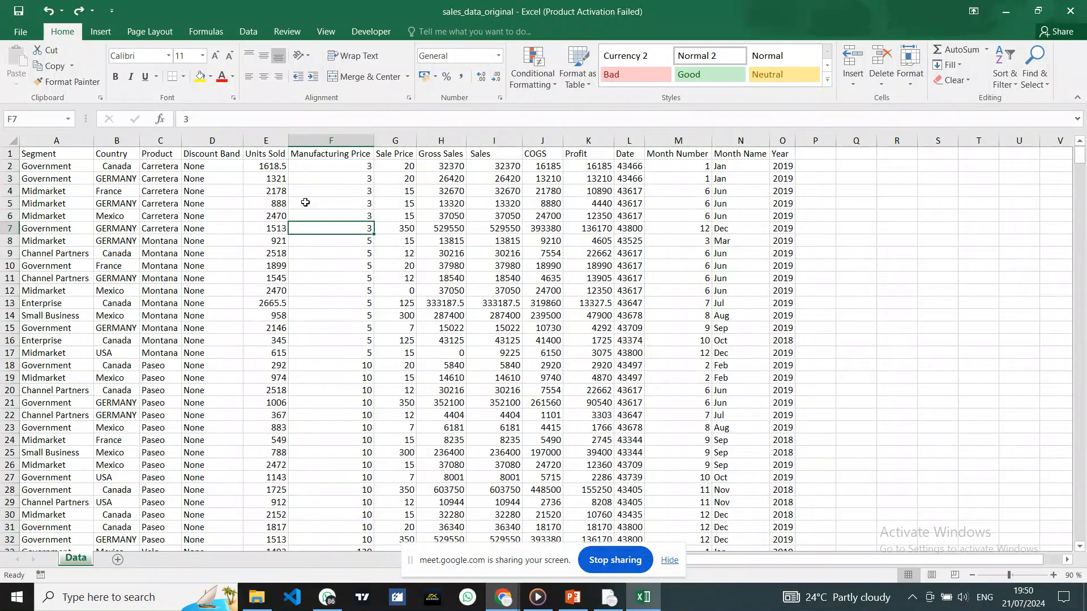
Step: Set the number format of the whole Units Sold column E to Number
{"action": "left_click", "coordinate": [274, 140]}
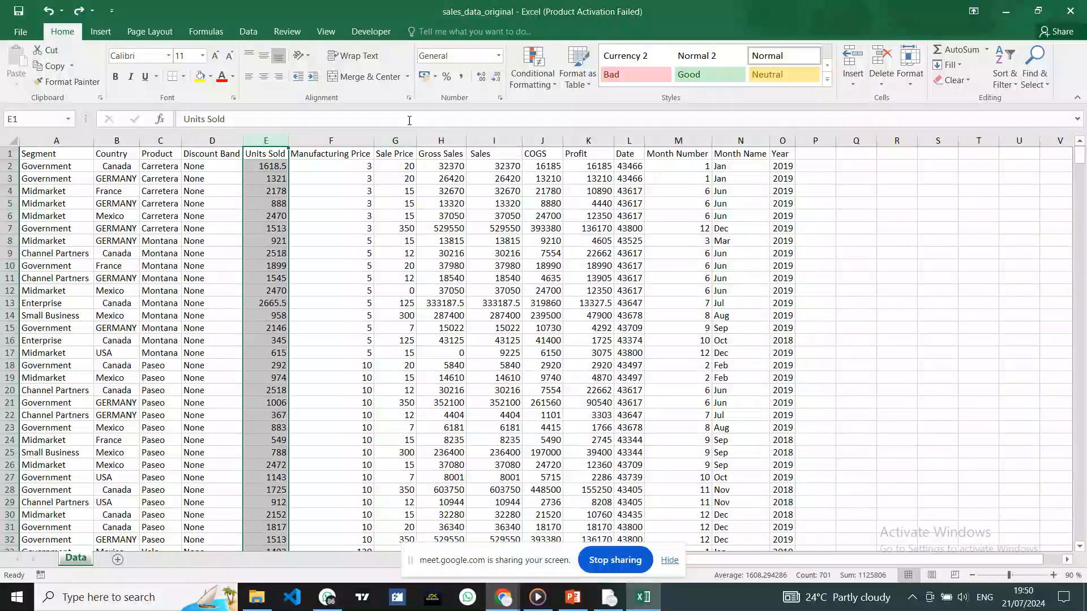
{"action": "left_click", "coordinate": [497, 56]}
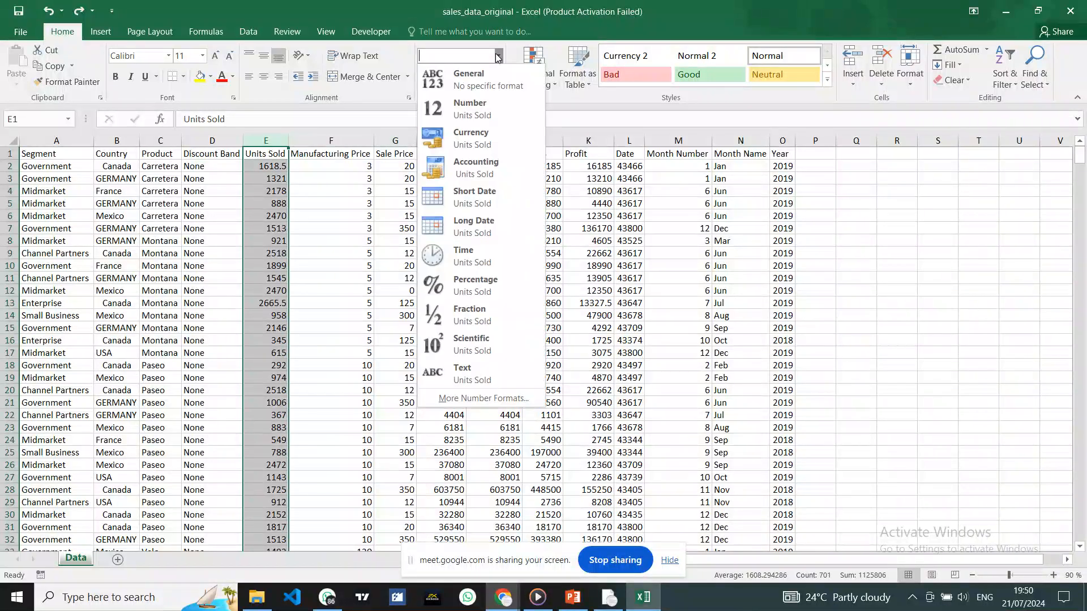
{"action": "left_click", "coordinate": [482, 115]}
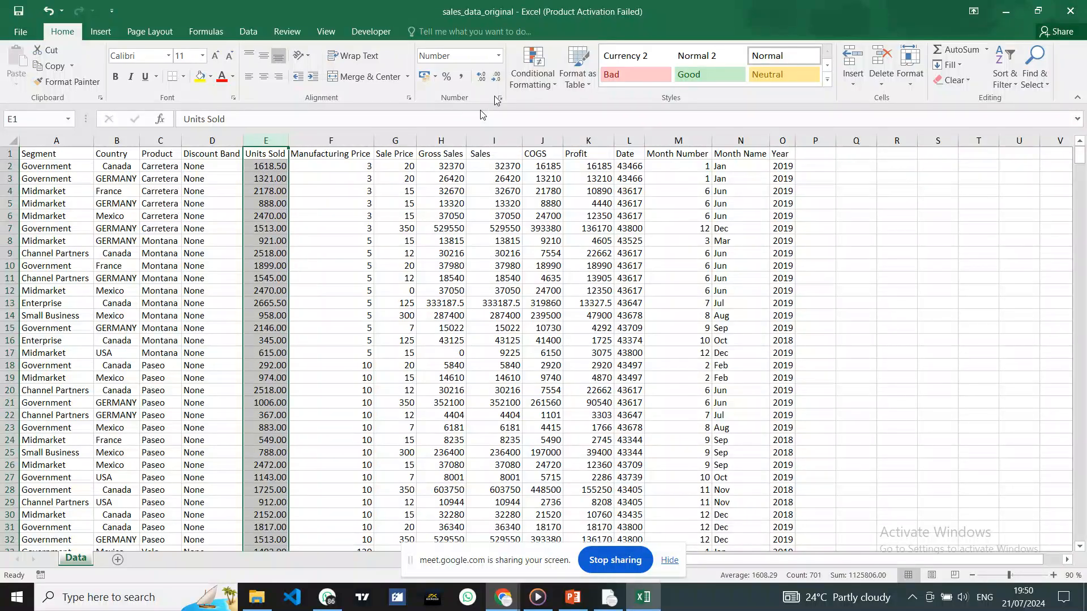
Step: Reduce the decimals of the Units Sold column to zero, and deselect the column
{"action": "left_click", "coordinate": [496, 78]}
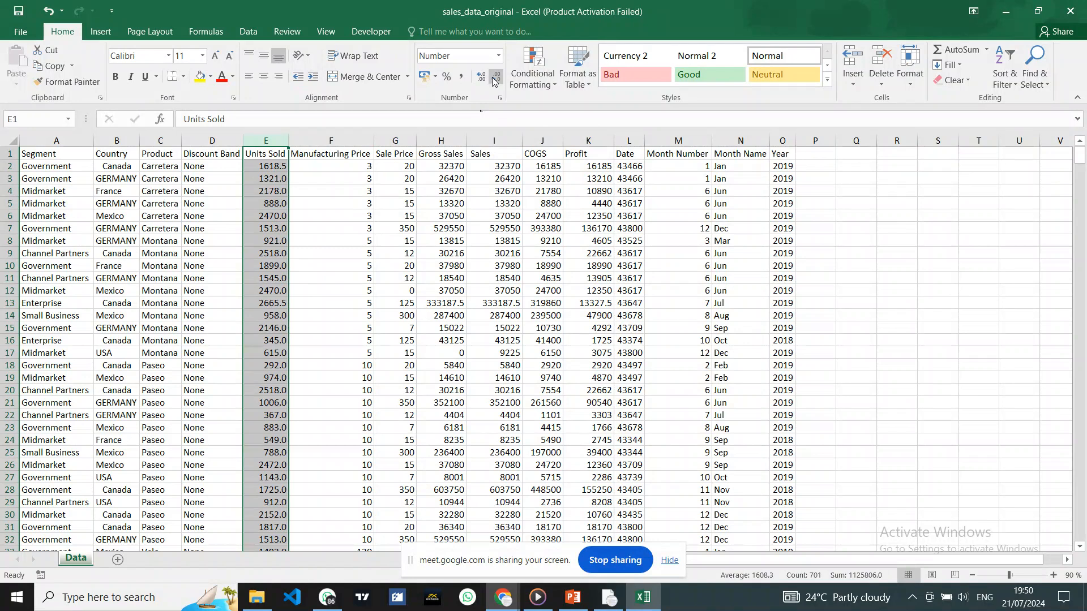
{"action": "left_click", "coordinate": [497, 78]}
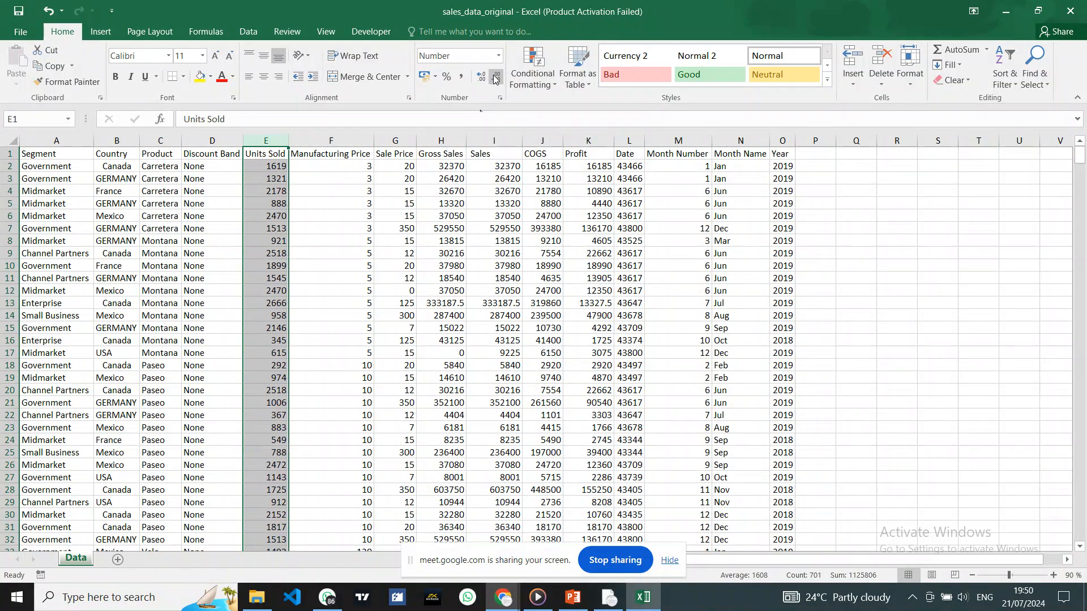
{"action": "left_click", "coordinate": [338, 166]}
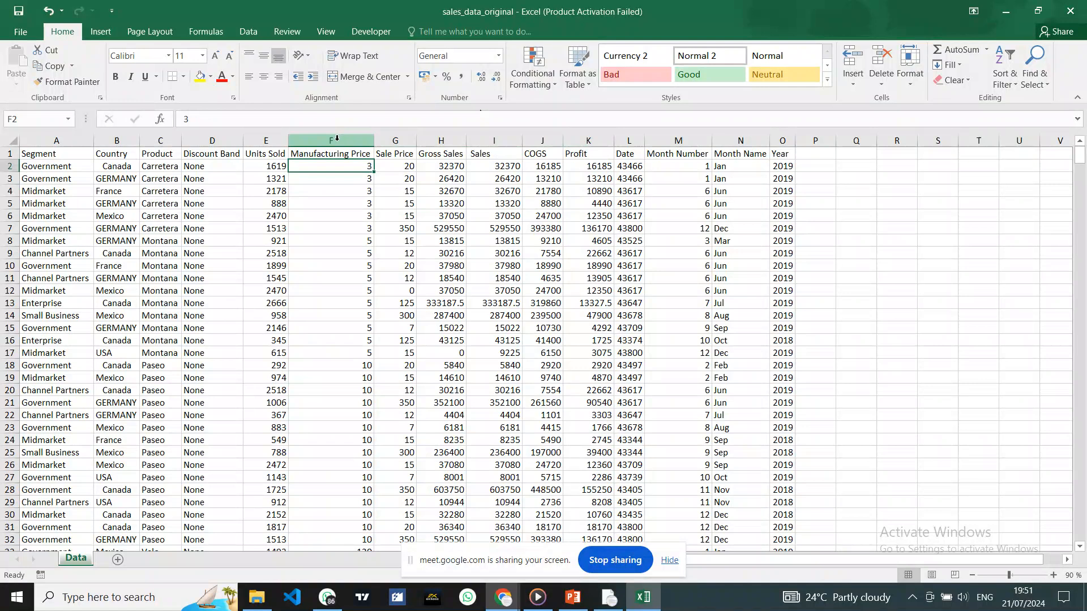
Step: Apply the Number format with zero decimals to the Manufacturing Price through Profit columns (F to K)
{"action": "left_click_drag", "start_coordinate": [337, 138], "coordinate": [585, 142]}
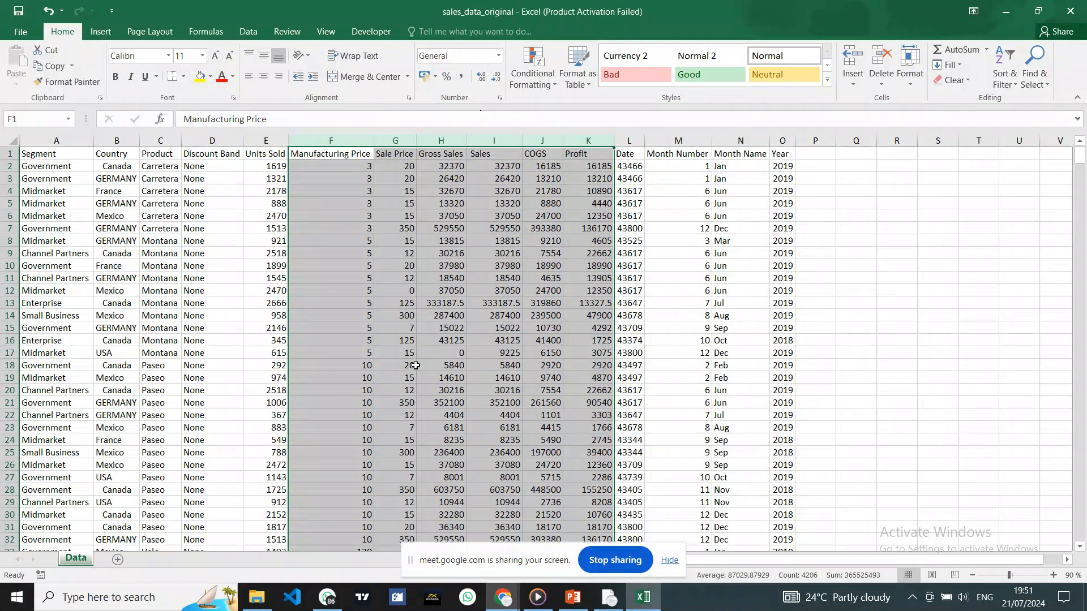
{"action": "left_click", "coordinate": [498, 55]}
{"action": "left_click", "coordinate": [481, 108]}
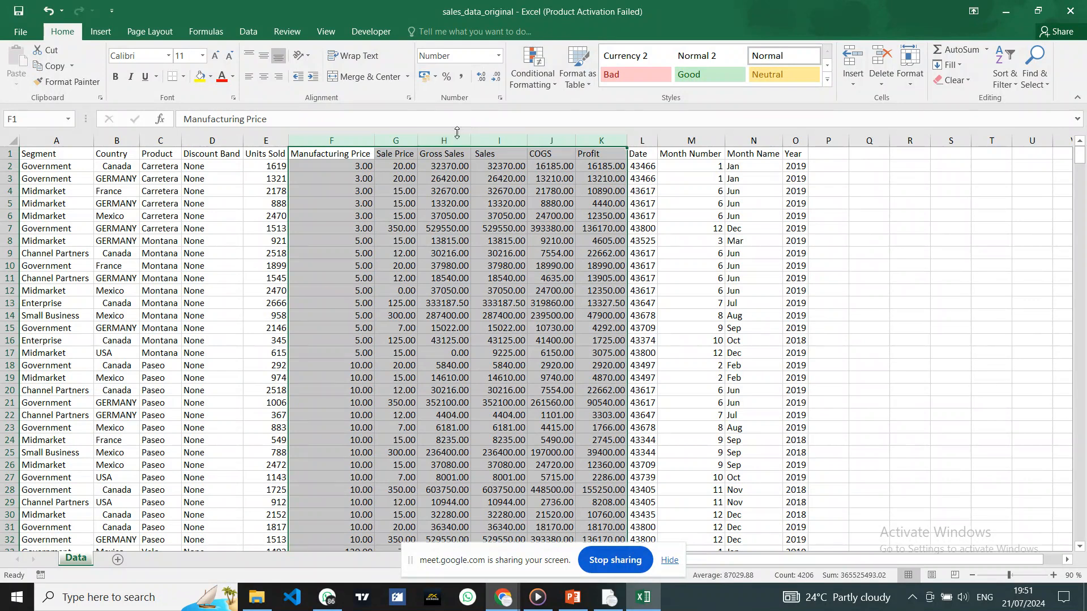
{"action": "left_click", "coordinate": [496, 83]}
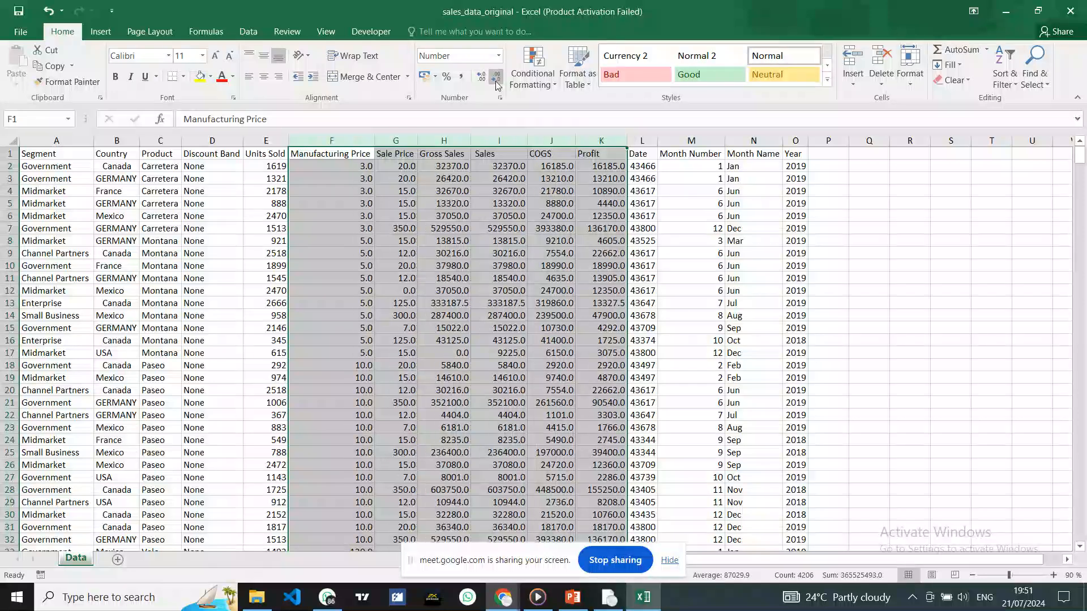
{"action": "left_click", "coordinate": [495, 83]}
{"action": "left_click", "coordinate": [352, 239]}
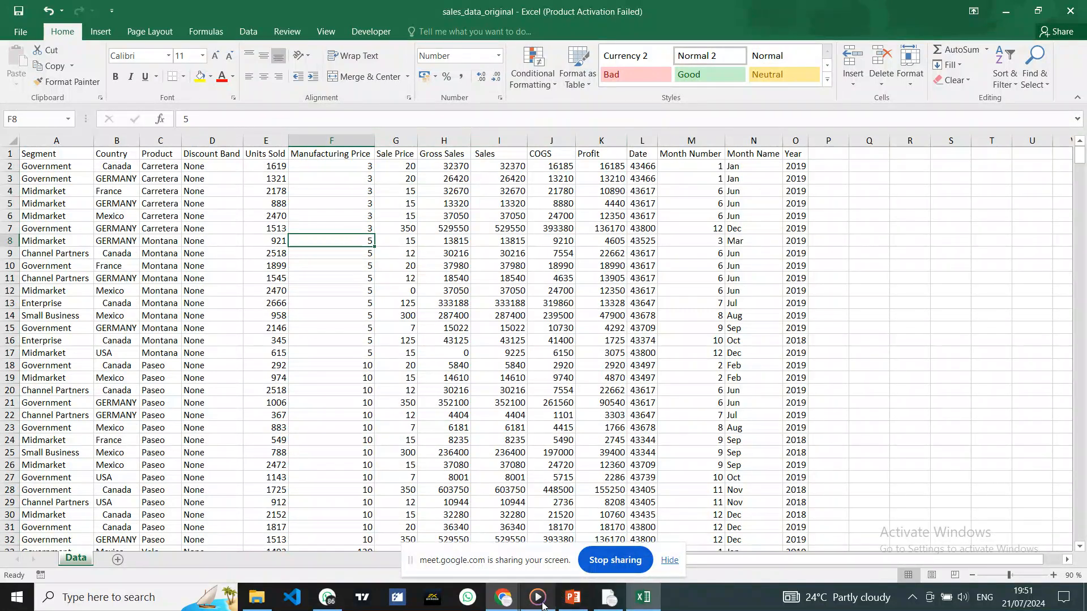
Step: Switch to the Google Meet call in Chrome to check it, and return to the Excel workbook
{"action": "mouse_move", "coordinate": [503, 601]}
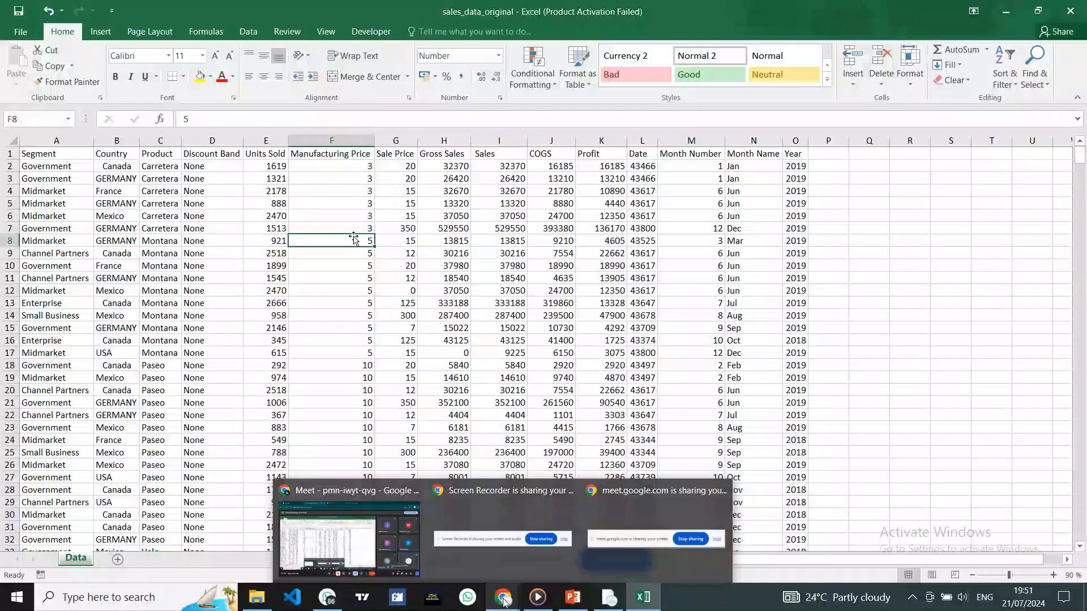
{"action": "left_click", "coordinate": [367, 556]}
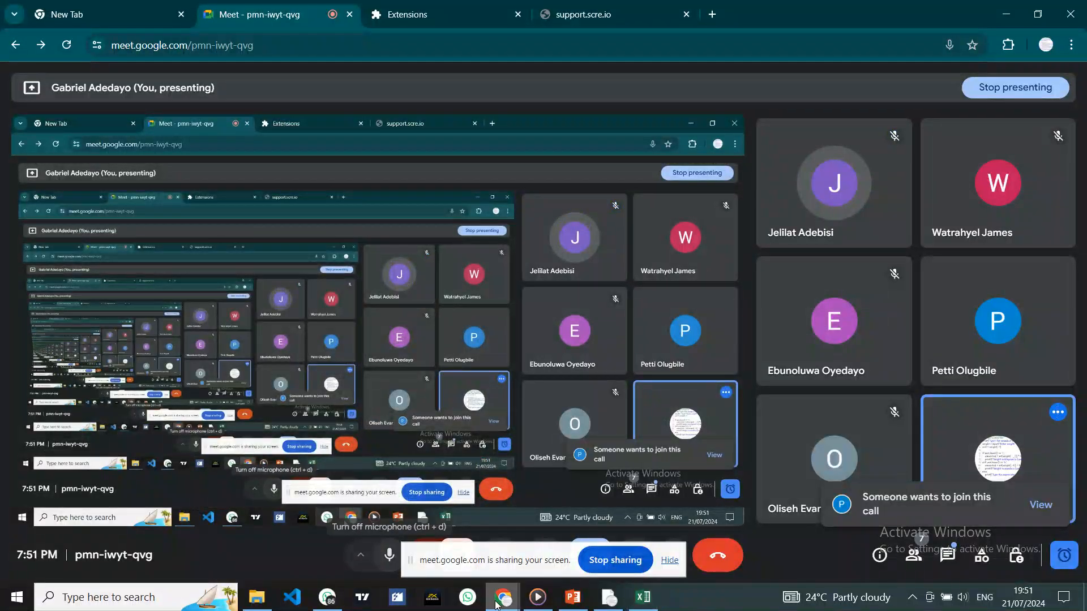
{"action": "mouse_move", "coordinate": [499, 603]}
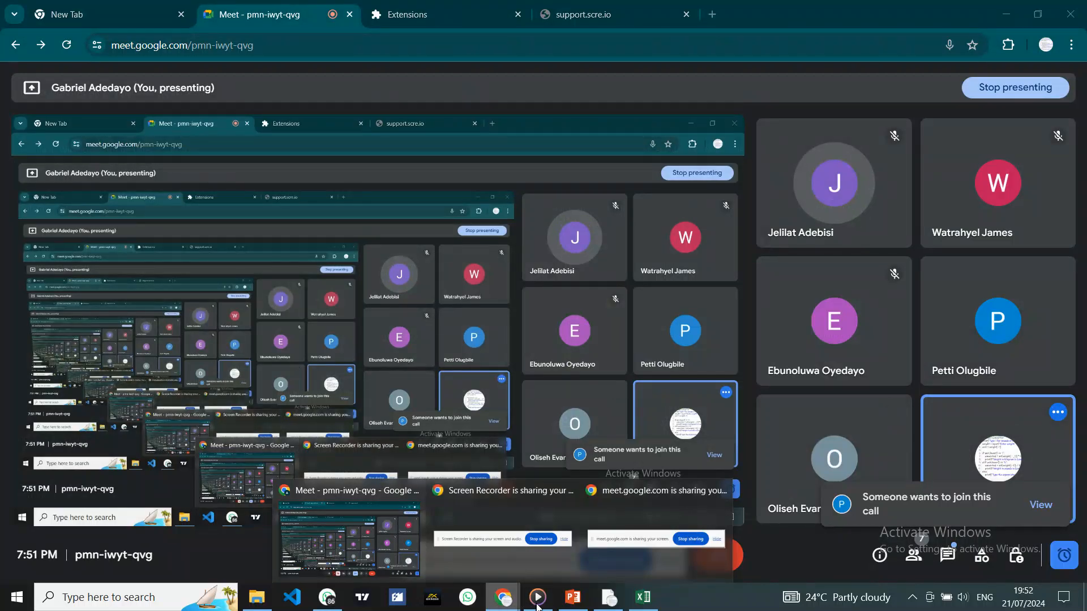
{"action": "left_click", "coordinate": [645, 598]}
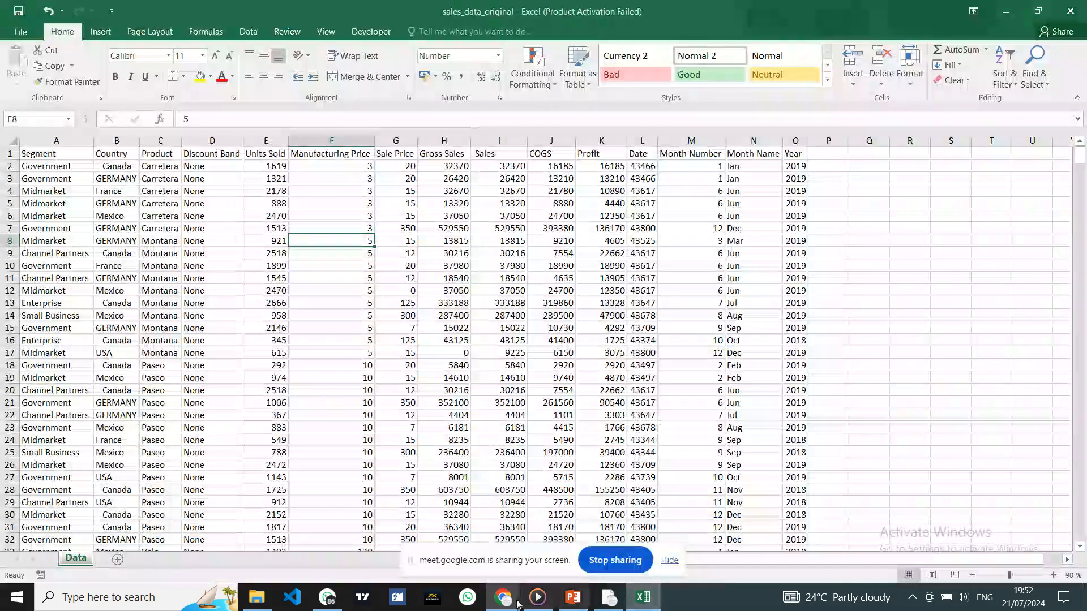
{"action": "mouse_move", "coordinate": [504, 604]}
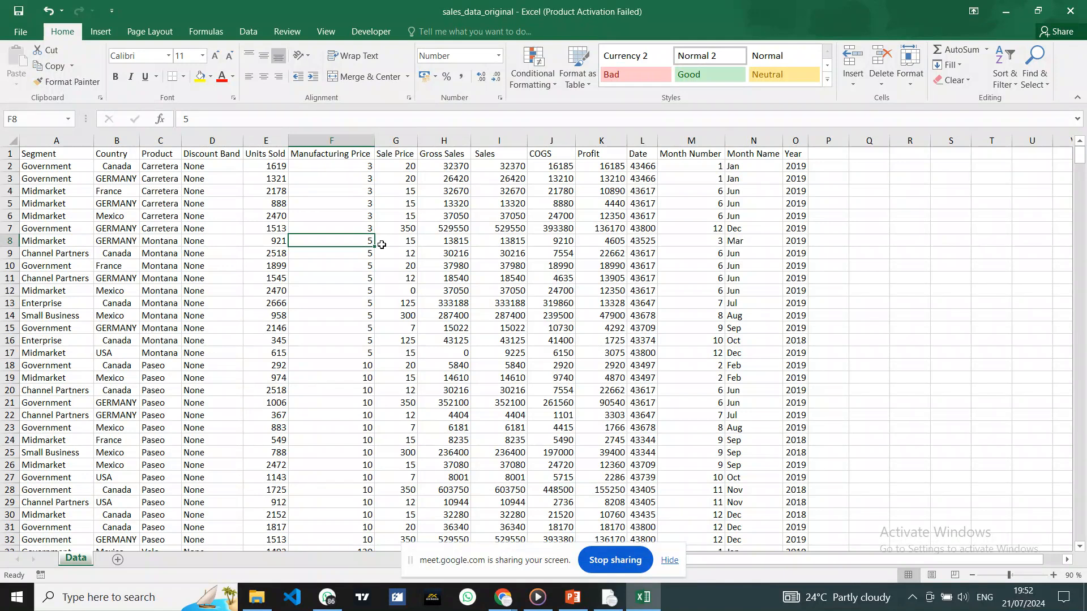
Step: Hide the screen-sharing bar, dismiss the call time-limit notice in Google Meet, and return to the Excel workbook with the Date column selected
{"action": "left_click", "coordinate": [643, 140]}
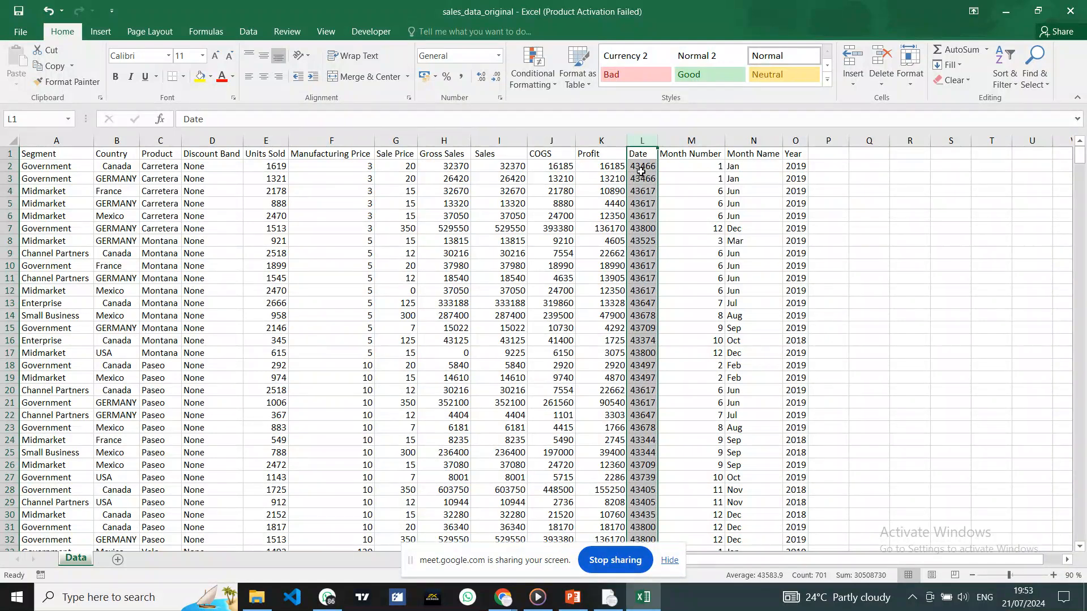
{"action": "mouse_move", "coordinate": [495, 605]}
{"action": "left_click", "coordinate": [672, 561]}
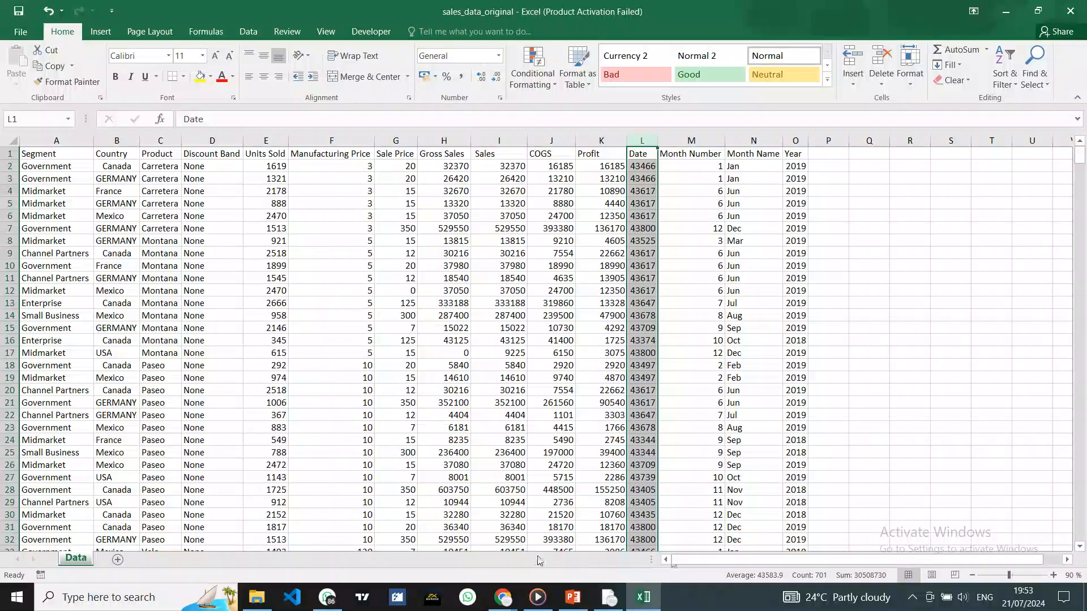
{"action": "left_click", "coordinate": [502, 597]}
{"action": "left_click", "coordinate": [390, 526]}
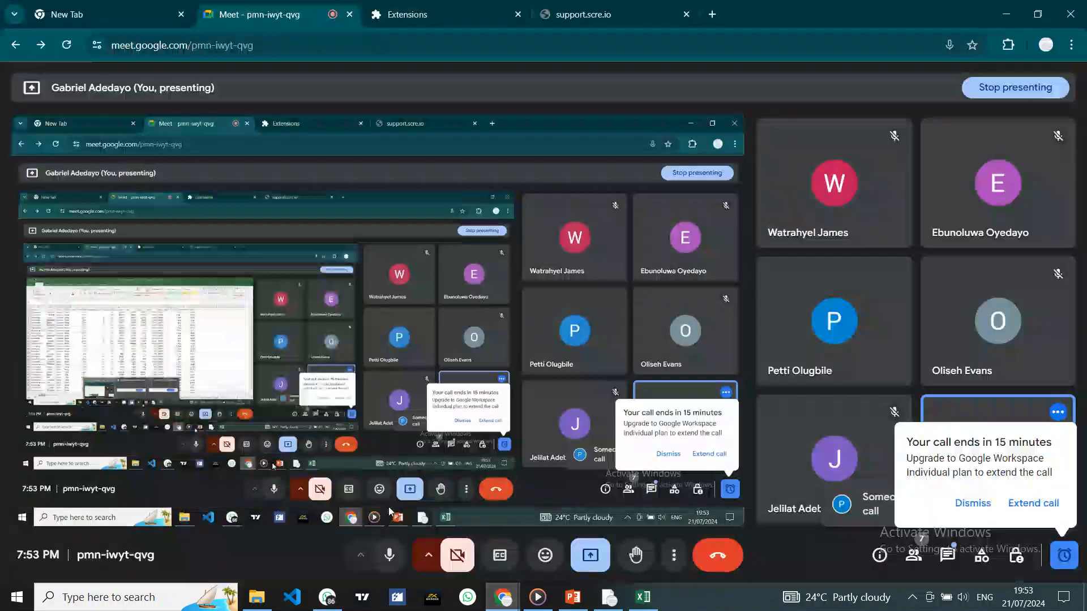
{"action": "left_click", "coordinate": [955, 504]}
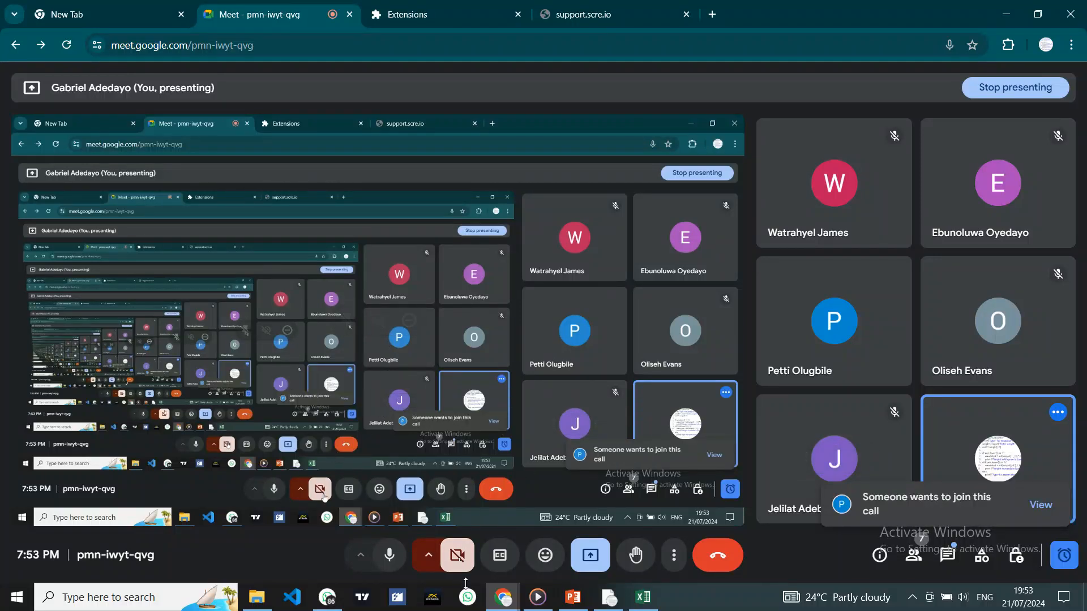
{"action": "left_click", "coordinate": [644, 601]}
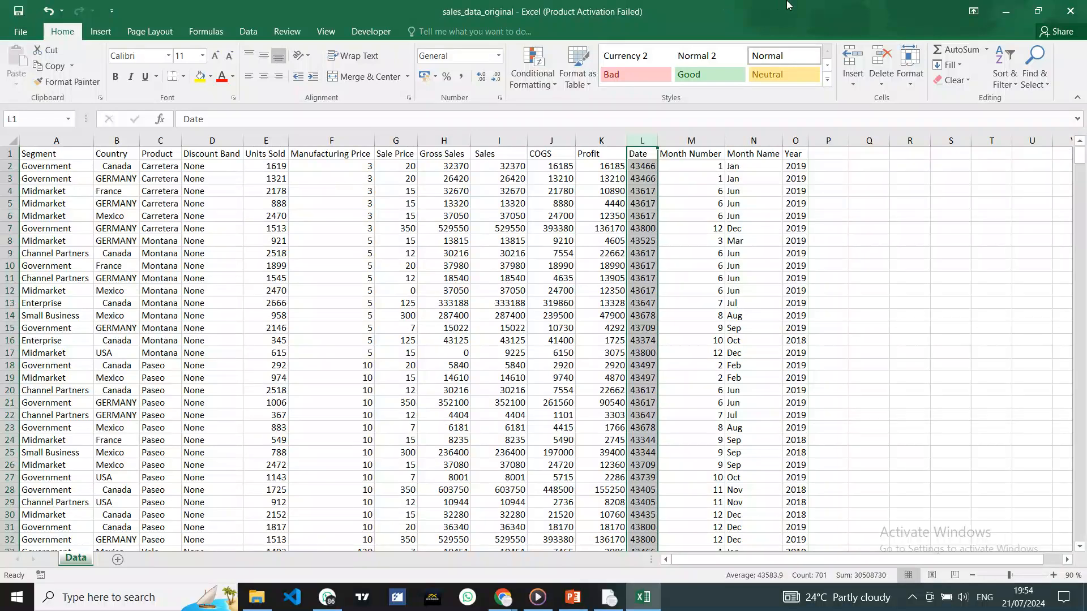
Step: Format the Date column L as Short Date, try Long Date, and set it back to Short Date
{"action": "left_click", "coordinate": [498, 57]}
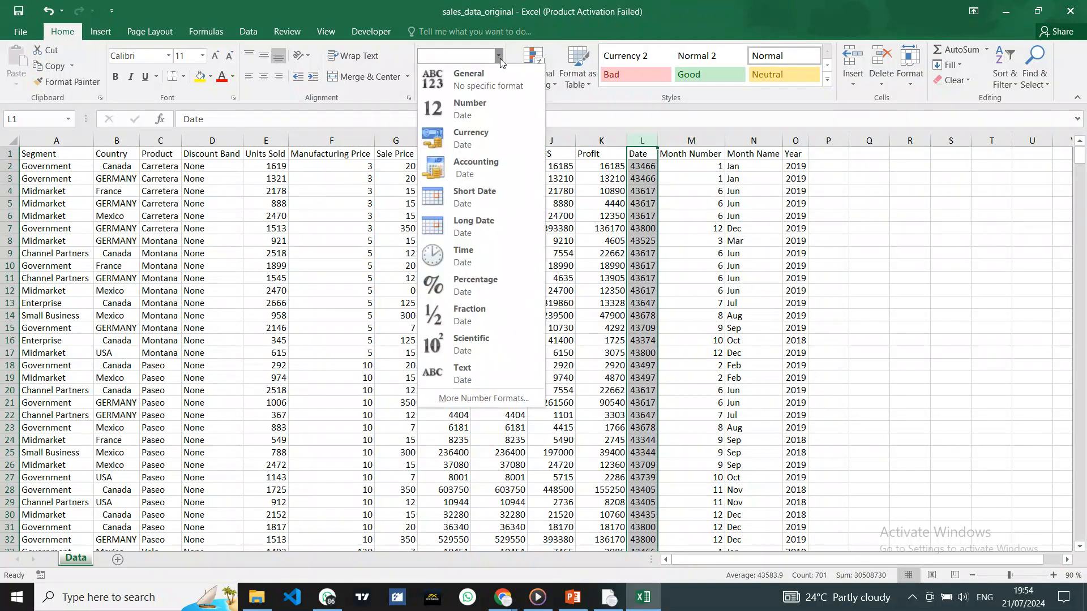
{"action": "left_click", "coordinate": [463, 203]}
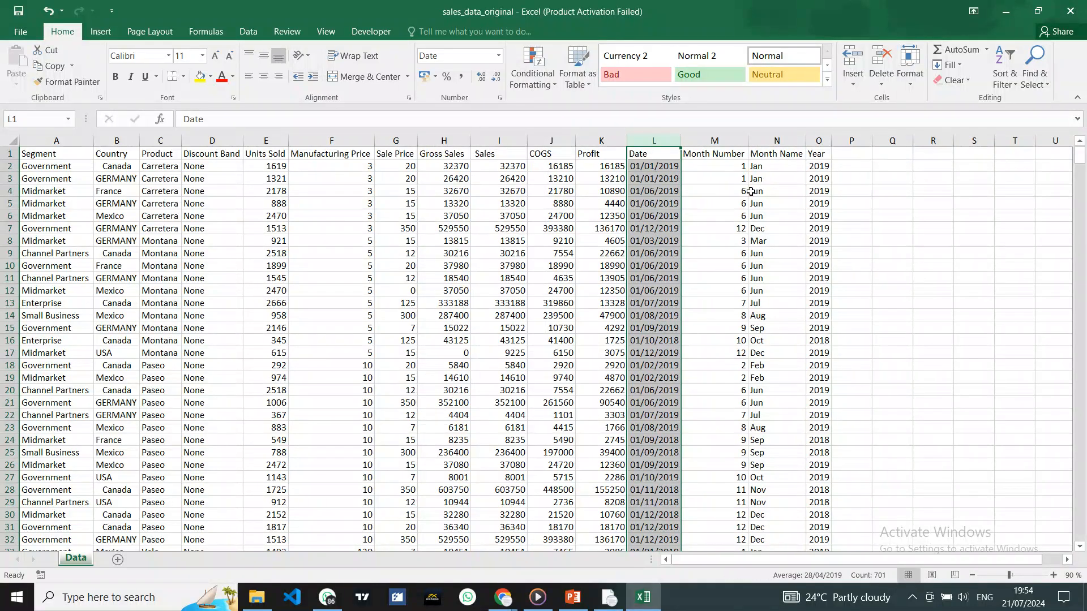
{"action": "left_click", "coordinate": [498, 55]}
{"action": "left_click", "coordinate": [440, 224]}
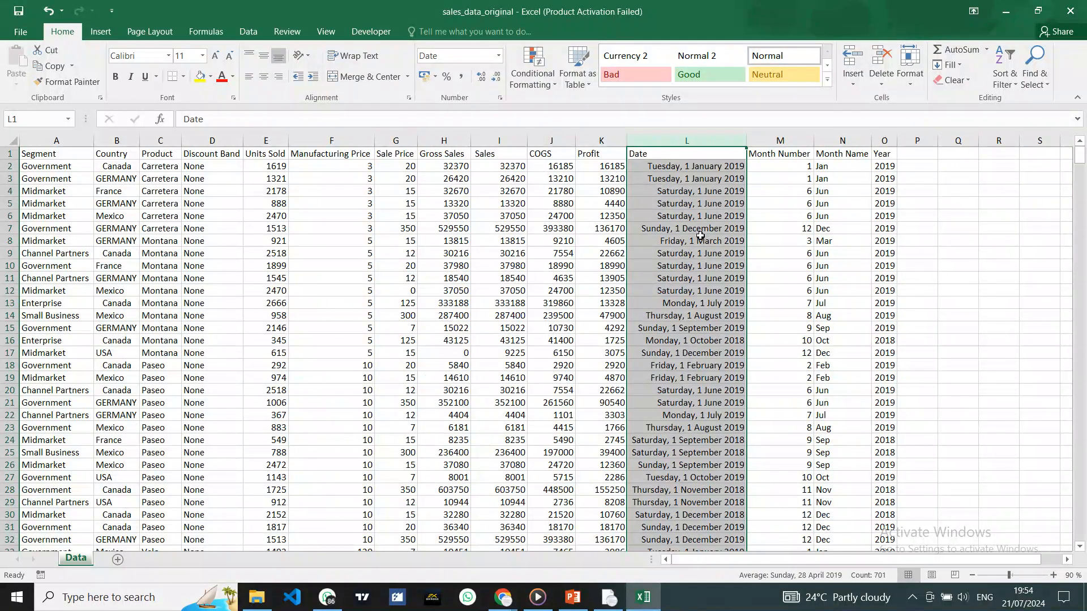
{"action": "left_click", "coordinate": [498, 56]}
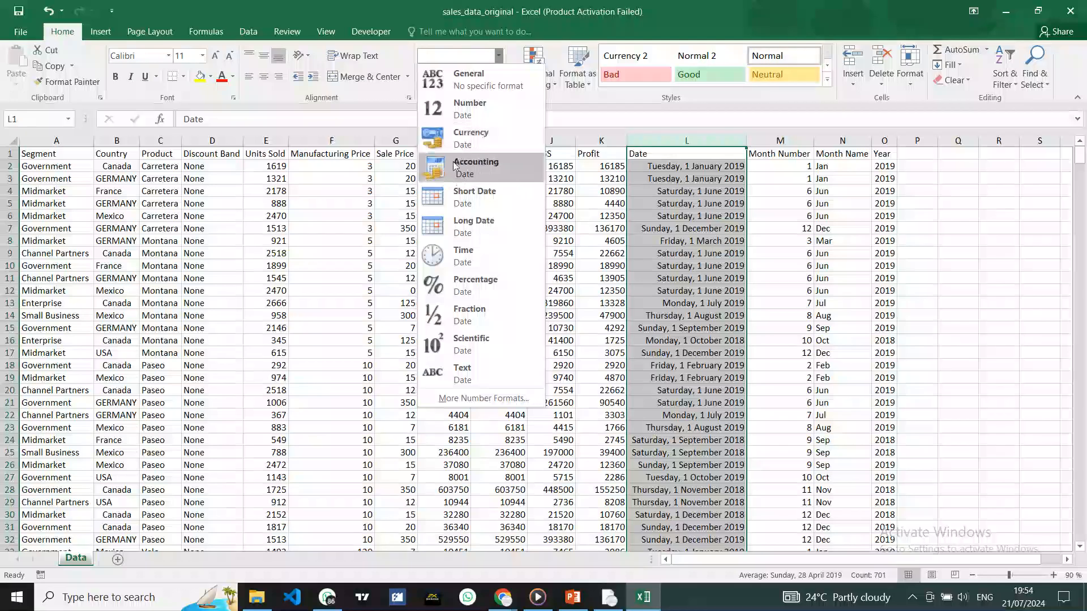
{"action": "left_click", "coordinate": [454, 199]}
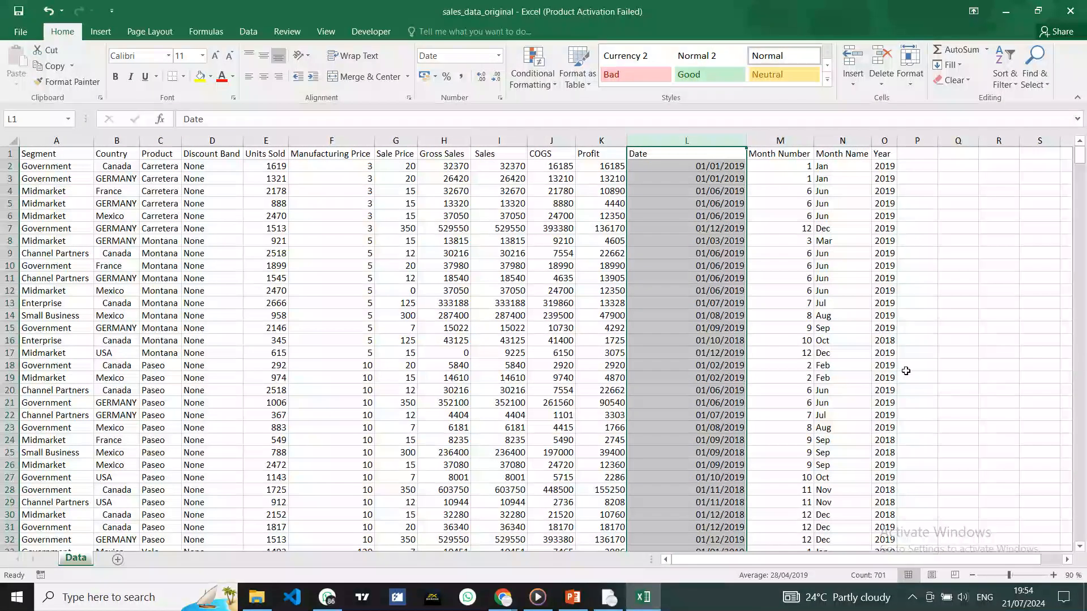
{"action": "left_click", "coordinate": [801, 383]}
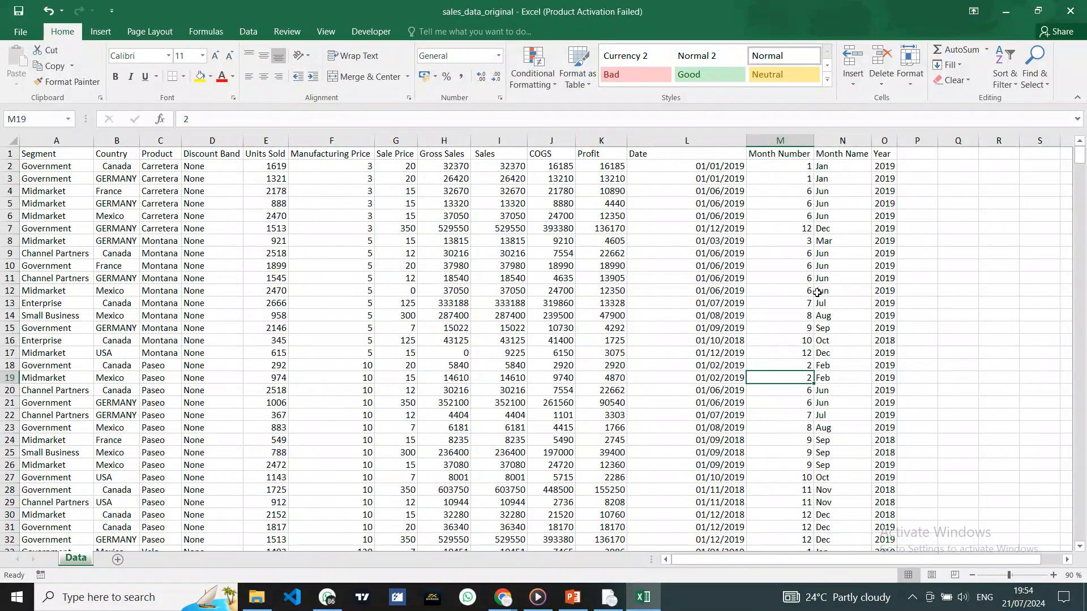
Step: Undo all the date formats applied to the Date column
{"action": "key", "text": "ctrl+z"}
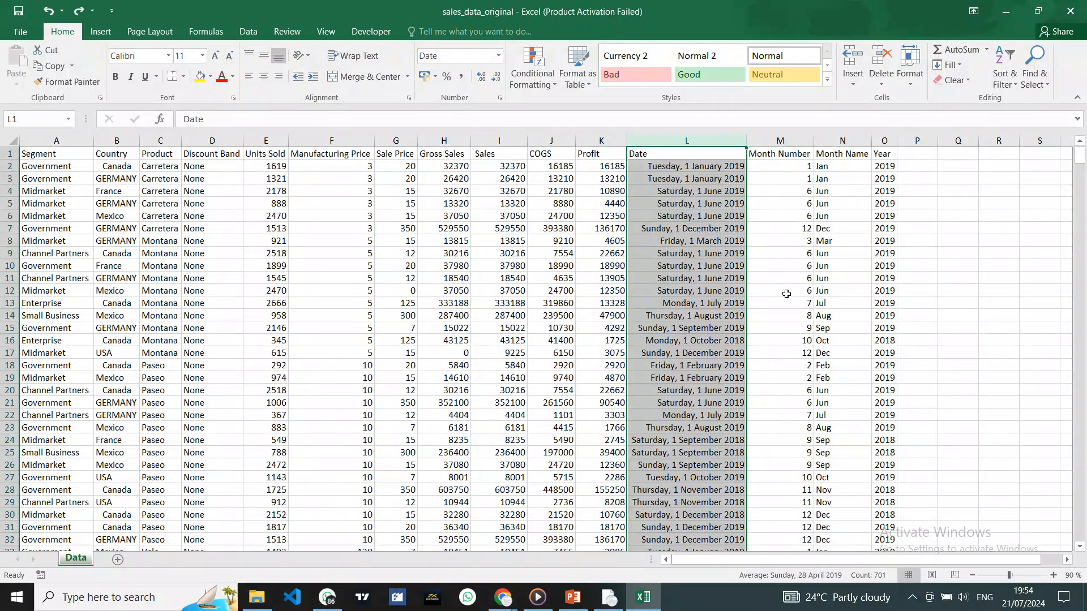
{"action": "key", "text": "ctrl+y"}
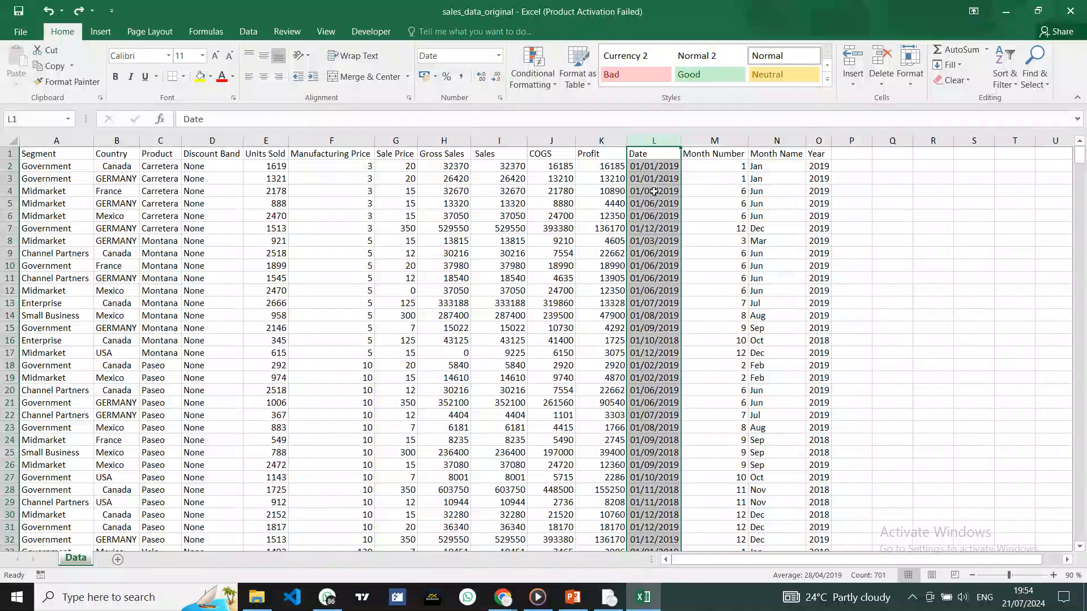
{"action": "key", "text": "ctrl+z"}
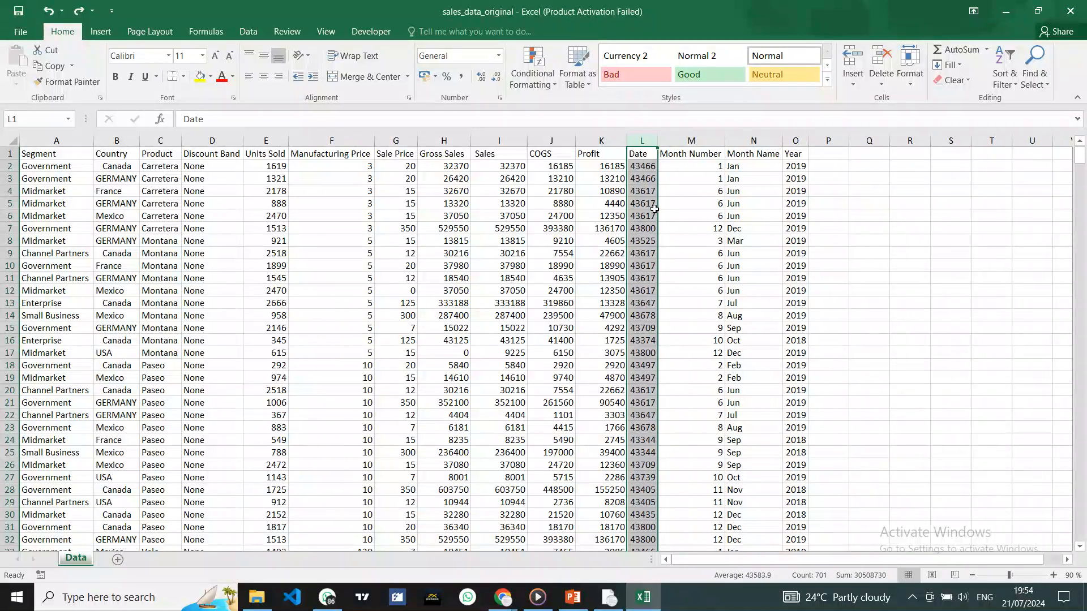
Step: Try the Short Date format on the whole Date column L, and undo it
{"action": "left_click", "coordinate": [645, 166]}
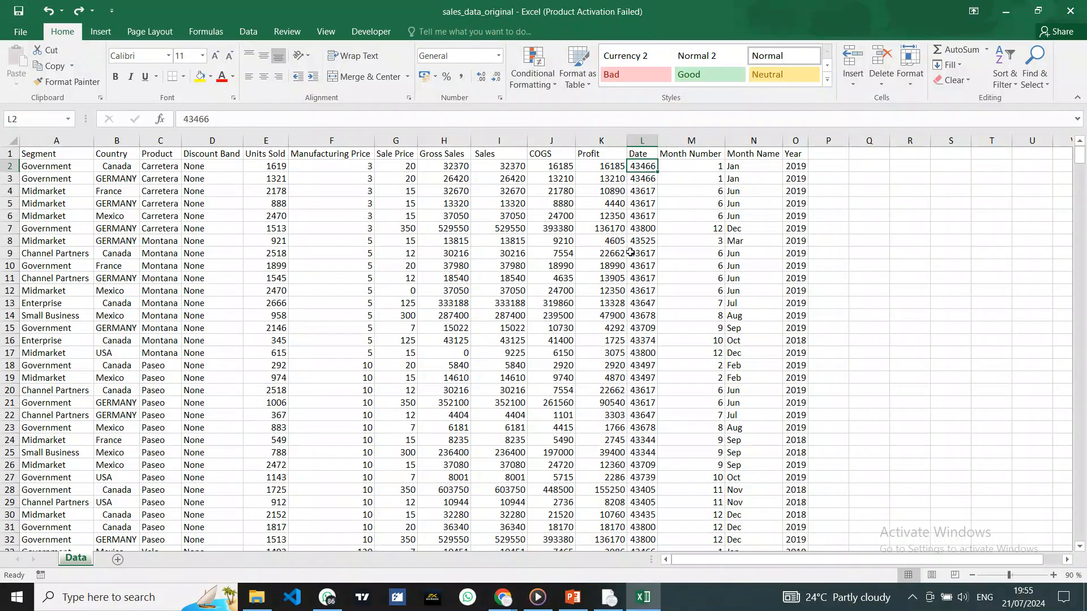
{"action": "left_click", "coordinate": [645, 138]}
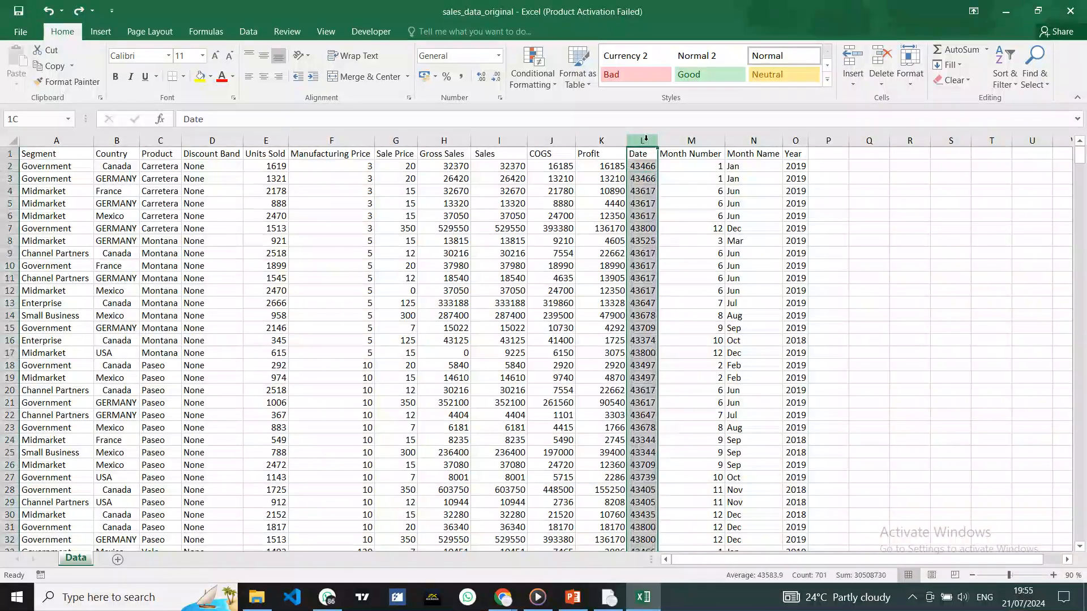
{"action": "left_click", "coordinate": [498, 57]}
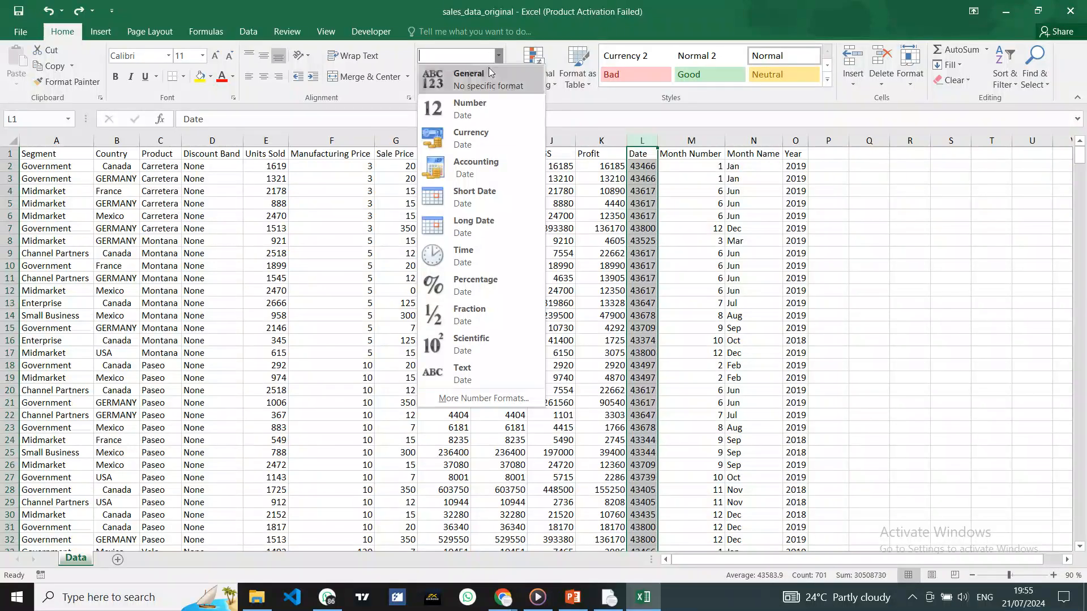
{"action": "left_click", "coordinate": [471, 198]}
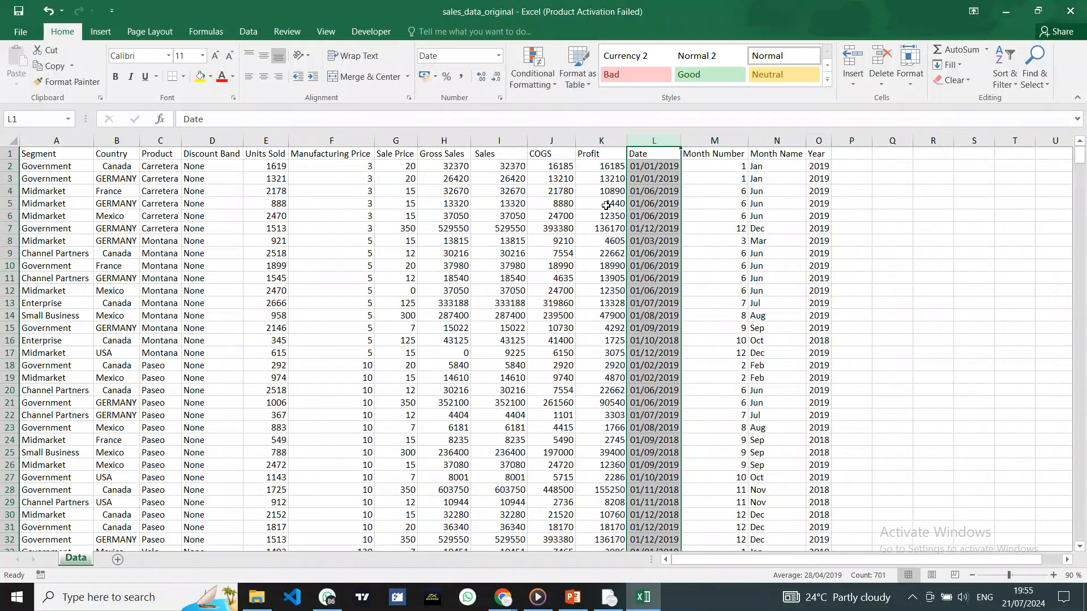
{"action": "left_click", "coordinate": [648, 167]}
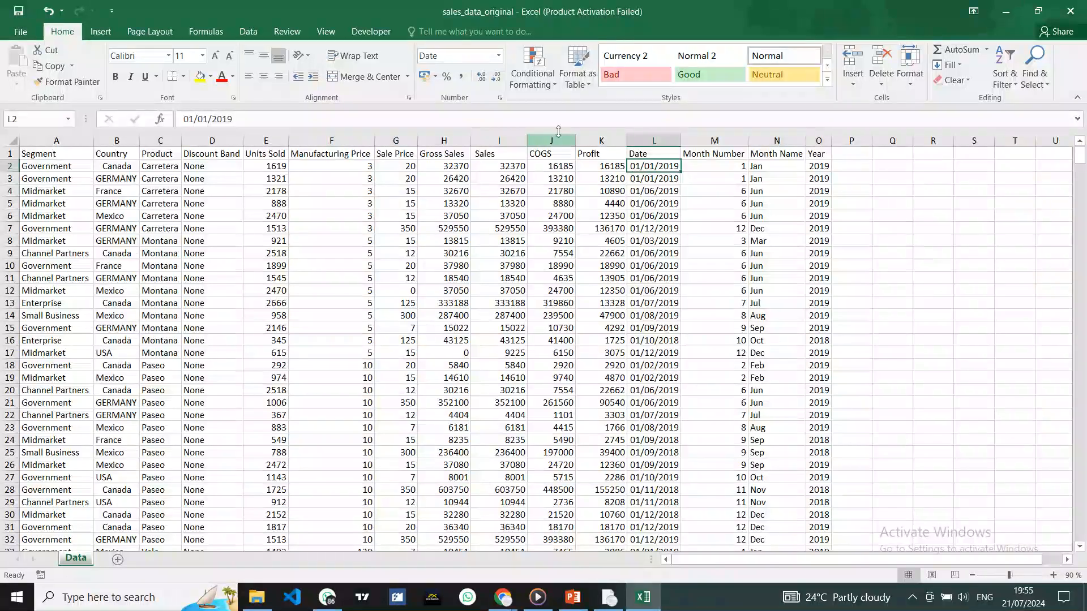
{"action": "key", "text": "ctrl+z"}
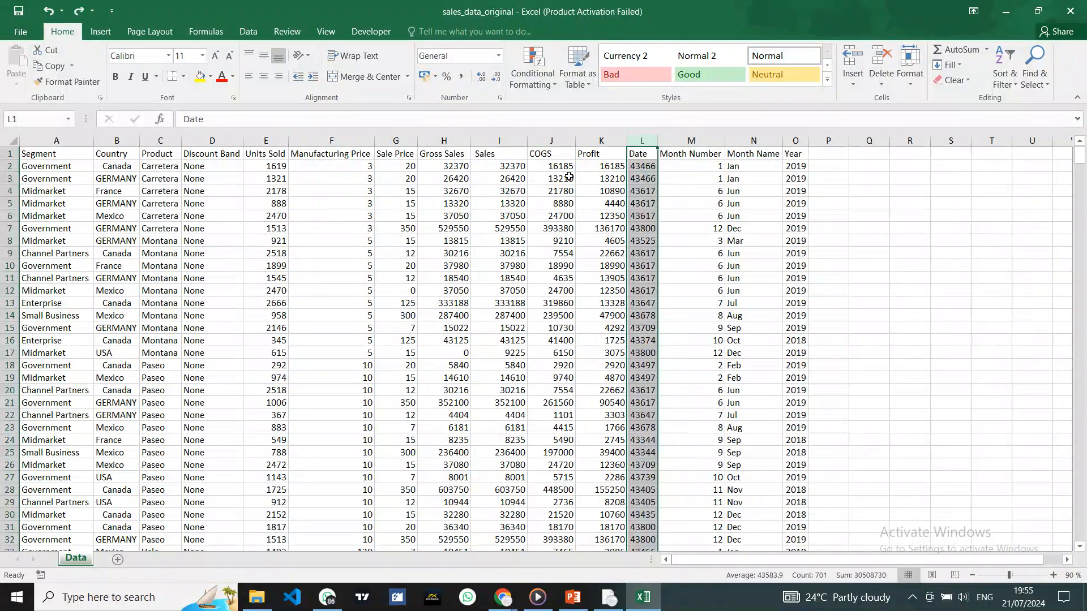
Step: Copy the first date serial number in cell L2 into the empty cell S7
{"action": "left_click", "coordinate": [649, 166]}
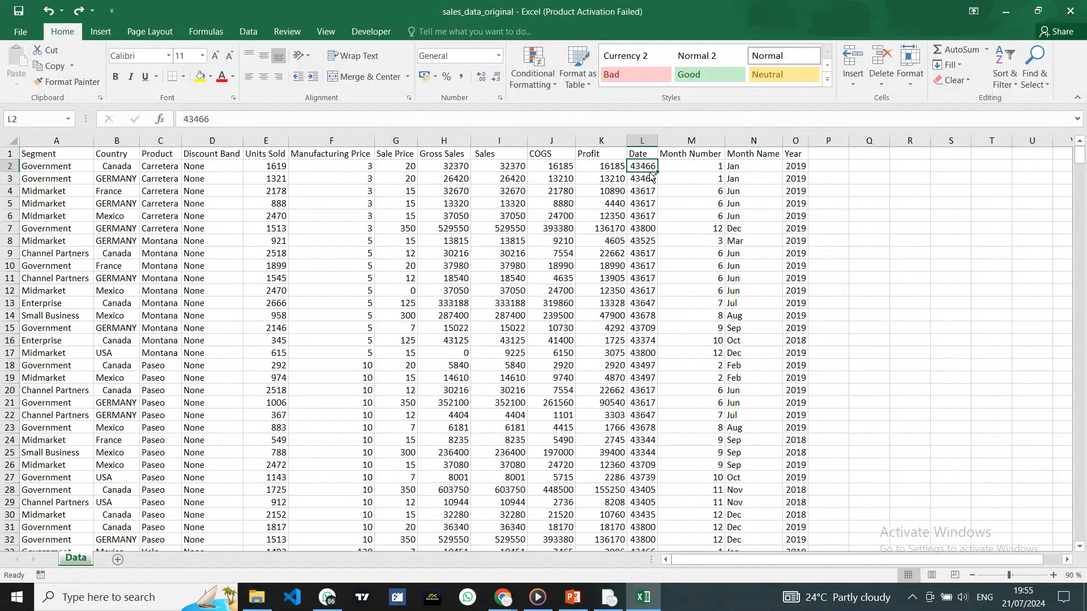
{"action": "key", "text": "ctrl+c"}
{"action": "left_click", "coordinate": [865, 207]}
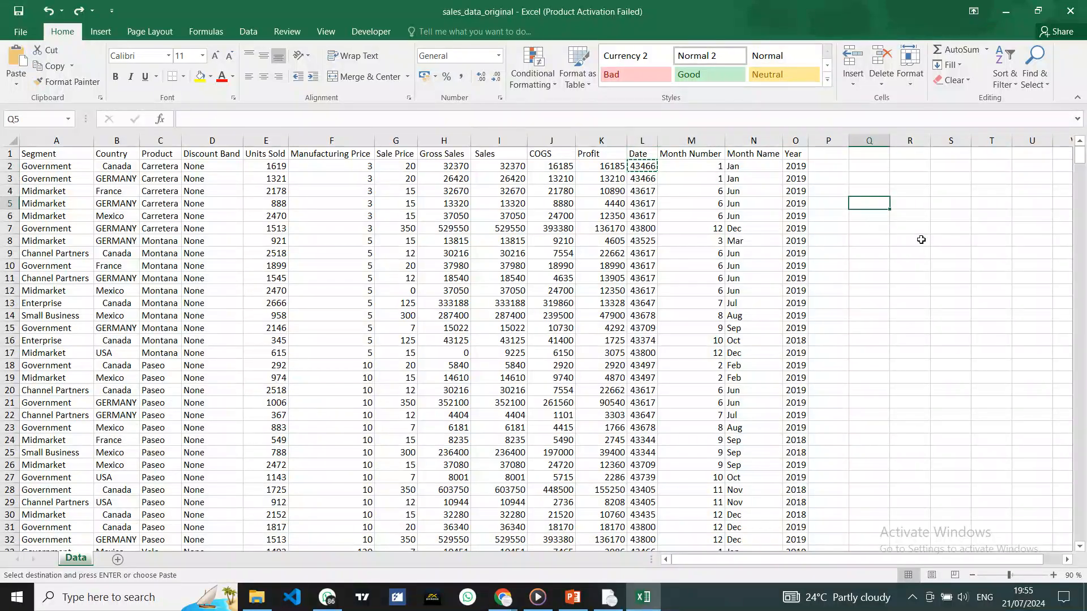
{"action": "left_click", "coordinate": [963, 226]}
{"action": "key", "text": "ctrl+v"}
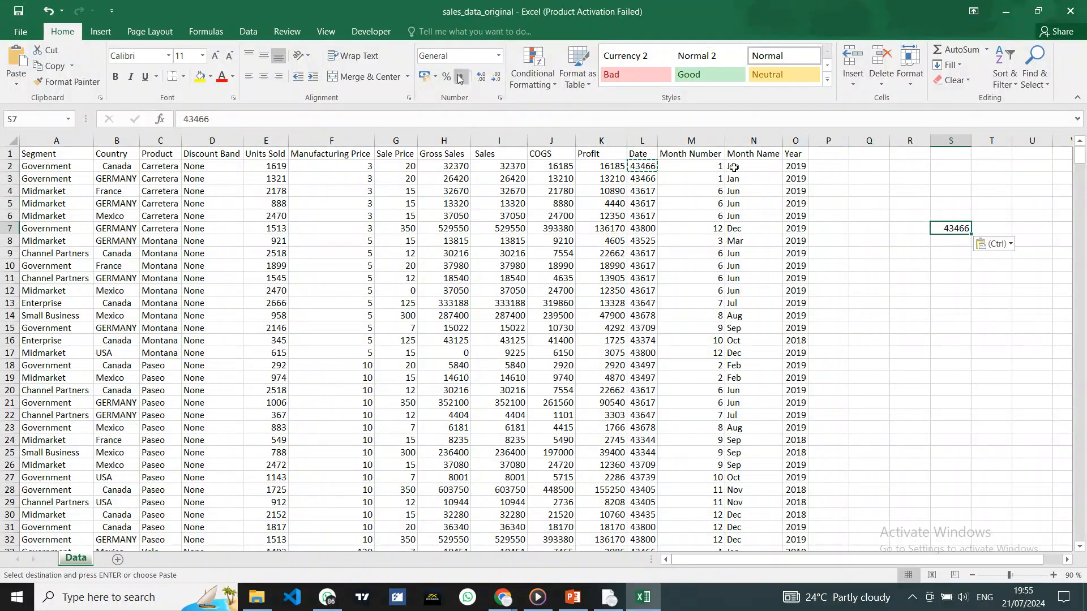
Step: Format the whole Date column L as Short Date
{"action": "left_click", "coordinate": [645, 141]}
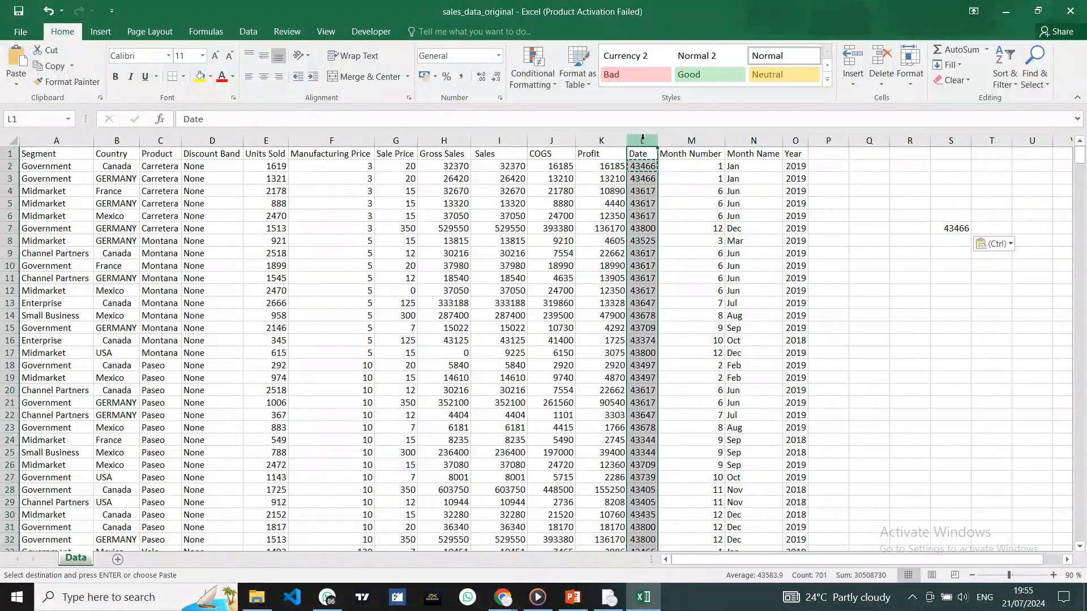
{"action": "key", "text": "Escape"}
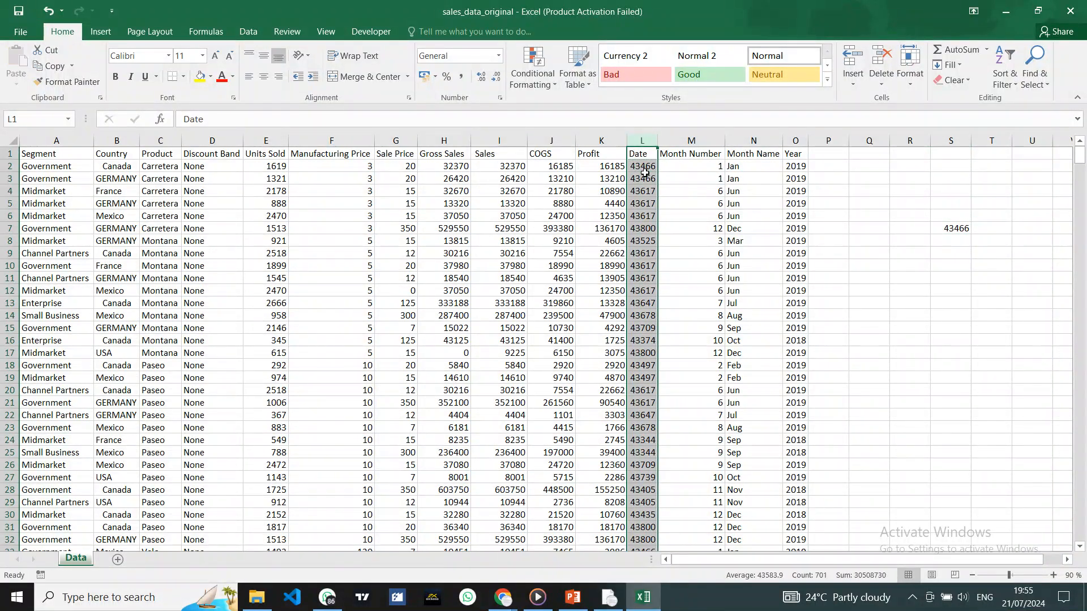
{"action": "left_click", "coordinate": [498, 56]}
{"action": "left_click", "coordinate": [468, 194]}
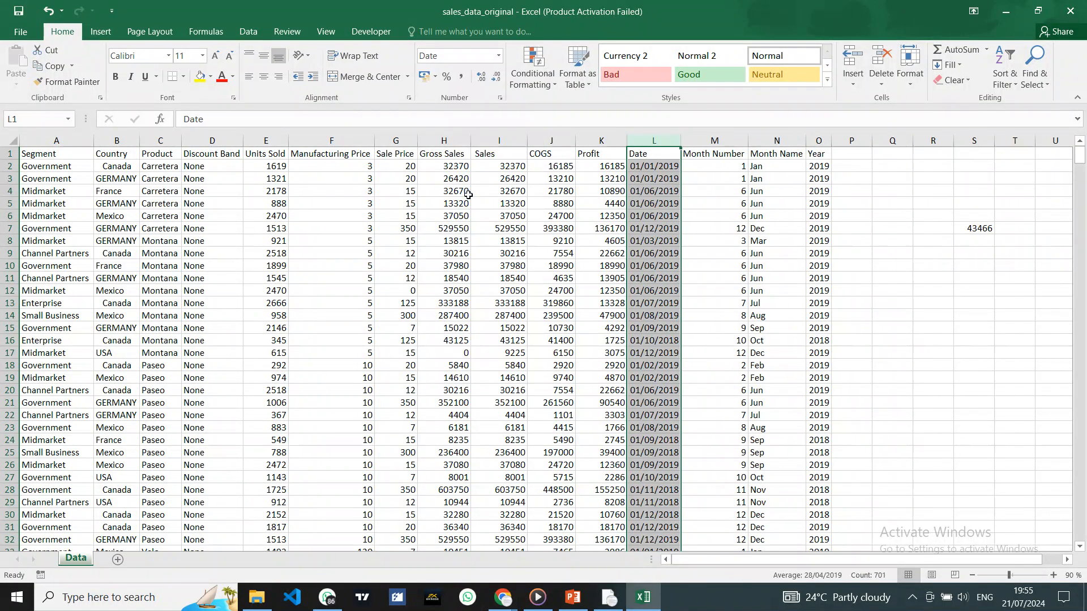
{"action": "left_click", "coordinate": [712, 227]}
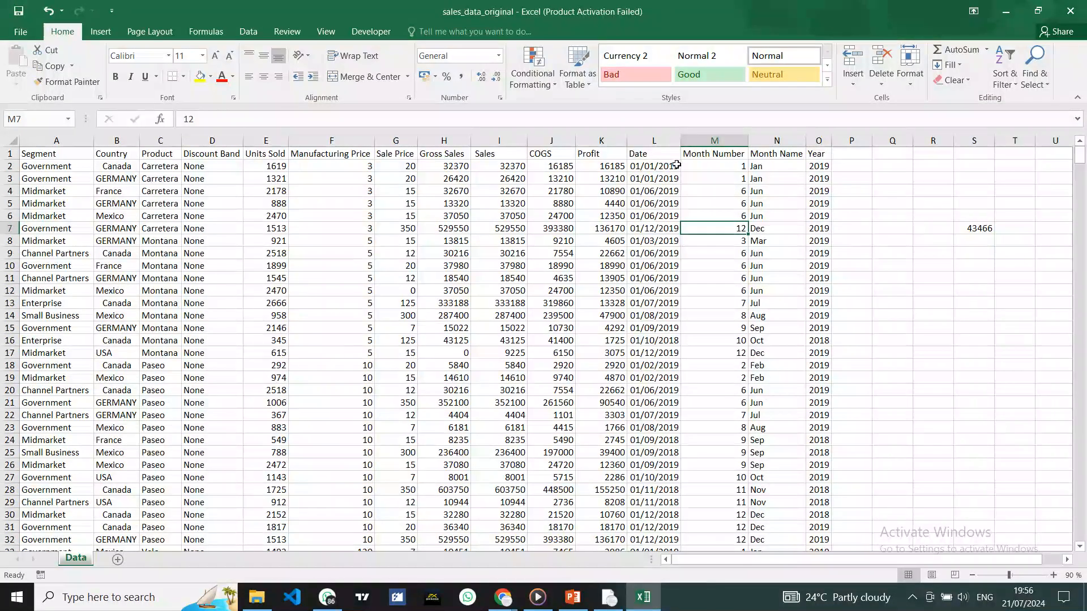
{"action": "left_click", "coordinate": [963, 230]}
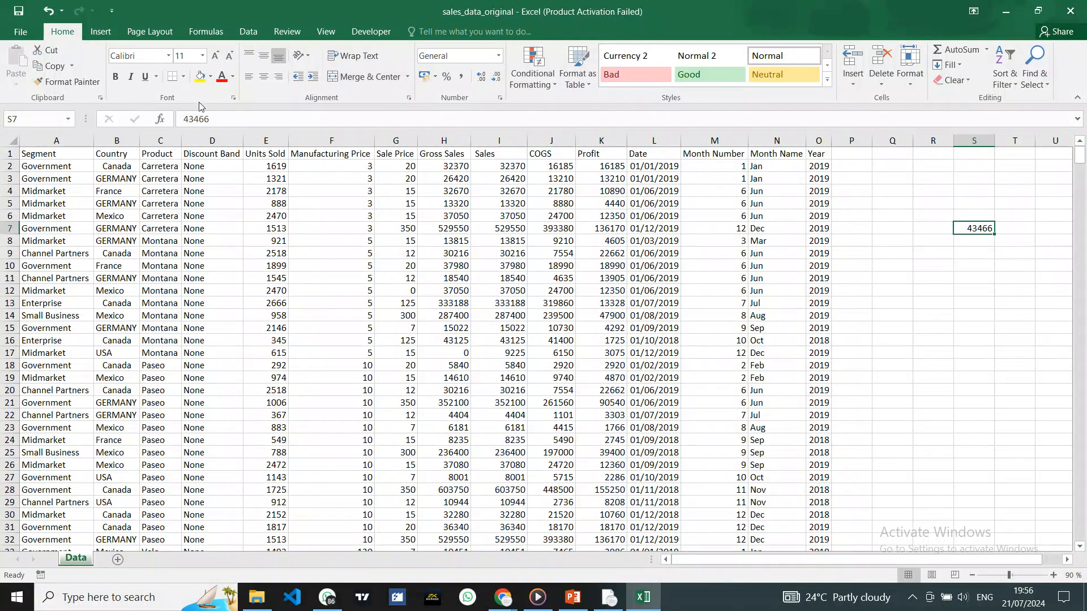
Step: Examine the Country column entries for inconsistent capitalisation and leading spaces
{"action": "left_click", "coordinate": [121, 141]}
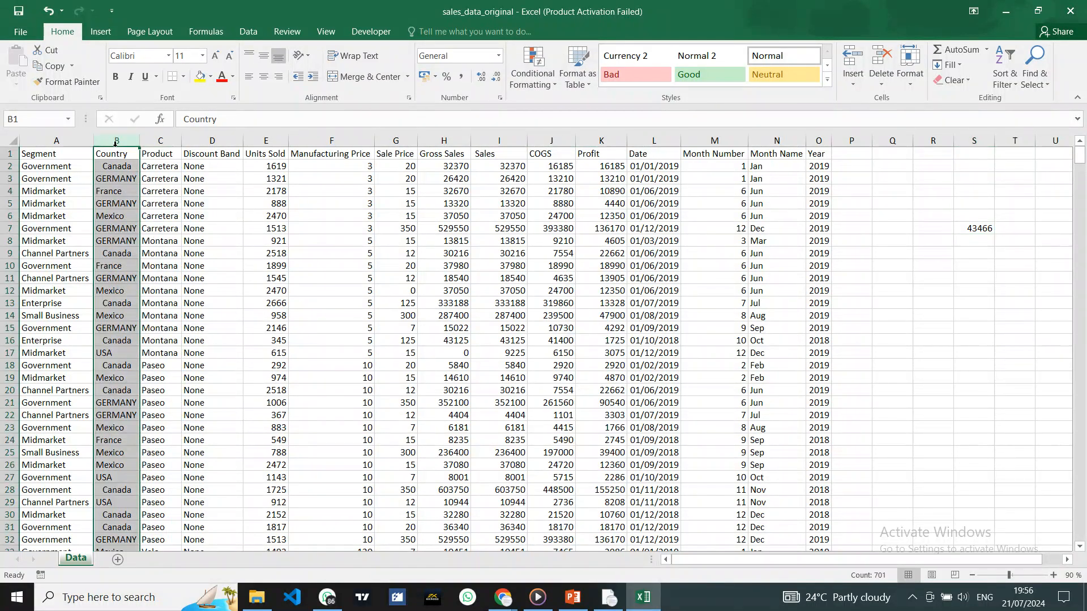
{"action": "left_click", "coordinate": [115, 177]}
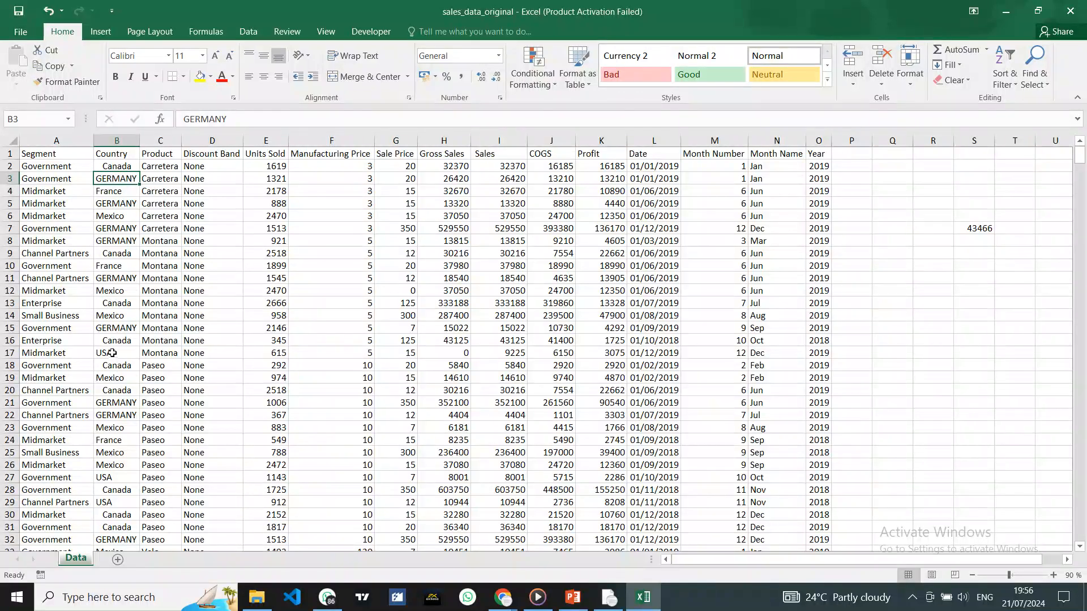
{"action": "left_click", "coordinate": [105, 166]}
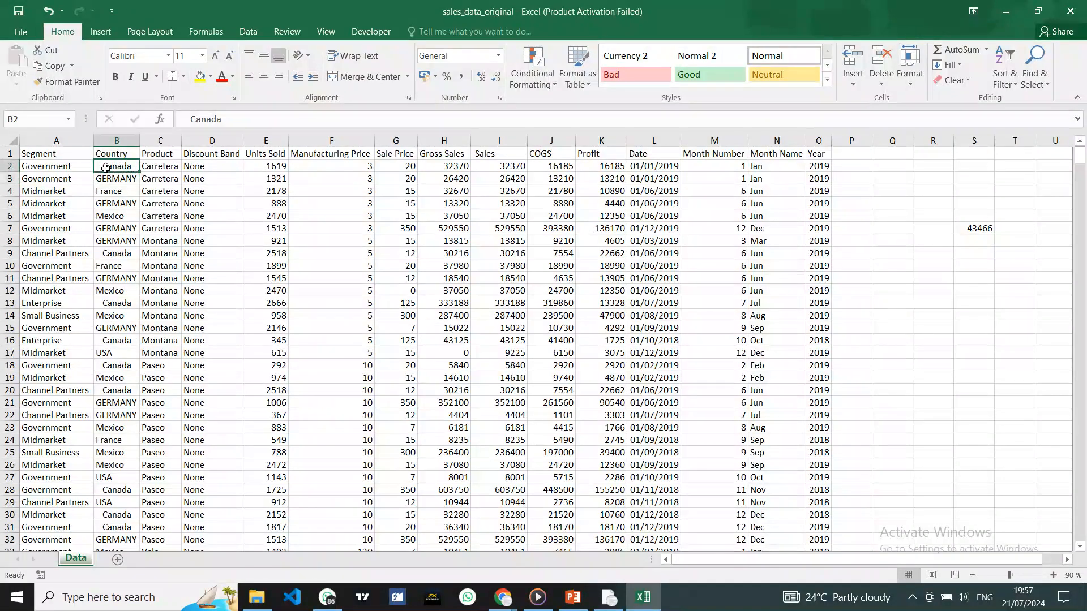
{"action": "left_click", "coordinate": [102, 253]}
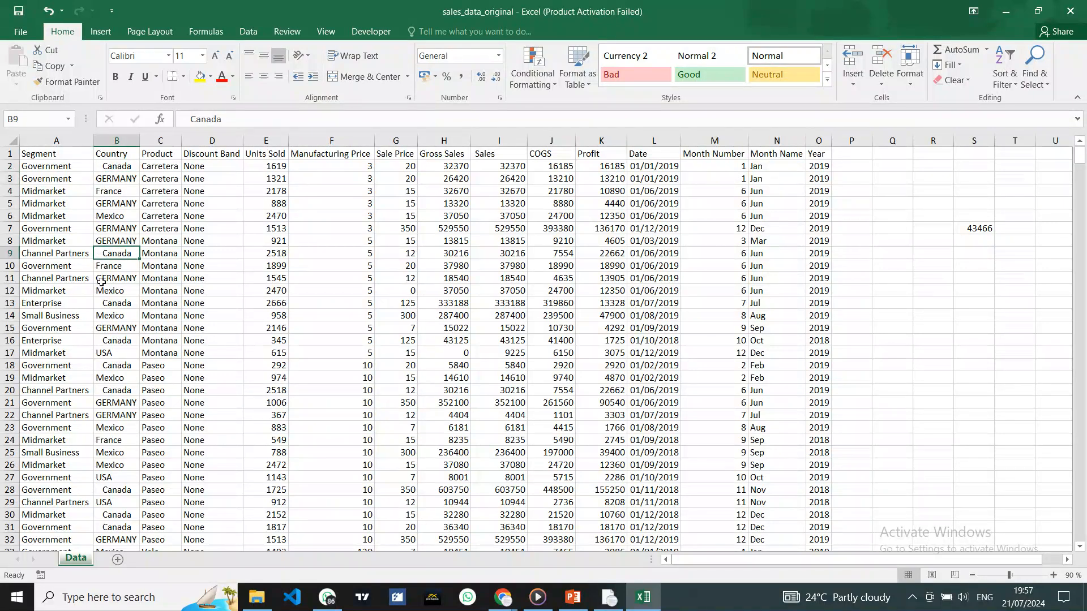
{"action": "left_click", "coordinate": [101, 340]}
{"action": "left_click", "coordinate": [108, 365]}
{"action": "left_click", "coordinate": [102, 390]}
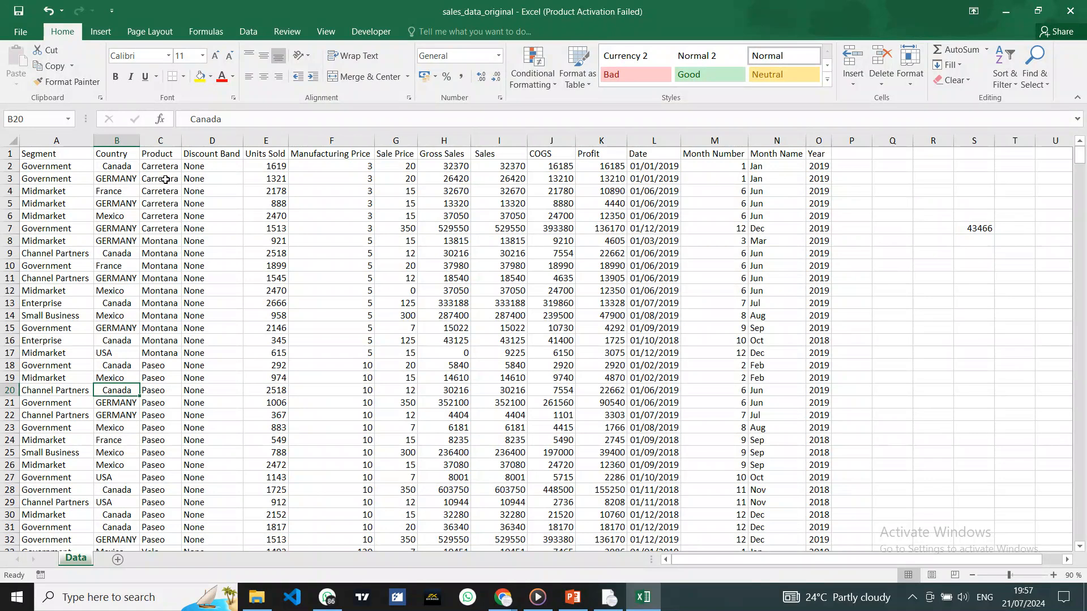
{"action": "left_click", "coordinate": [127, 166]}
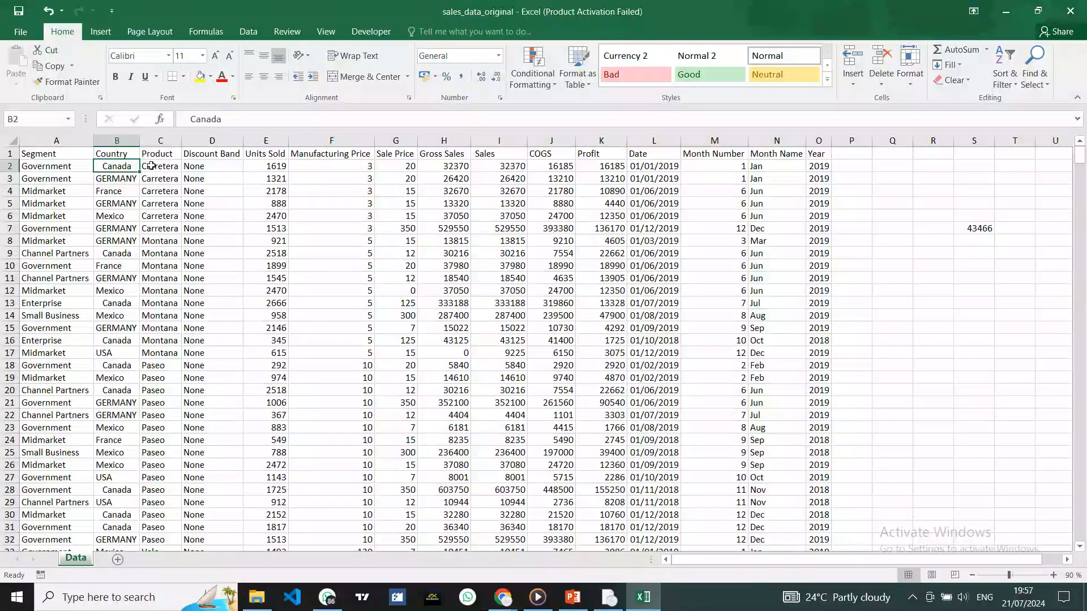
Step: Insert an entire column at cell C2, in front of the Product column, and undo the insertion
{"action": "left_click", "coordinate": [151, 165]}
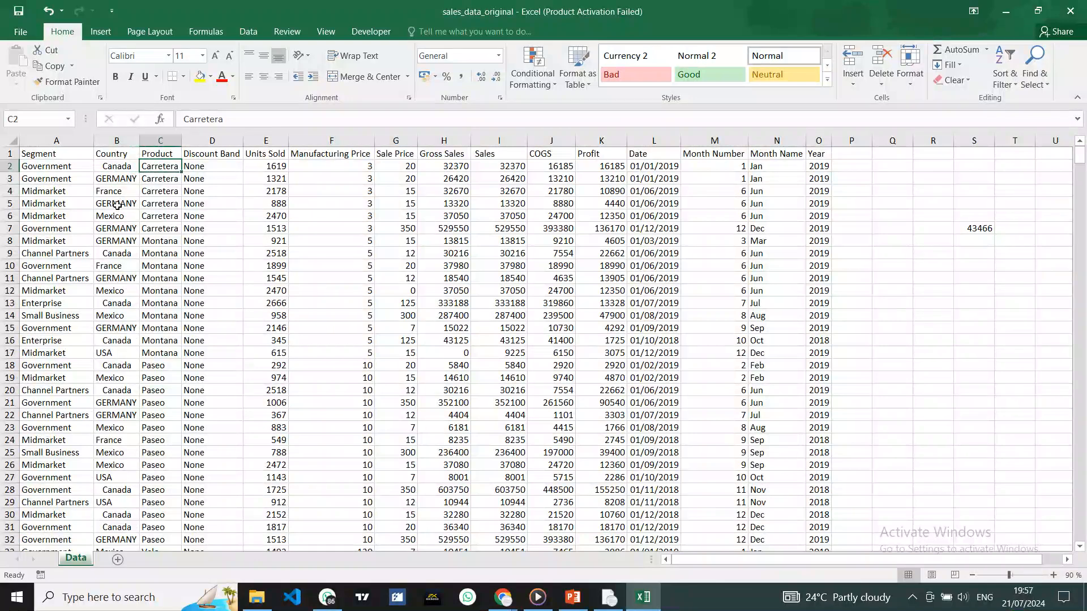
{"action": "right_click", "coordinate": [148, 169]}
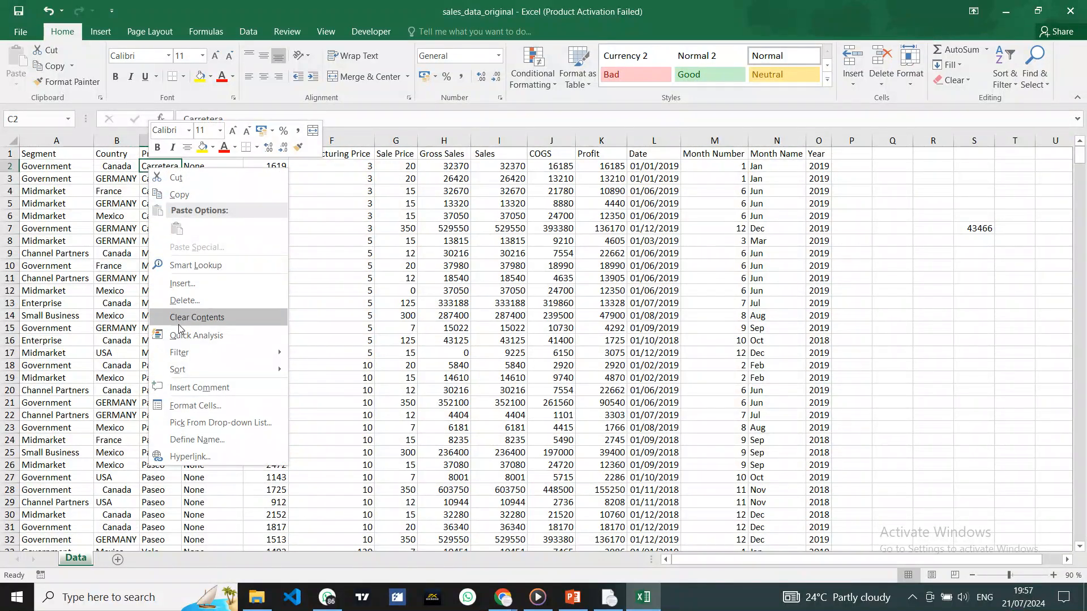
{"action": "left_click", "coordinate": [187, 285]}
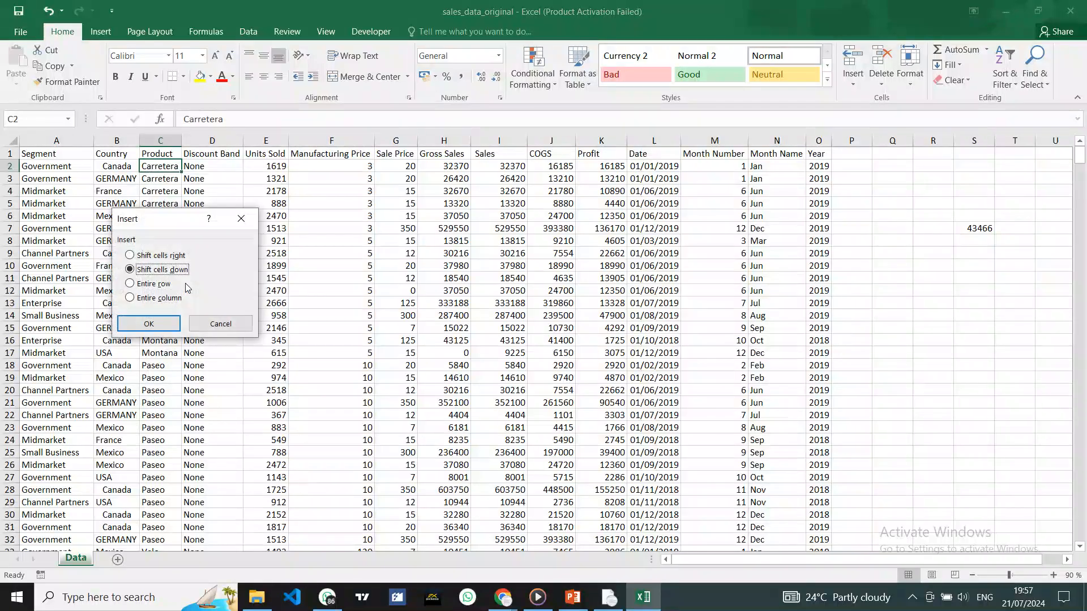
{"action": "left_click", "coordinate": [160, 301]}
{"action": "left_click", "coordinate": [149, 324]}
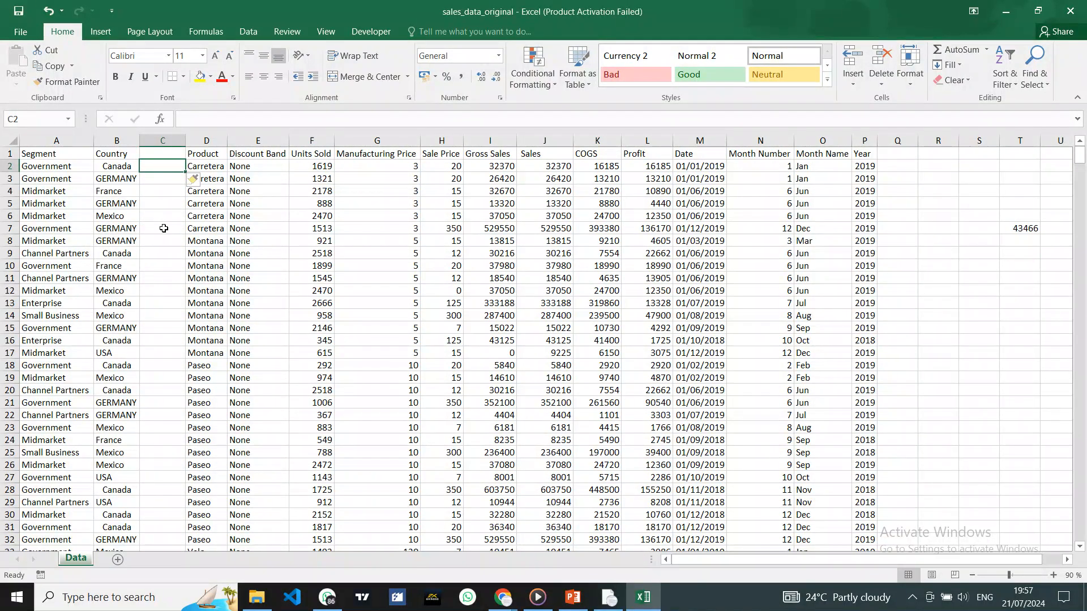
{"action": "key", "text": "ctrl+z"}
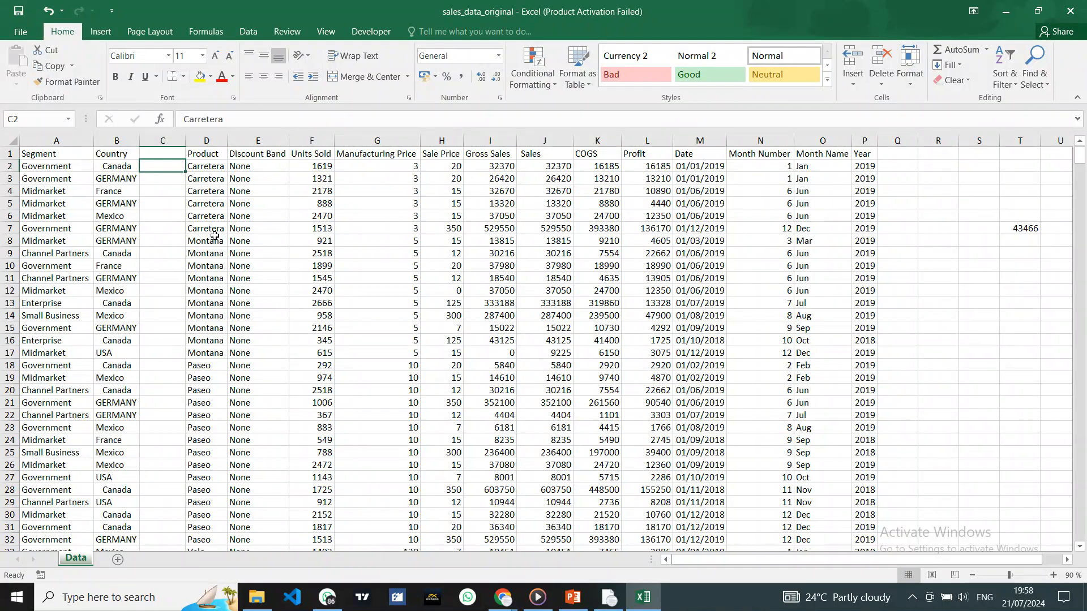
Step: Try inserting a blank column with the whole Product column C selected, and undo it
{"action": "left_click", "coordinate": [159, 140]}
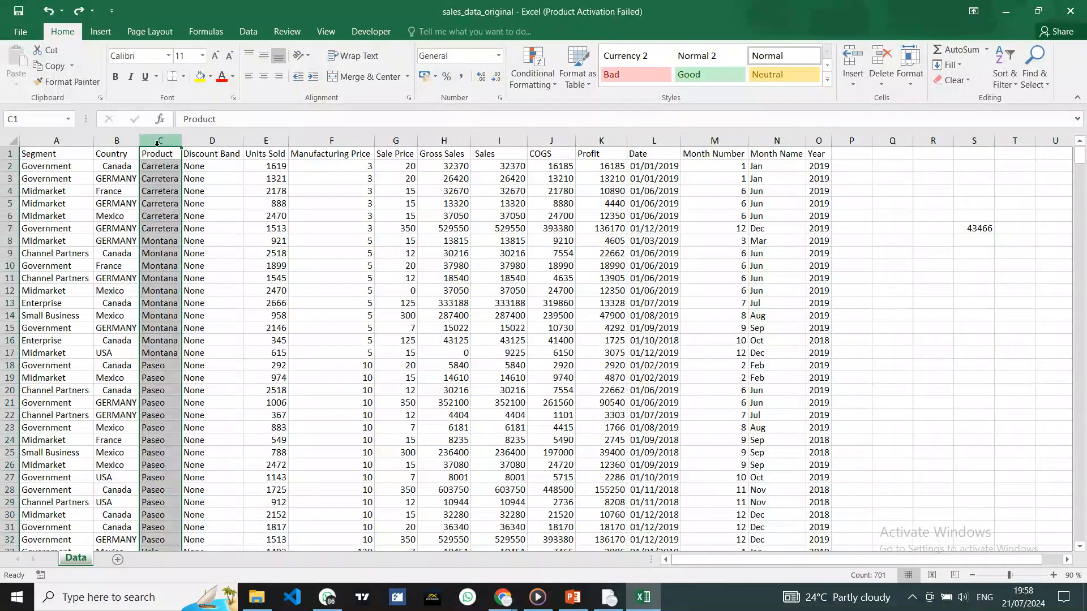
{"action": "right_click", "coordinate": [158, 143]}
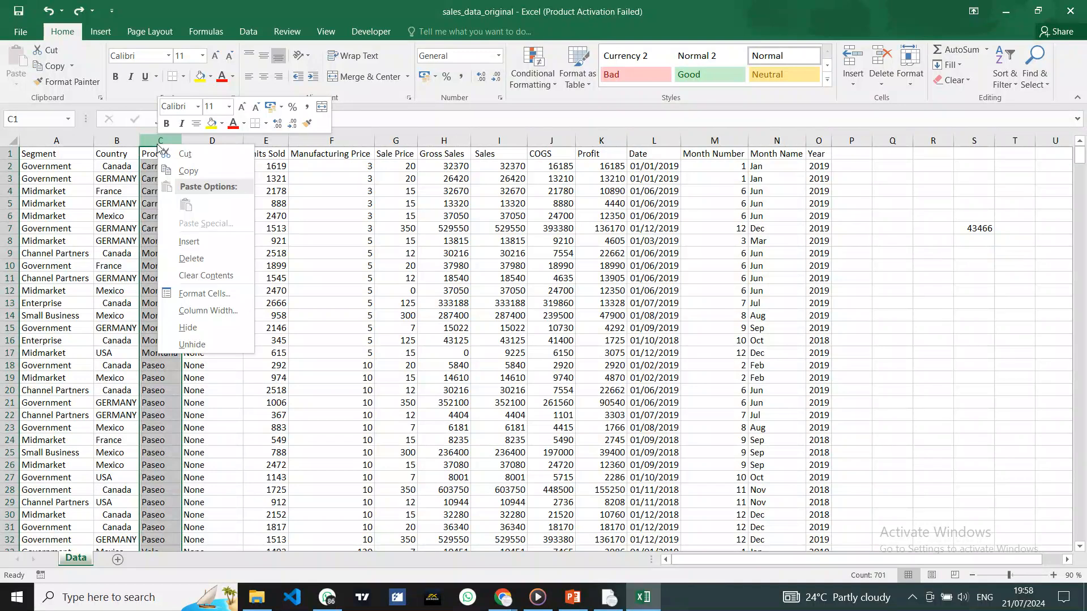
{"action": "left_click", "coordinate": [186, 243]}
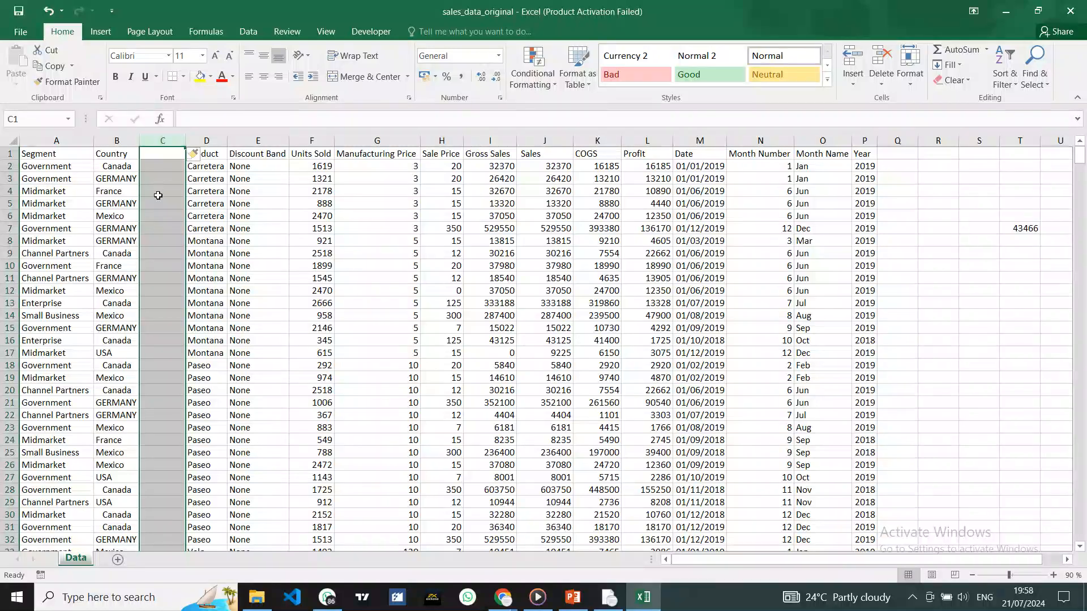
{"action": "left_click", "coordinate": [190, 192]}
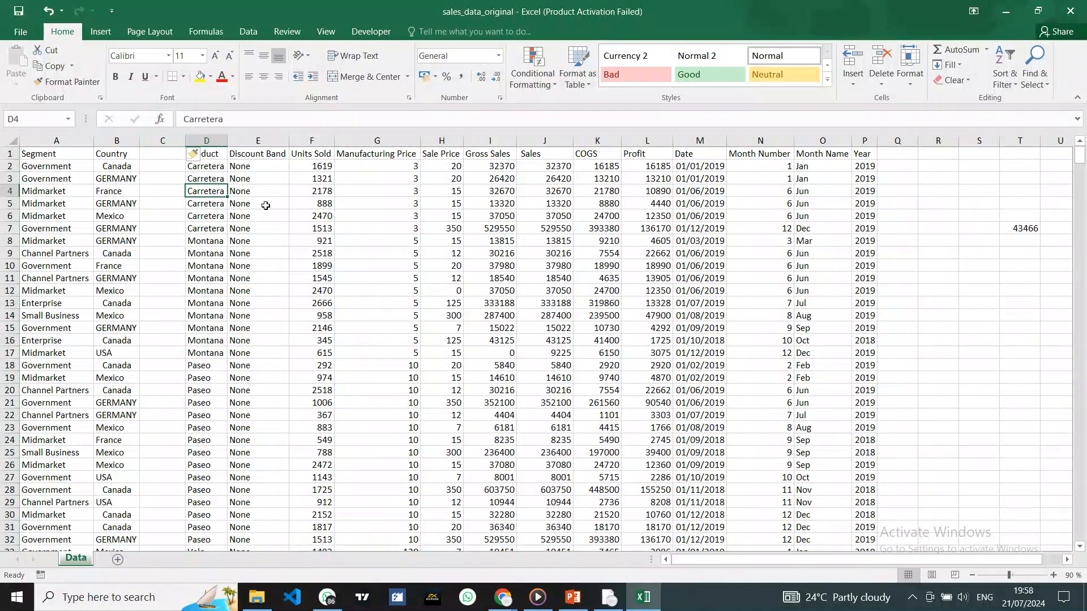
{"action": "key", "text": "ctrl+z"}
{"action": "key", "text": "ctrl+z"}
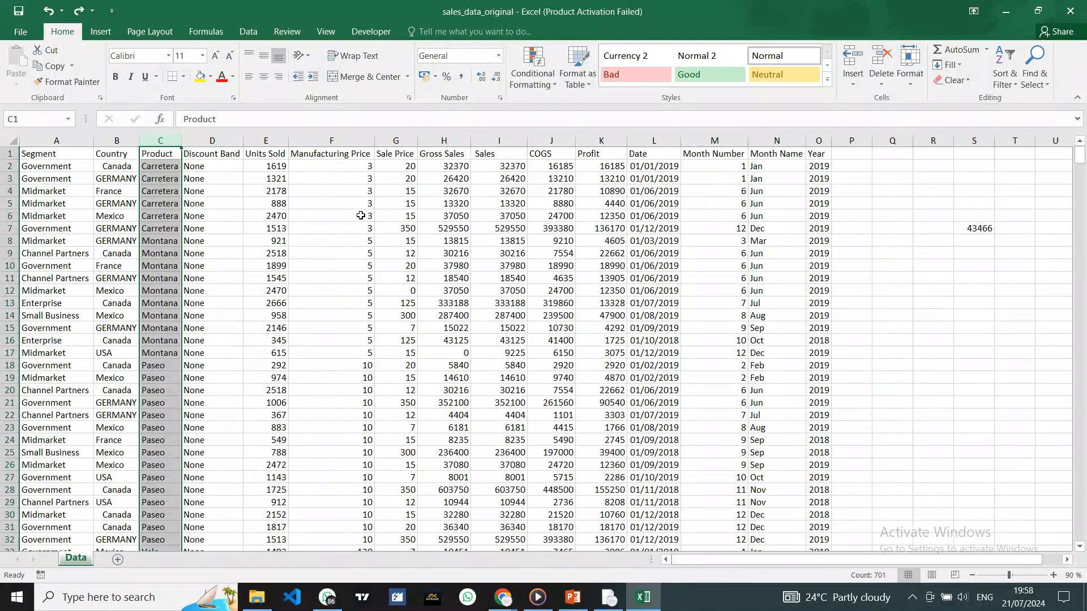
Step: Insert a blank helper column C between the Country and Product columns
{"action": "key", "text": "ctrl+shift+plus"}
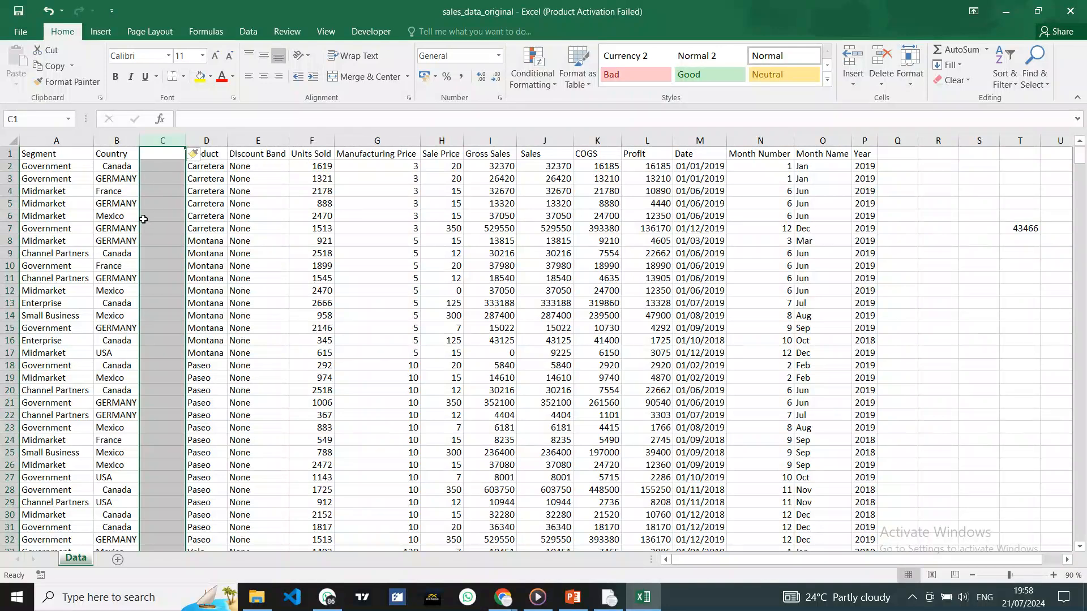
{"action": "left_click", "coordinate": [153, 202]}
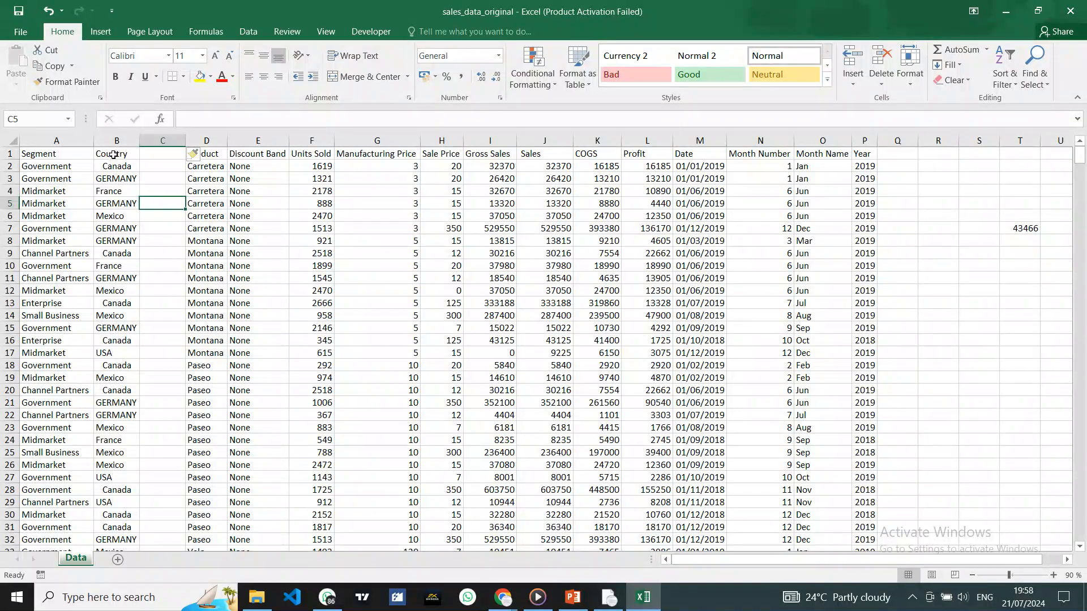
{"action": "left_click", "coordinate": [169, 155]}
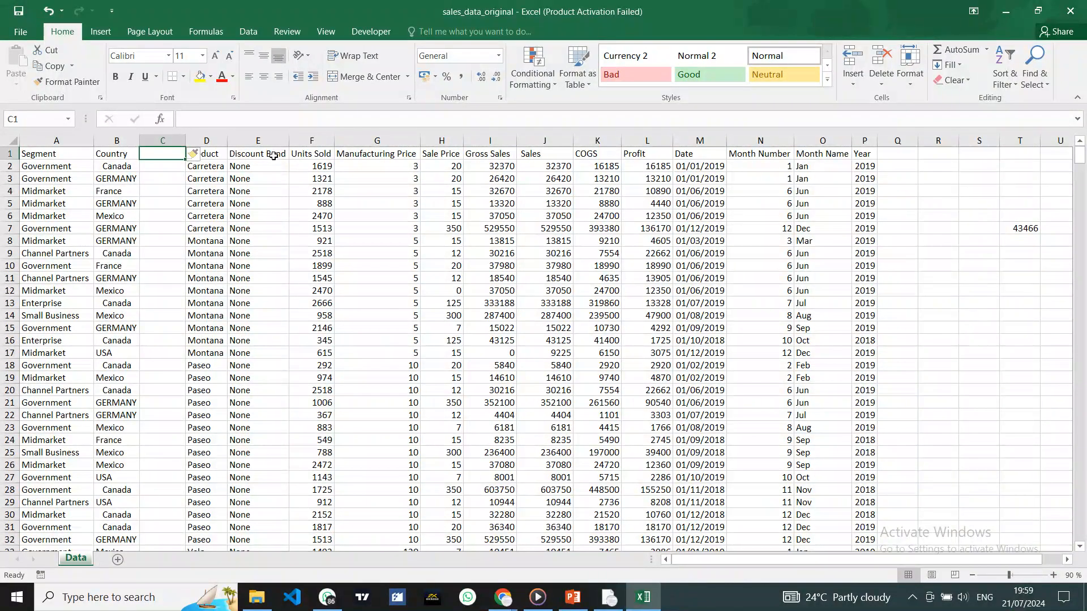
Step: Enter the formula =PROPER(B2) in cell C2 to convert the first country name to proper case
{"action": "left_click", "coordinate": [149, 166]}
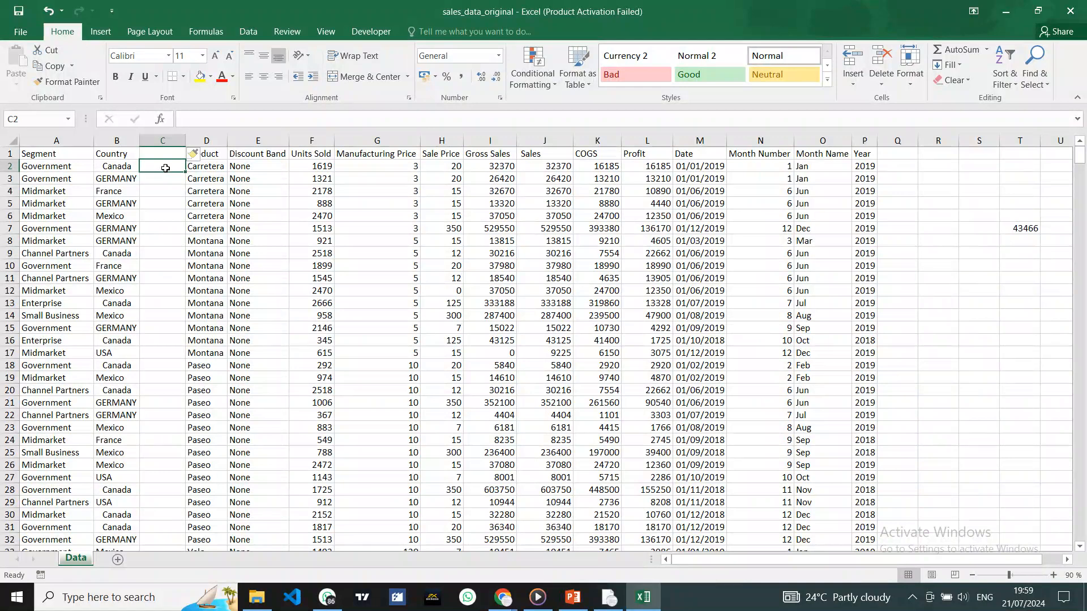
{"action": "left_click", "coordinate": [196, 124]}
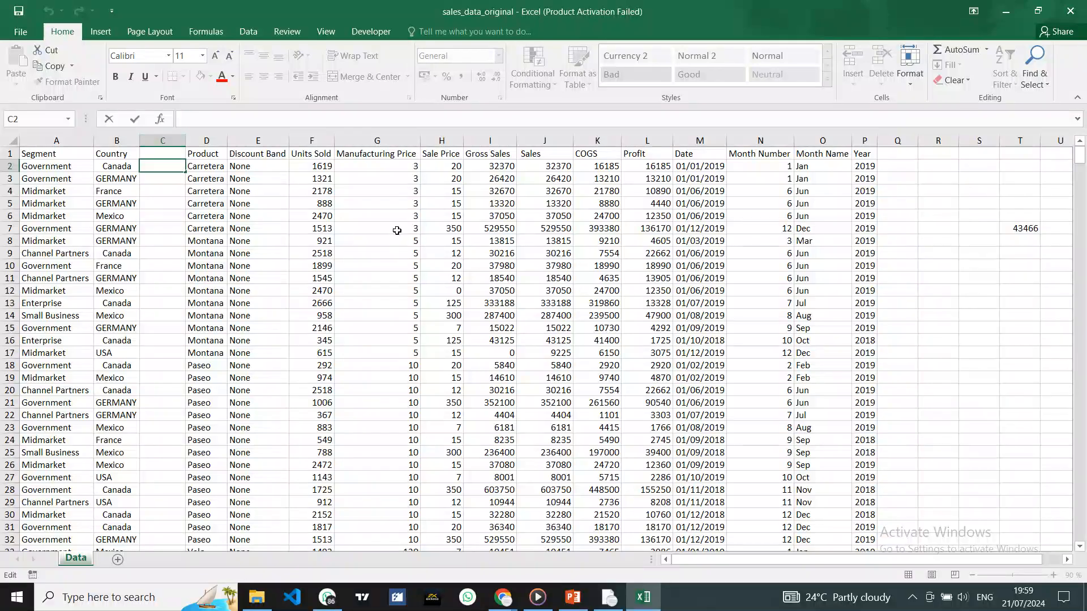
{"action": "type", "text": "="}
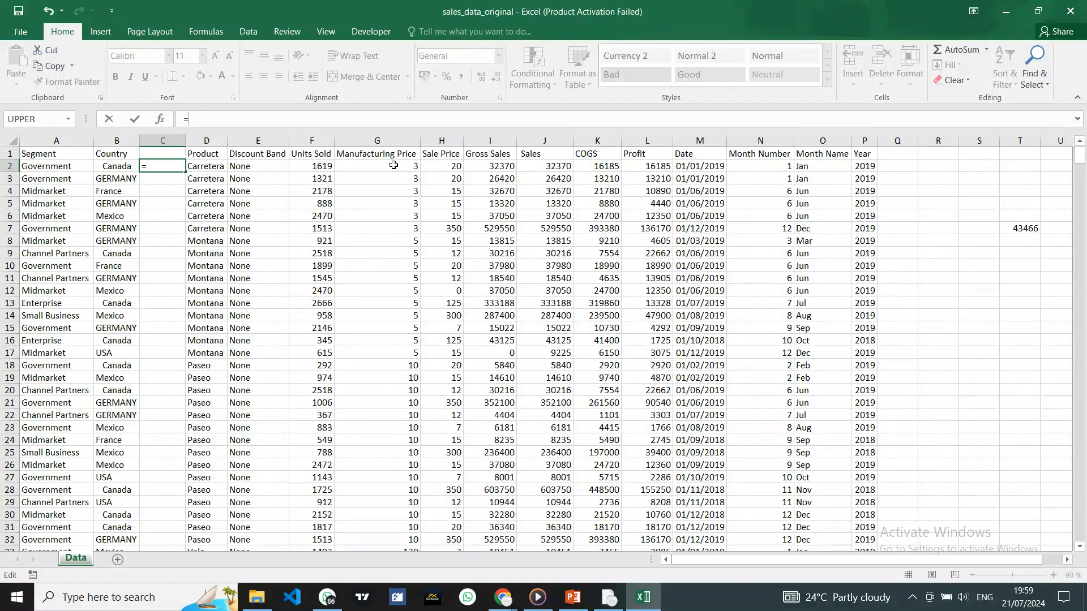
{"action": "type", "text": "ro"}
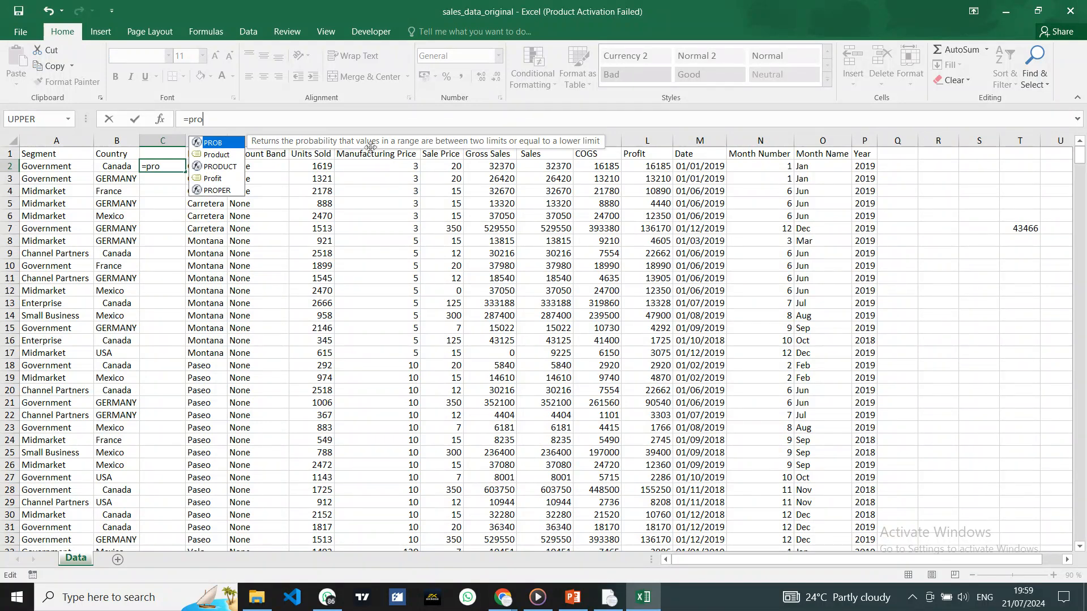
{"action": "double_click", "coordinate": [216, 190]}
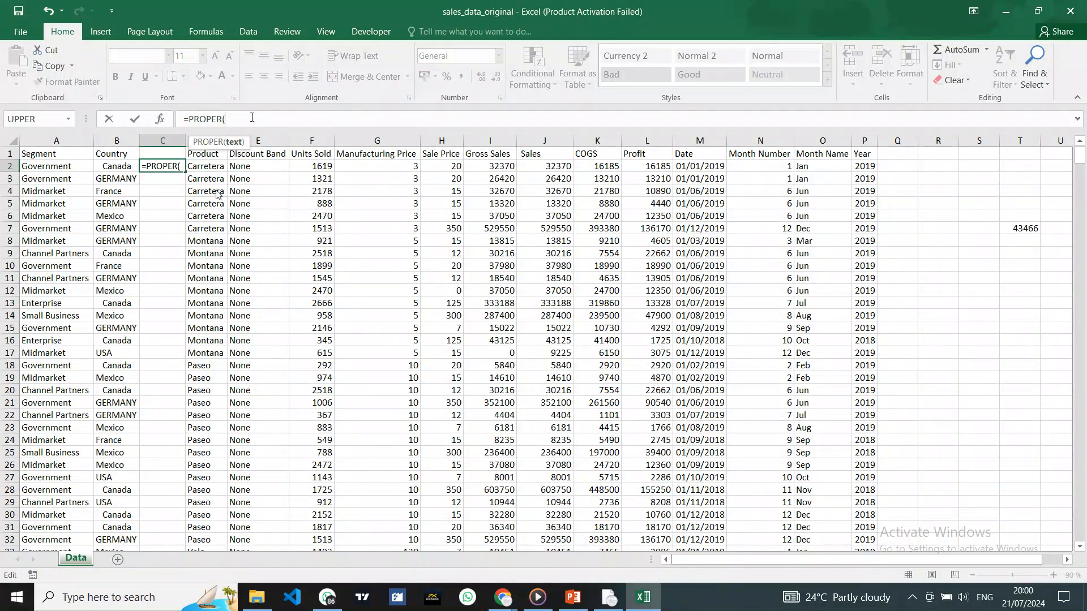
{"action": "left_click", "coordinate": [124, 167]}
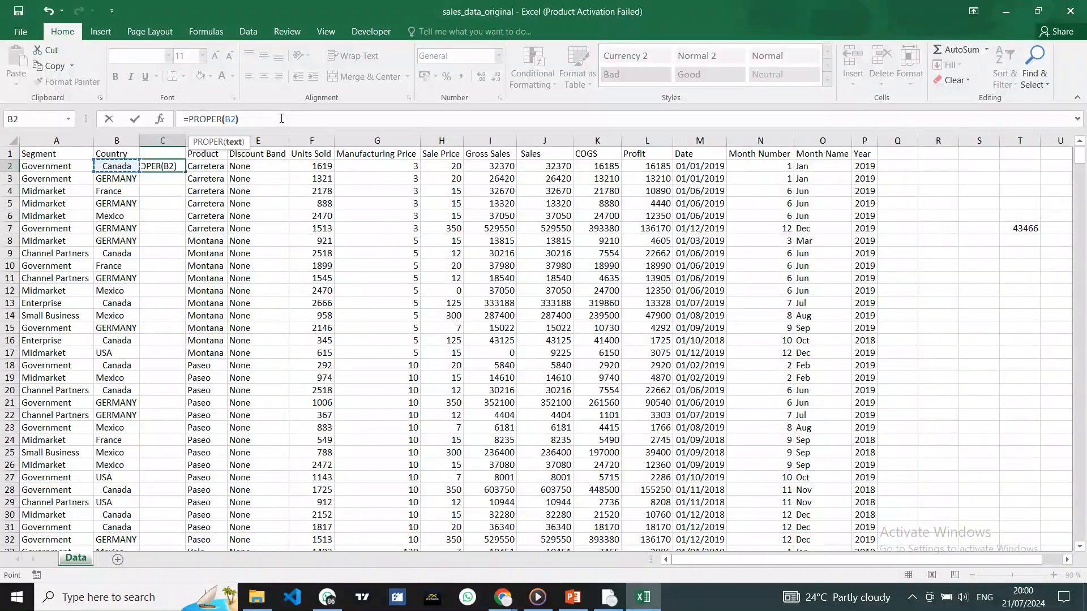
{"action": "type", "text": ")"}
{"action": "key", "text": "Return"}
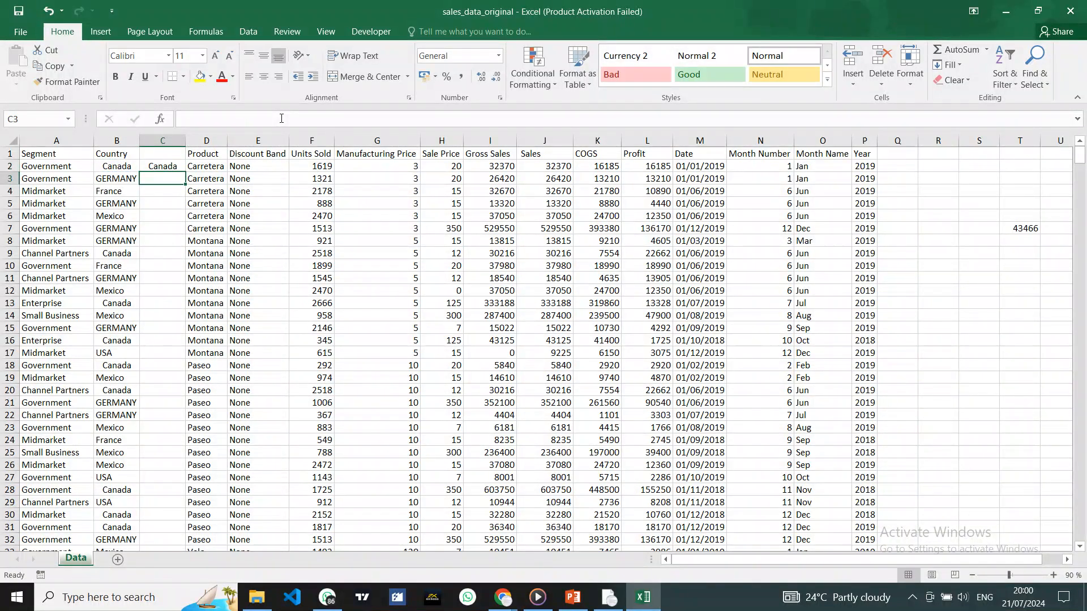
Step: Fill the PROPER formula from C2 down column C for all data rows and compare it with the Country column
{"action": "left_click", "coordinate": [168, 171]}
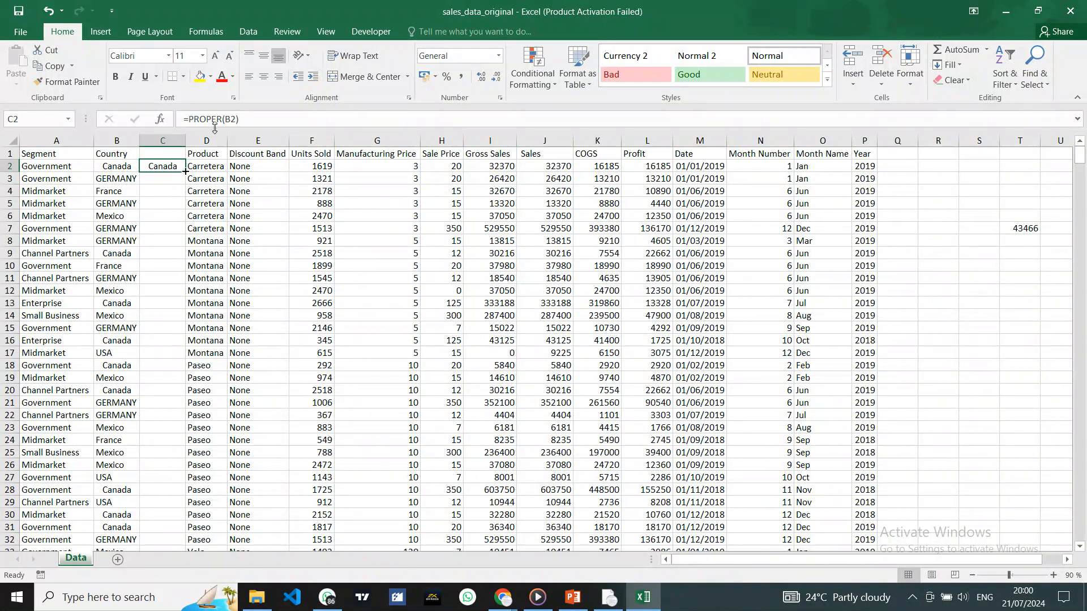
{"action": "double_click", "coordinate": [185, 171]}
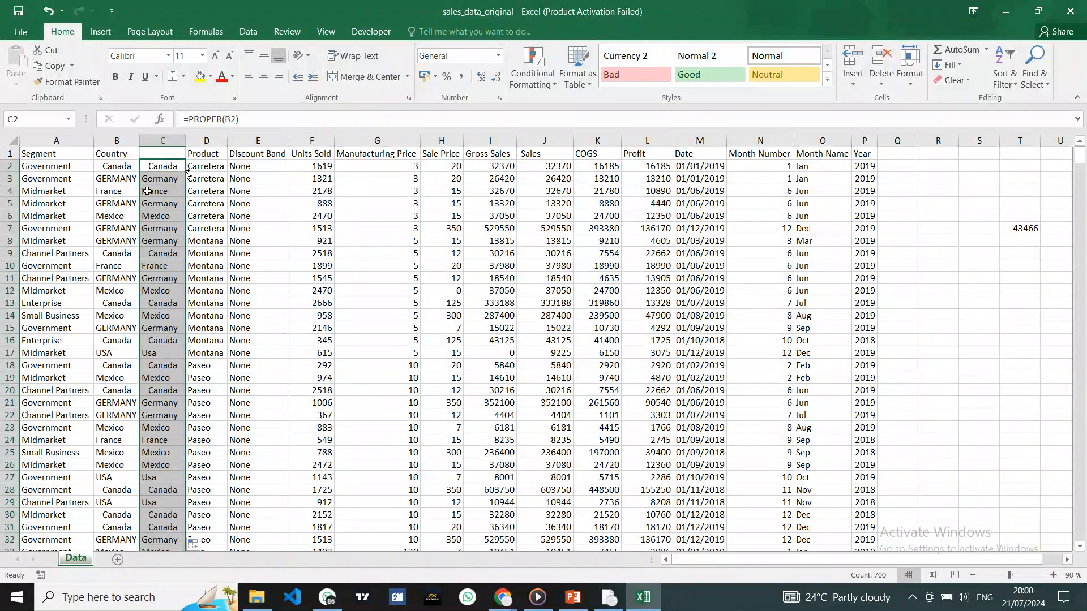
{"action": "left_click", "coordinate": [179, 289]}
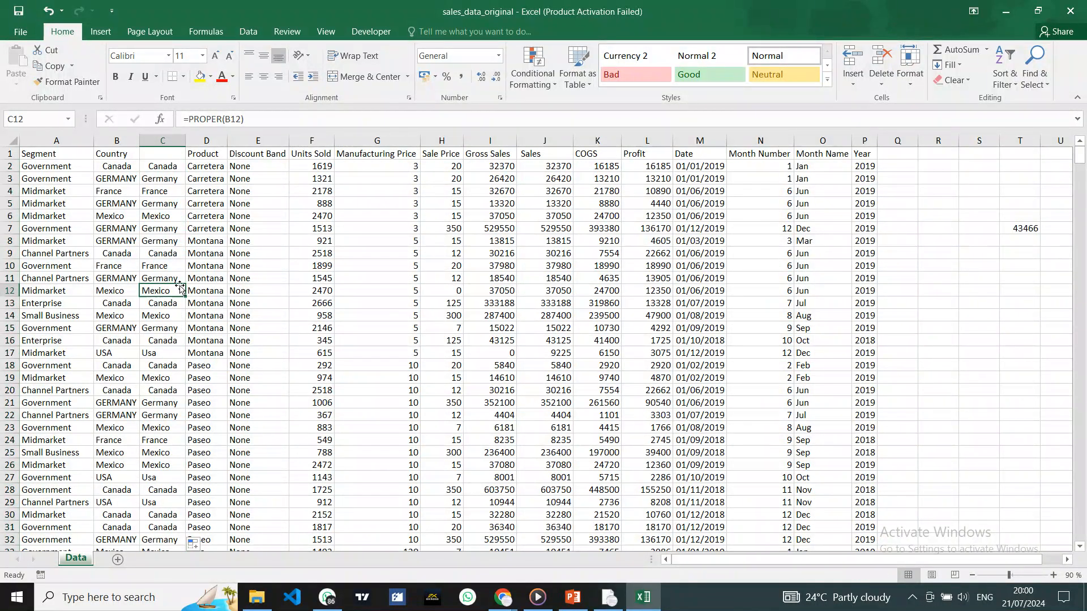
{"action": "left_click", "coordinate": [119, 180]}
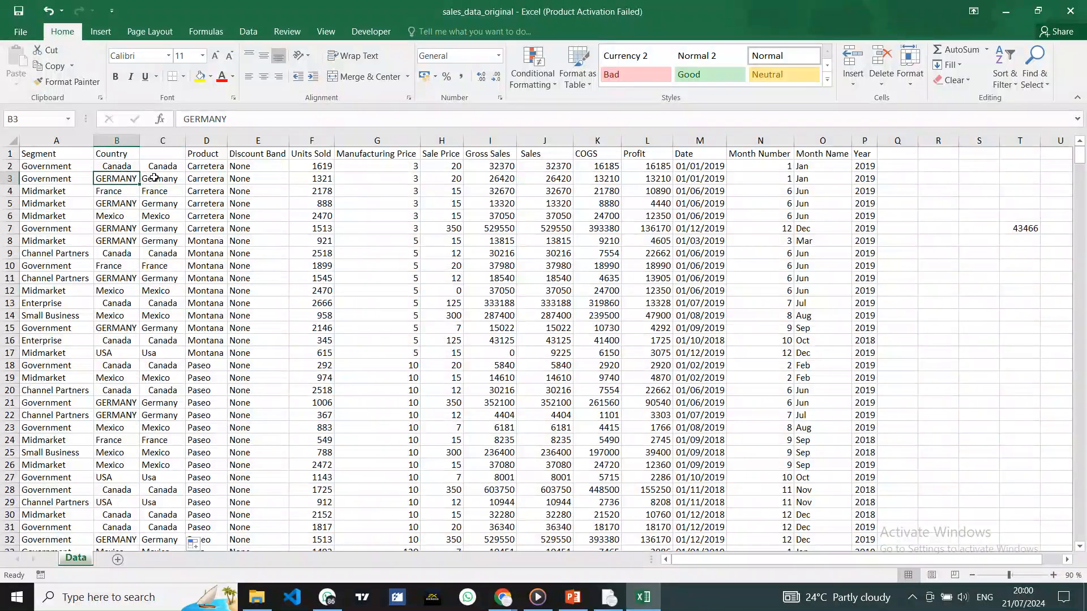
Step: Compare the Germany and USA entries in the Country column with their PROPER results in helper column C
{"action": "left_click", "coordinate": [153, 182]}
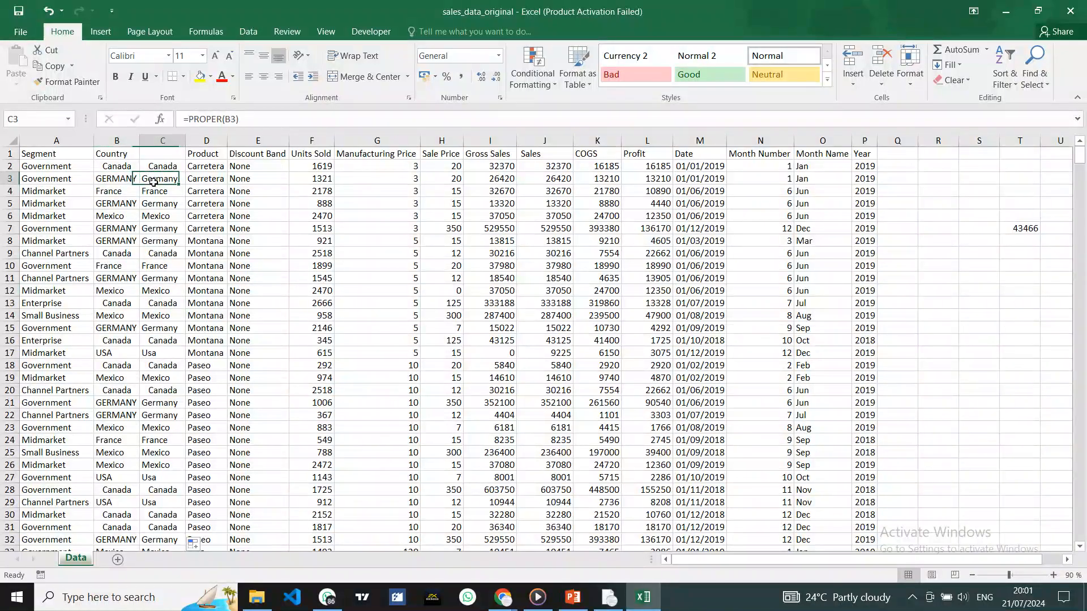
{"action": "left_click", "coordinate": [123, 204]}
{"action": "left_click", "coordinate": [130, 239]}
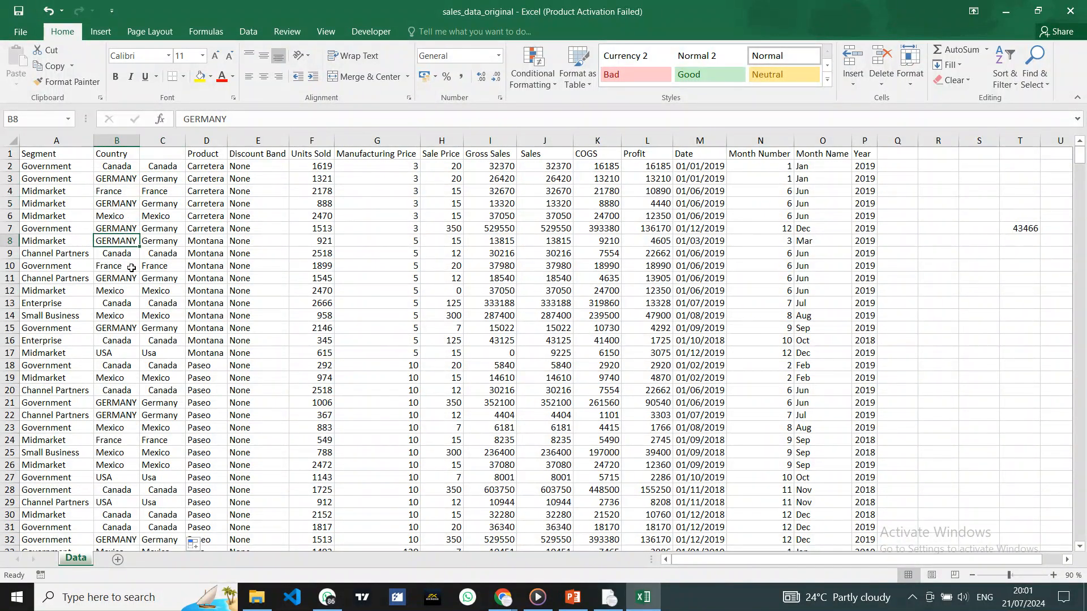
{"action": "left_click", "coordinate": [110, 355]}
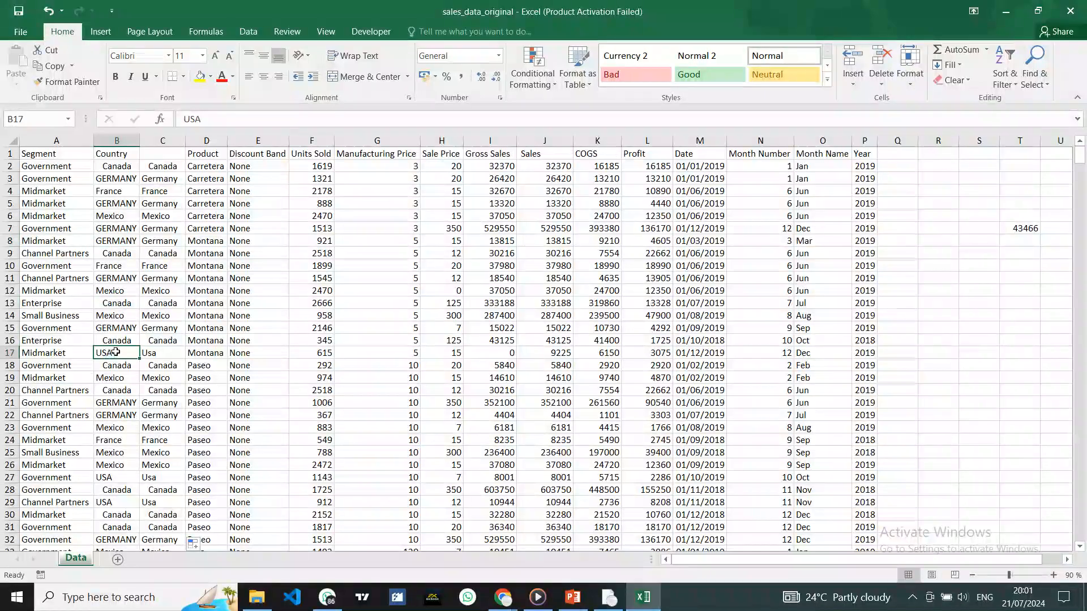
{"action": "left_click", "coordinate": [167, 357]}
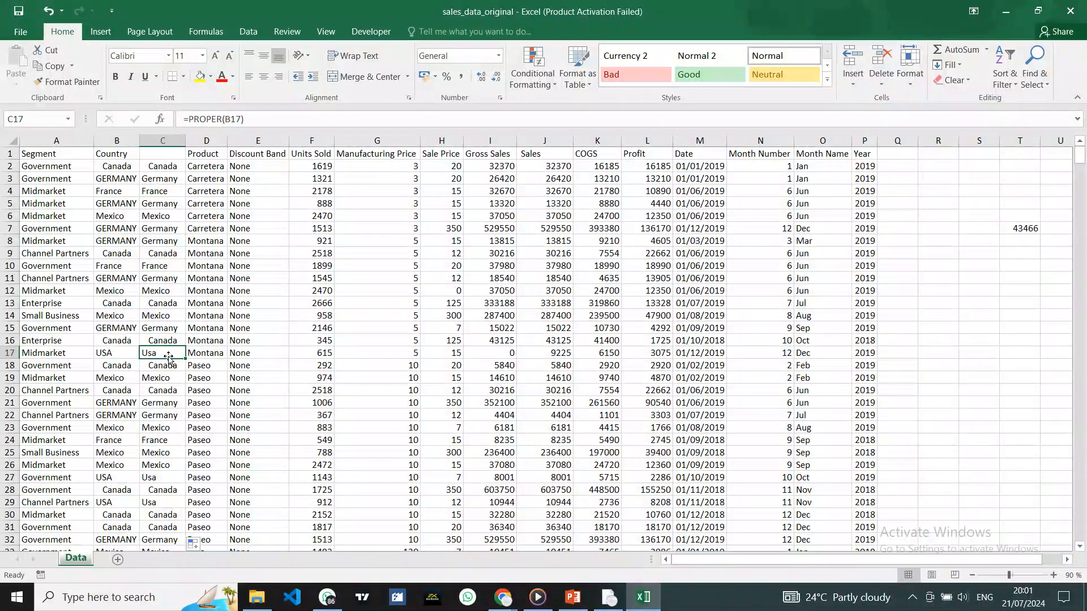
Step: Replace PROPER with UPPER in cell C2 so the formula reads =UPPER(B2)
{"action": "left_click", "coordinate": [155, 164]}
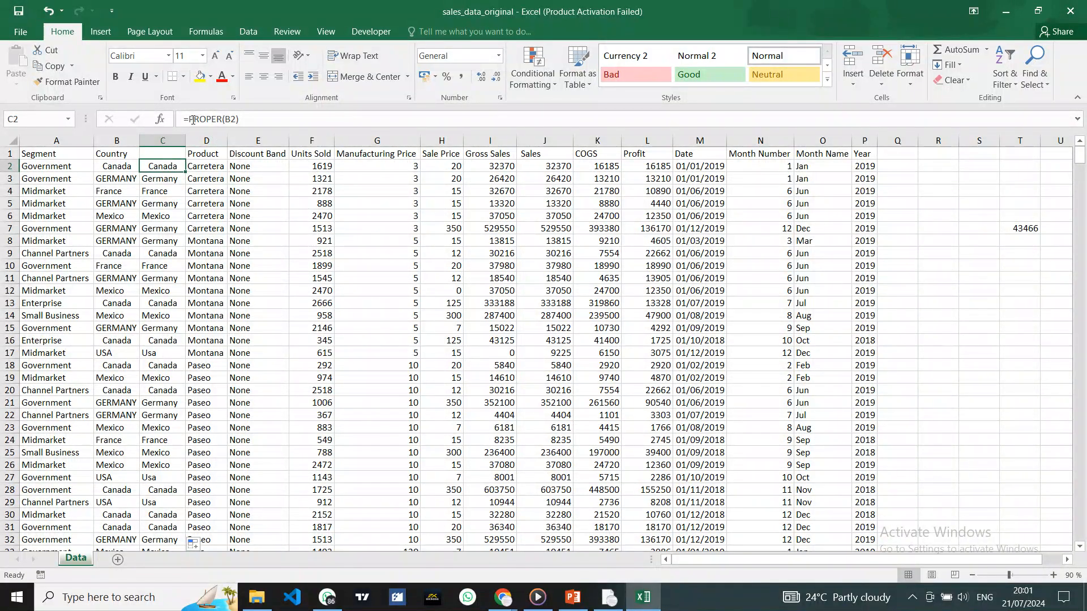
{"action": "double_click", "coordinate": [210, 121]}
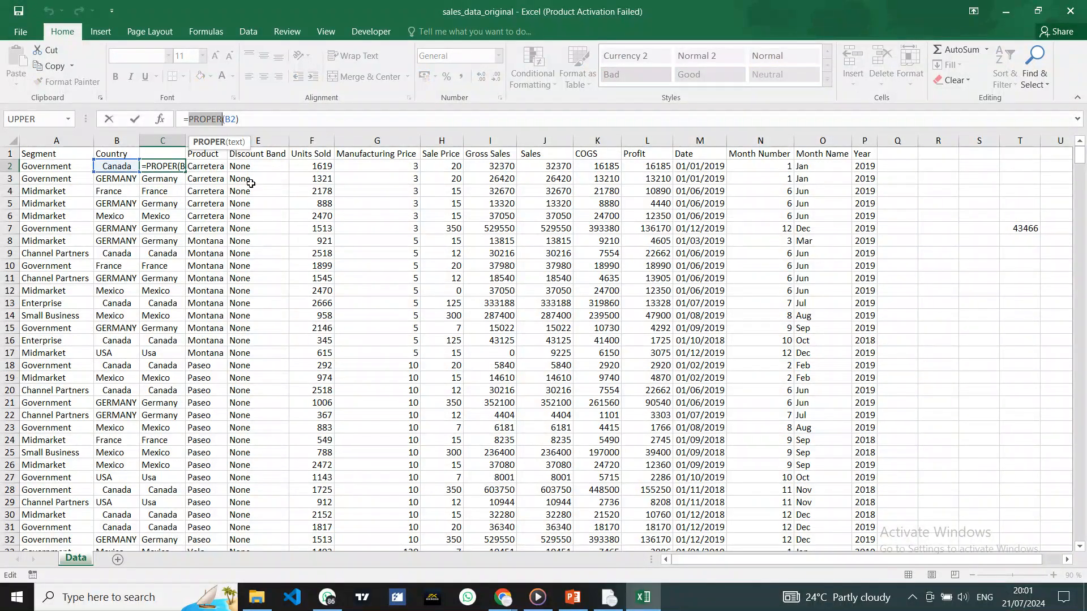
{"action": "type", "text": "up"}
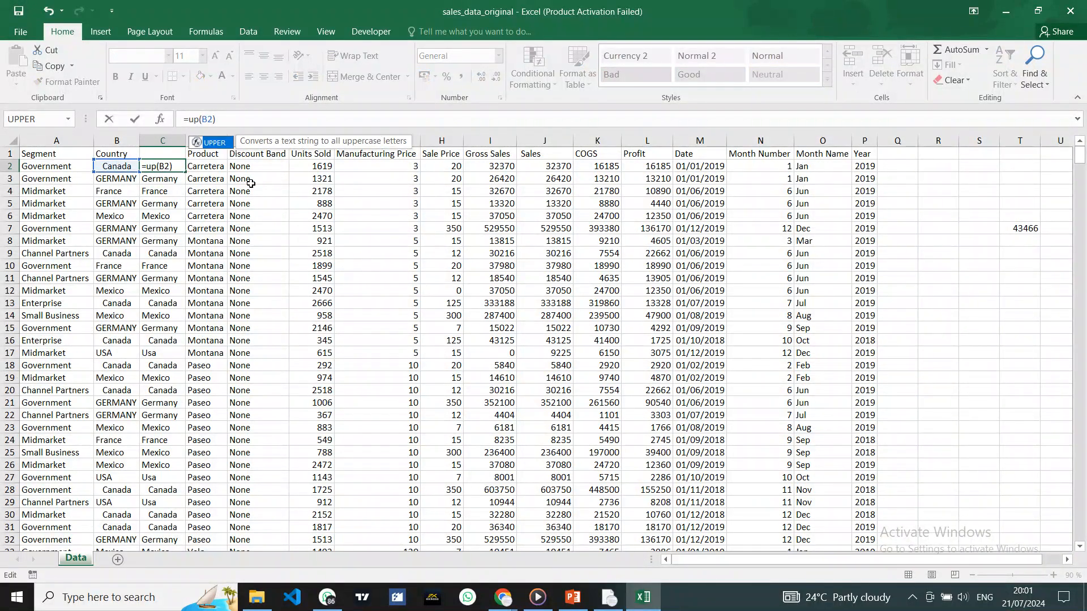
{"action": "double_click", "coordinate": [225, 148]}
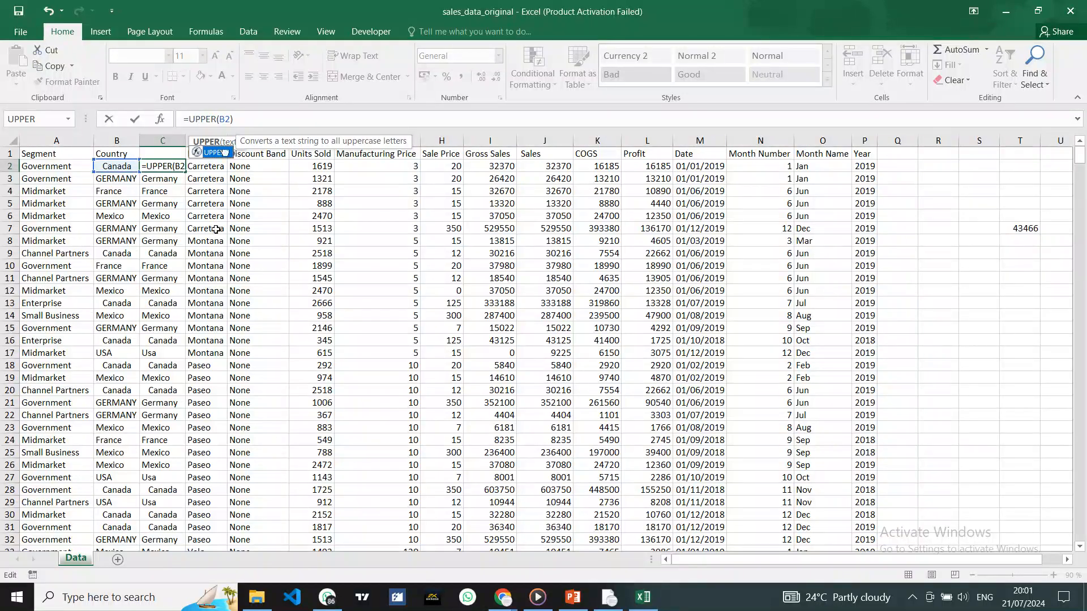
{"action": "left_click", "coordinate": [263, 130]}
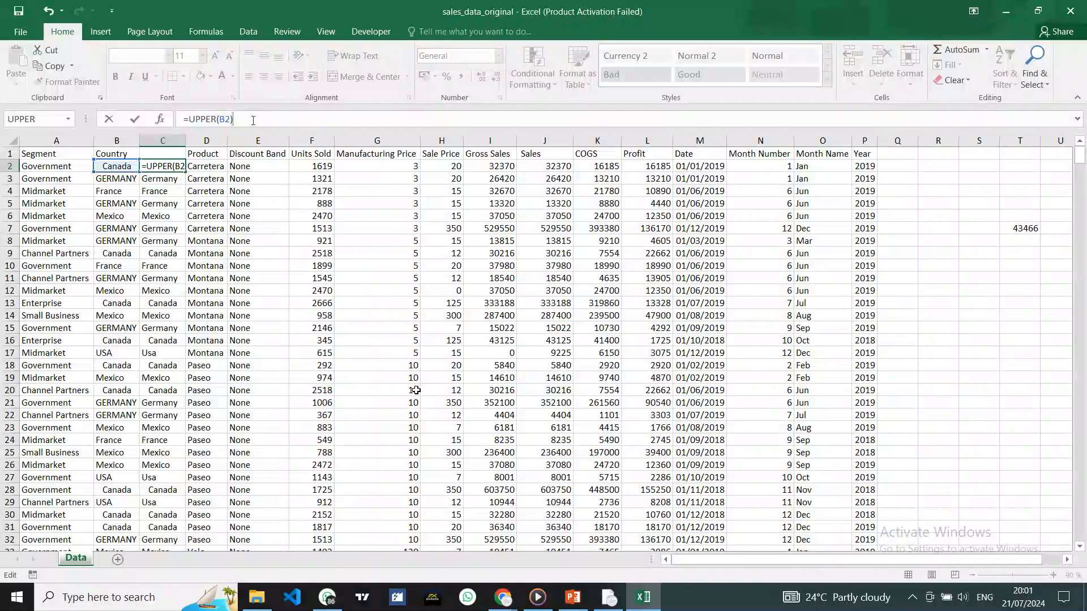
{"action": "key", "text": "Return"}
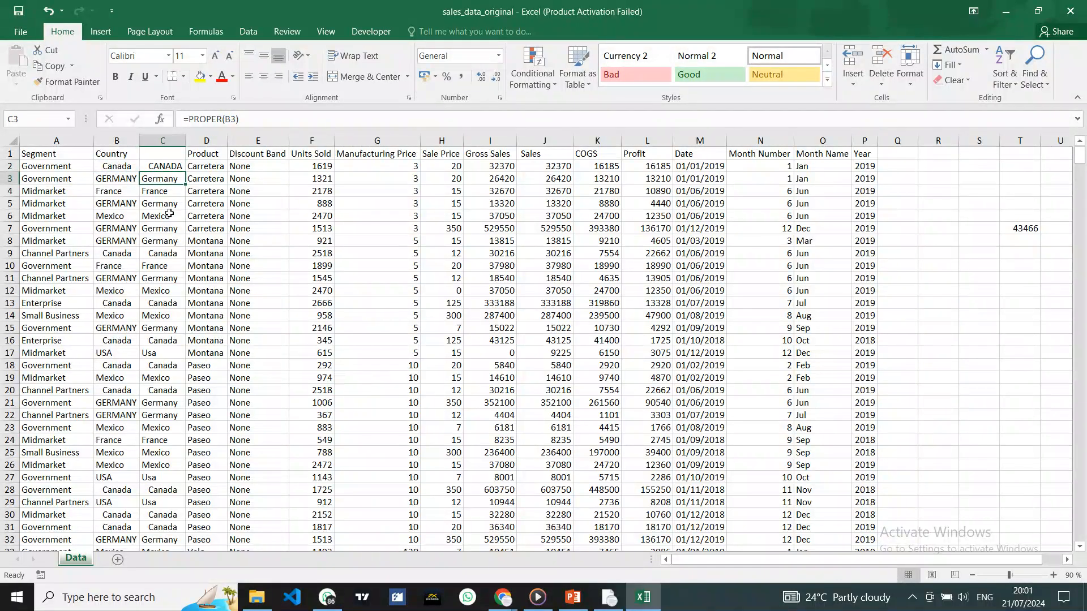
Step: Fill the UPPER formula from C2 down column C for all data rows
{"action": "left_click", "coordinate": [172, 168]}
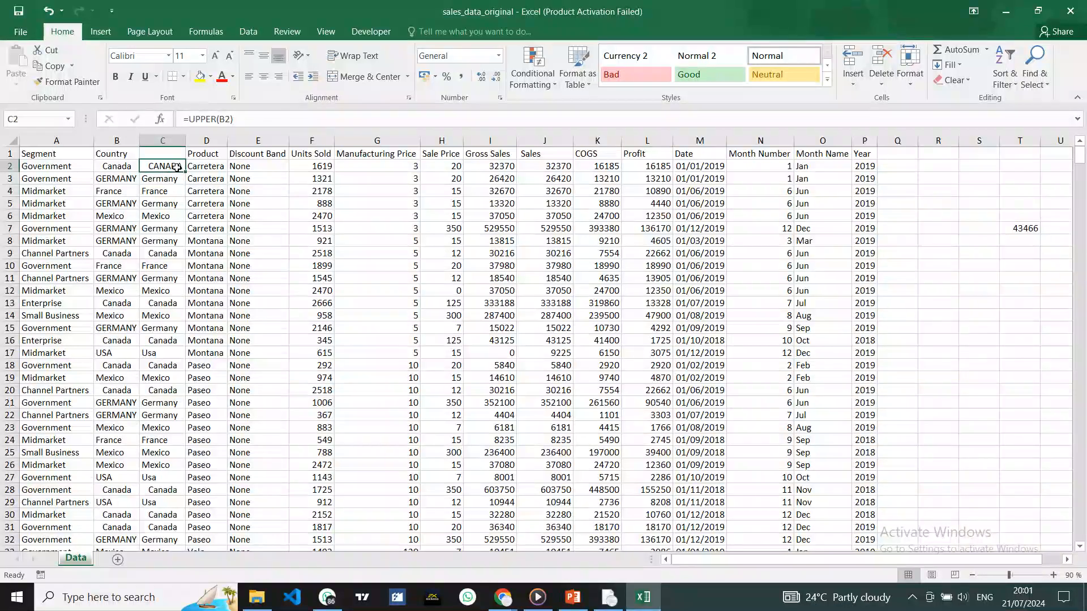
{"action": "left_click", "coordinate": [169, 179]}
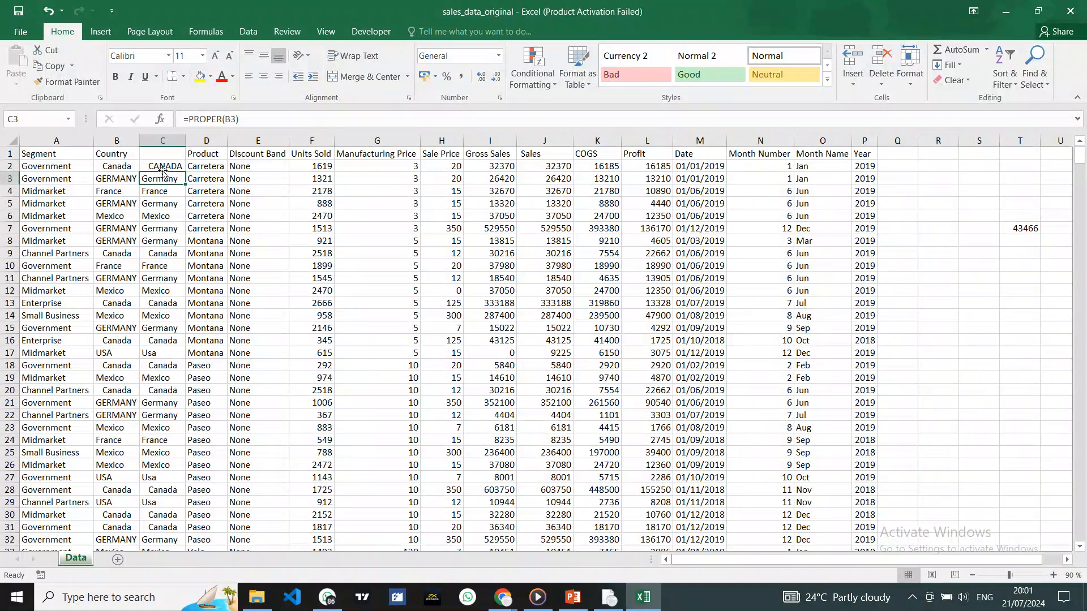
{"action": "left_click", "coordinate": [163, 165]}
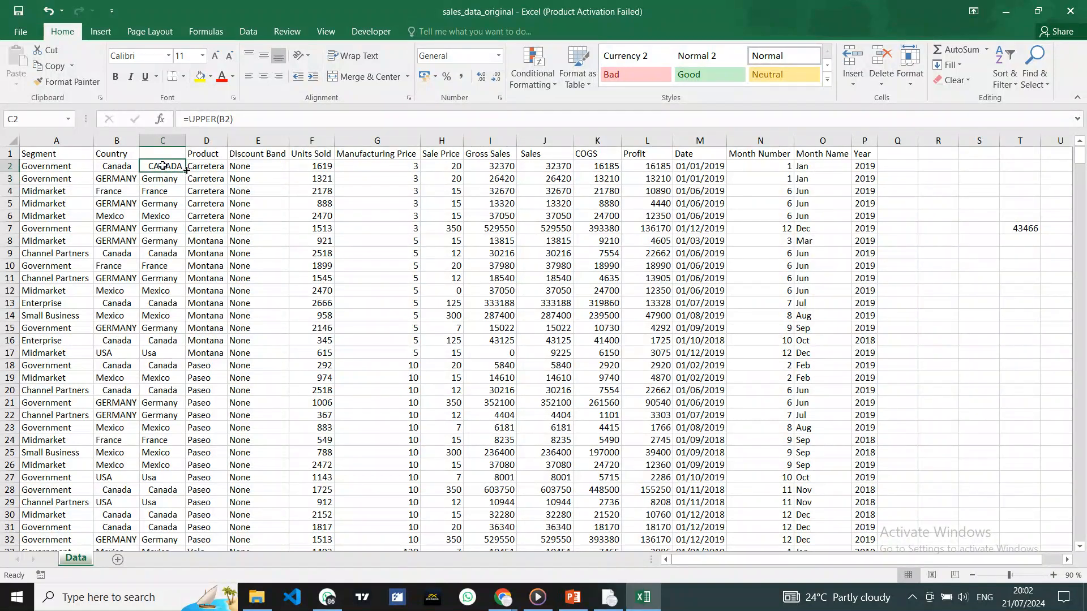
{"action": "double_click", "coordinate": [184, 172]}
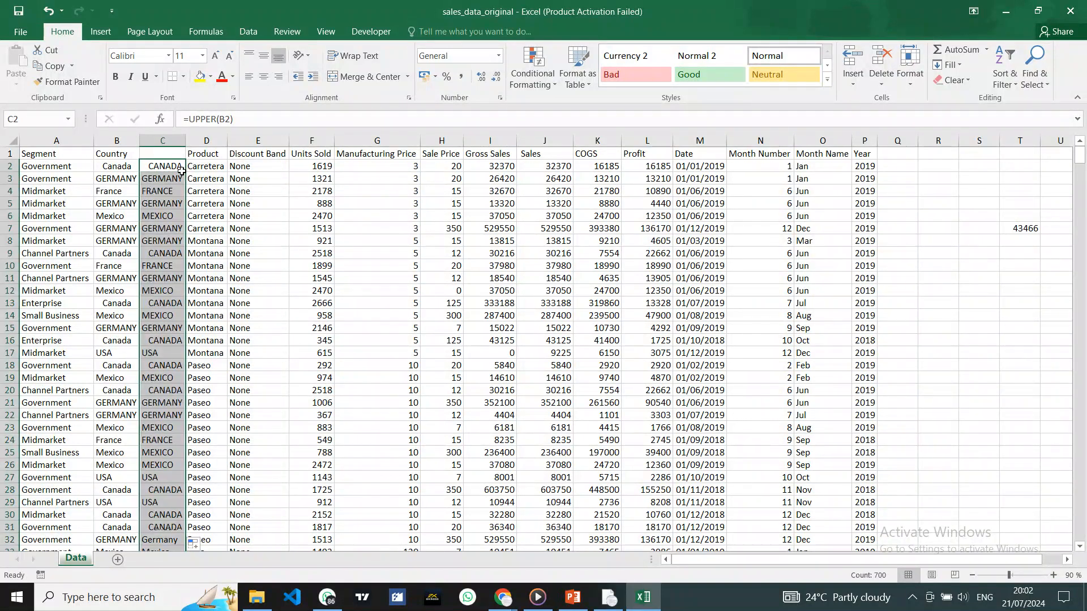
{"action": "left_click", "coordinate": [232, 269]}
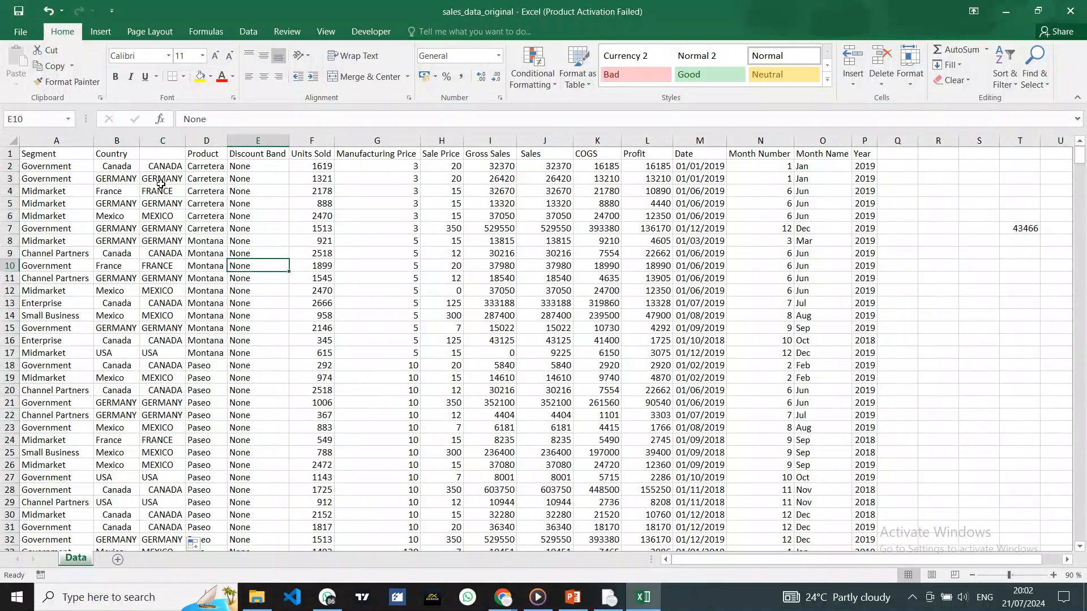
Step: Undo the UPPER fill in column C and the change of the C2 formula to UPPER
{"action": "left_click", "coordinate": [165, 167]}
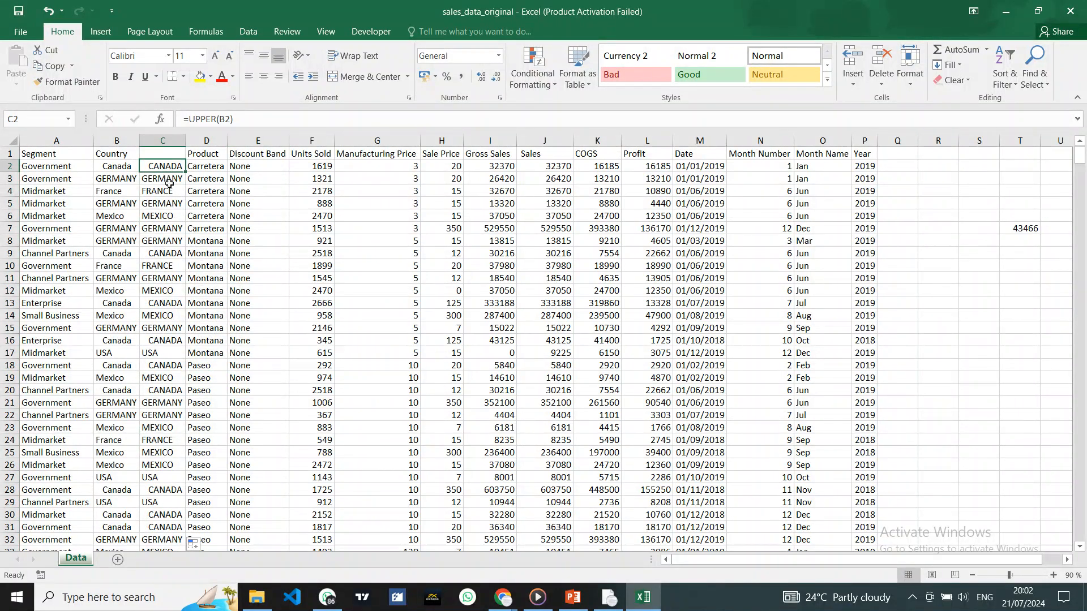
{"action": "key", "text": "ctrl+z"}
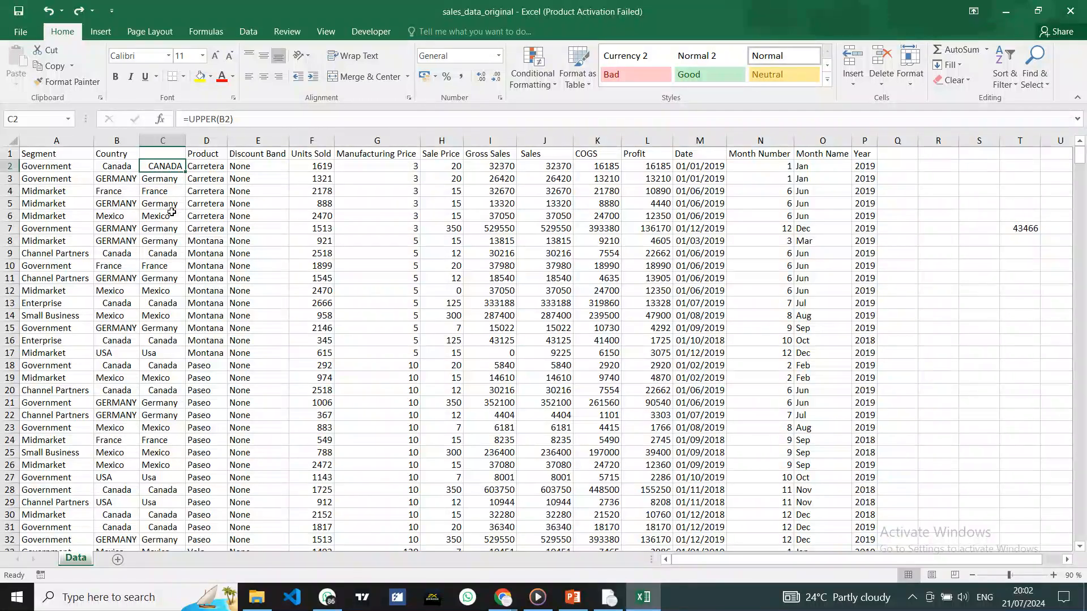
{"action": "key", "text": "ctrl+z"}
{"action": "left_click", "coordinate": [163, 176]}
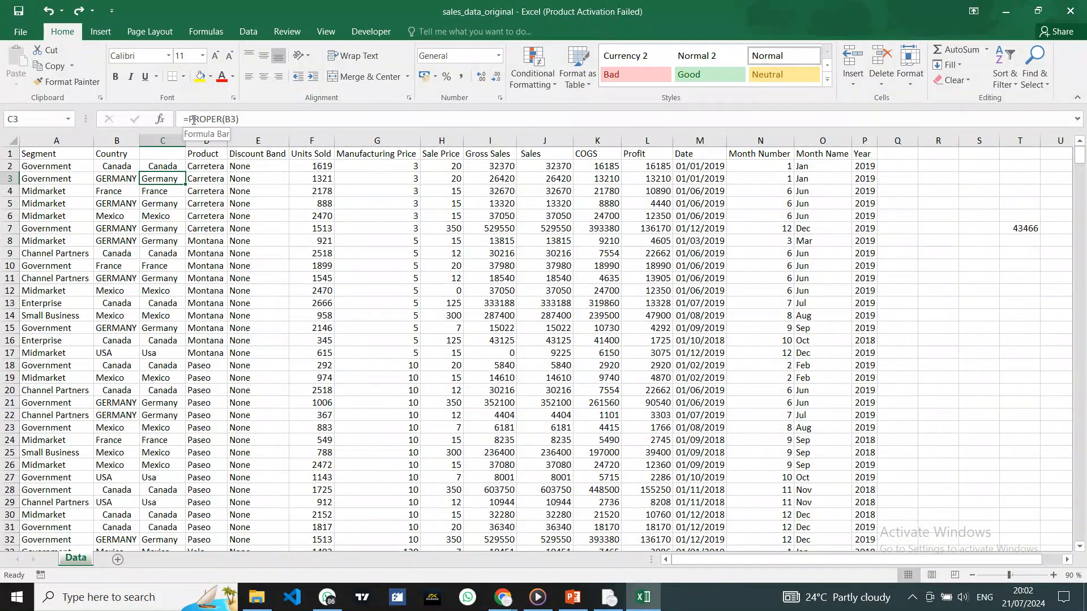
{"action": "left_click", "coordinate": [237, 119]}
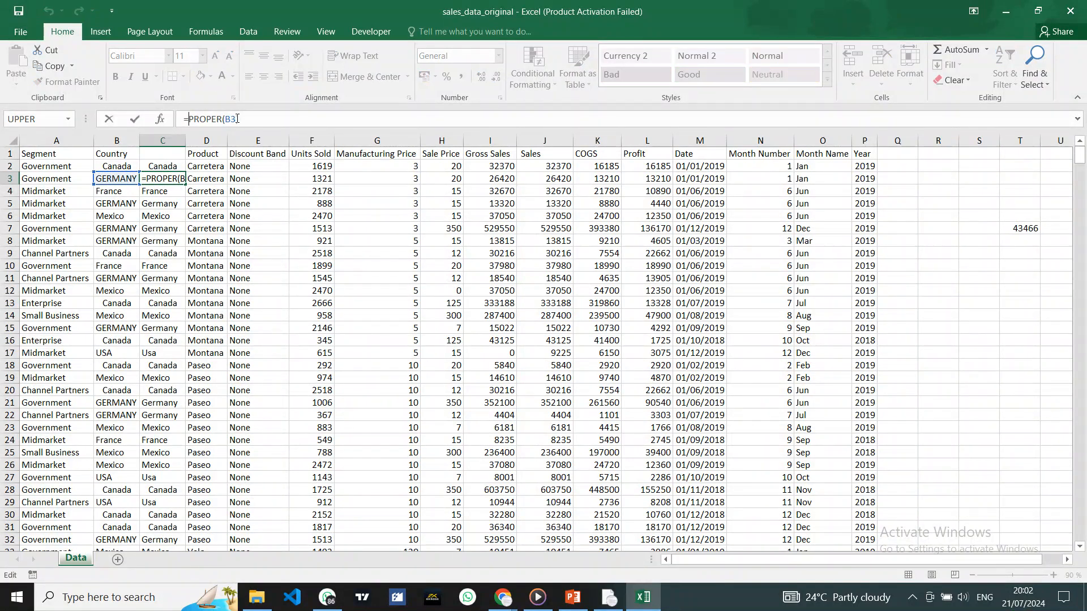
{"action": "key", "text": "Home"}
{"action": "key", "text": "Right"}
{"action": "type", "text": "("}
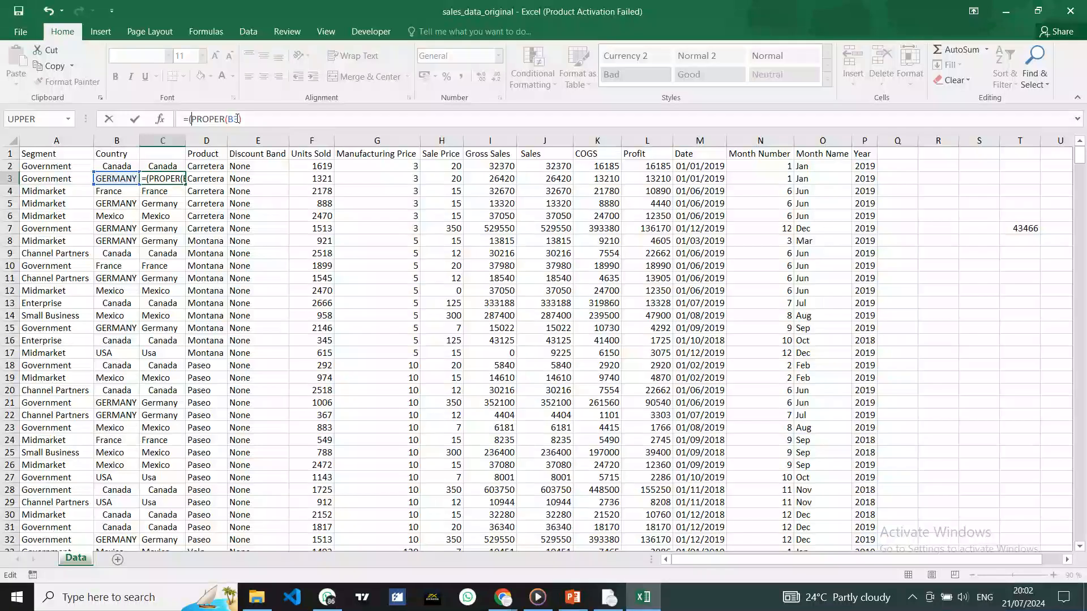
{"action": "type", "text": "tri"}
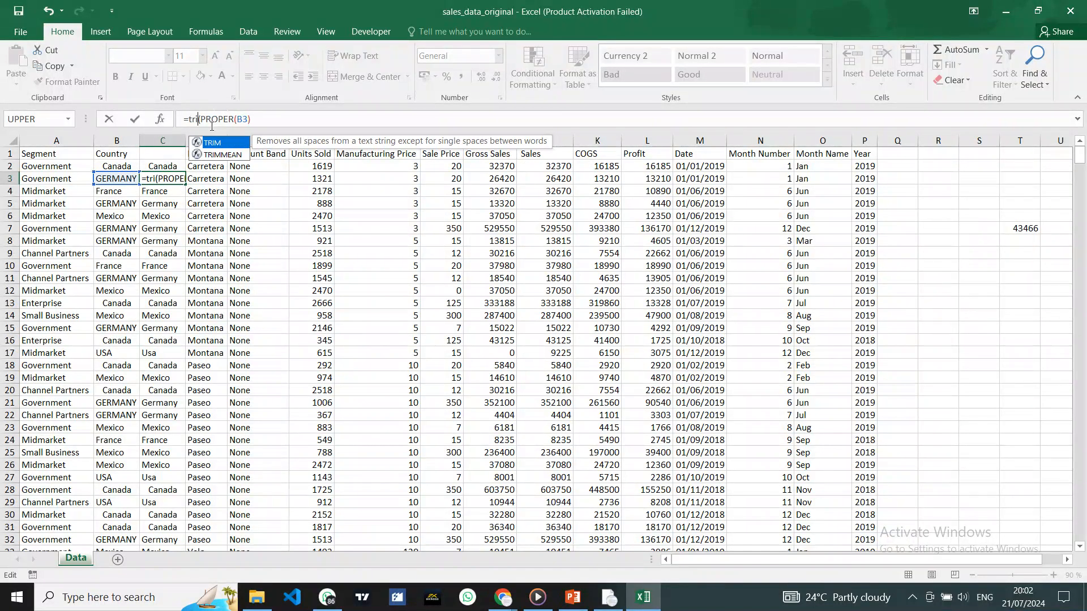
{"action": "double_click", "coordinate": [212, 142]}
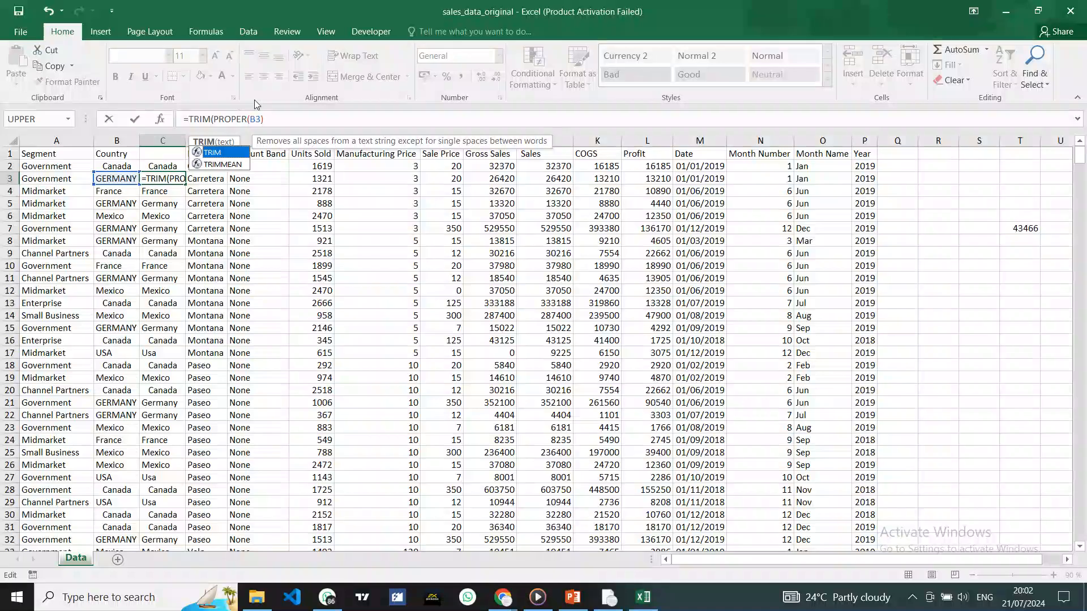
{"action": "left_click", "coordinate": [272, 119]}
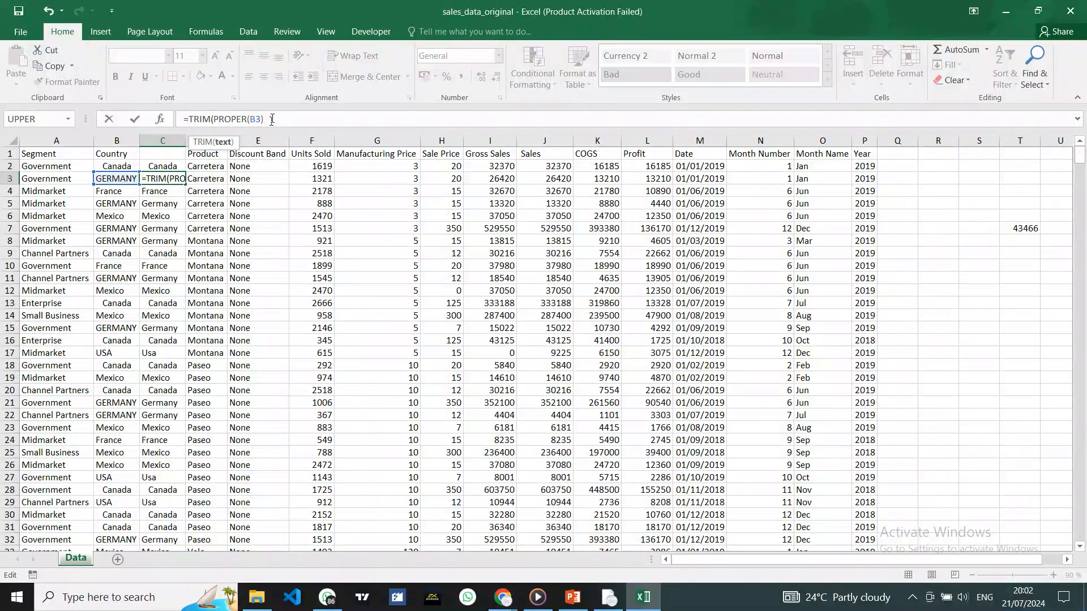
{"action": "key", "text": "ctrl+z"}
{"action": "key", "text": "ctrl+z"}
{"action": "key", "text": "ctrl+z"}
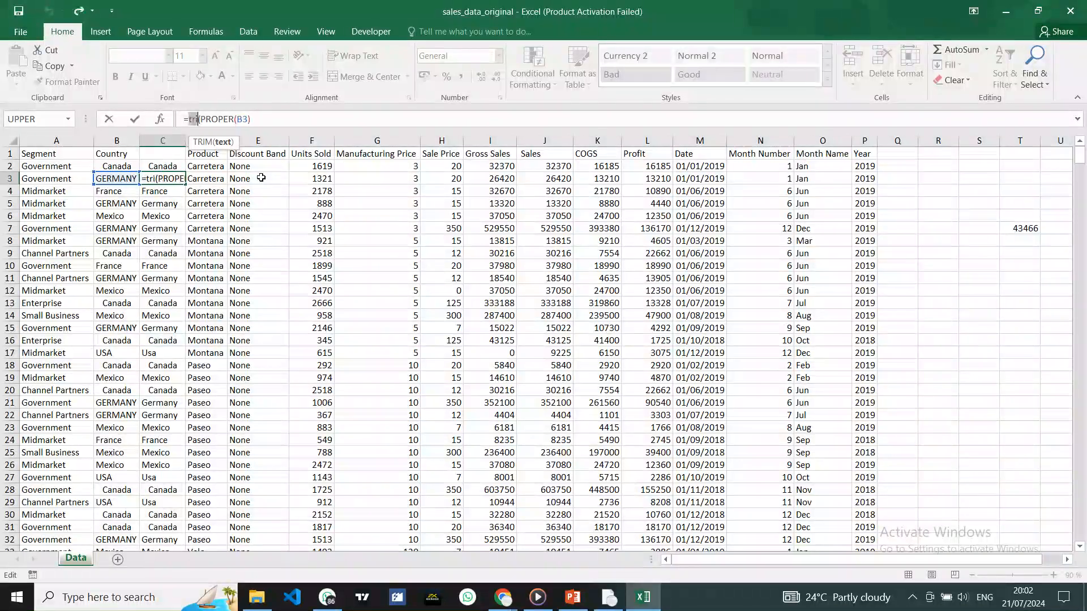
{"action": "key", "text": "BackSpace"}
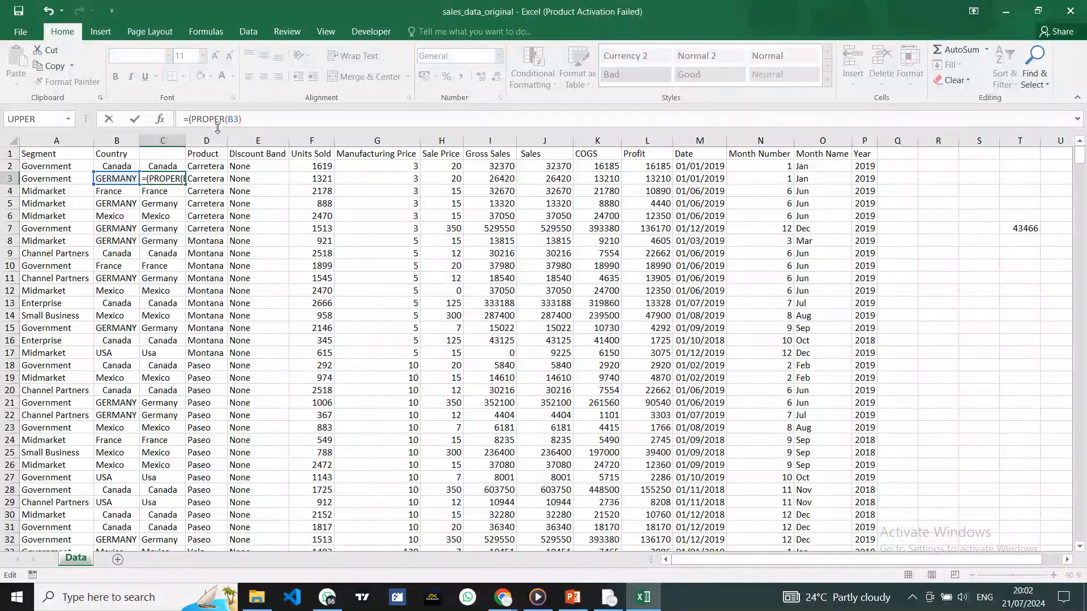
{"action": "key", "text": "Delete"}
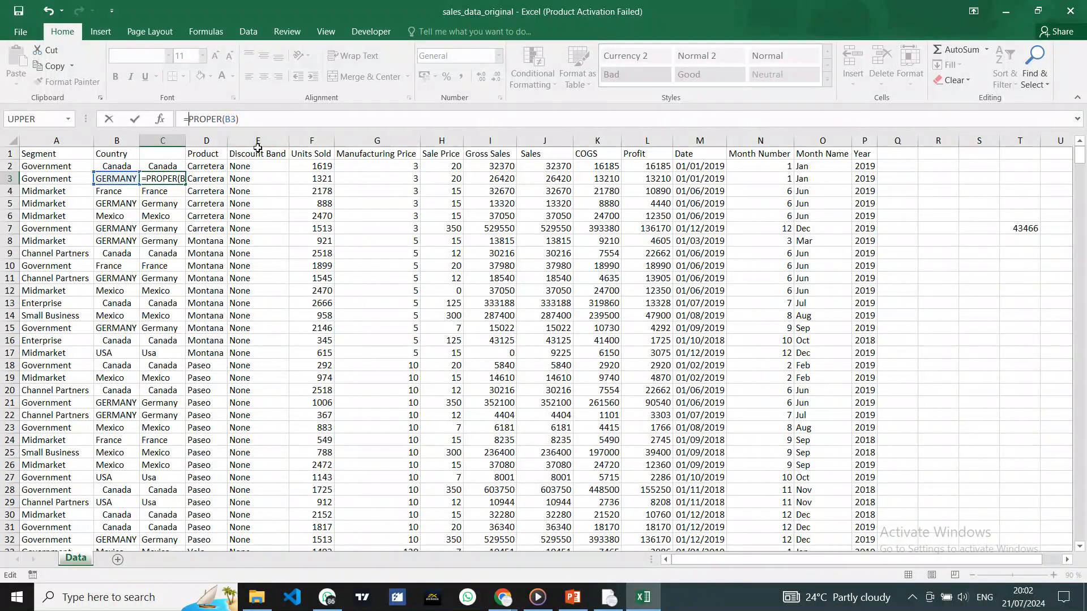
{"action": "left_click", "coordinate": [163, 166]}
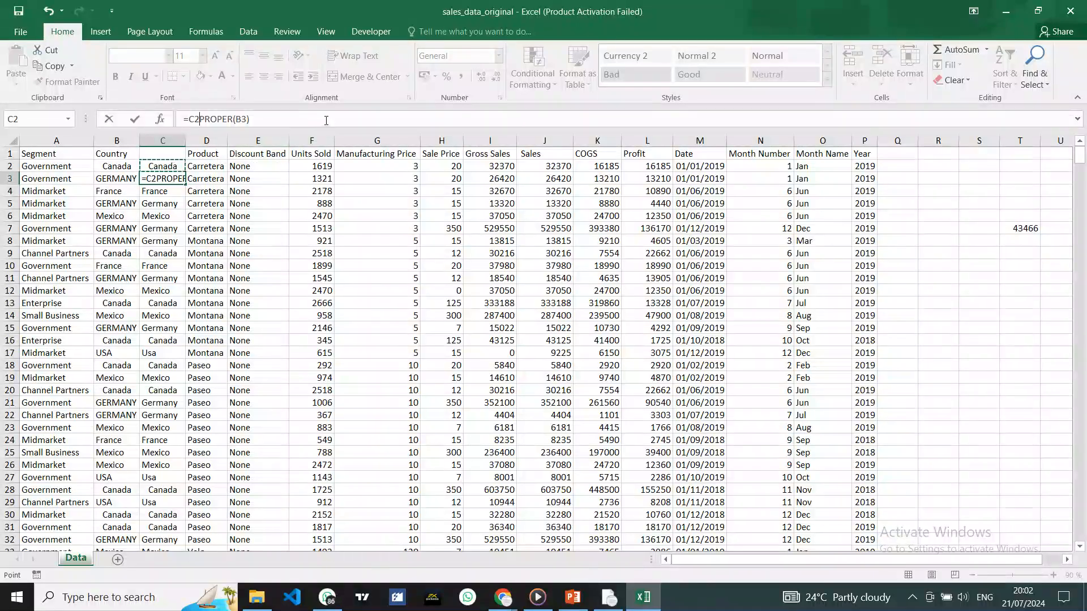
{"action": "key", "text": "Escape"}
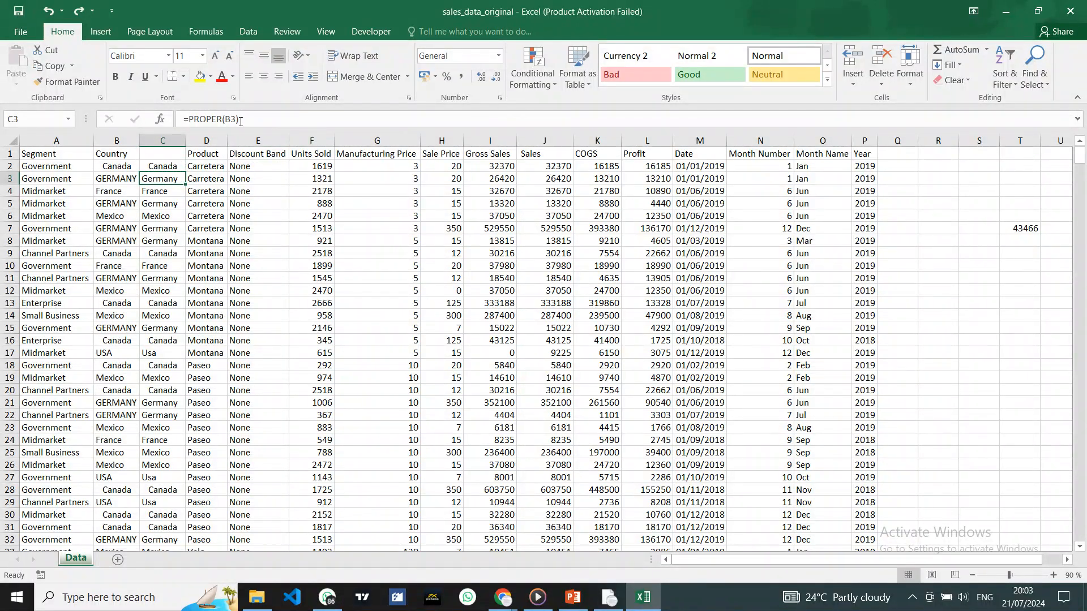
Step: Wrap the PROPER formula in cell C2 in TRIM so it reads =TRIM(PROPER(B2)), accepting the closing-parenthesis correction
{"action": "key", "text": "Up"}
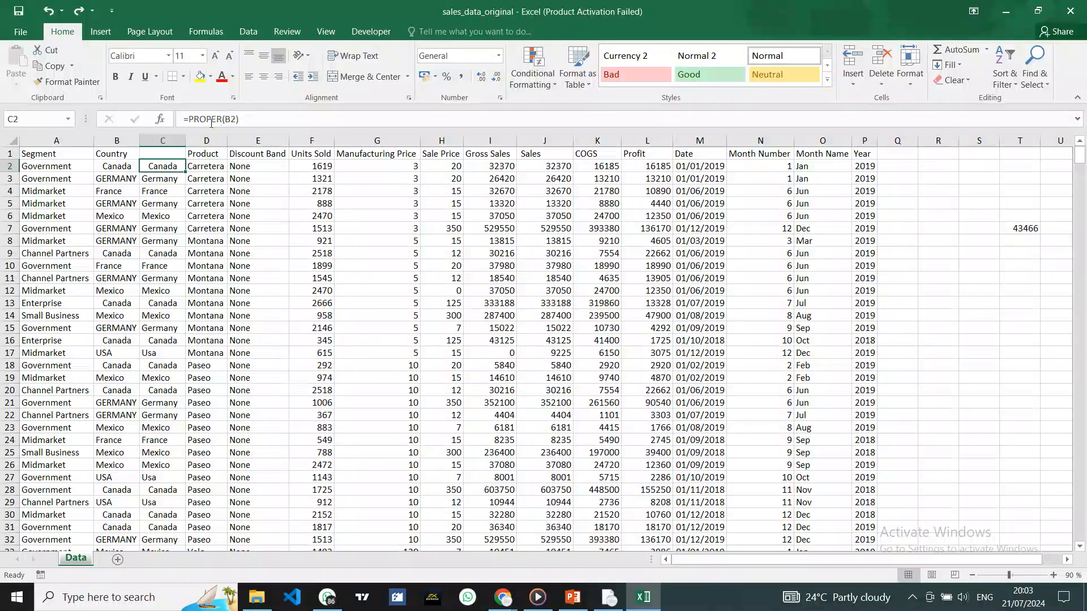
{"action": "left_click", "coordinate": [189, 120]}
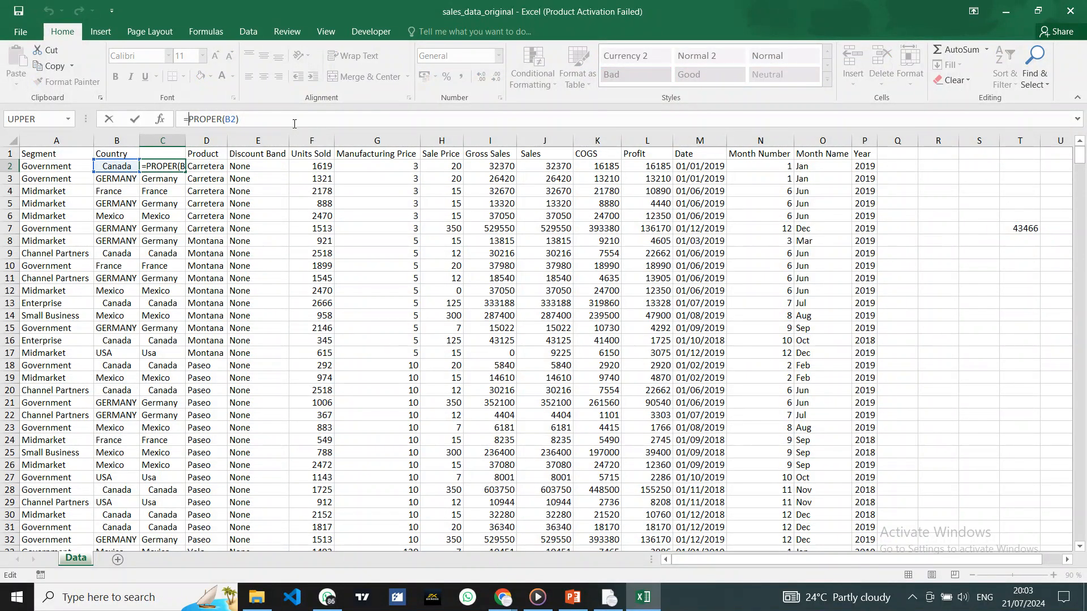
{"action": "type", "text": "("}
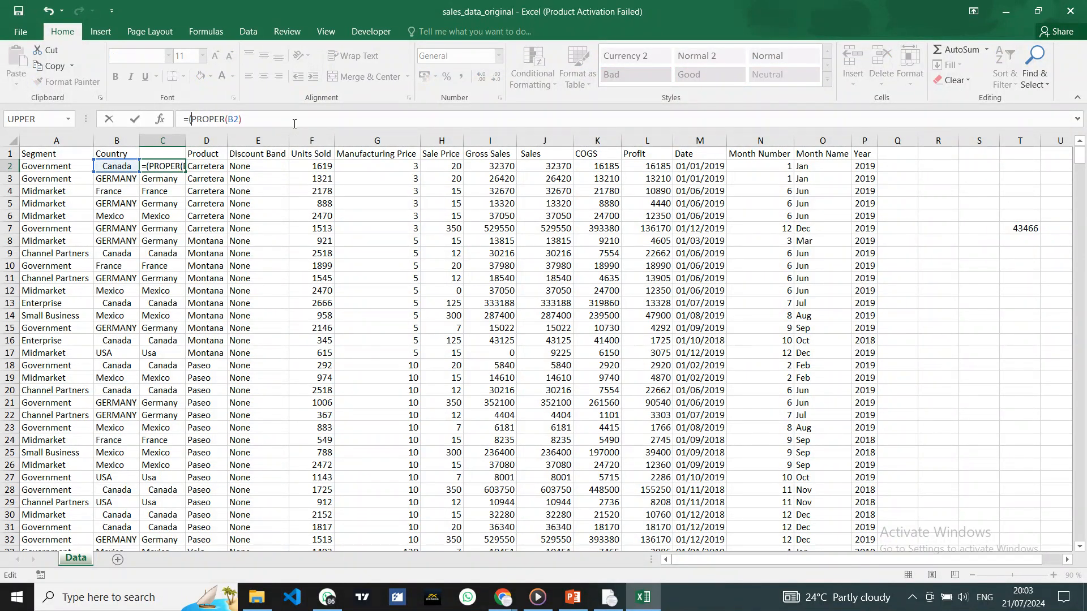
{"action": "key", "text": "Left"}
{"action": "type", "text": "t"}
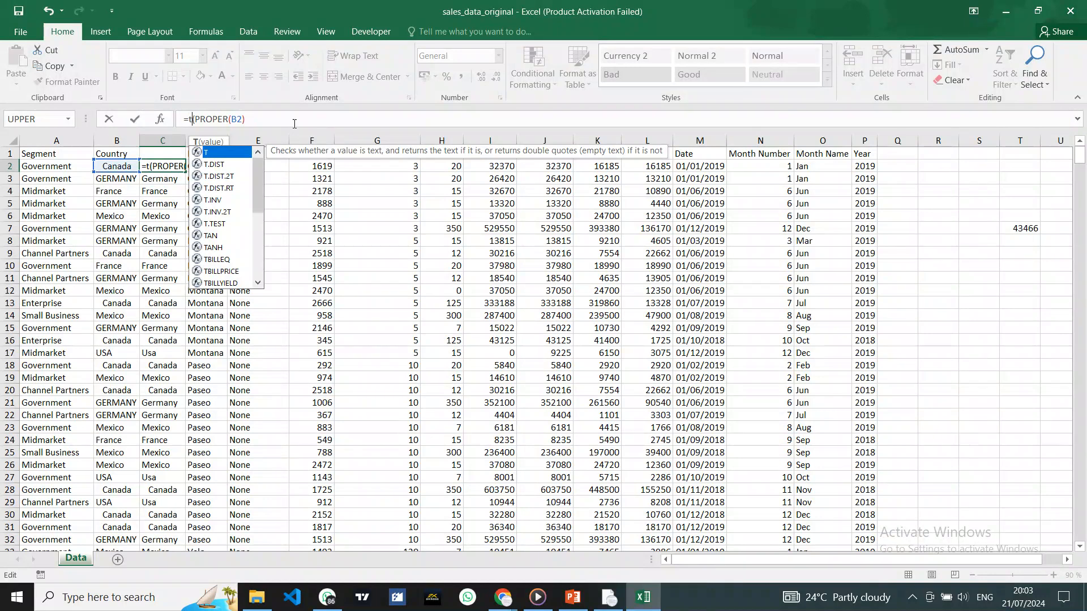
{"action": "type", "text": "rim"}
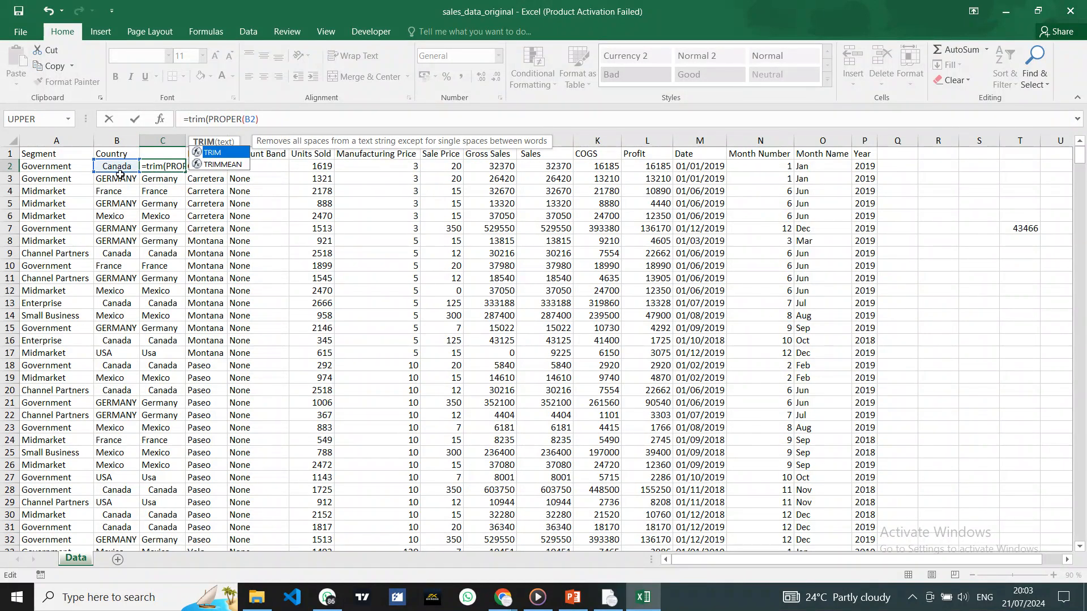
{"action": "double_click", "coordinate": [233, 156]}
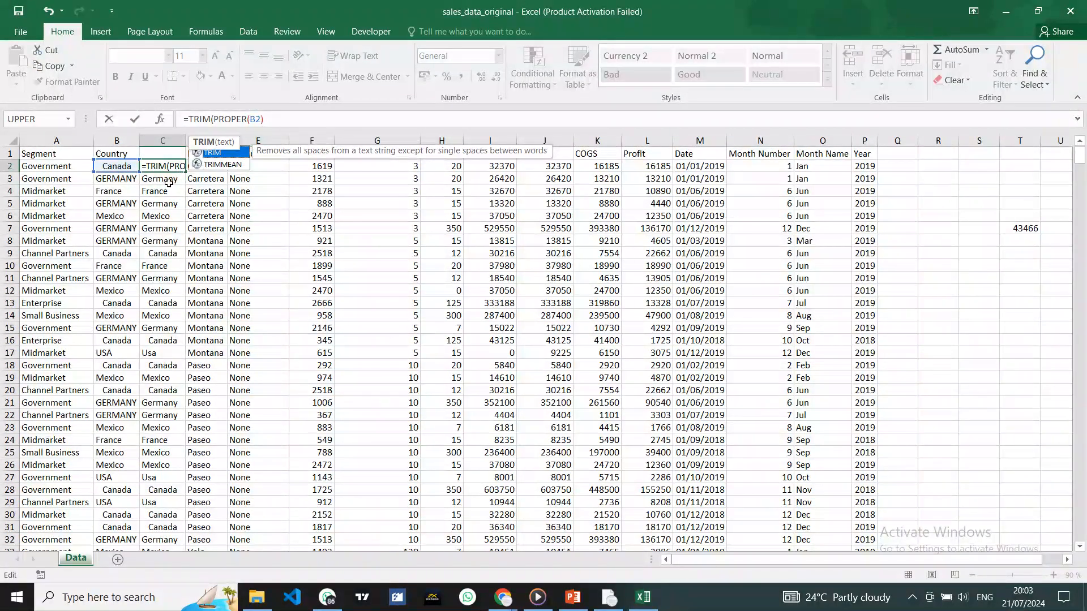
{"action": "key", "text": "Return"}
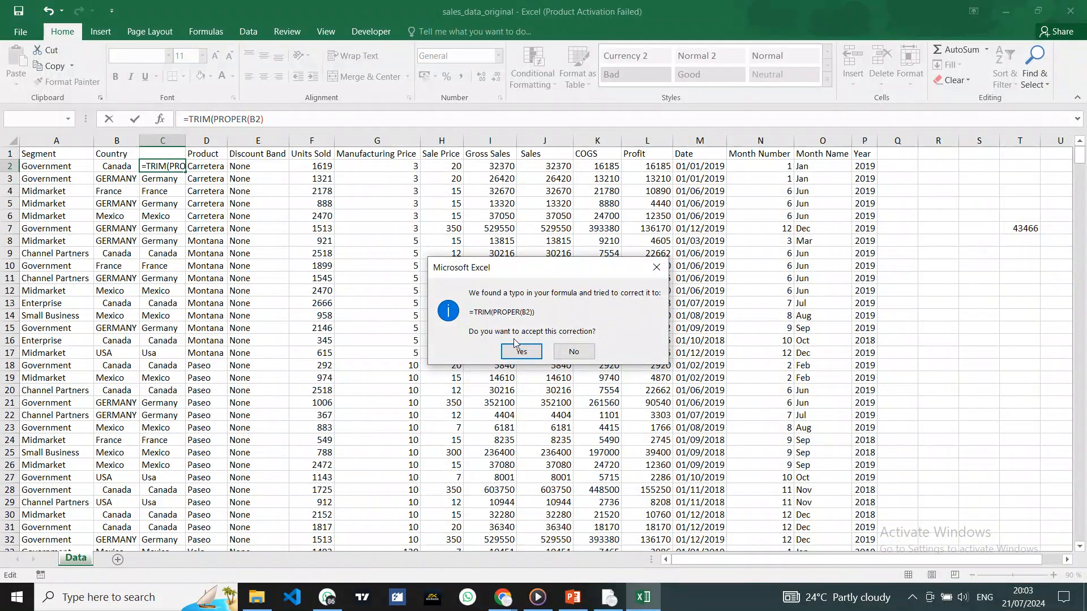
{"action": "left_click", "coordinate": [522, 351]}
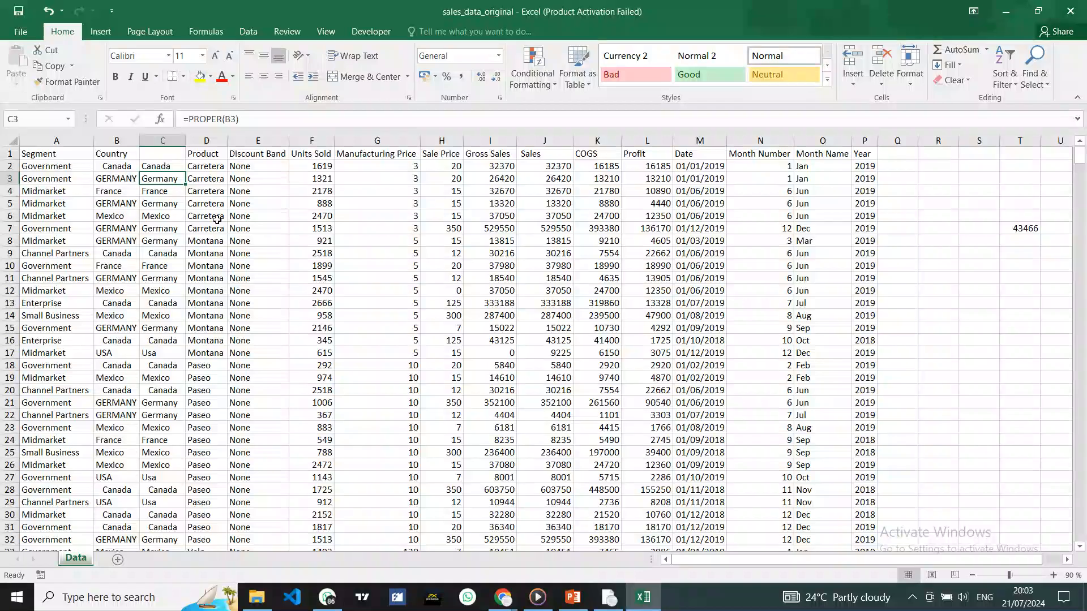
Step: Fill the TRIM(PROPER) formula from C2 down column C for all data rows
{"action": "left_click", "coordinate": [162, 167]}
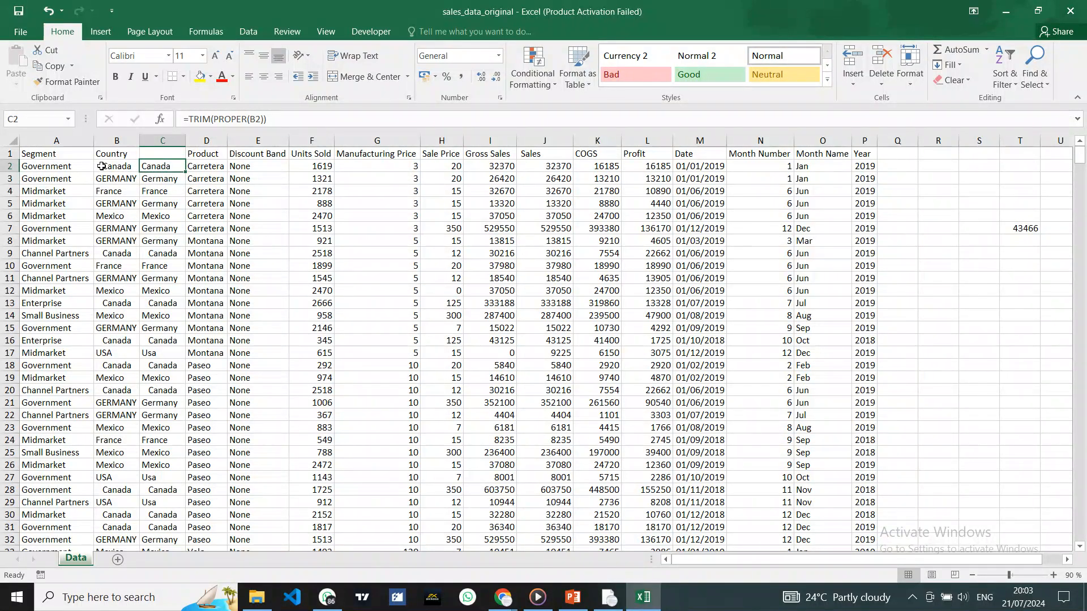
{"action": "double_click", "coordinate": [185, 171]}
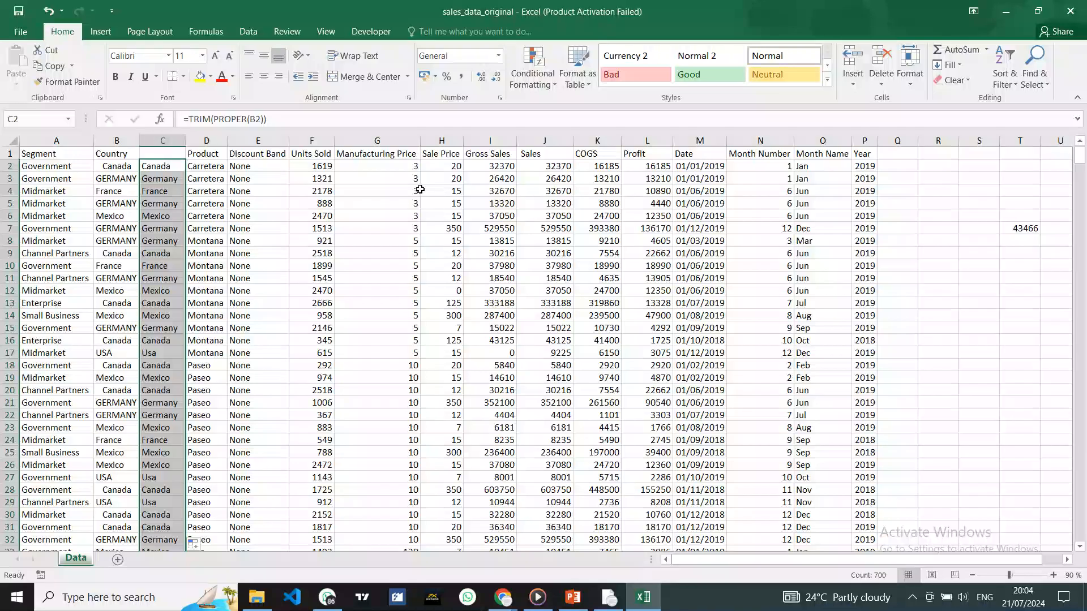
{"action": "left_click", "coordinate": [203, 169]}
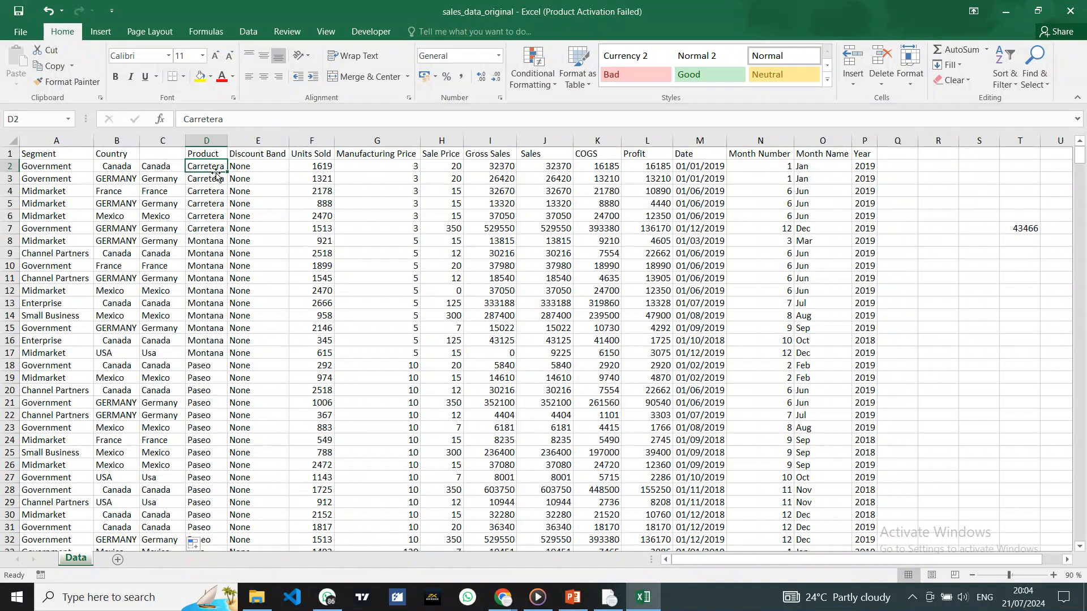
Step: Check the filled TRIM(PROPER) formulas in column C from the first rows to the end of the data
{"action": "left_click", "coordinate": [165, 167]}
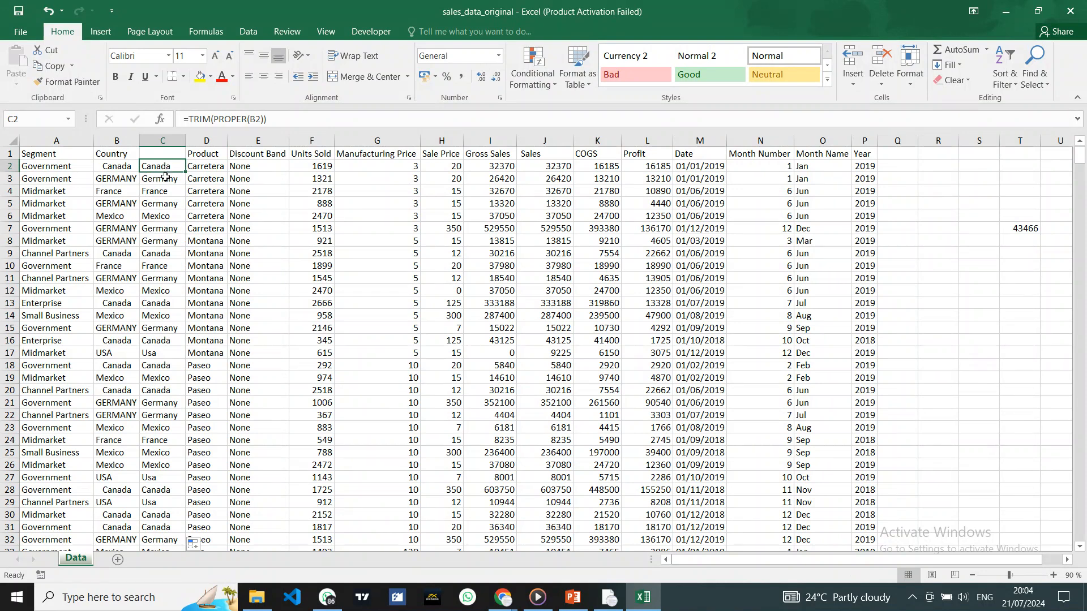
{"action": "left_click", "coordinate": [165, 179]}
{"action": "left_click", "coordinate": [165, 168]}
{"action": "left_click", "coordinate": [165, 177]}
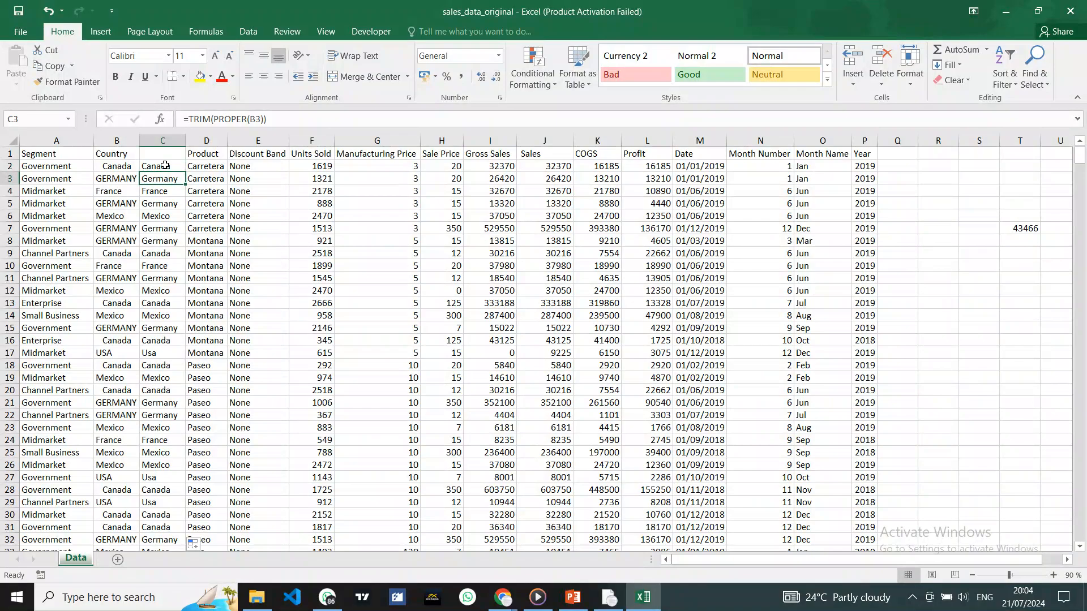
{"action": "left_click", "coordinate": [167, 166]}
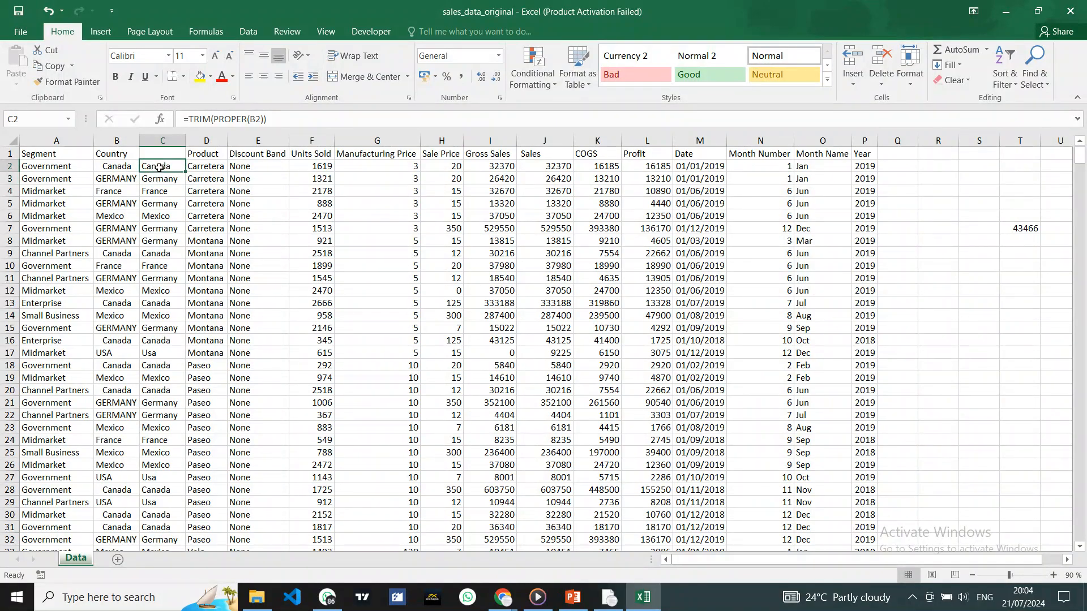
{"action": "key", "text": "ctrl+Down"}
{"action": "left_click", "coordinate": [160, 167]}
{"action": "scroll", "coordinate": [160, 234], "scroll_direction": "up", "scroll_amount": 2}
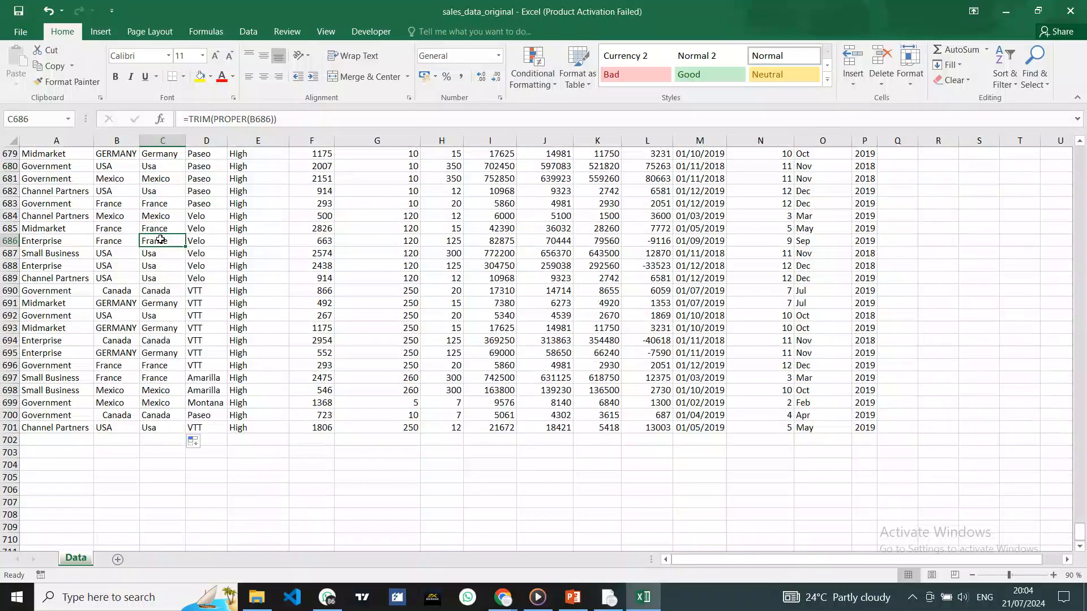
{"action": "key", "text": "ctrl+Up"}
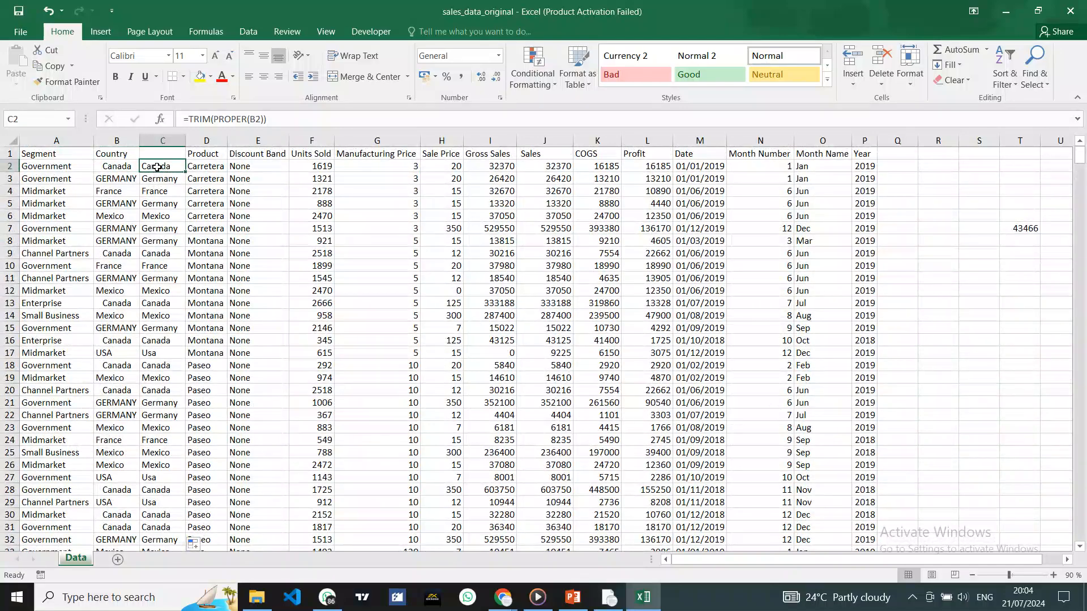
{"action": "double_click", "coordinate": [157, 166]}
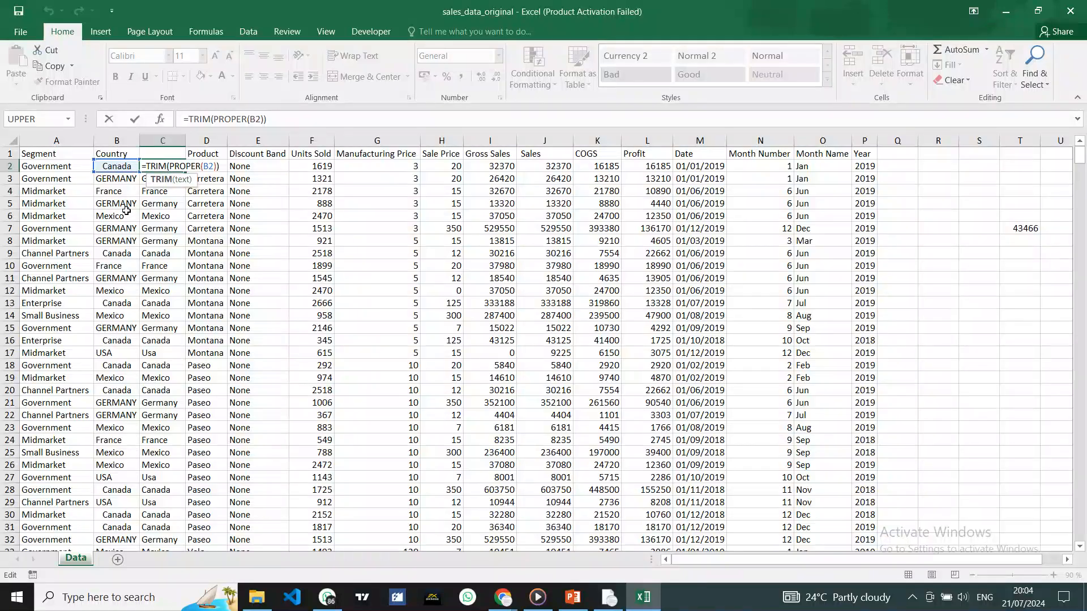
Step: Copy the GERMANY entry from cell B3 into the empty cell S4
{"action": "left_click", "coordinate": [122, 179]}
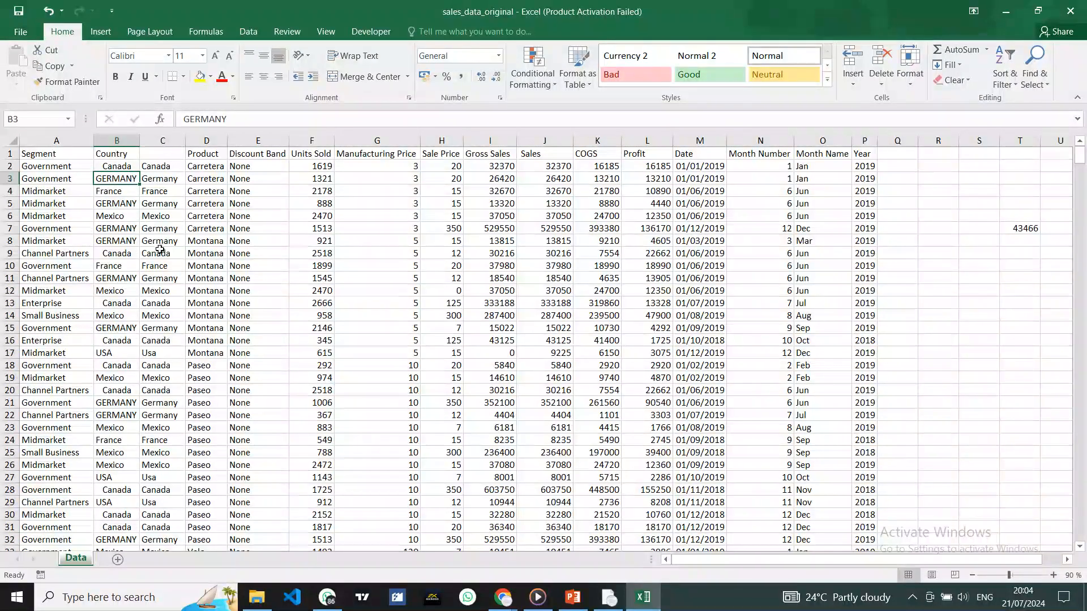
{"action": "key", "text": "ctrl+c"}
{"action": "left_click", "coordinate": [971, 198]}
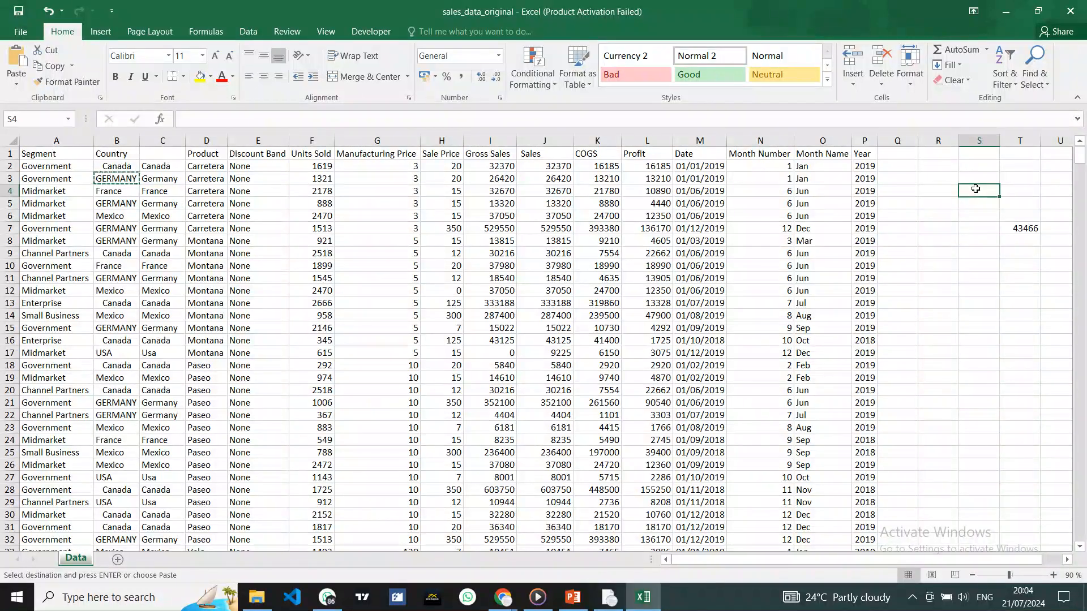
{"action": "key", "text": "ctrl+v"}
{"action": "key", "text": "Escape"}
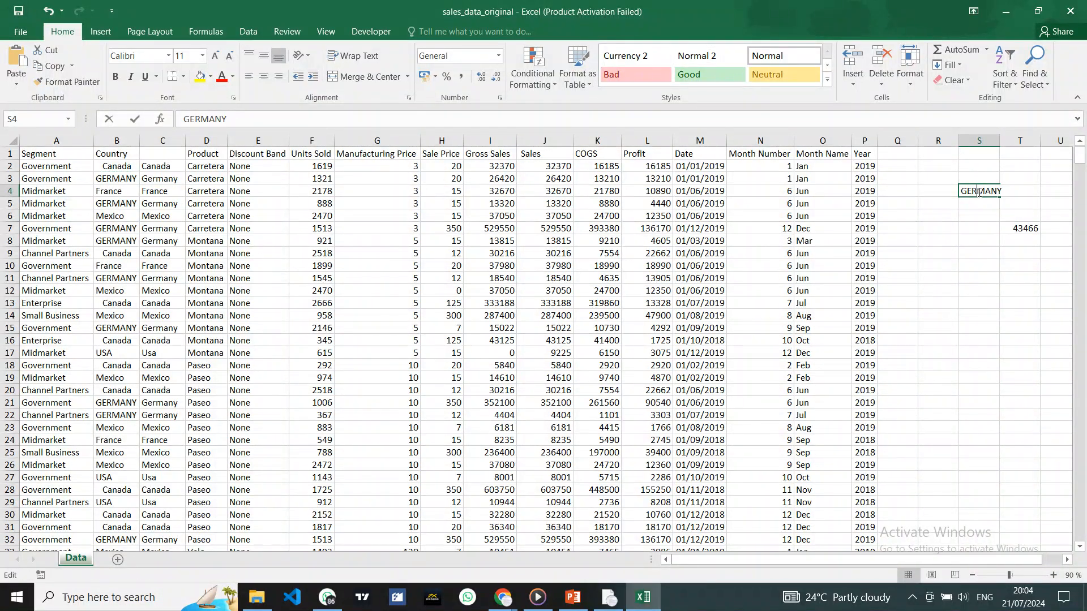
Step: Insert a line break after GER in cell S4, splitting GERMANY over two lines
{"action": "key", "text": "F2"}
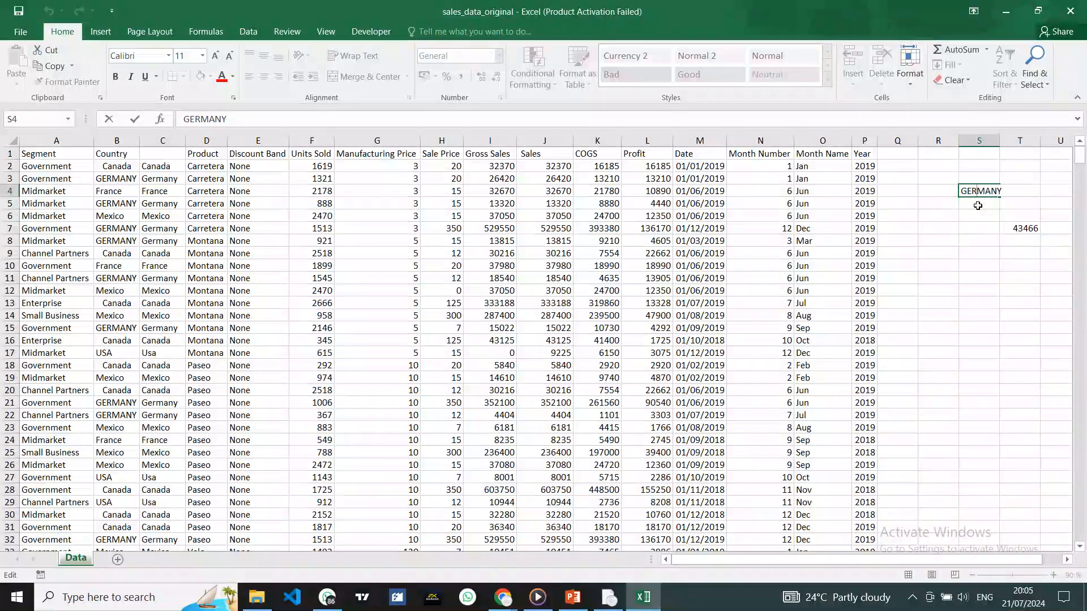
{"action": "key", "text": "alt+Return"}
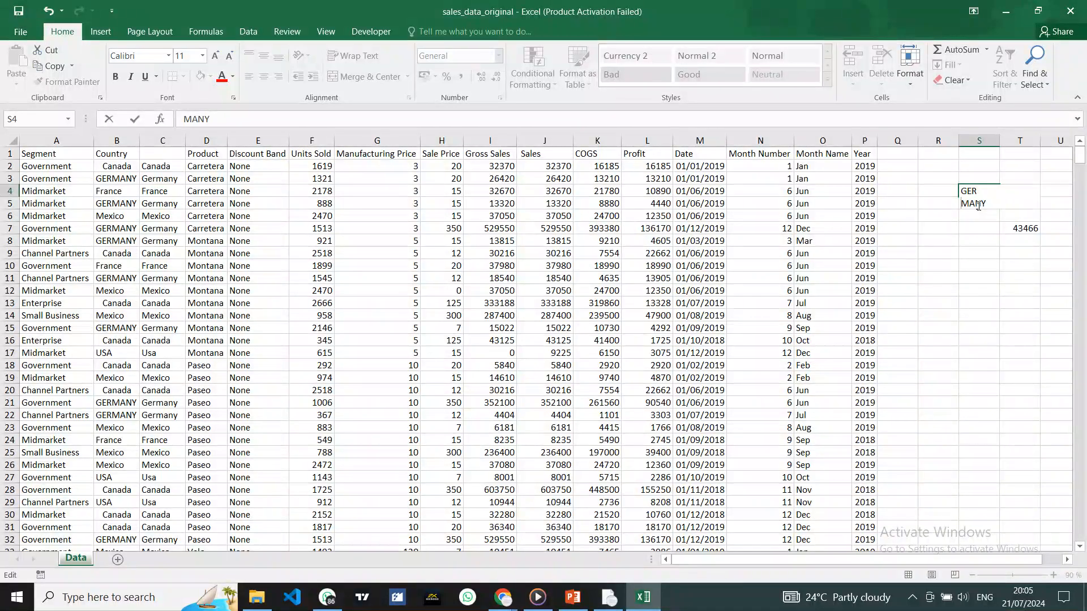
{"action": "left_click", "coordinate": [971, 225]}
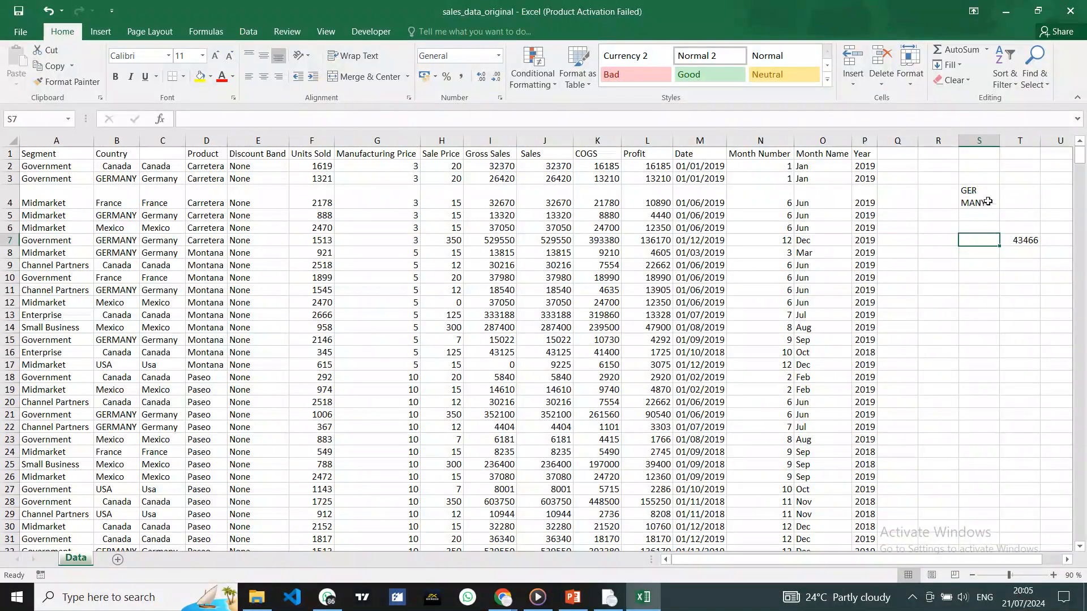
Step: Look through the data rows, then clear the sample GERMANY text from cell S4
{"action": "scroll", "coordinate": [464, 394], "scroll_direction": "down", "scroll_amount": 3}
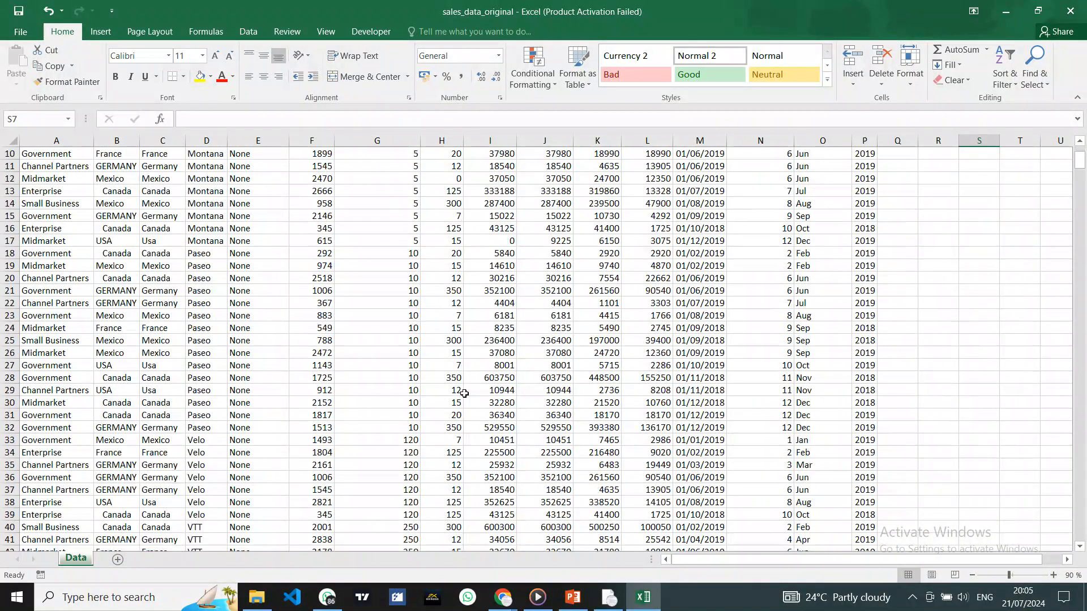
{"action": "scroll", "coordinate": [465, 393], "scroll_direction": "down", "scroll_amount": 14}
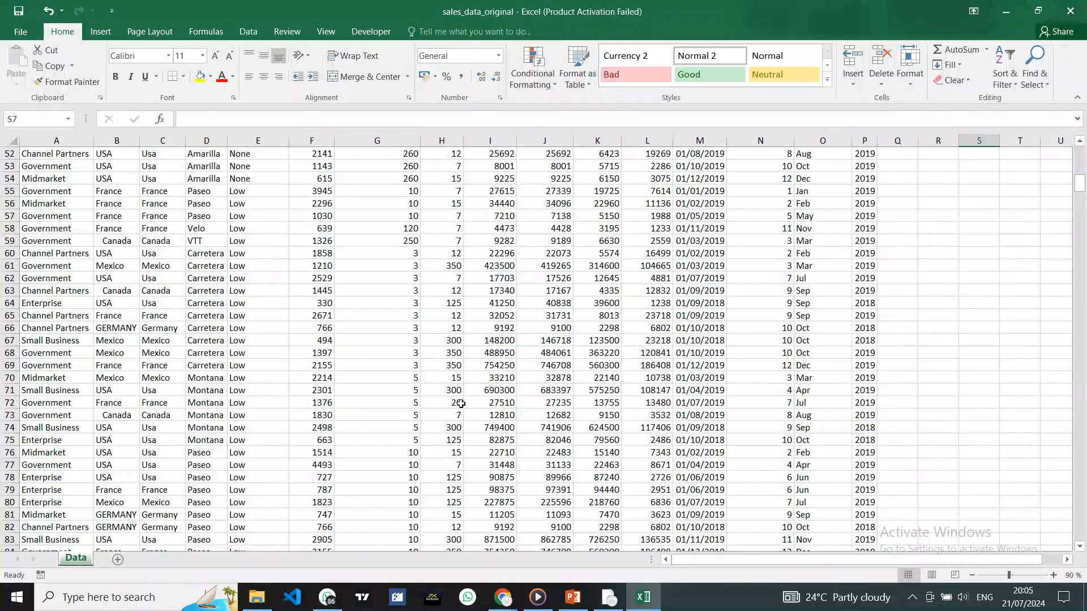
{"action": "scroll", "coordinate": [461, 416], "scroll_direction": "down", "scroll_amount": 5}
{"action": "scroll", "coordinate": [460, 418], "scroll_direction": "up", "scroll_amount": 20}
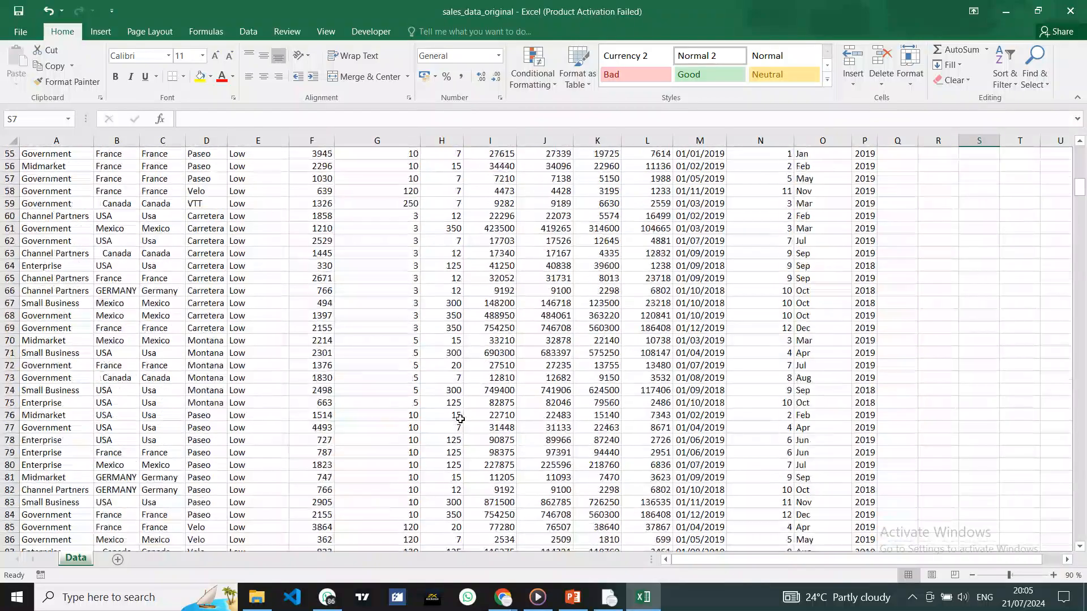
{"action": "scroll", "coordinate": [461, 418], "scroll_direction": "up", "scroll_amount": 1}
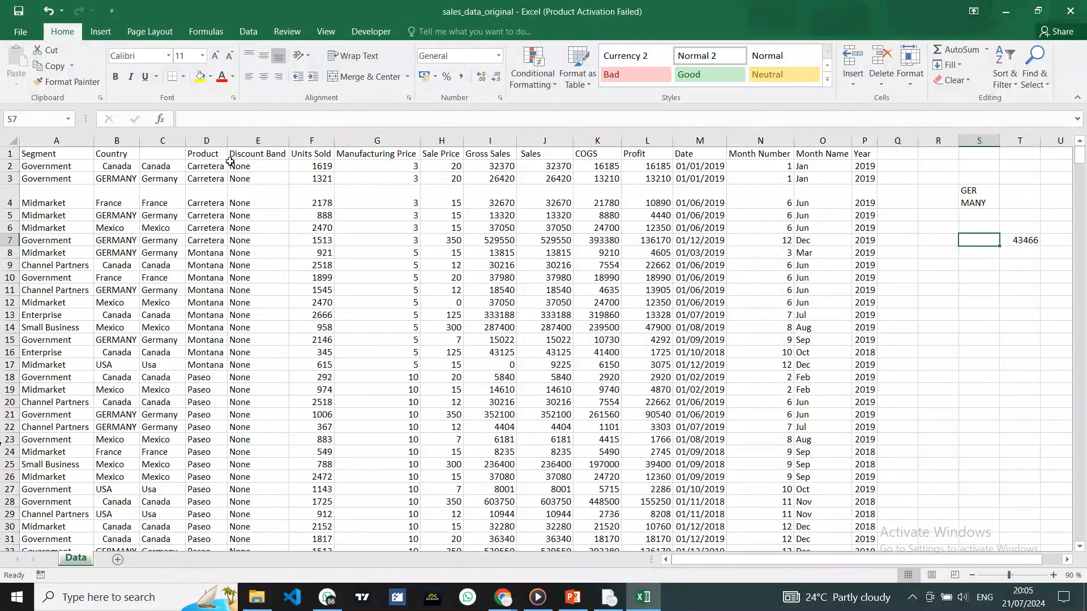
{"action": "left_click", "coordinate": [989, 202]}
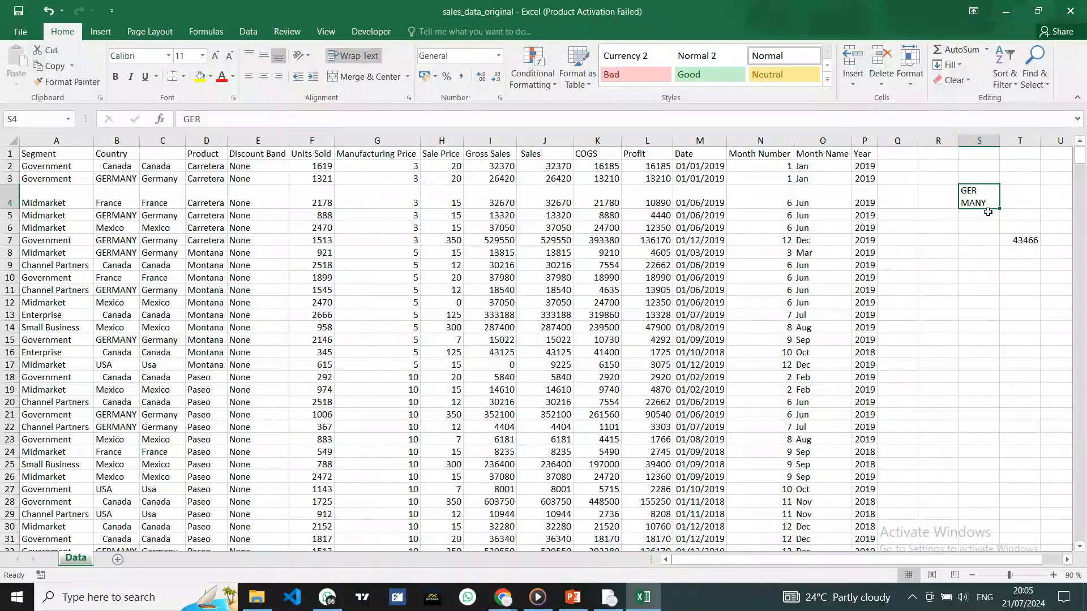
{"action": "key", "text": "Delete"}
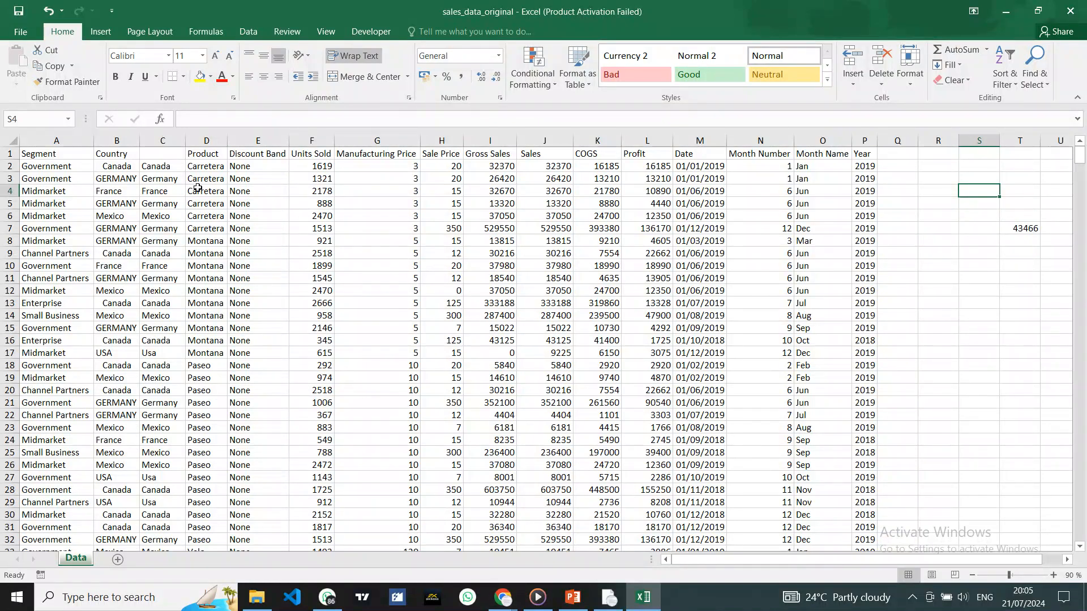
Step: Wrap the formula in cell C2 with CLEAN so it reads =CLEAN(TRIM(PROPER(B2)))
{"action": "left_click", "coordinate": [170, 165]}
{"action": "left_click", "coordinate": [164, 139]}
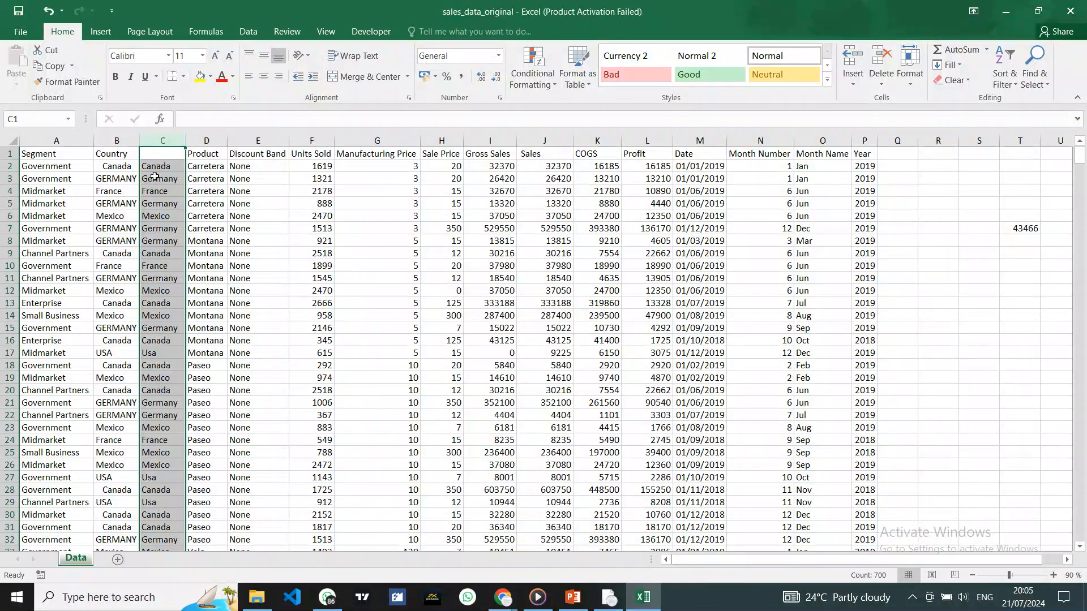
{"action": "left_click", "coordinate": [158, 167]}
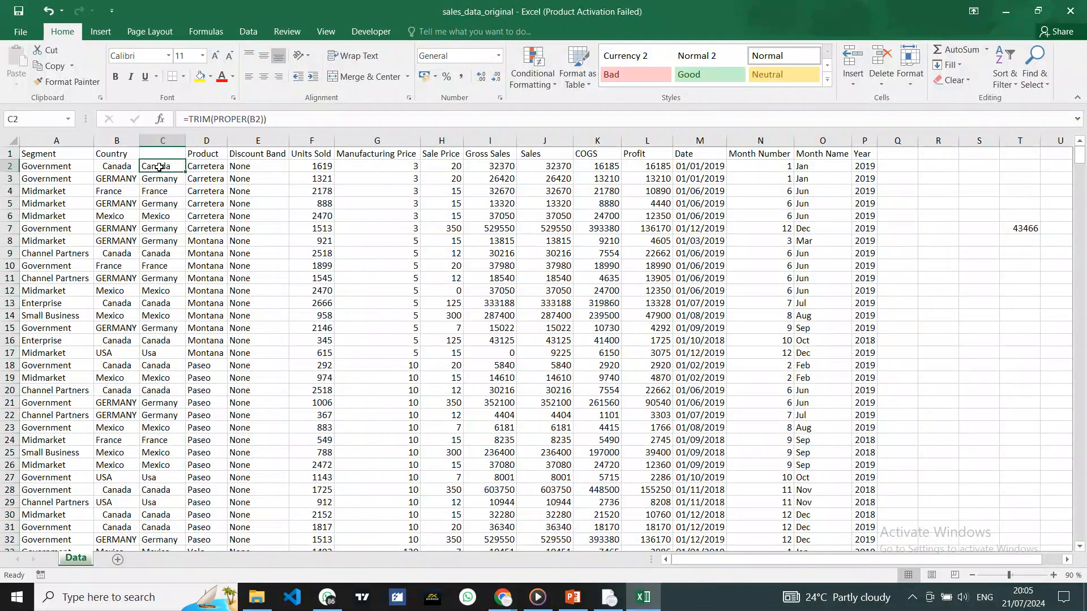
{"action": "left_click", "coordinate": [192, 121]}
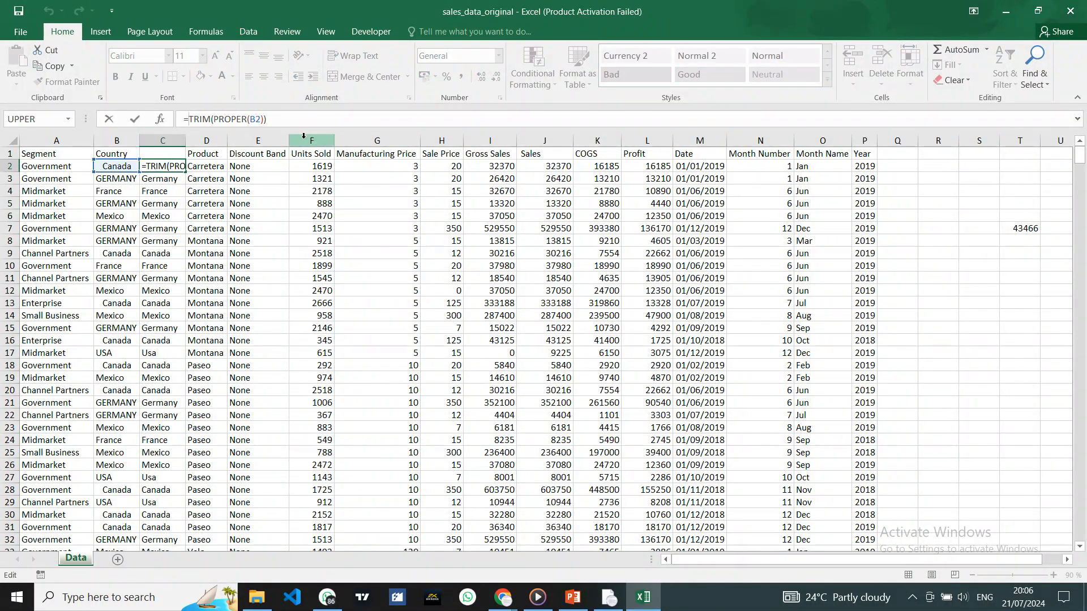
{"action": "type", "text": "9"}
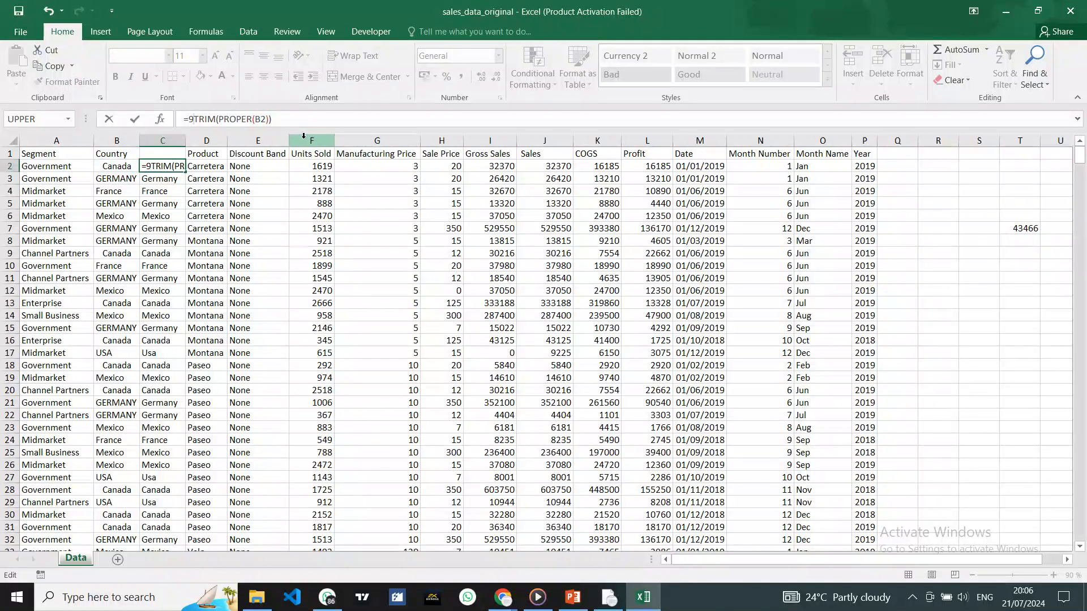
{"action": "key", "text": "BackSpace"}
{"action": "type", "text": "("}
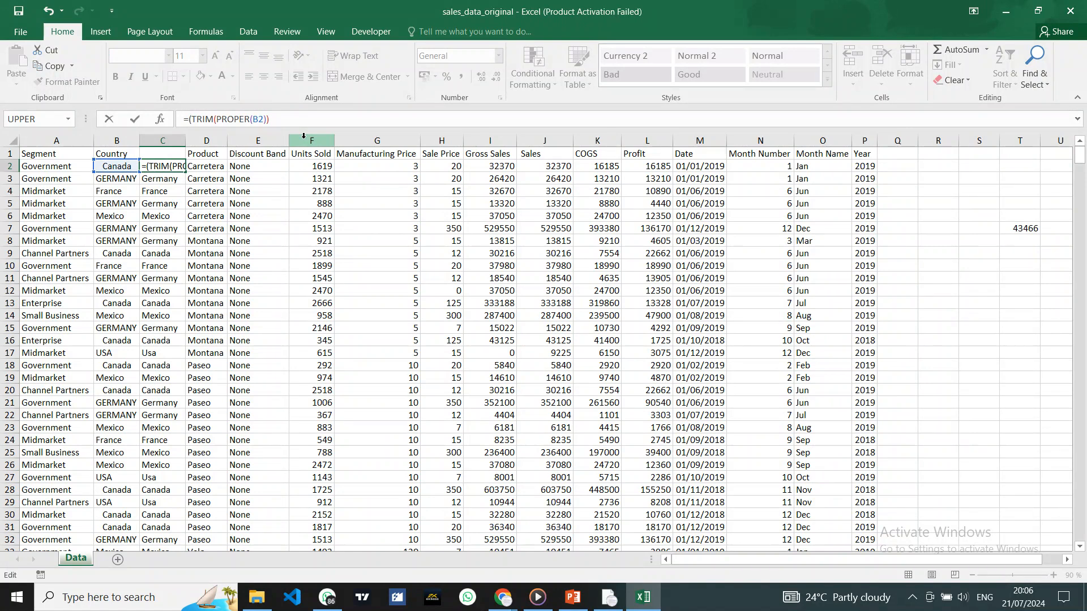
{"action": "type", "text": "cle"}
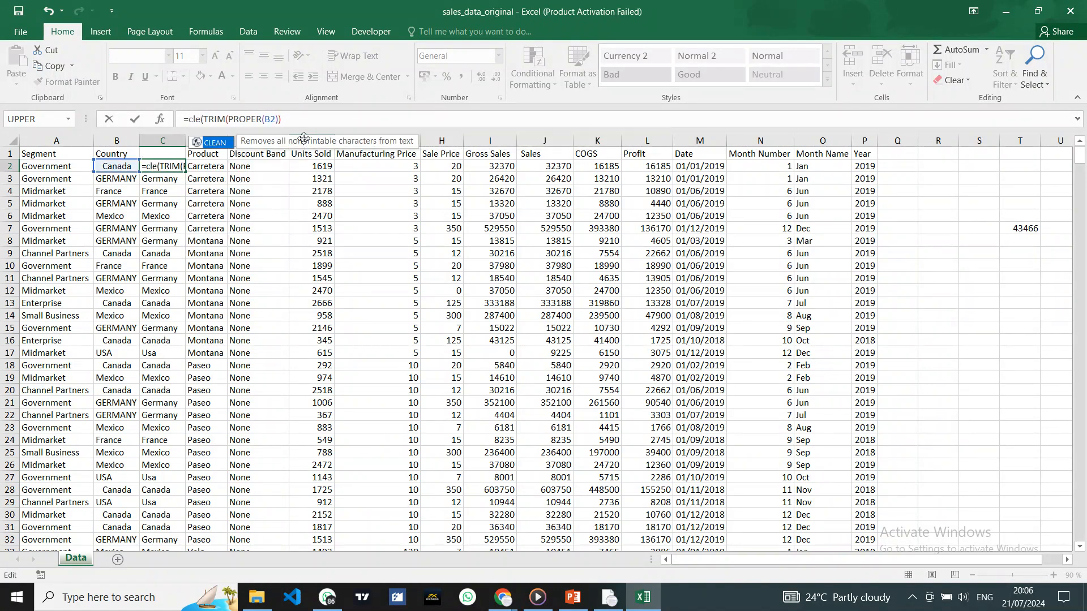
{"action": "double_click", "coordinate": [211, 146]}
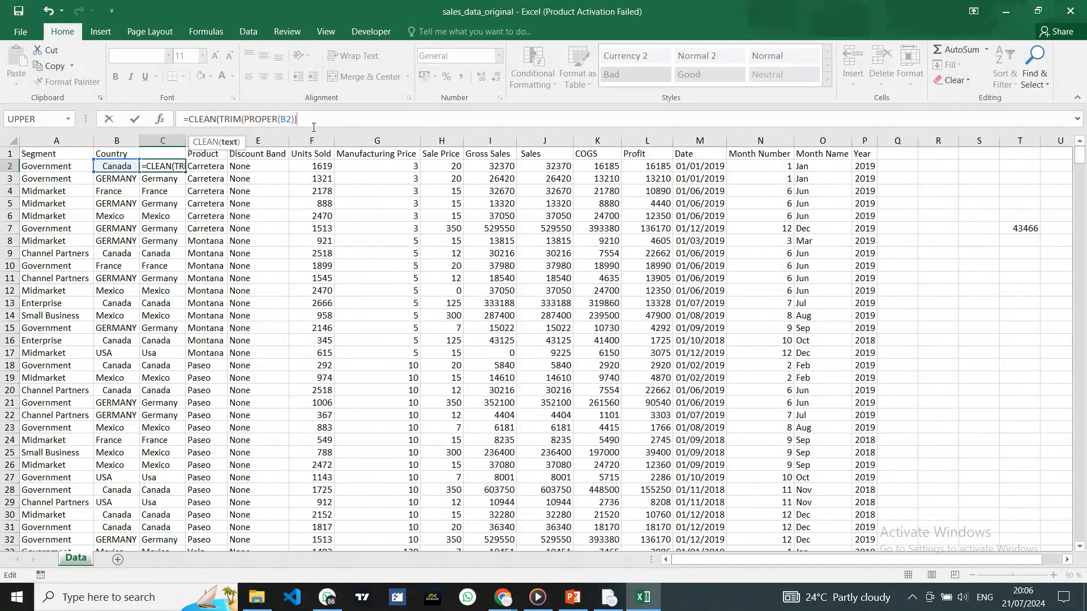
{"action": "type", "text": ")"}
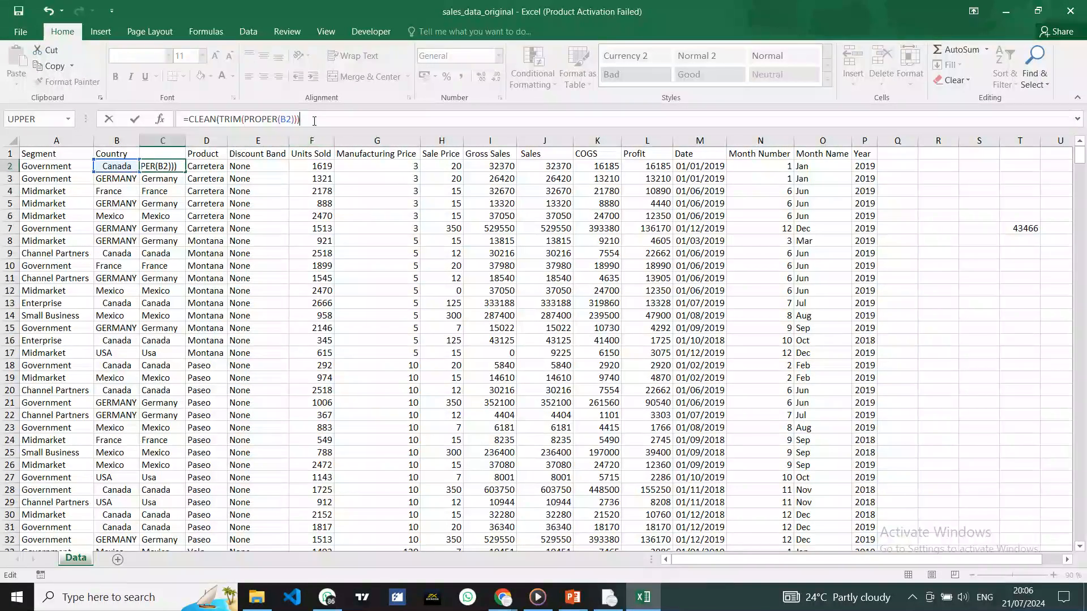
{"action": "key", "text": "Return"}
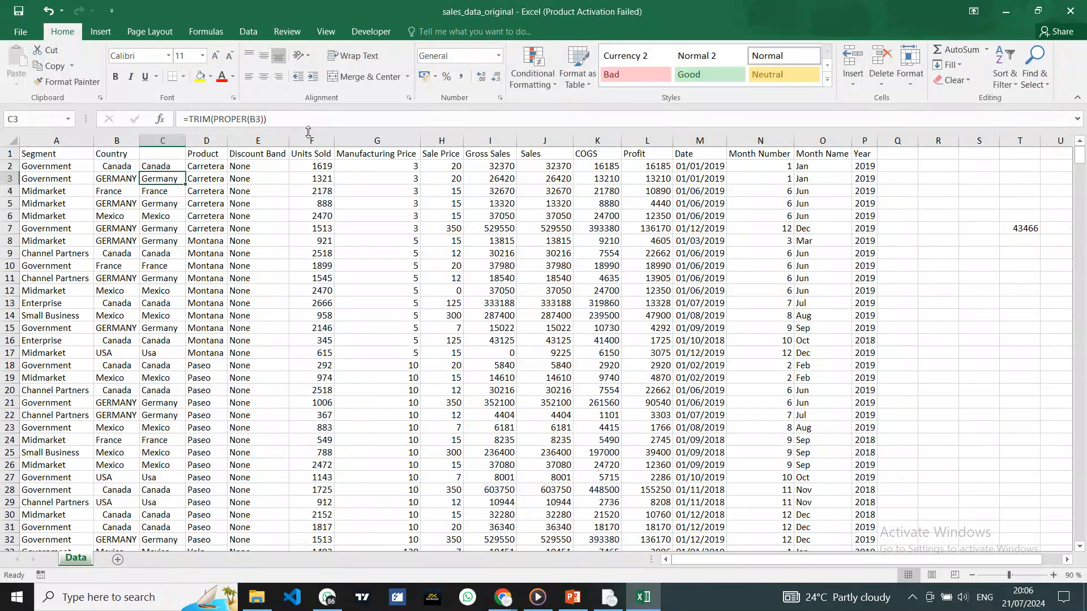
Step: Fill the CLEAN(TRIM(PROPER)) formula from C2 down column C to the end of the data
{"action": "left_click", "coordinate": [170, 165]}
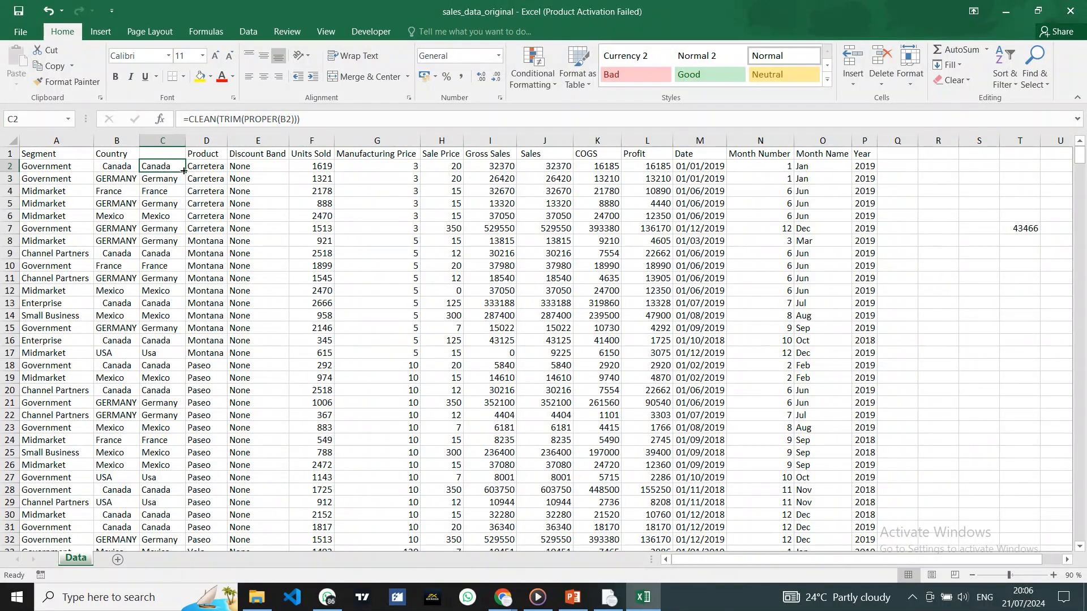
{"action": "double_click", "coordinate": [185, 172]}
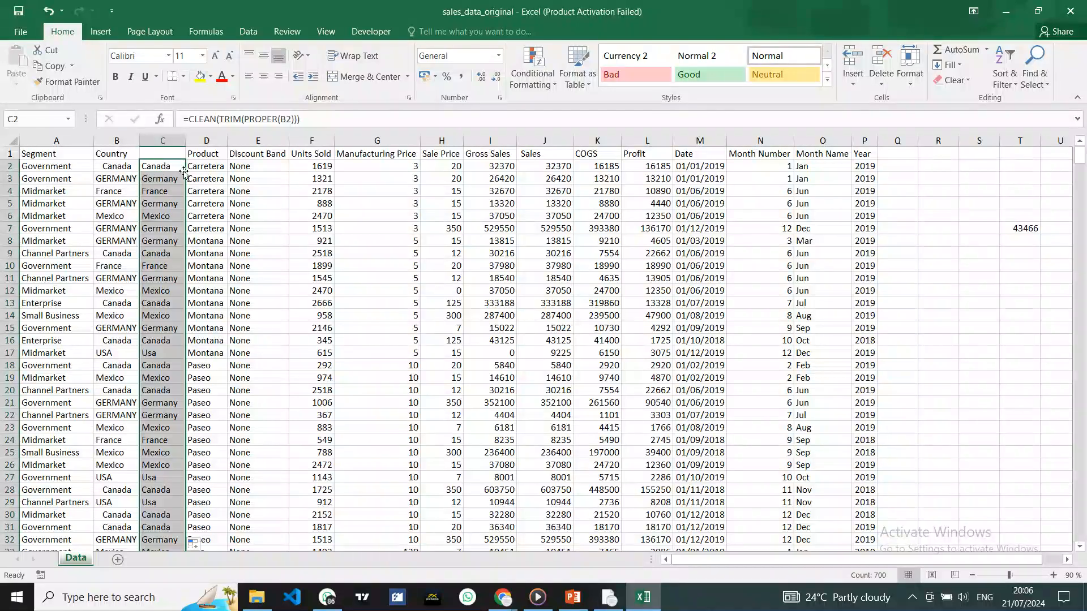
{"action": "left_click", "coordinate": [976, 229]}
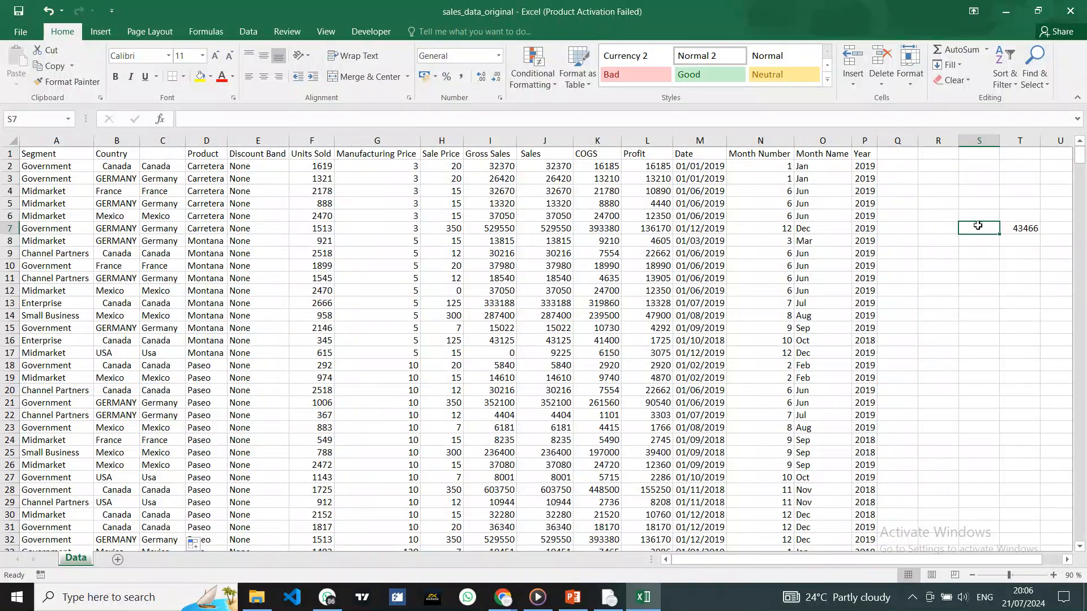
Step: Copy the GERMANY entry from cell B3 into the empty cell S6
{"action": "left_click", "coordinate": [118, 177]}
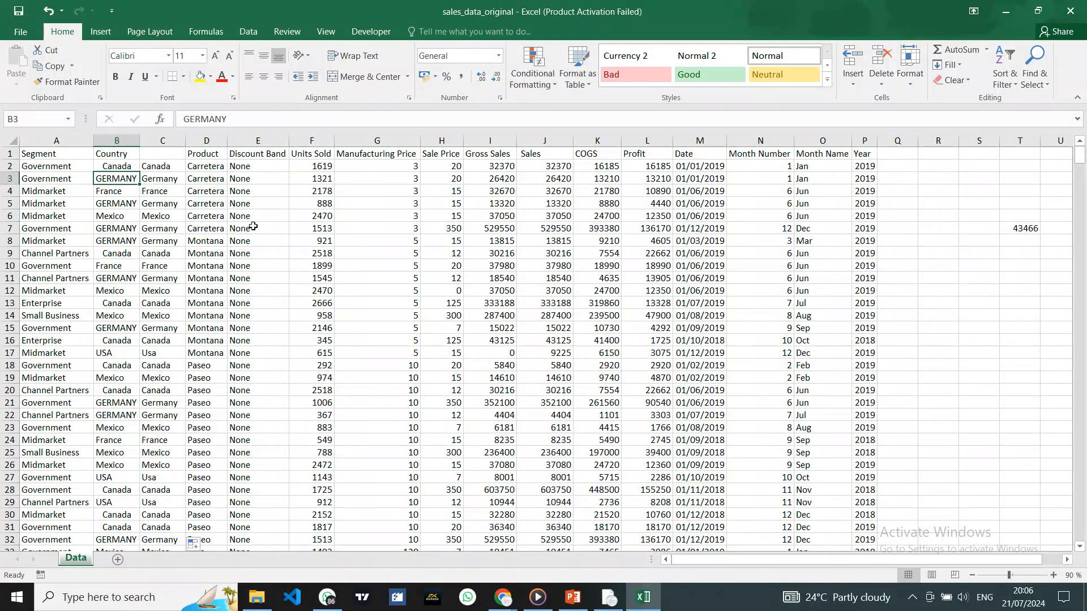
{"action": "key", "text": "ctrl+c"}
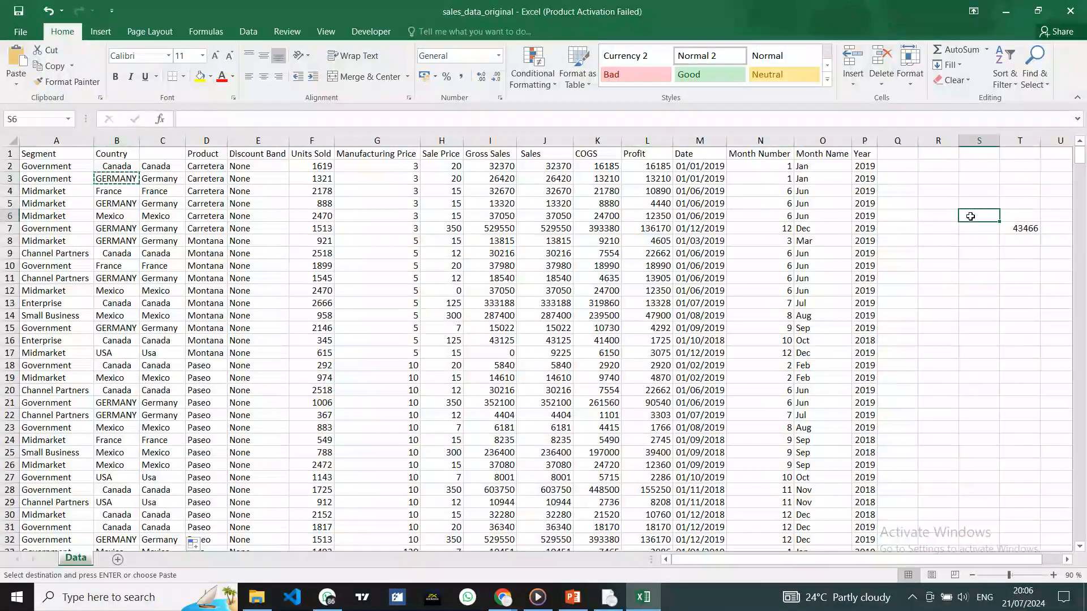
{"action": "left_click", "coordinate": [982, 216]}
{"action": "key", "text": "ctrl+v"}
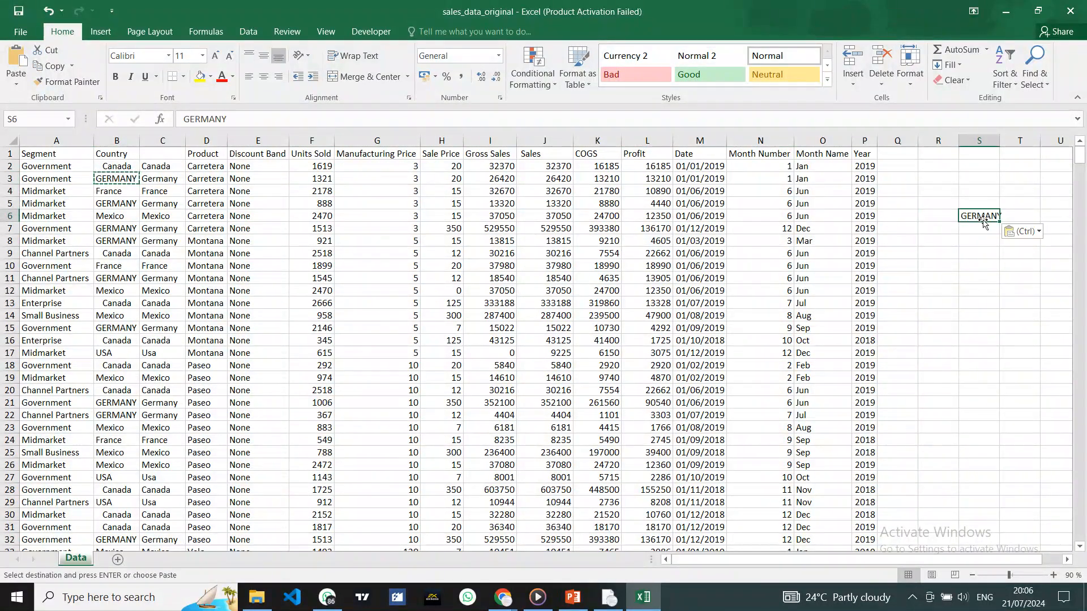
Step: Insert a line break after GERM in cell S6 and check how the split entry reads
{"action": "double_click", "coordinate": [981, 216]}
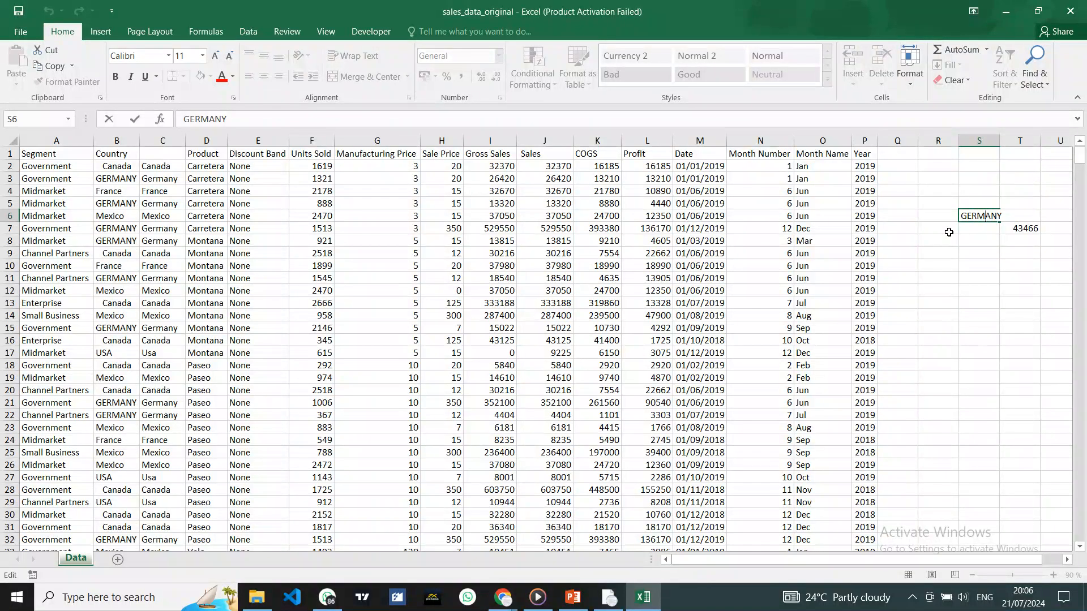
{"action": "key", "text": "alt+Return"}
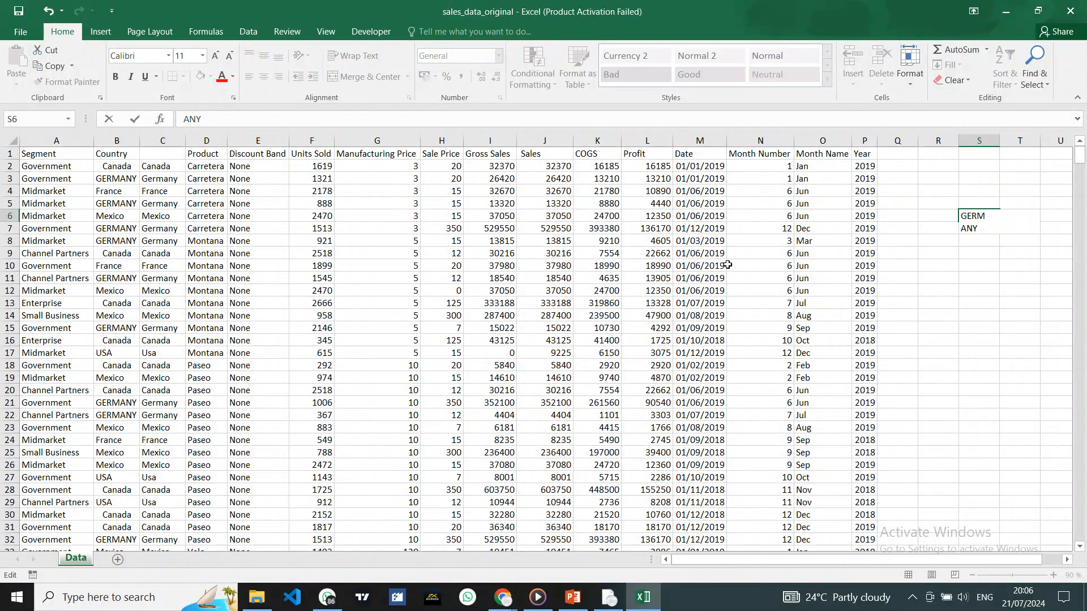
{"action": "left_click", "coordinate": [981, 252]}
{"action": "left_click", "coordinate": [977, 227]}
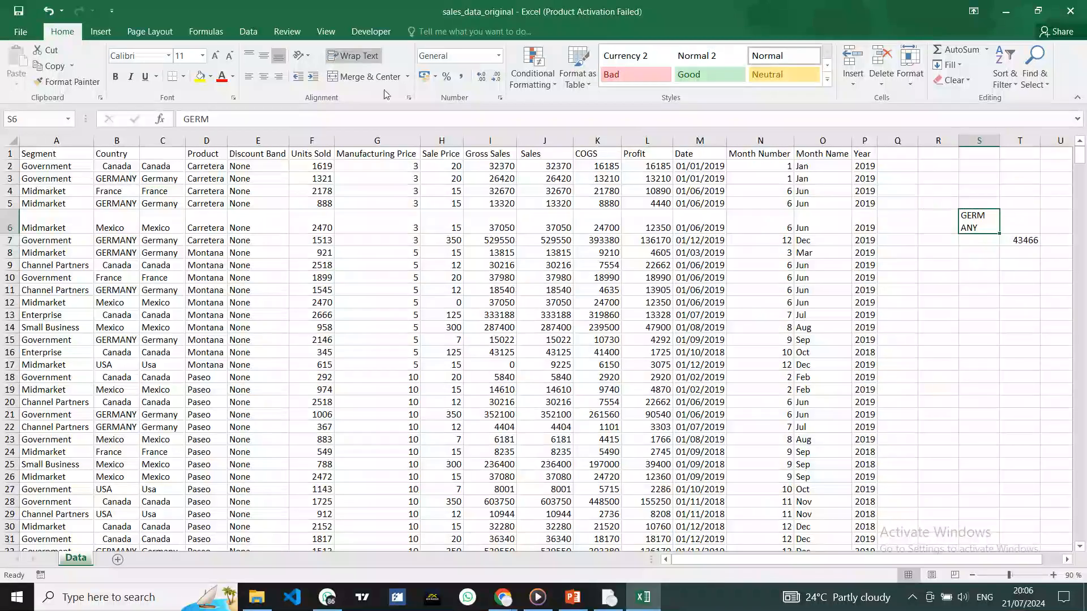
{"action": "left_click", "coordinate": [217, 118]}
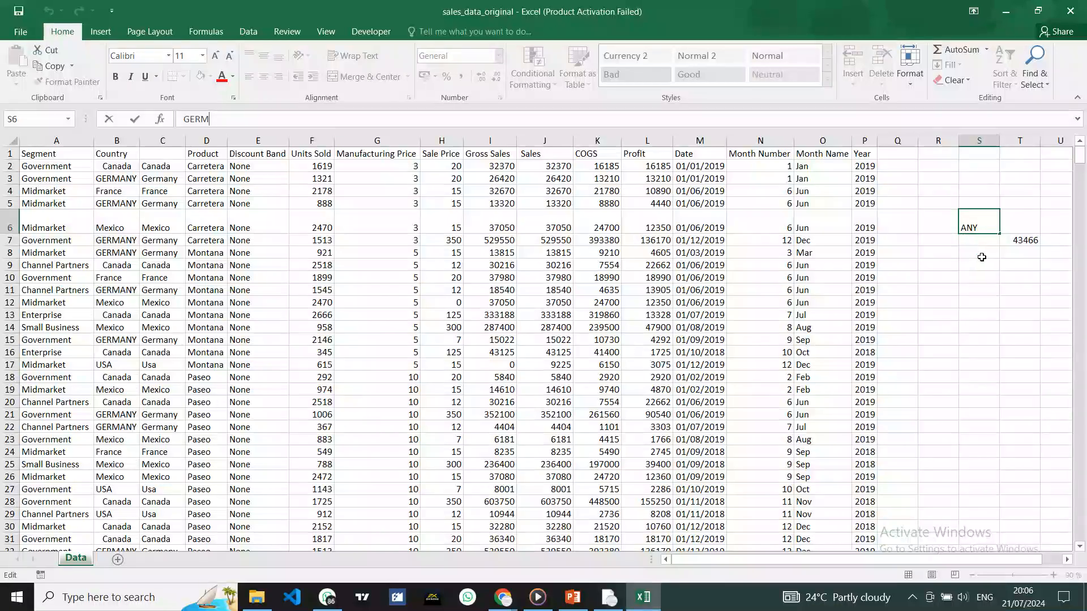
{"action": "left_click", "coordinate": [988, 228]}
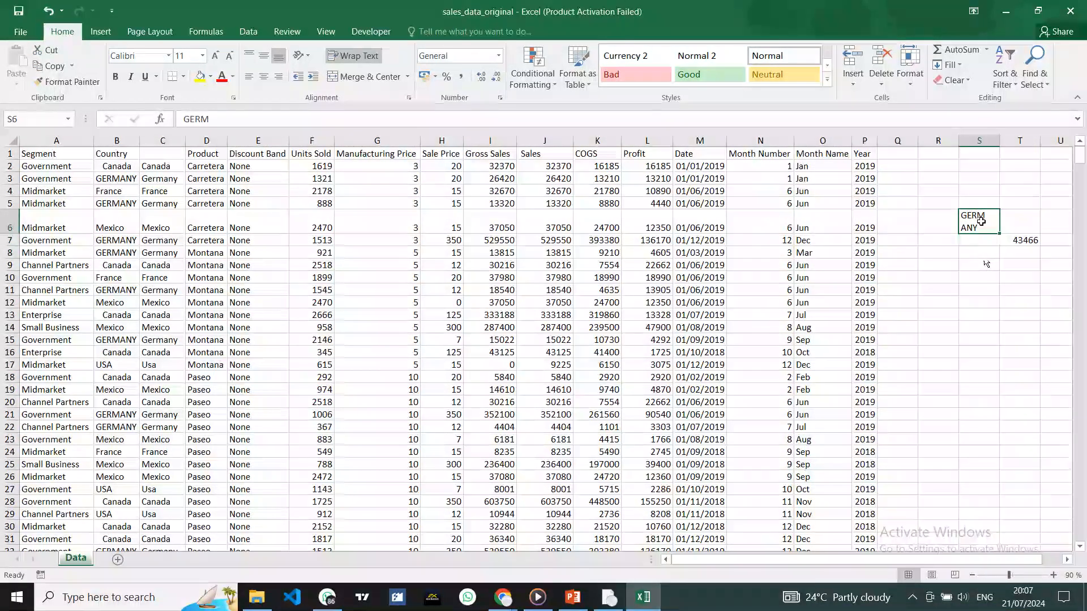
Step: Enter =CLEAN(S6) in cell S9 and widen column S slightly to fit the text
{"action": "left_click", "coordinate": [973, 269]}
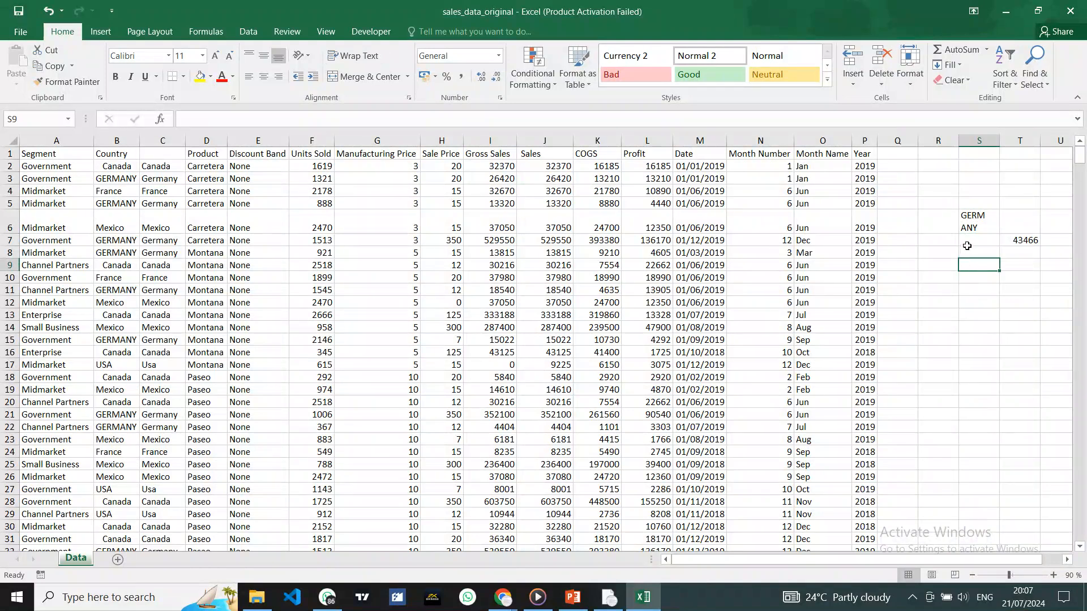
{"action": "double_click", "coordinate": [977, 268]}
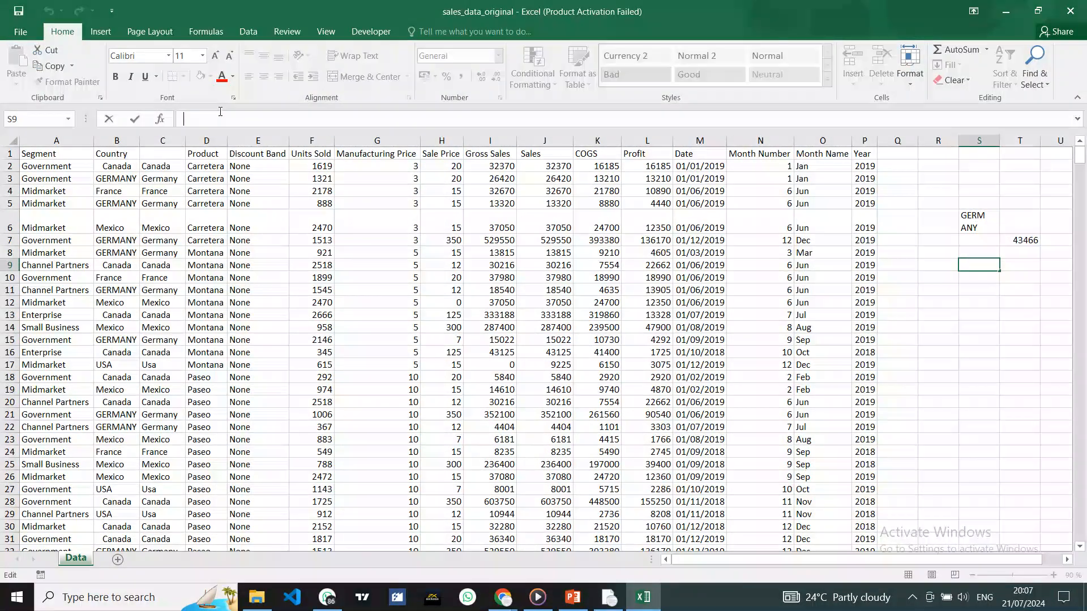
{"action": "type", "text": "="}
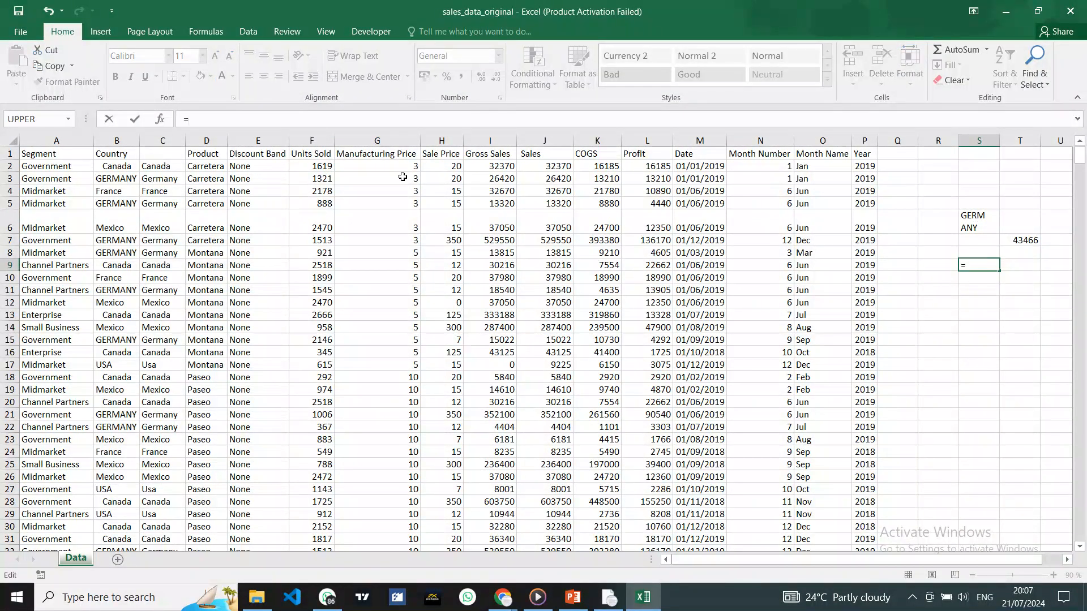
{"action": "type", "text": "cle"}
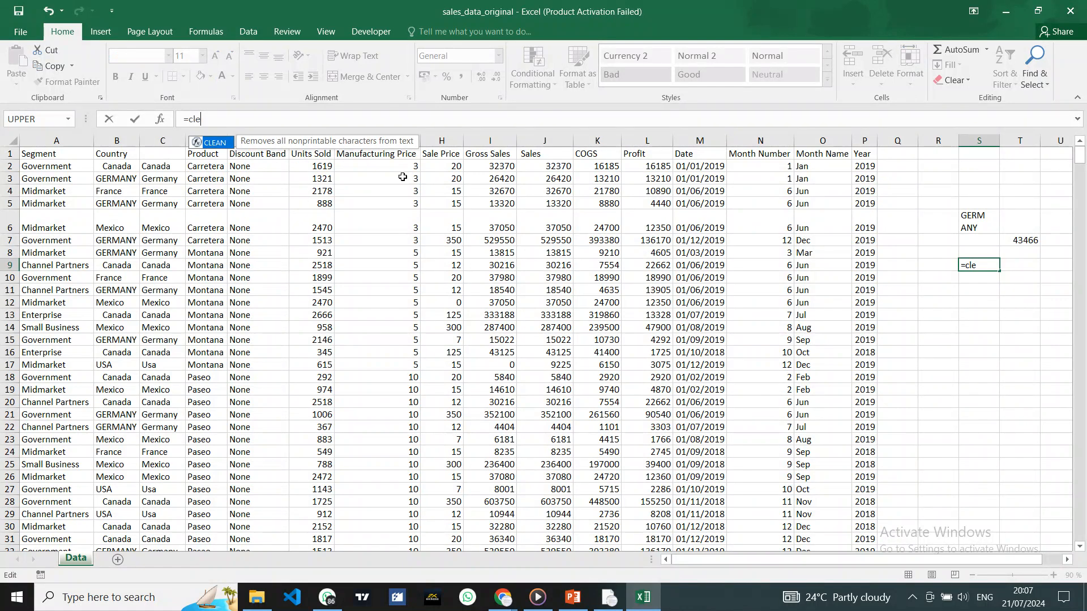
{"action": "double_click", "coordinate": [208, 143]}
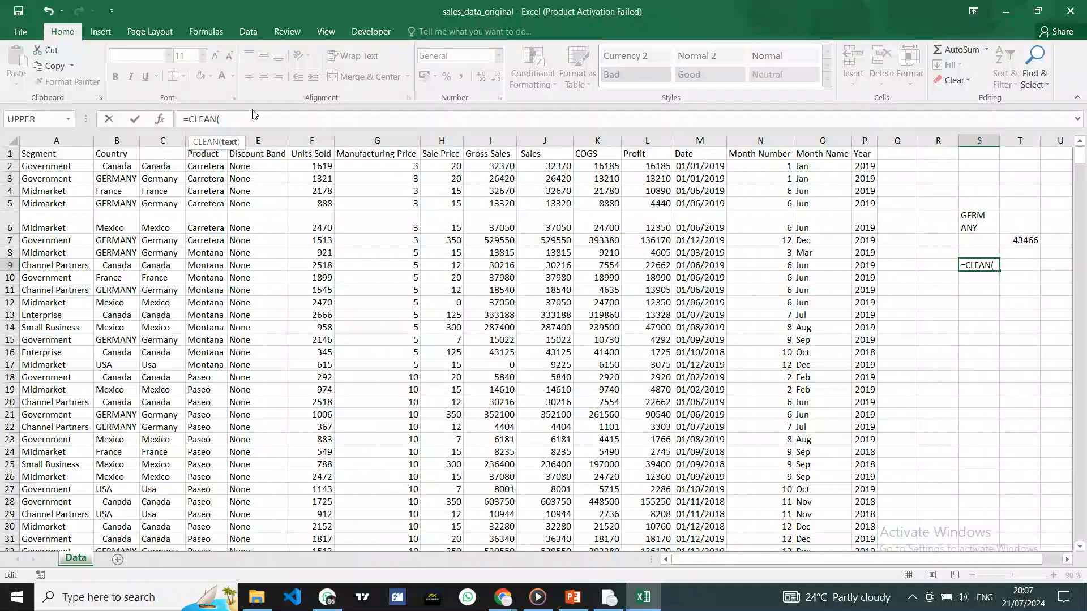
{"action": "left_click", "coordinate": [978, 220]}
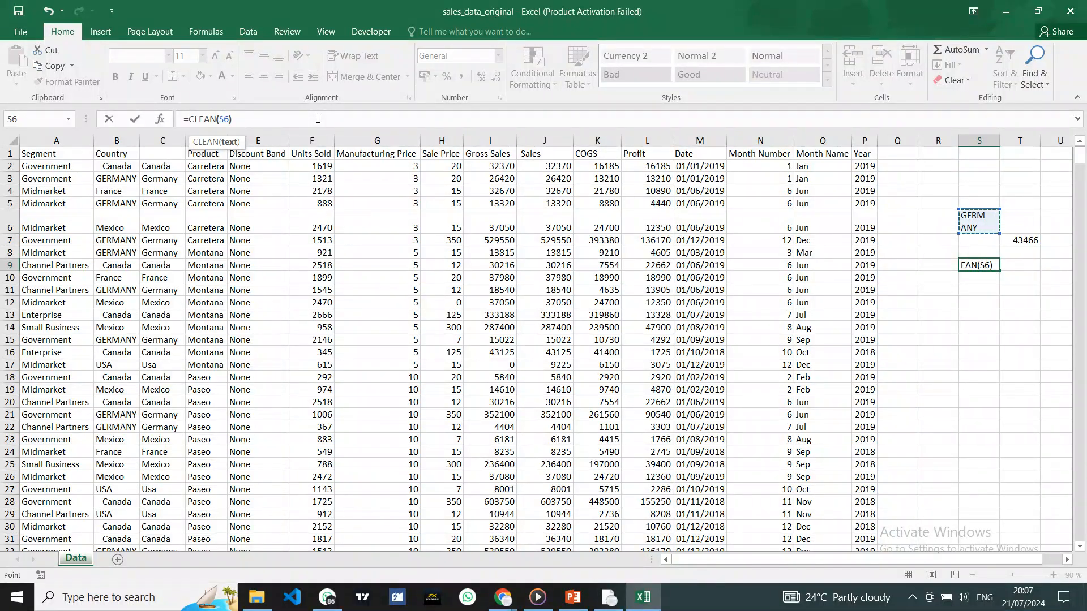
{"action": "type", "text": ")"}
{"action": "key", "text": "Return"}
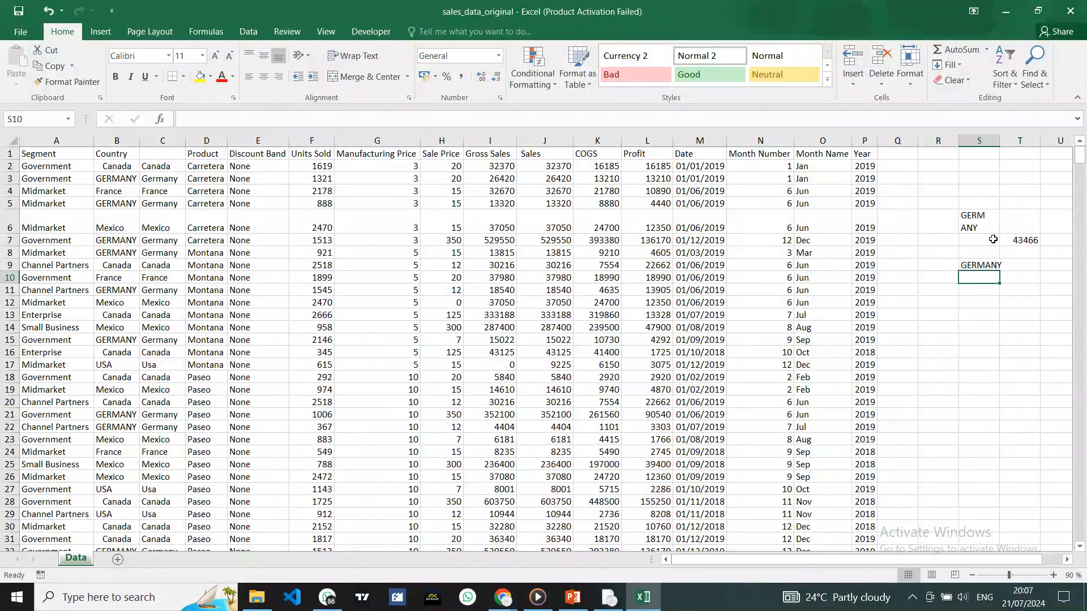
{"action": "left_click_drag", "start_coordinate": [999, 138], "coordinate": [1004, 138]}
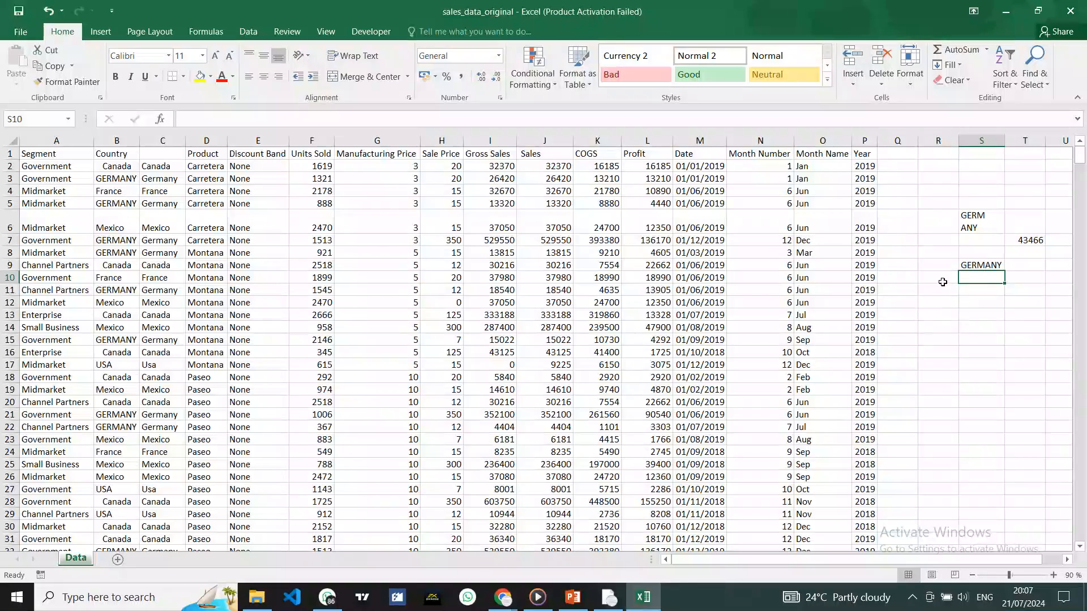
Step: Clear the split GERMANY sample text from cell S6
{"action": "left_click", "coordinate": [983, 265]}
{"action": "left_click", "coordinate": [979, 223]}
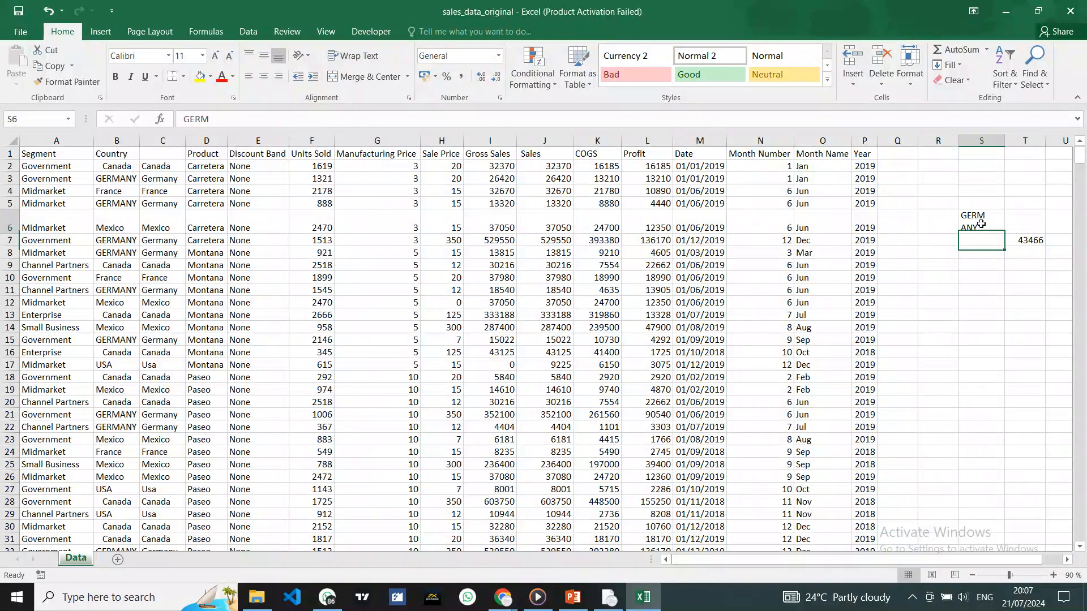
{"action": "key", "text": "Delete"}
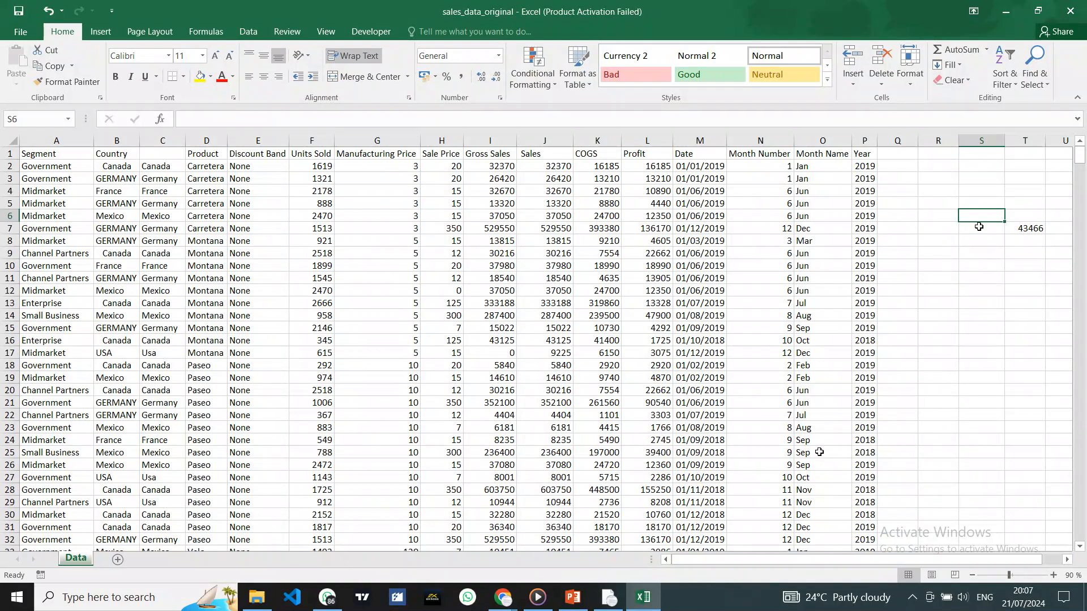
Step: Review the data-cleaning Agenda slide in PowerPoint, then return to the Excel workbook and inspect the formula in cell C2
{"action": "left_click", "coordinate": [573, 597]}
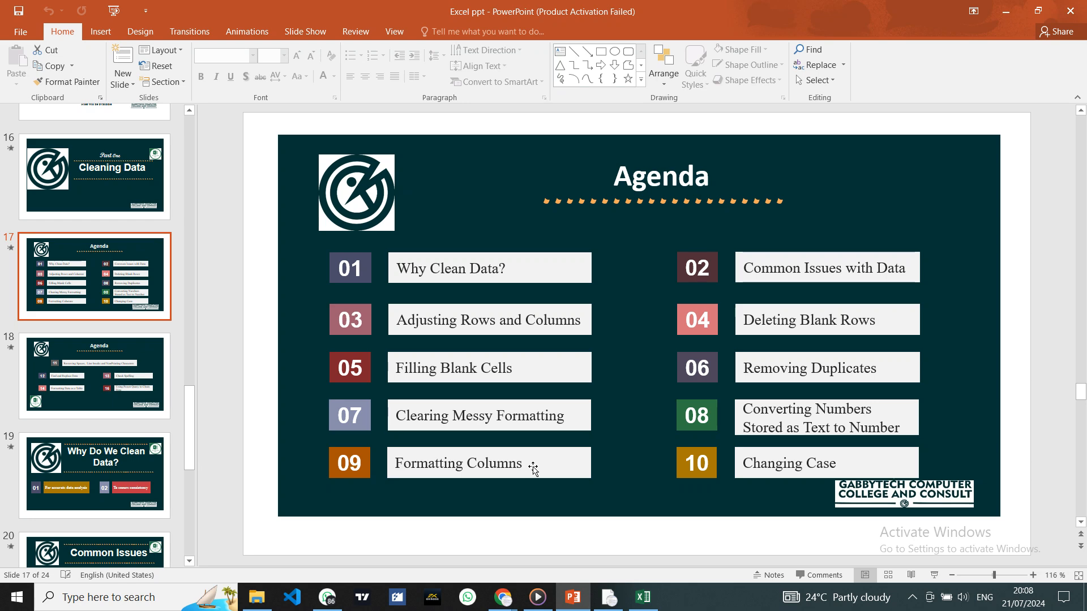
{"action": "left_click", "coordinate": [645, 598]}
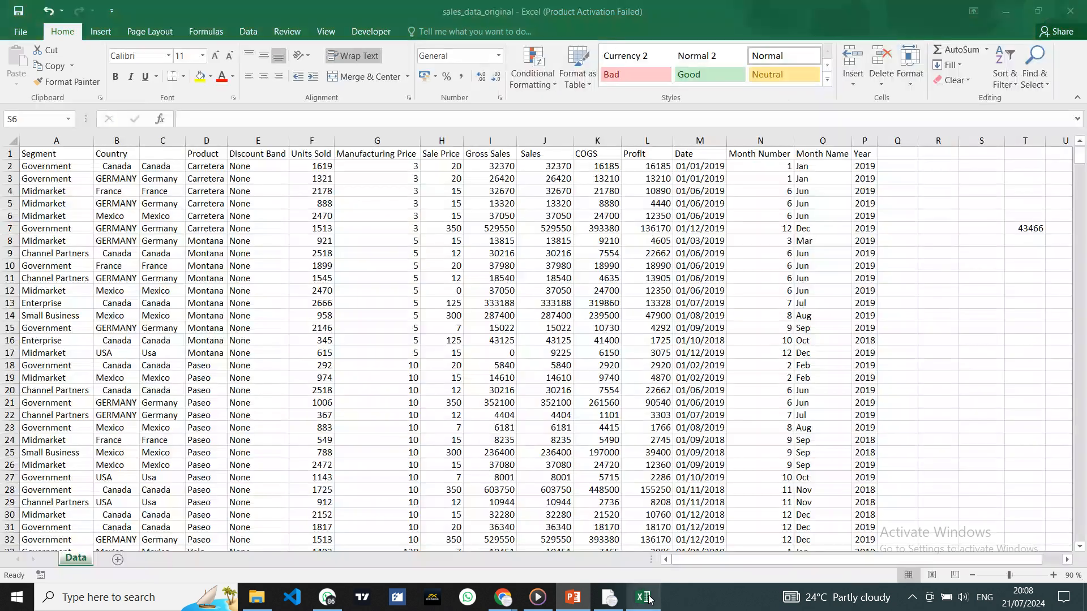
{"action": "left_click", "coordinate": [157, 166]}
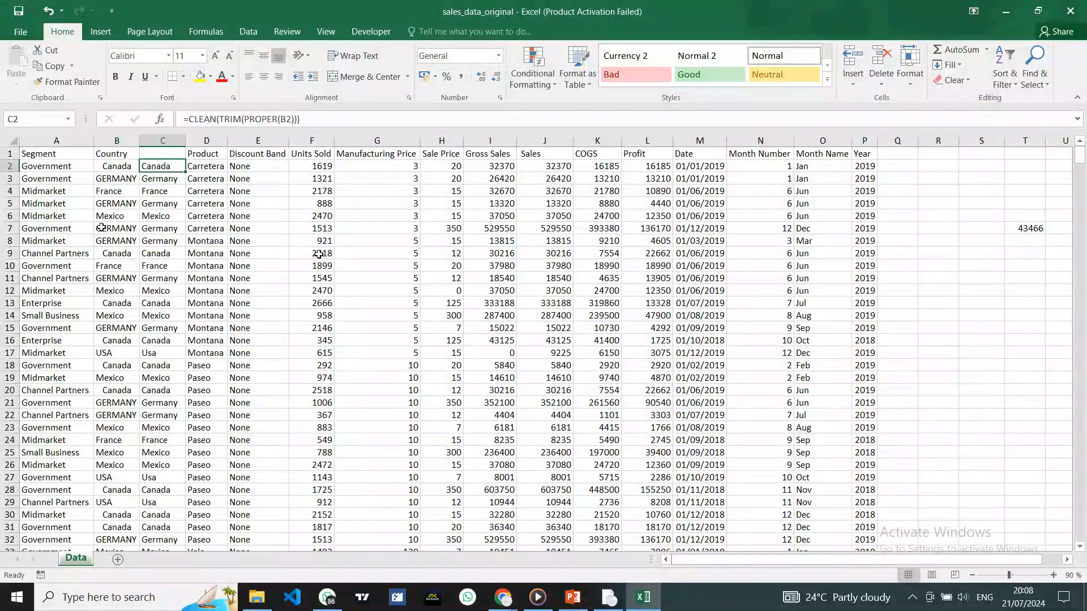
Step: Clear all the original Country values in column B from B2 to the end of the data
{"action": "left_click", "coordinate": [117, 167]}
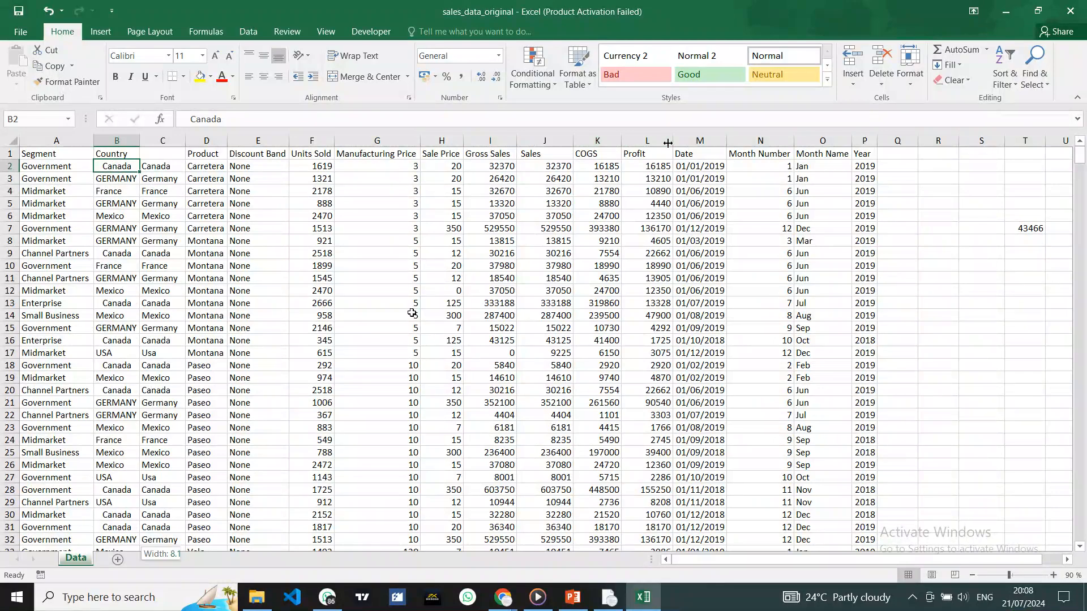
{"action": "key", "text": "ctrl+shift+Down"}
{"action": "key", "text": "Delete"}
{"action": "key", "text": "ctrl+BackSpace"}
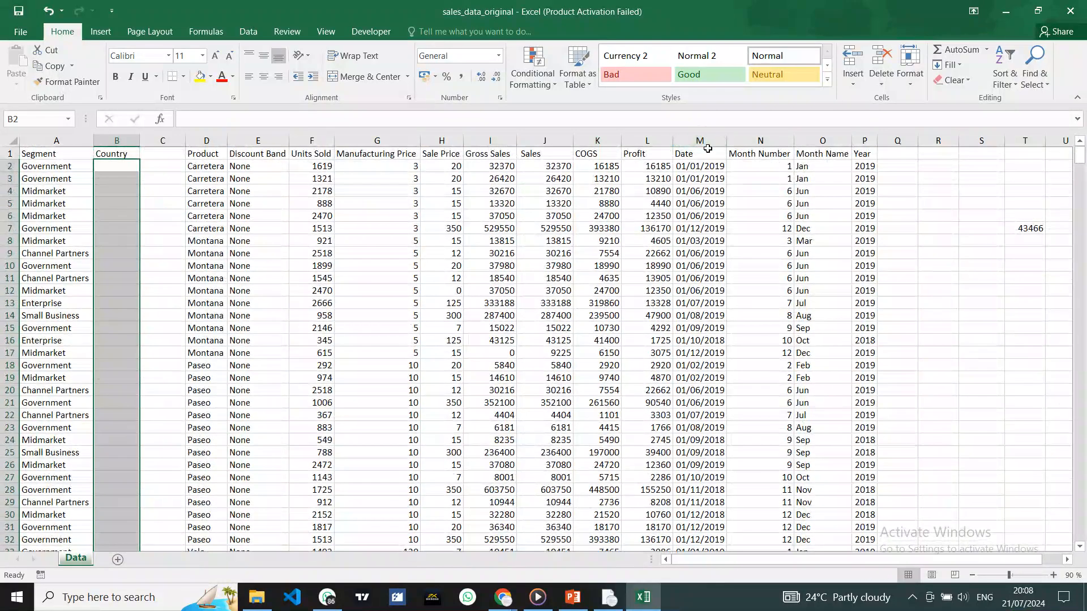
Step: Undo the clearing of the Country values in column B and compare the formulas in C2 and C3 with their source cells
{"action": "key", "text": "ctrl+z"}
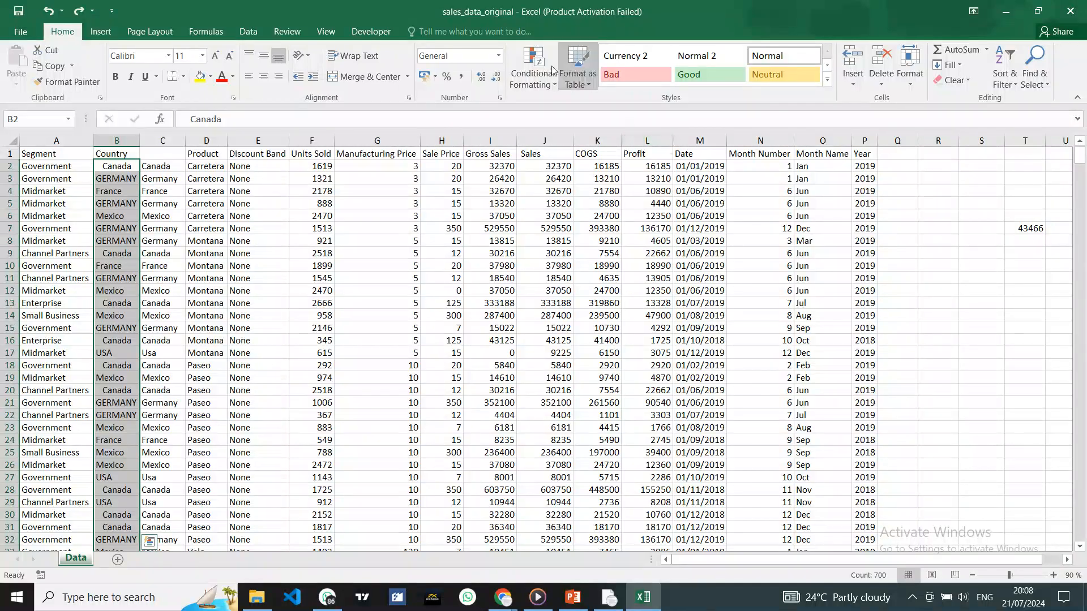
{"action": "left_click", "coordinate": [164, 168]}
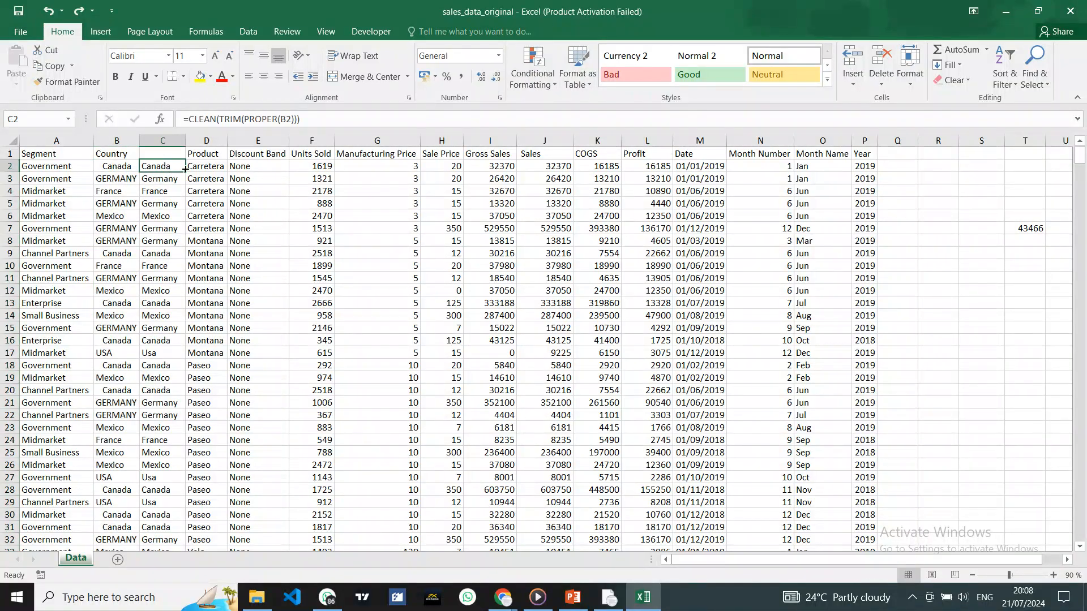
{"action": "left_click", "coordinate": [123, 169]}
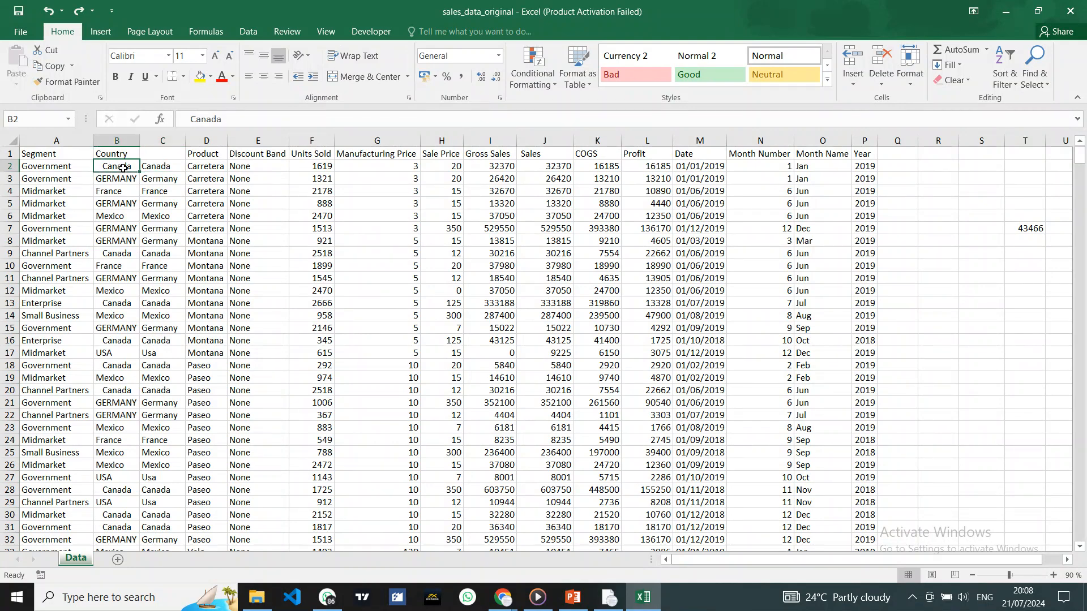
{"action": "left_click", "coordinate": [164, 166]}
{"action": "left_click", "coordinate": [166, 173]}
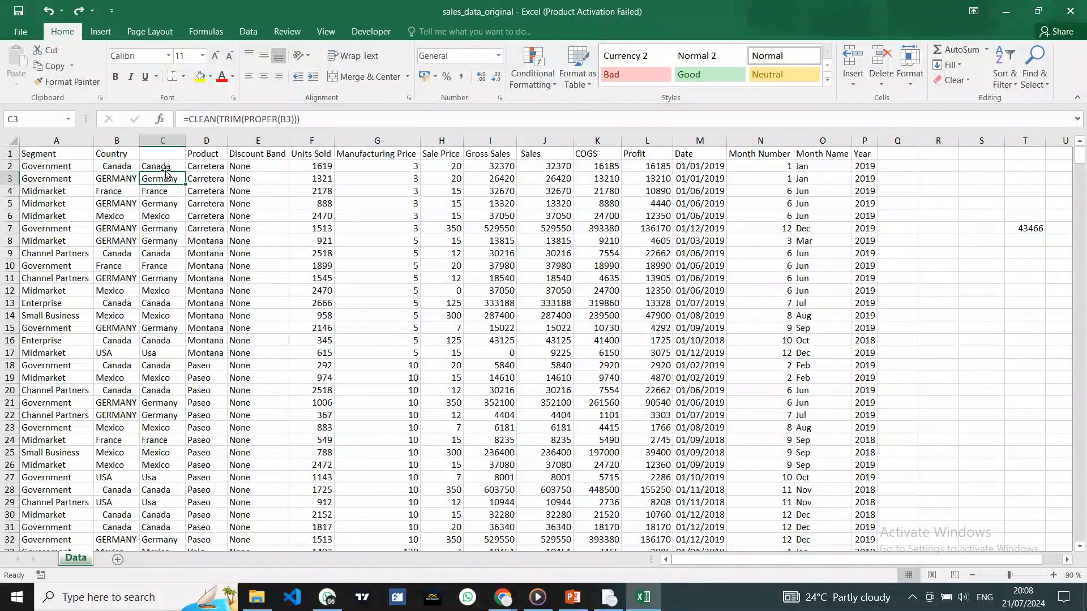
{"action": "left_click", "coordinate": [116, 177]}
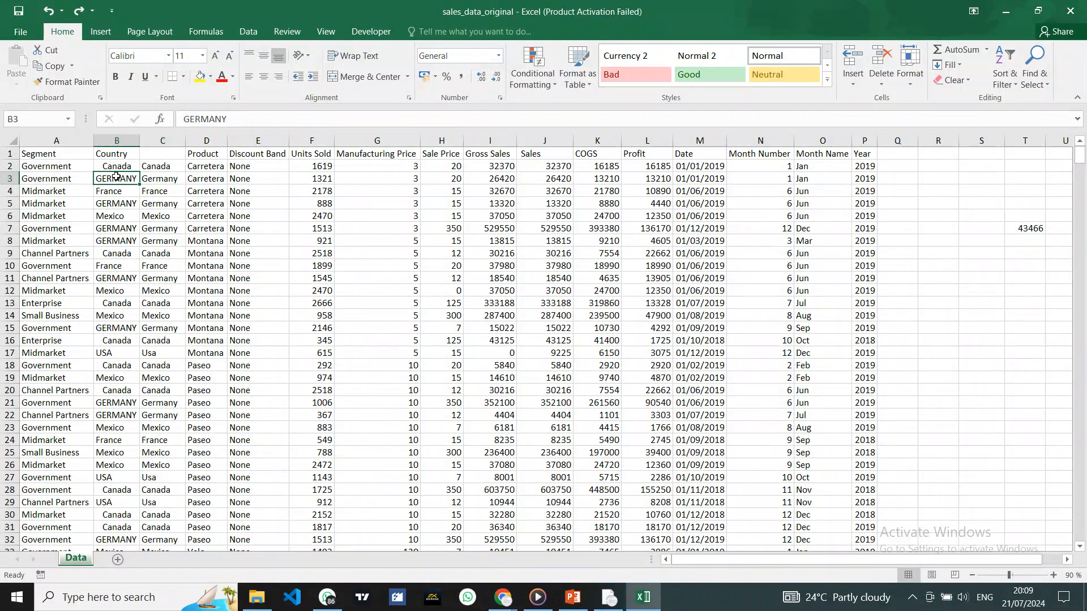
Step: Test the formula link to C2 by changing the entry in B2 to Canafda, and undo the edit
{"action": "double_click", "coordinate": [121, 165]}
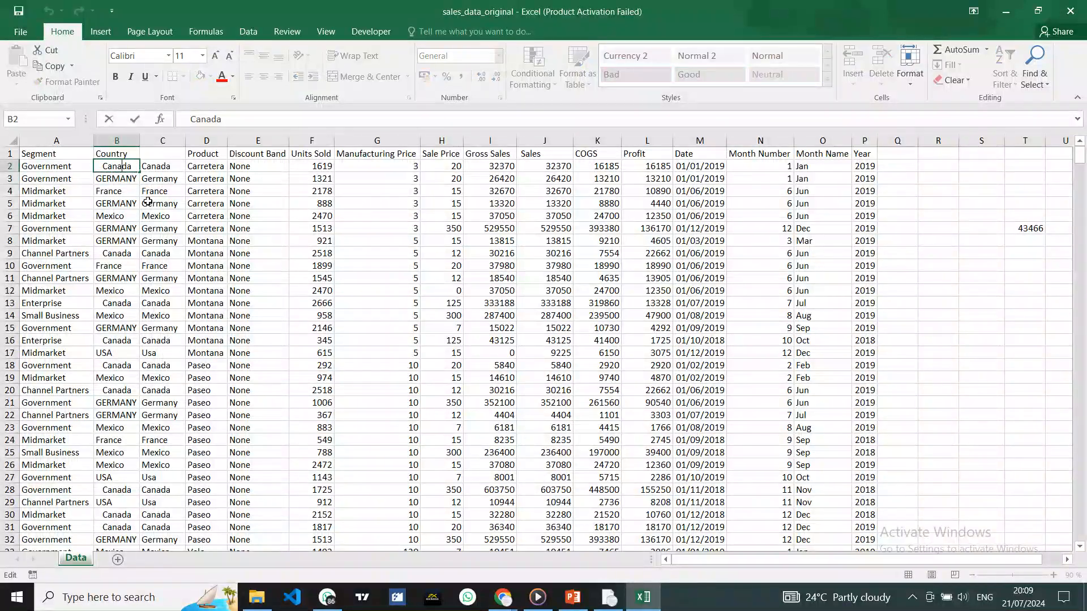
{"action": "type", "text": "f"}
{"action": "key", "text": "Return"}
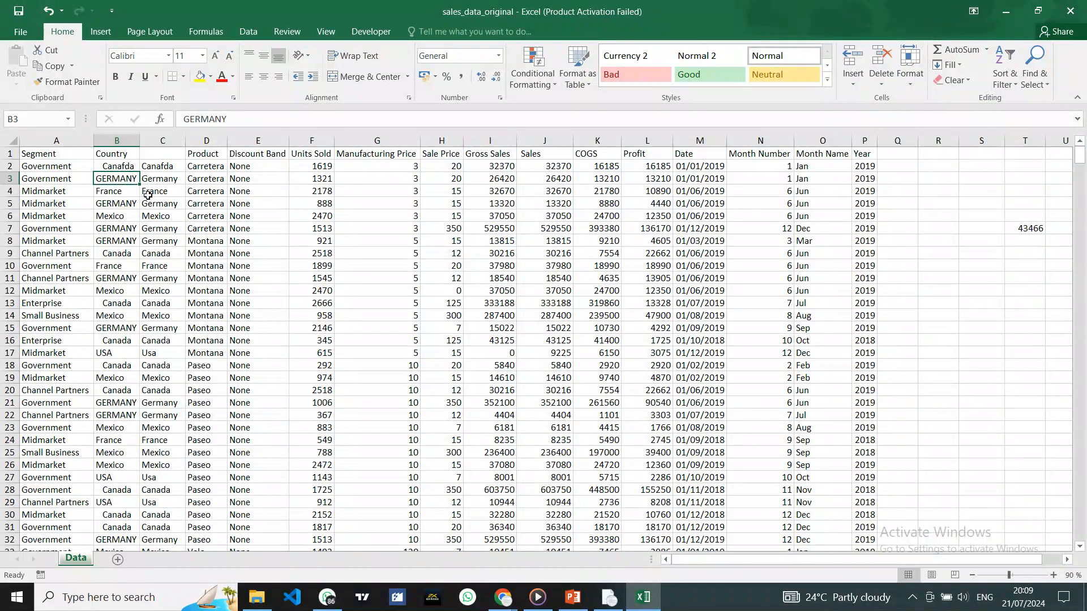
{"action": "key", "text": "ctrl+z"}
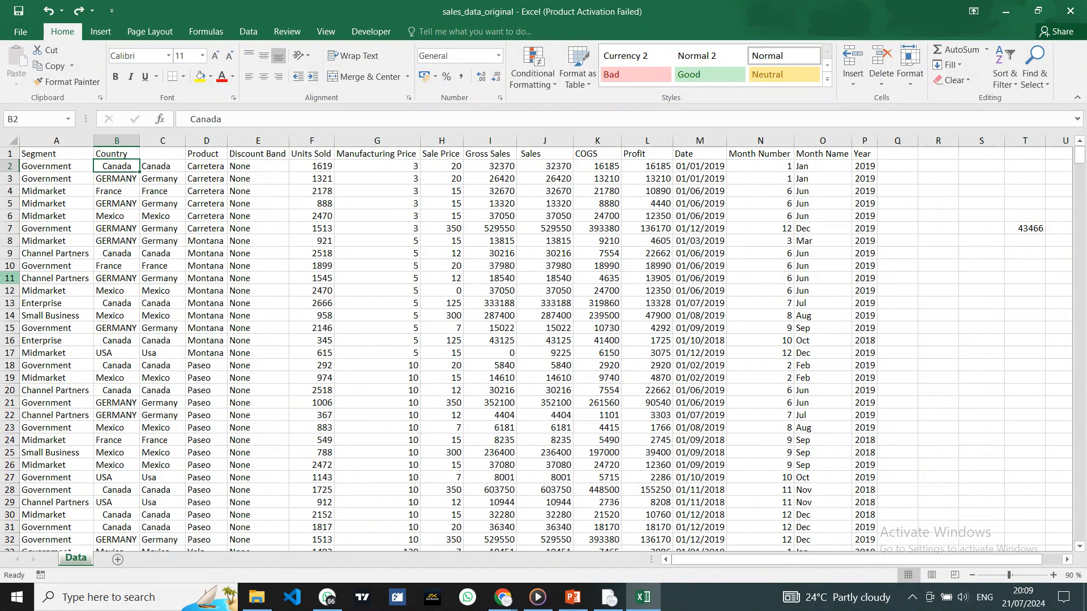
Step: Save the workbook
{"action": "key", "text": "ctrl+s"}
Step: Copy column C and paste it over itself as values only to replace the CLEAN(TRIM(PROPER())) formulas
{"action": "left_click", "coordinate": [162, 164]}
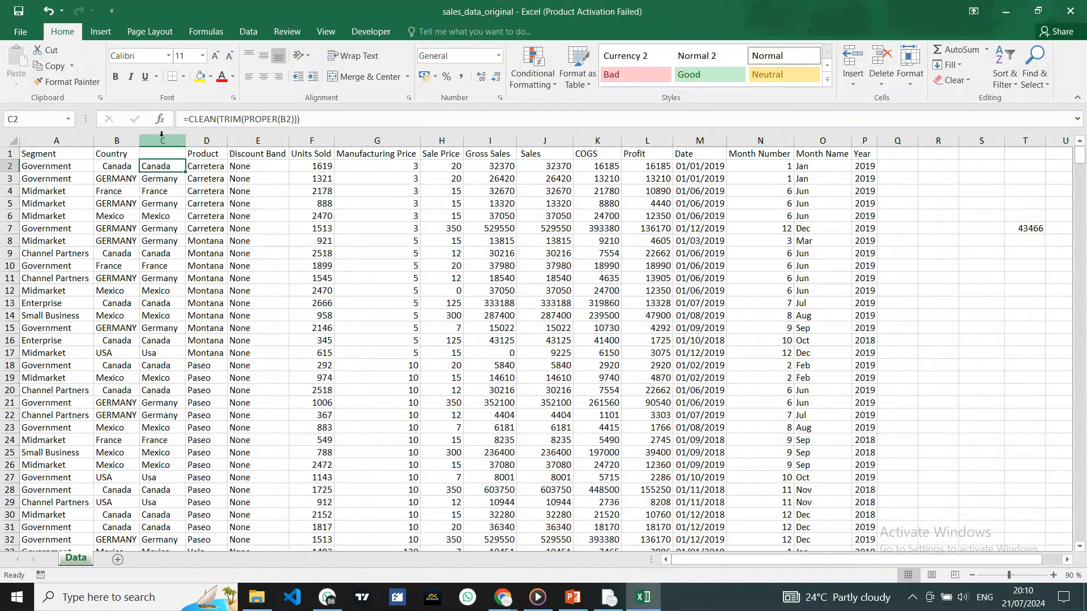
{"action": "left_click", "coordinate": [163, 141]}
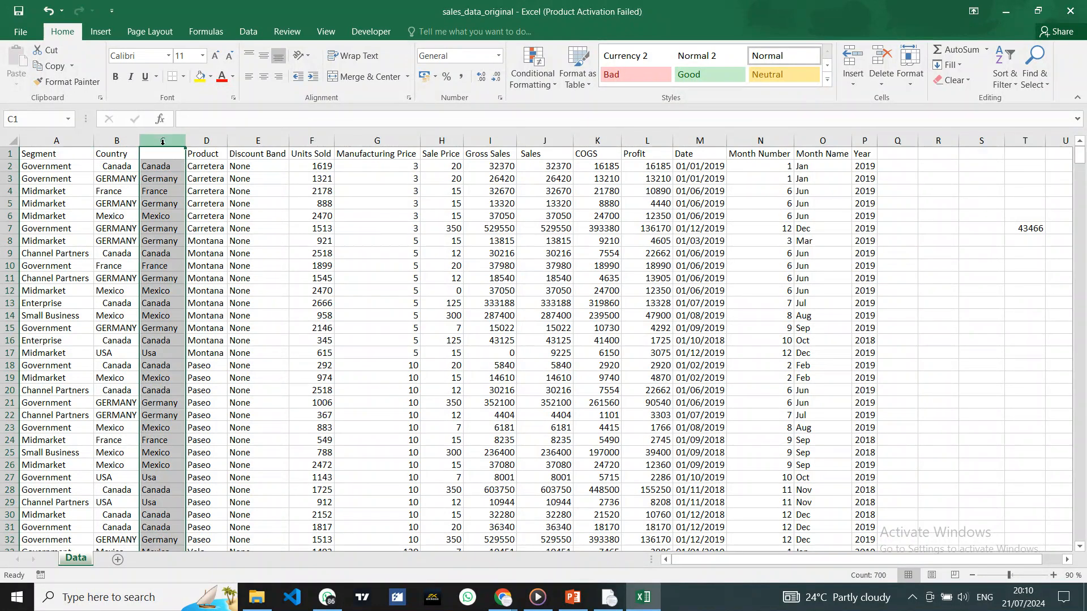
{"action": "key", "text": "ctrl+c"}
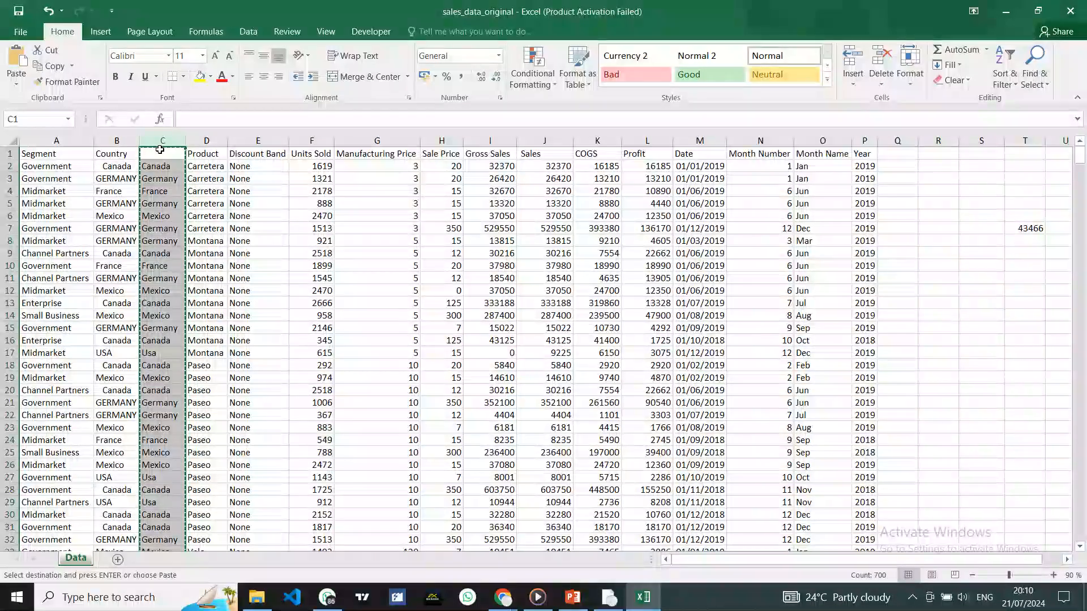
{"action": "left_click", "coordinate": [16, 85]}
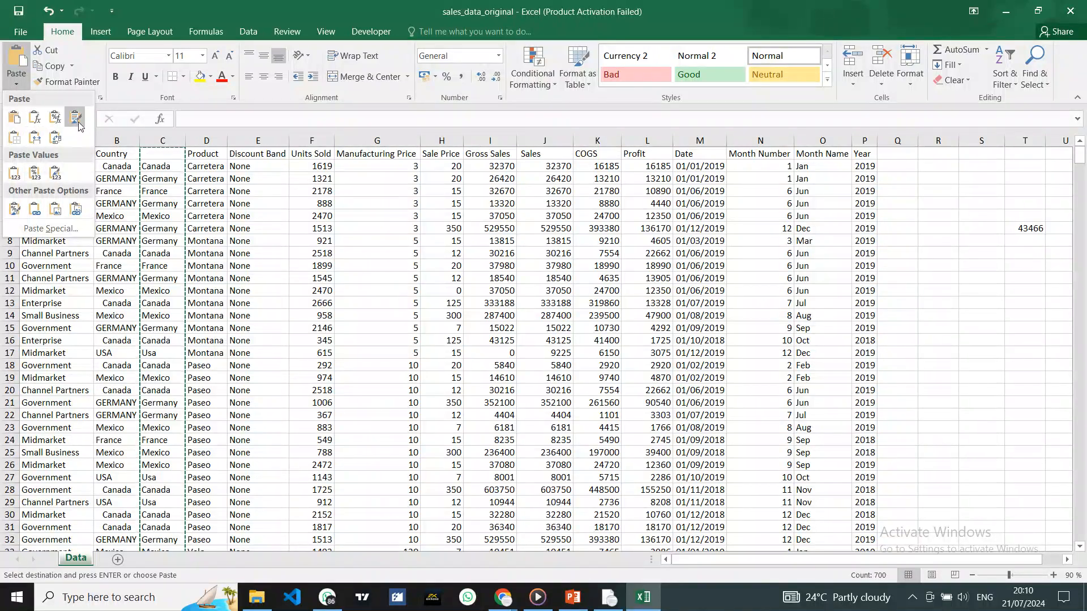
{"action": "left_click", "coordinate": [11, 178]}
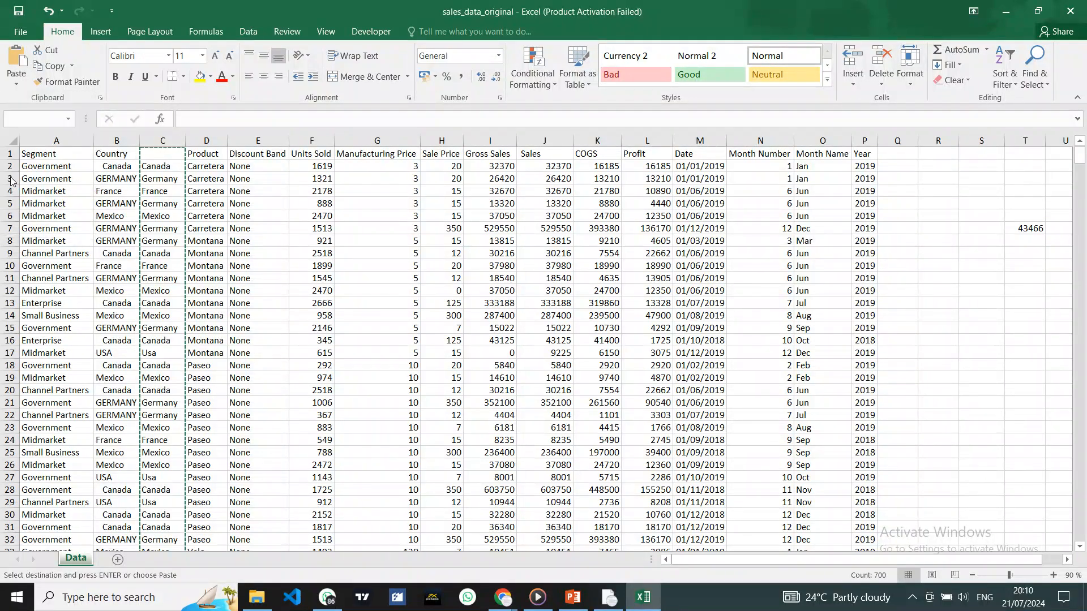
{"action": "left_click", "coordinate": [199, 186]}
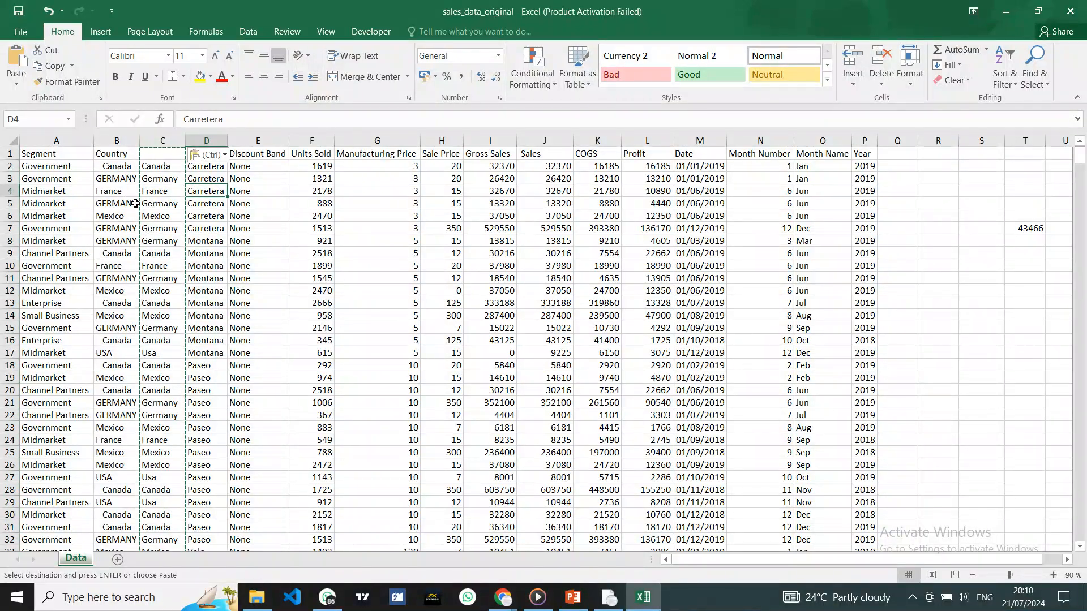
{"action": "key", "text": "Escape"}
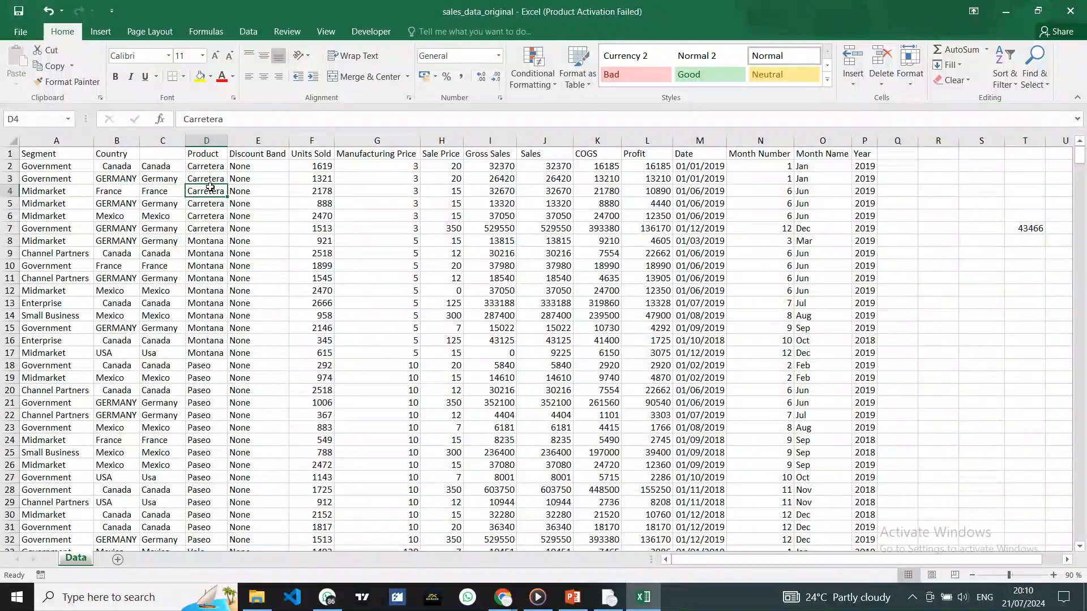
Step: Inspect the contents of cells C2, C3 and C5 to check whether they hold plain text or formulas
{"action": "left_click", "coordinate": [160, 169]}
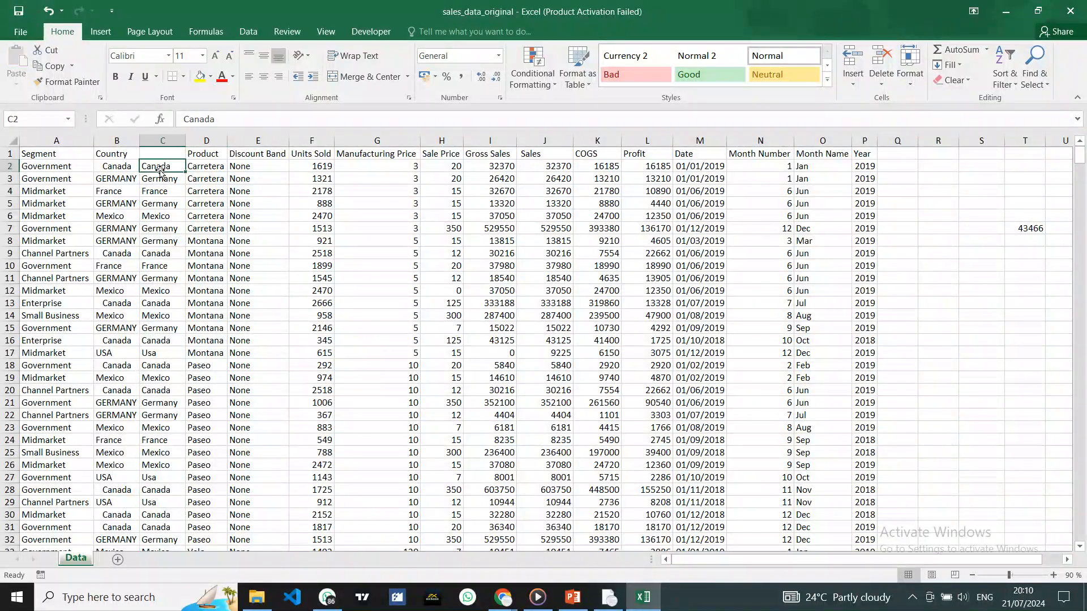
{"action": "double_click", "coordinate": [209, 120]}
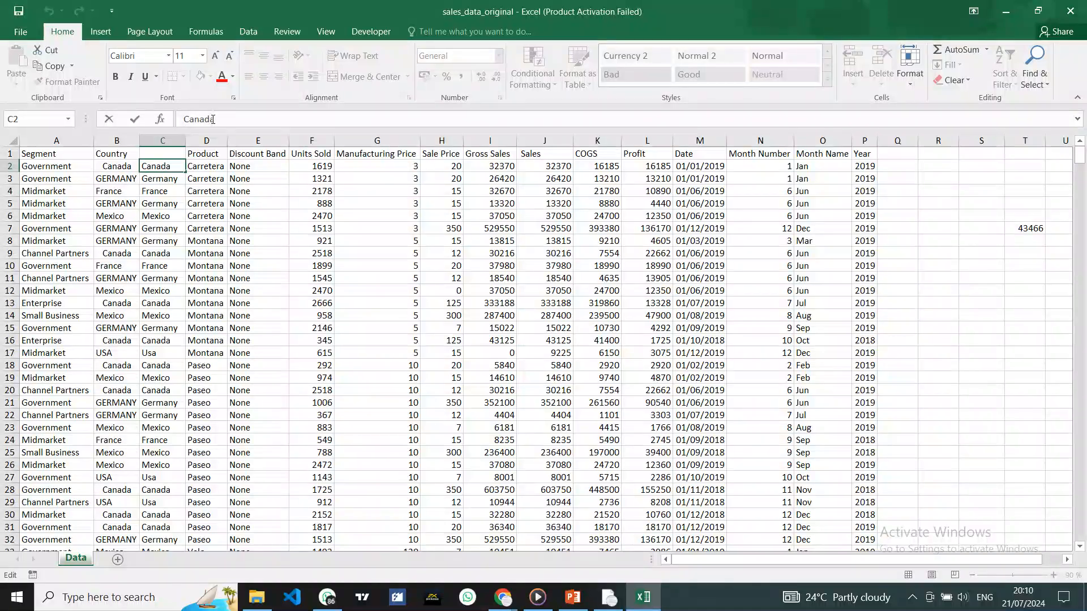
{"action": "left_click", "coordinate": [222, 118]}
{"action": "left_click", "coordinate": [151, 183]}
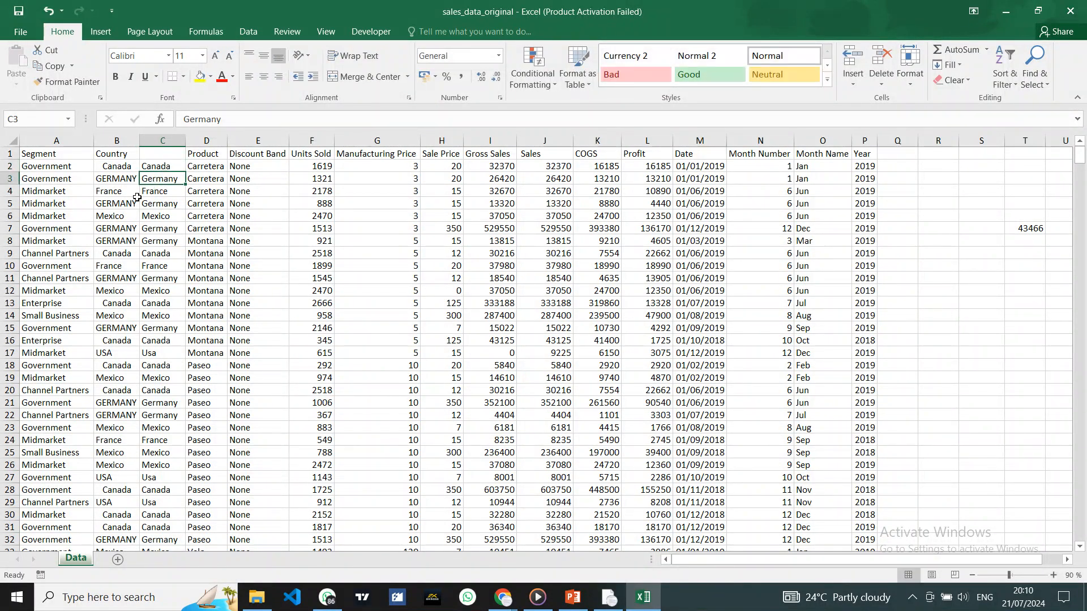
{"action": "left_click", "coordinate": [142, 203]}
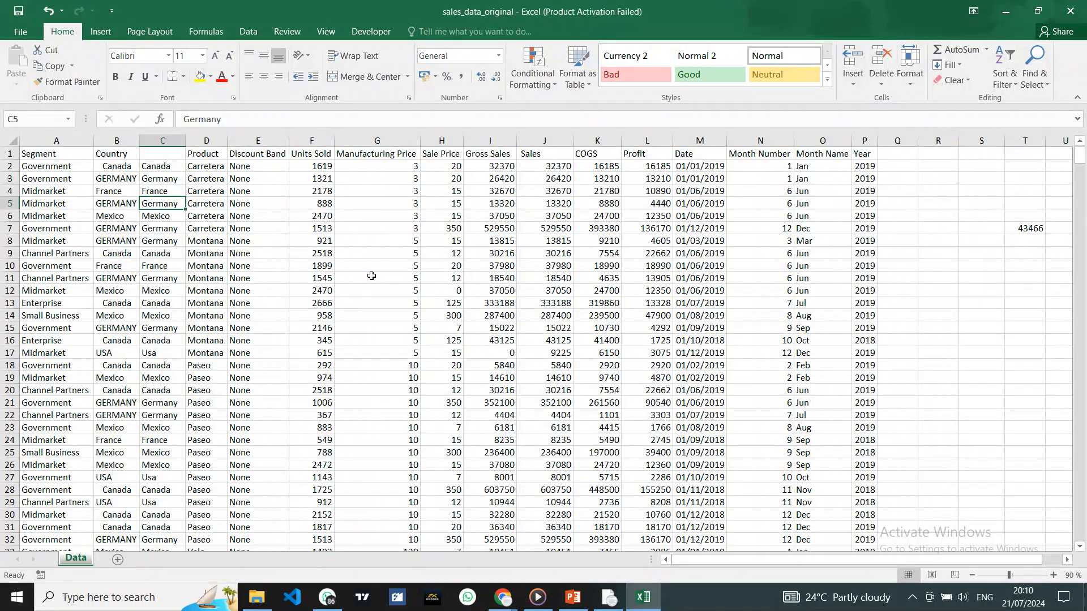
Step: Undo the values-only paste in column C and check the formula in cell C4
{"action": "key", "text": "ctrl+z"}
{"action": "key", "text": "ctrl+z"}
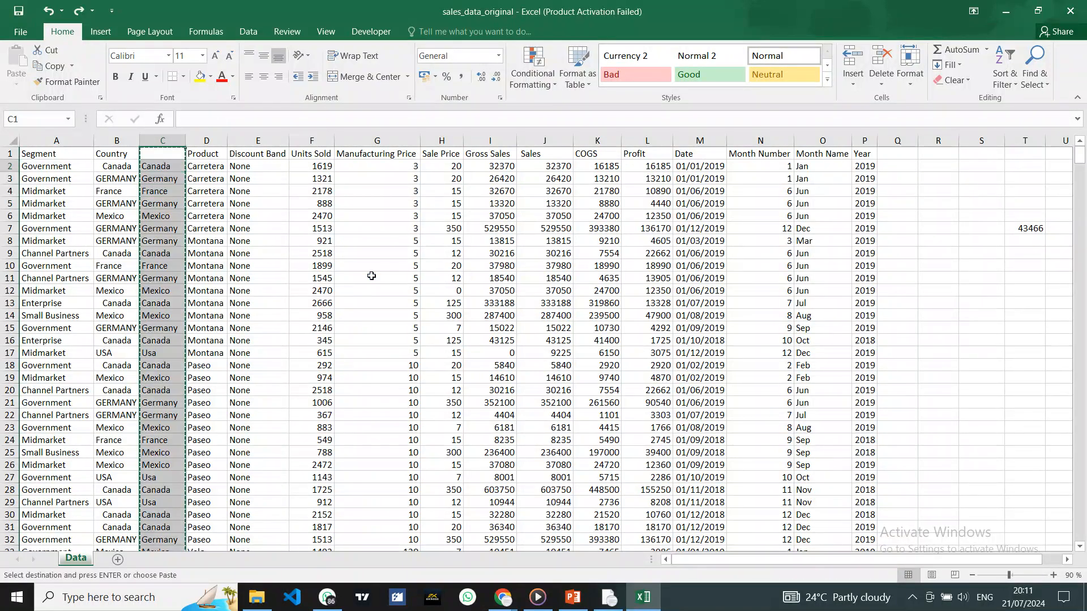
{"action": "left_click", "coordinate": [233, 215]}
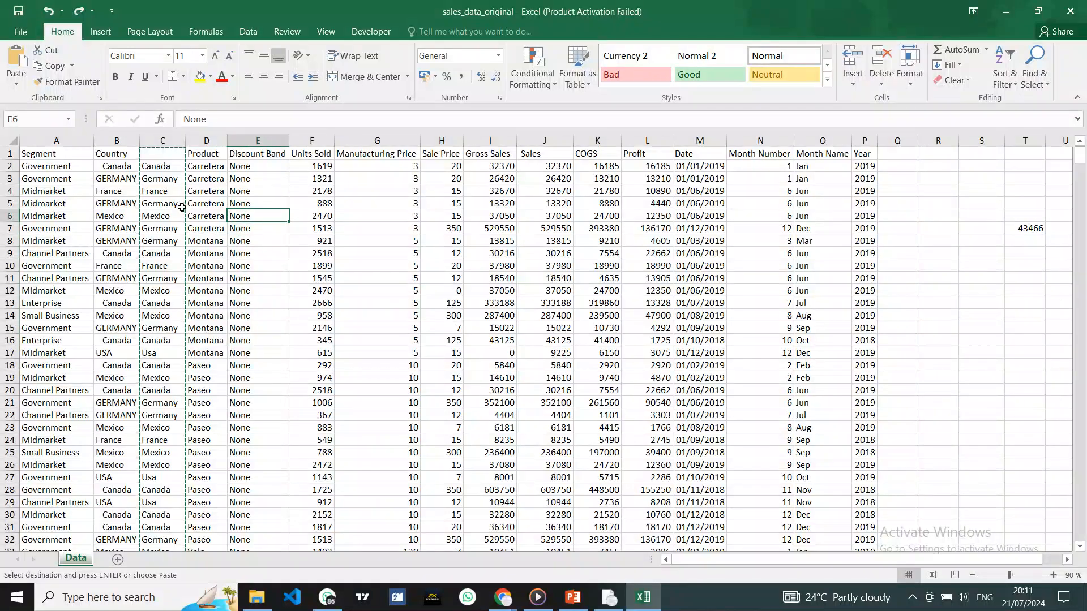
{"action": "left_click", "coordinate": [150, 191]}
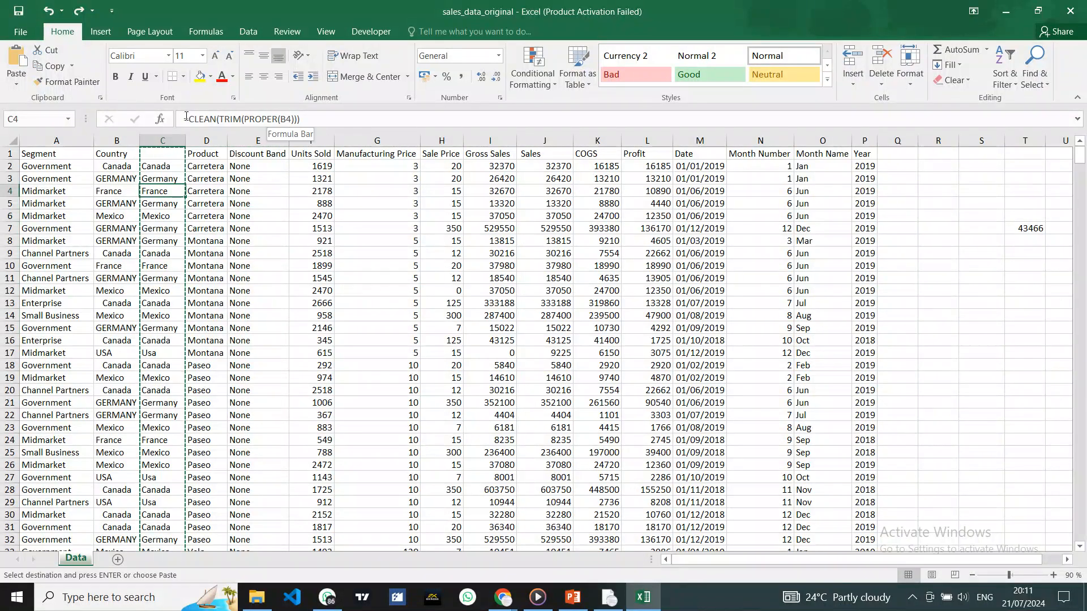
Step: Convert column C's country formulas to static values with a values-only paste in place, and check the content of C2
{"action": "left_click", "coordinate": [161, 139]}
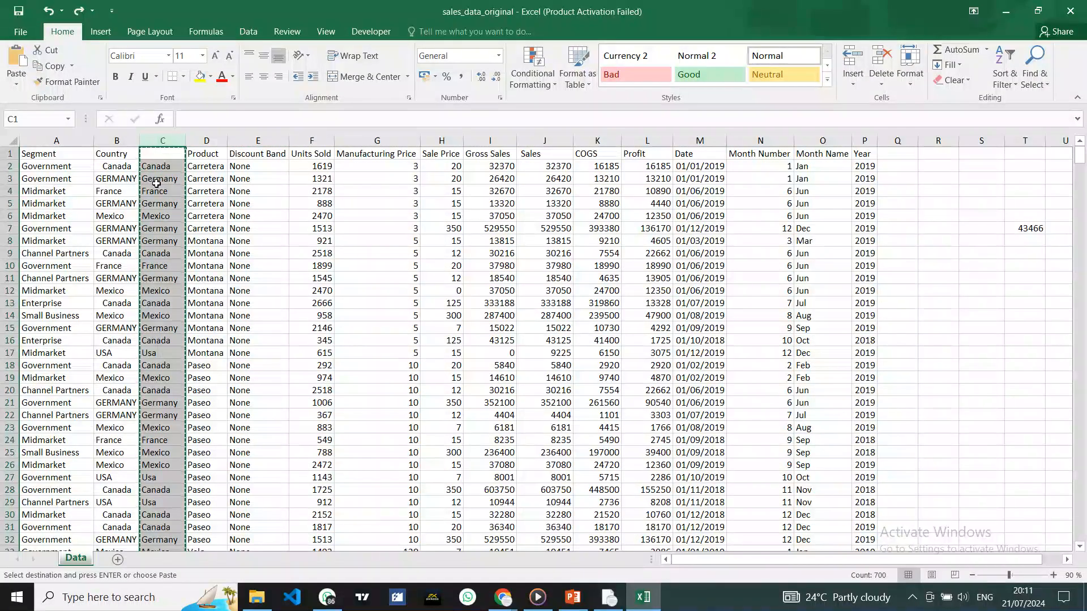
{"action": "left_click", "coordinate": [17, 83]}
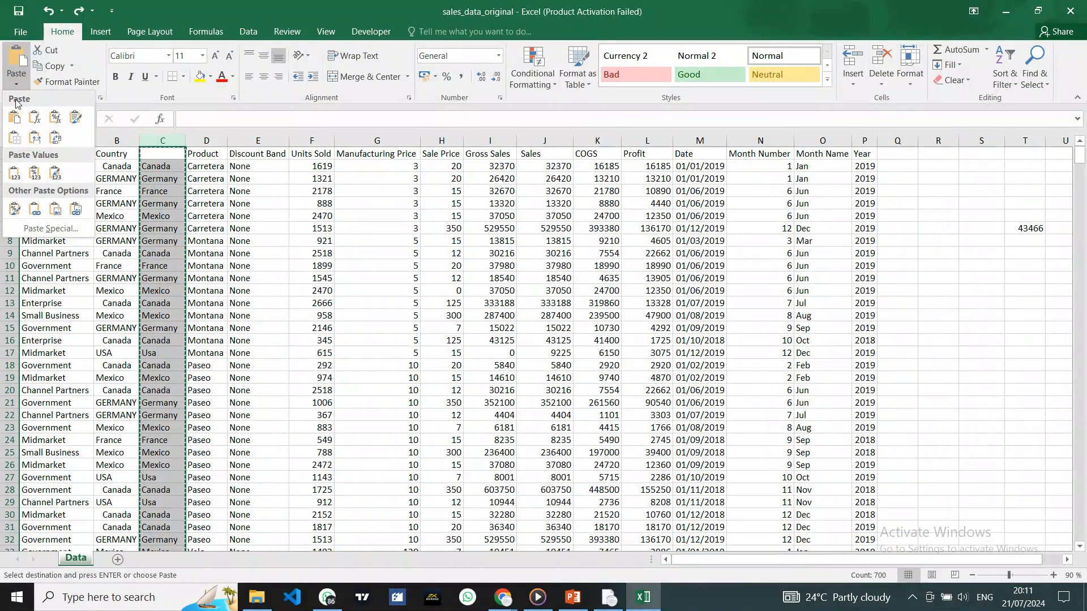
{"action": "left_click", "coordinate": [12, 173]}
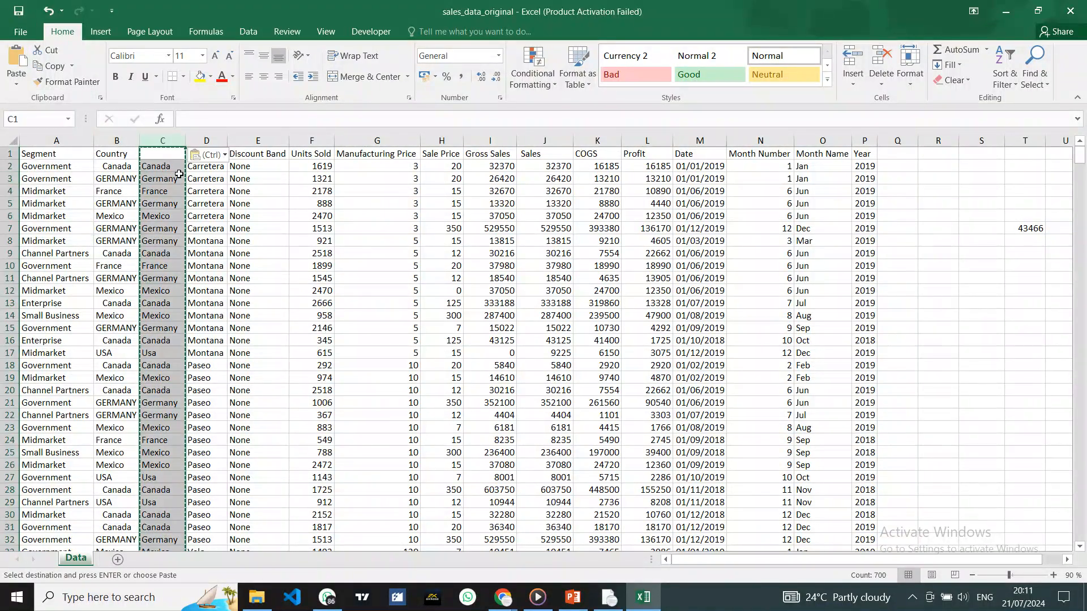
{"action": "left_click", "coordinate": [219, 178]}
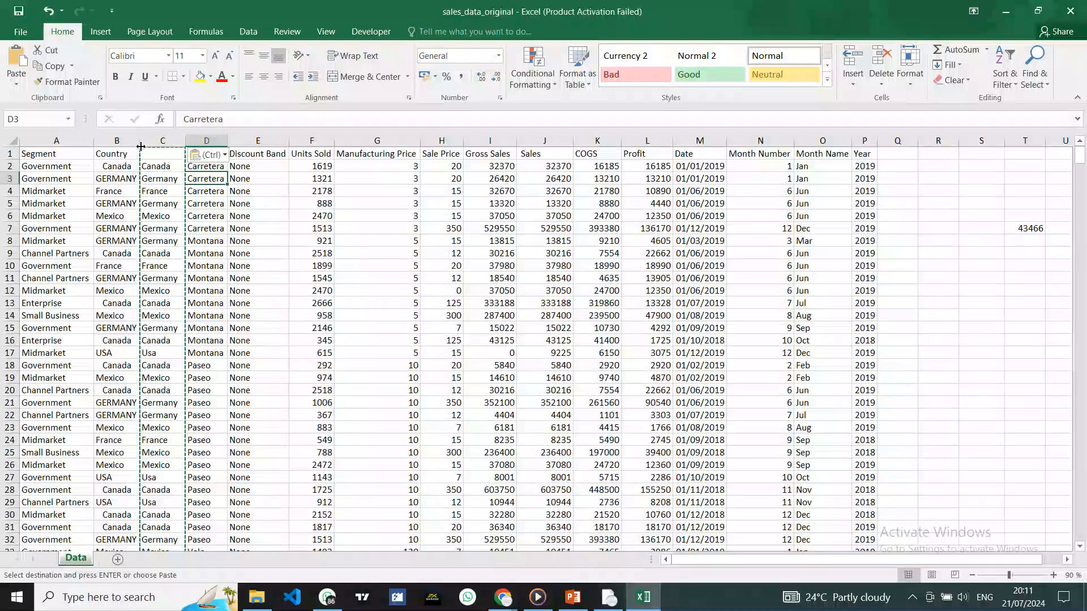
{"action": "key", "text": "Escape"}
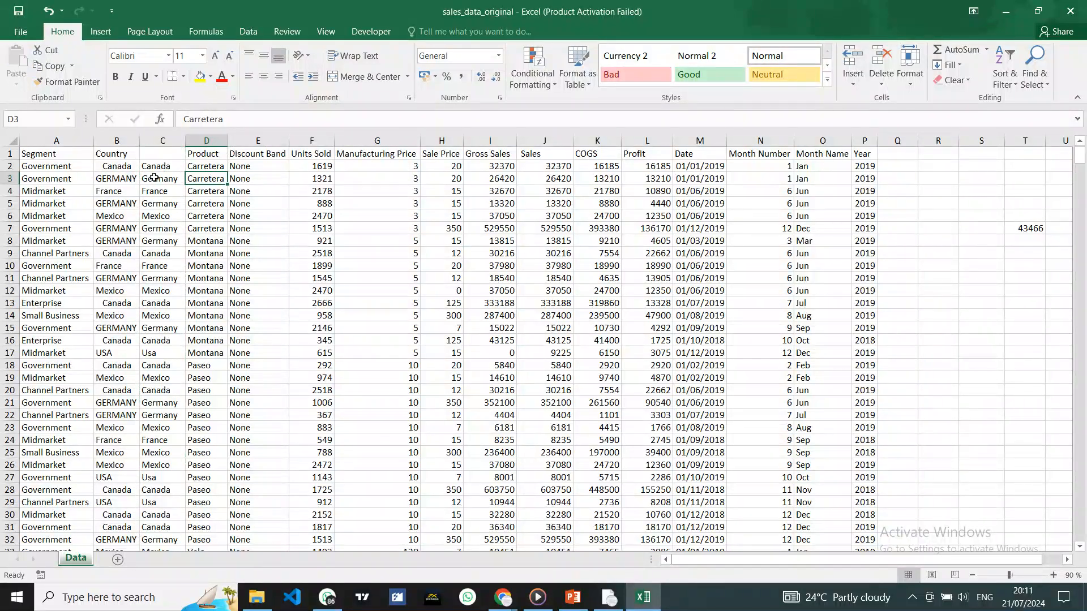
{"action": "left_click", "coordinate": [156, 170]}
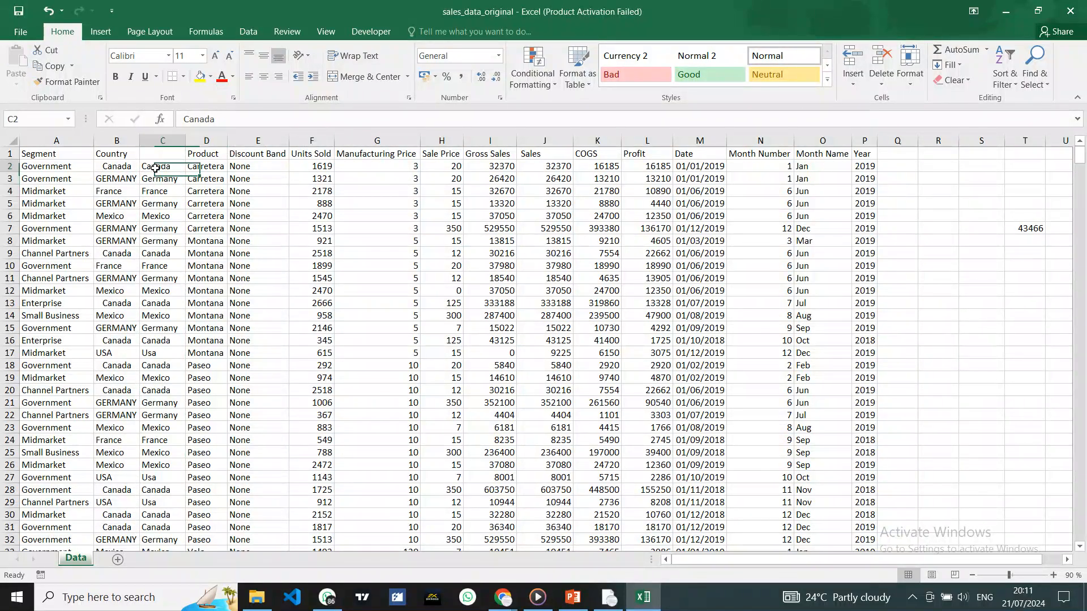
{"action": "left_click", "coordinate": [219, 120]}
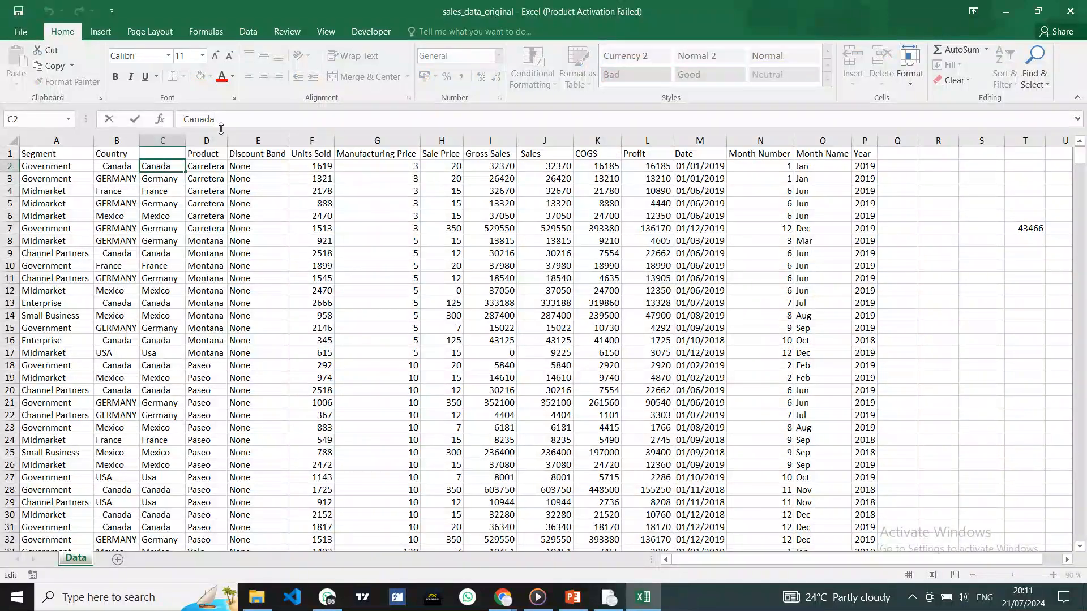
Step: Clear the original Country entries in column B from B2 down to the last data row
{"action": "left_click", "coordinate": [116, 166]}
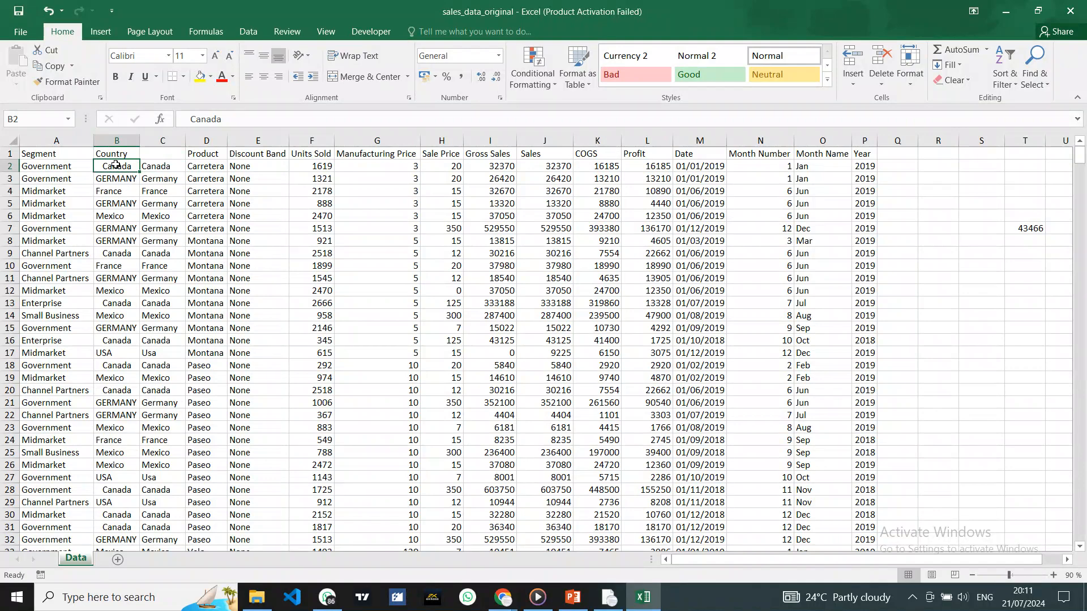
{"action": "key", "text": "ctrl+shift+Down"}
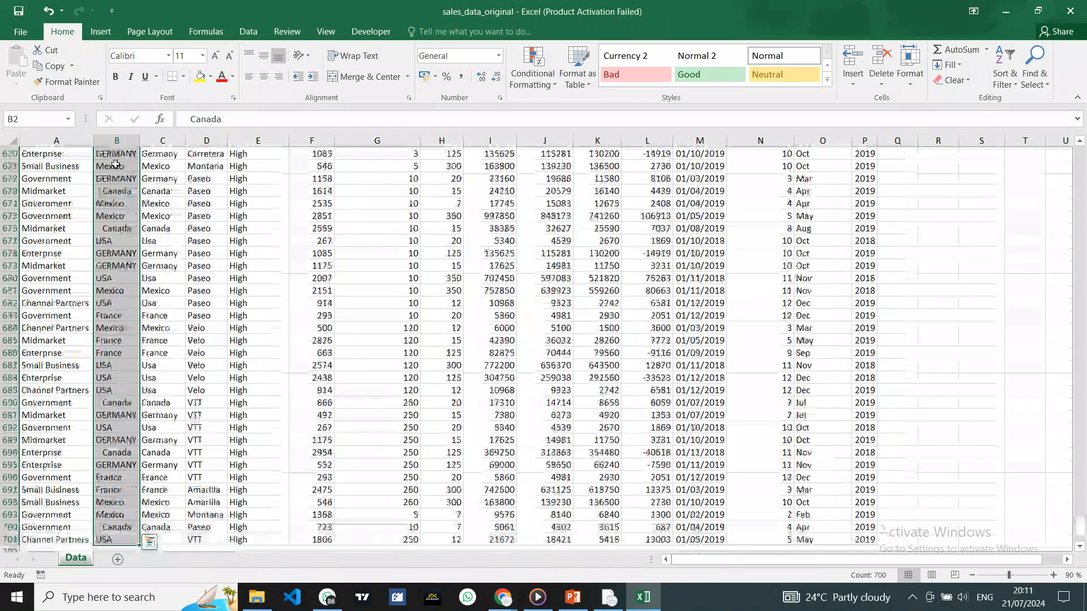
{"action": "key", "text": "Delete"}
{"action": "key", "text": "ctrl+BackSpace"}
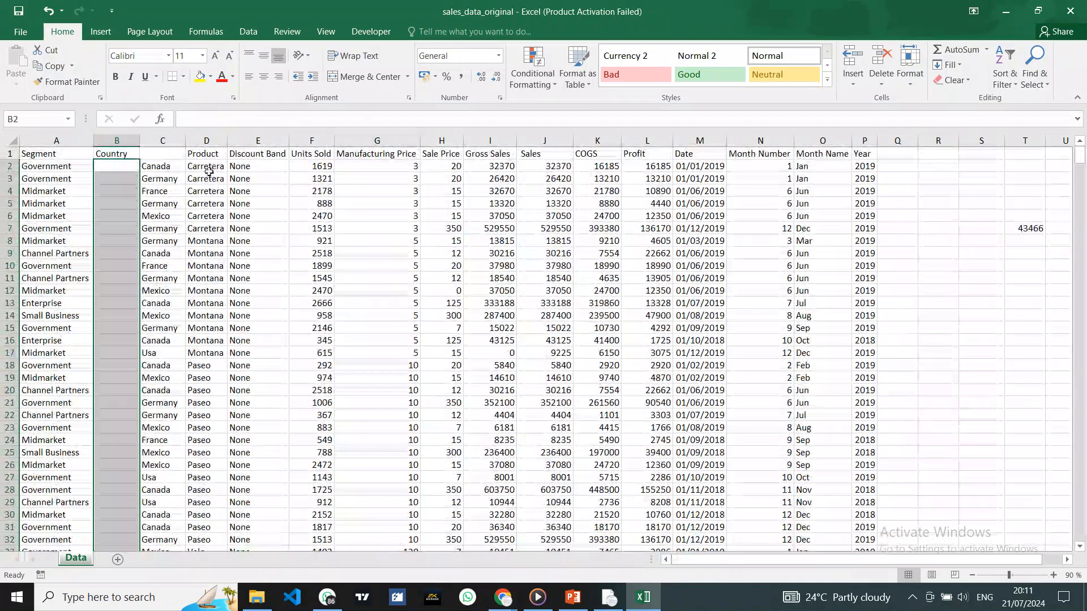
Step: Move the cleaned country values from C2 down to the last data row into the Country column, starting at B2
{"action": "left_click", "coordinate": [159, 169]}
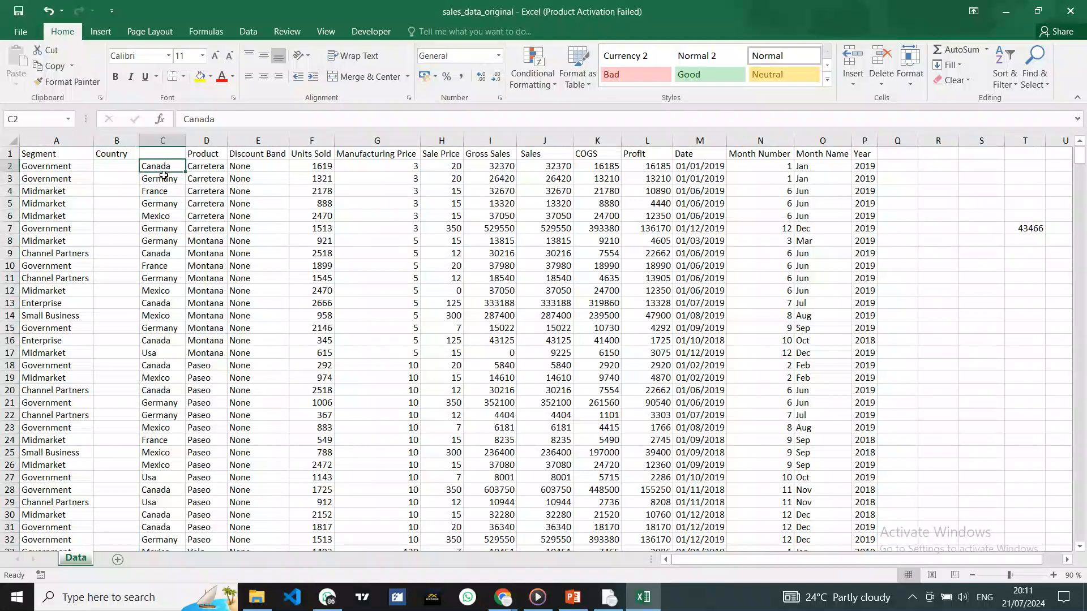
{"action": "key", "text": "ctrl+shift+Down"}
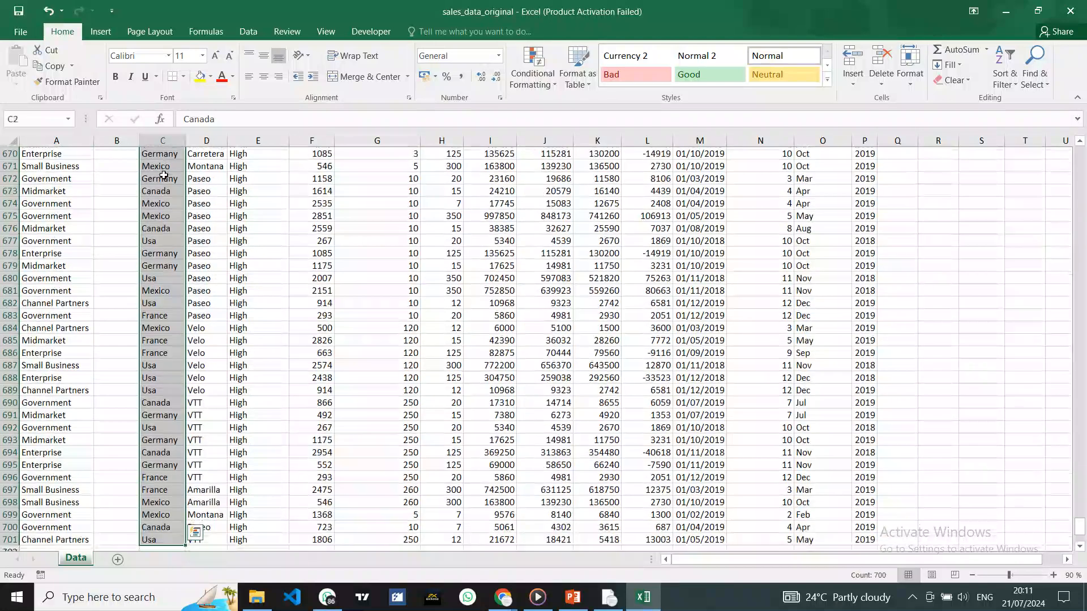
{"action": "key", "text": "ctrl+c"}
{"action": "key", "text": "ctrl+BackSpace"}
{"action": "left_click", "coordinate": [101, 166]}
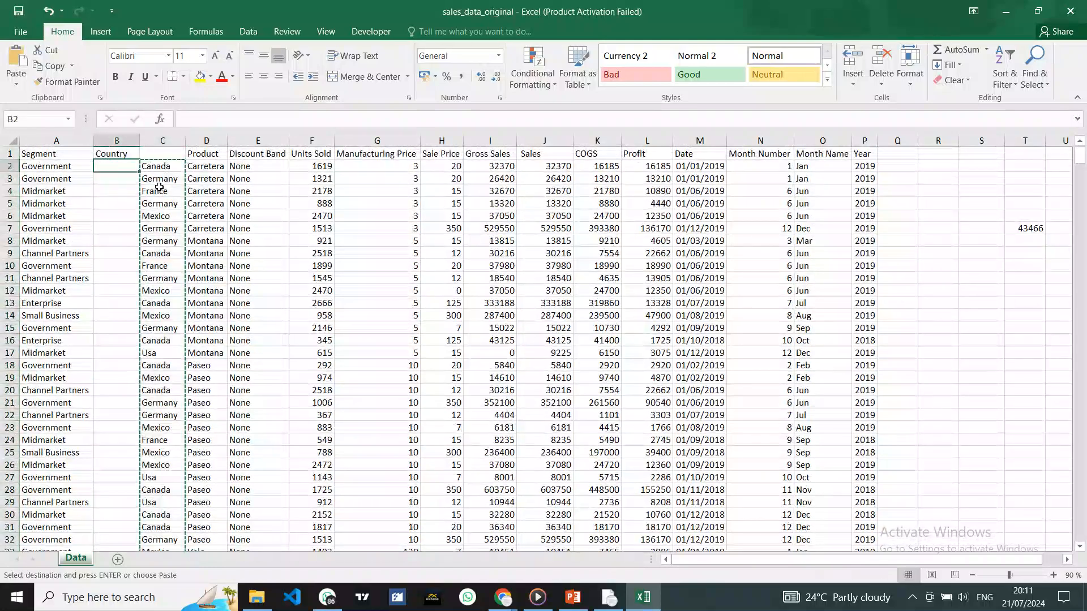
{"action": "key", "text": "ctrl+shift+Down"}
{"action": "key", "text": "ctrl+v"}
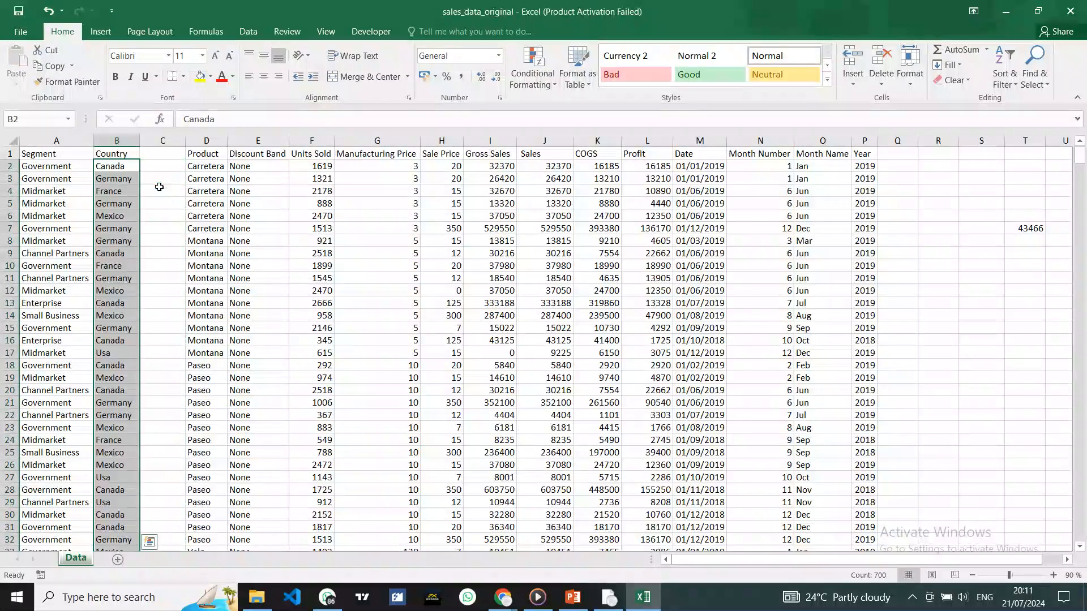
Step: Delete the emptied helper column C from the worksheet
{"action": "left_click", "coordinate": [163, 140]}
{"action": "right_click", "coordinate": [164, 139]}
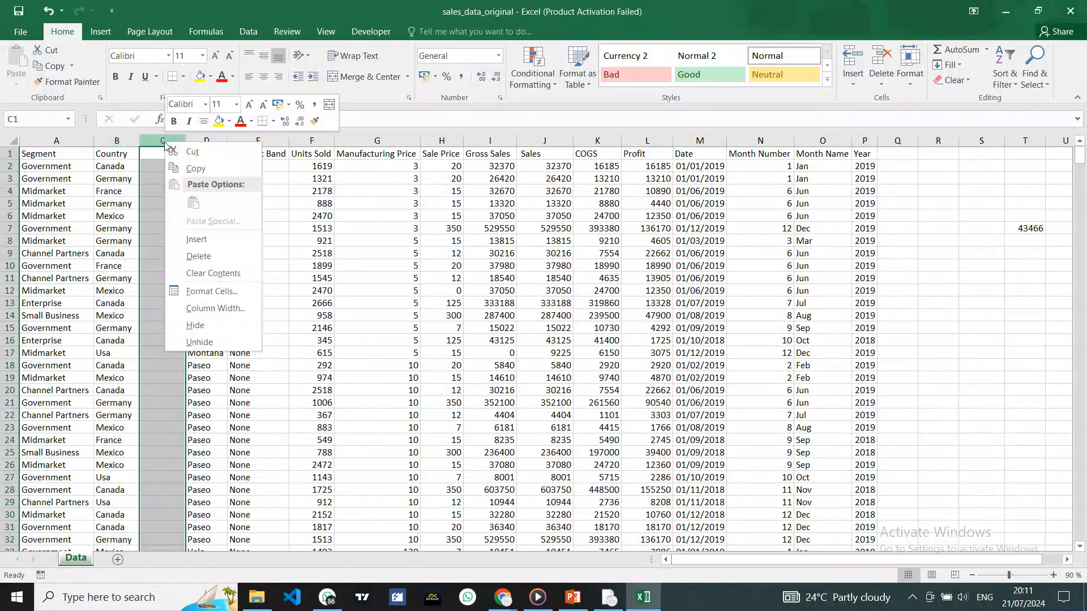
{"action": "left_click", "coordinate": [197, 258]}
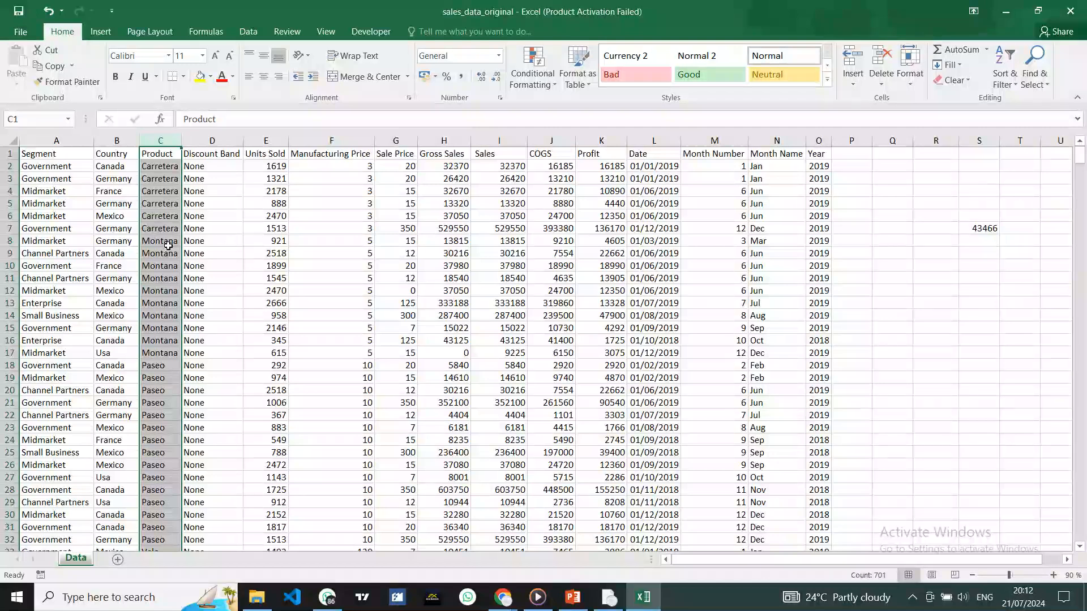
{"action": "left_click", "coordinate": [194, 201]}
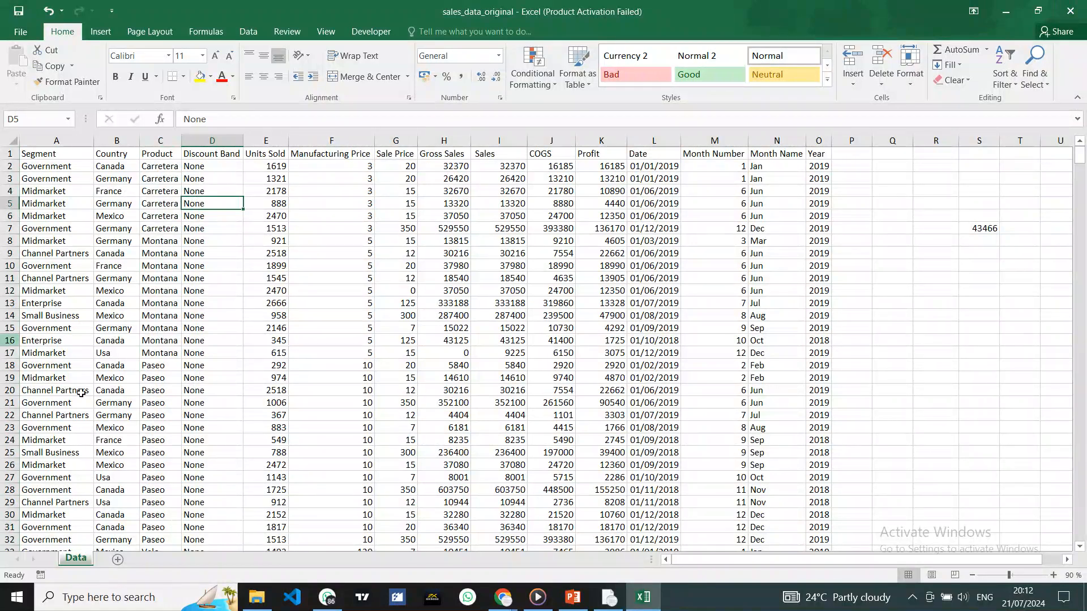
Step: Look through the Country column to check how the country names, especially Usa, are capitalised
{"action": "left_click", "coordinate": [110, 354]}
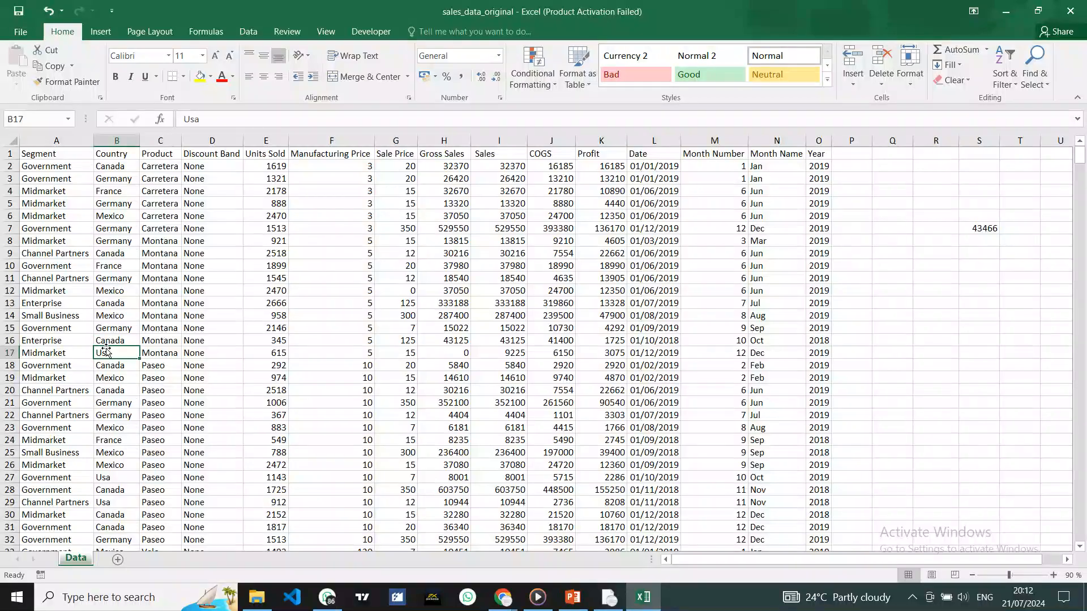
{"action": "scroll", "coordinate": [108, 348], "scroll_direction": "down", "scroll_amount": 15}
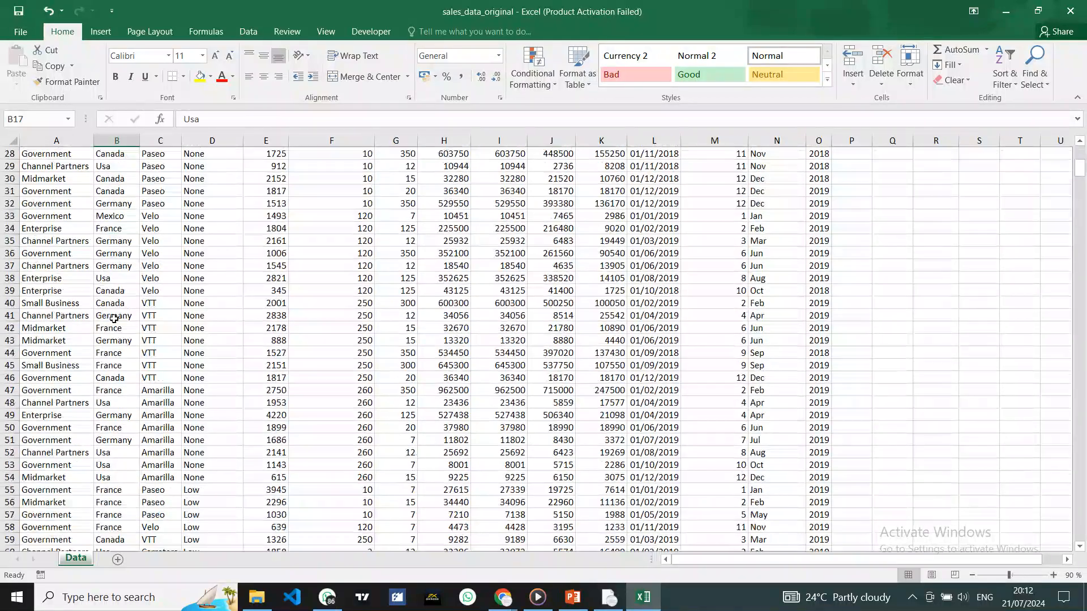
{"action": "scroll", "coordinate": [112, 343], "scroll_direction": "down", "scroll_amount": 20}
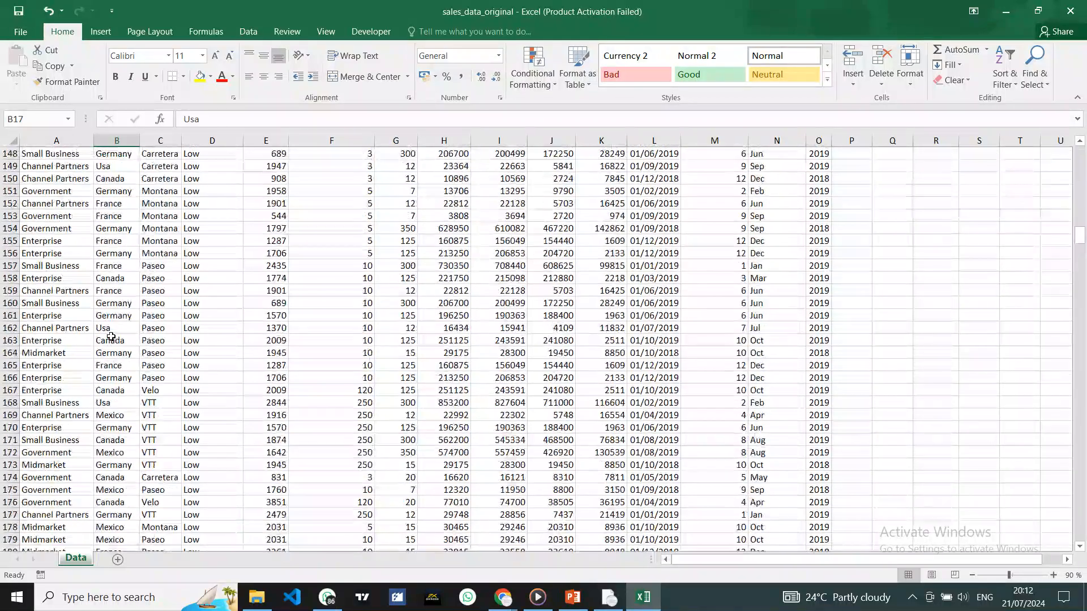
{"action": "scroll", "coordinate": [112, 342], "scroll_direction": "up", "scroll_amount": 12}
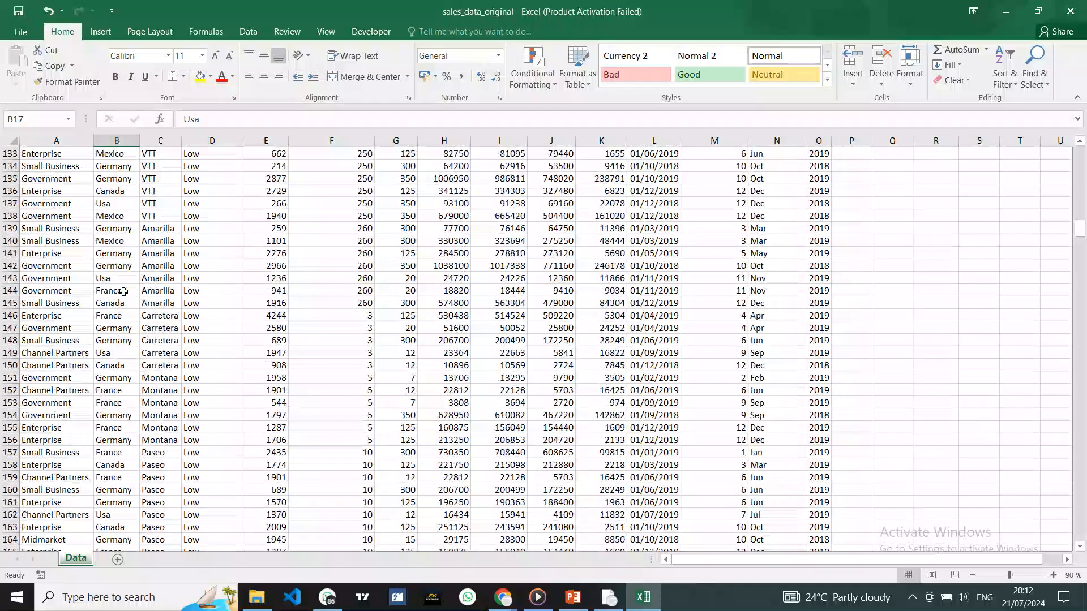
{"action": "key", "text": "ctrl+Home"}
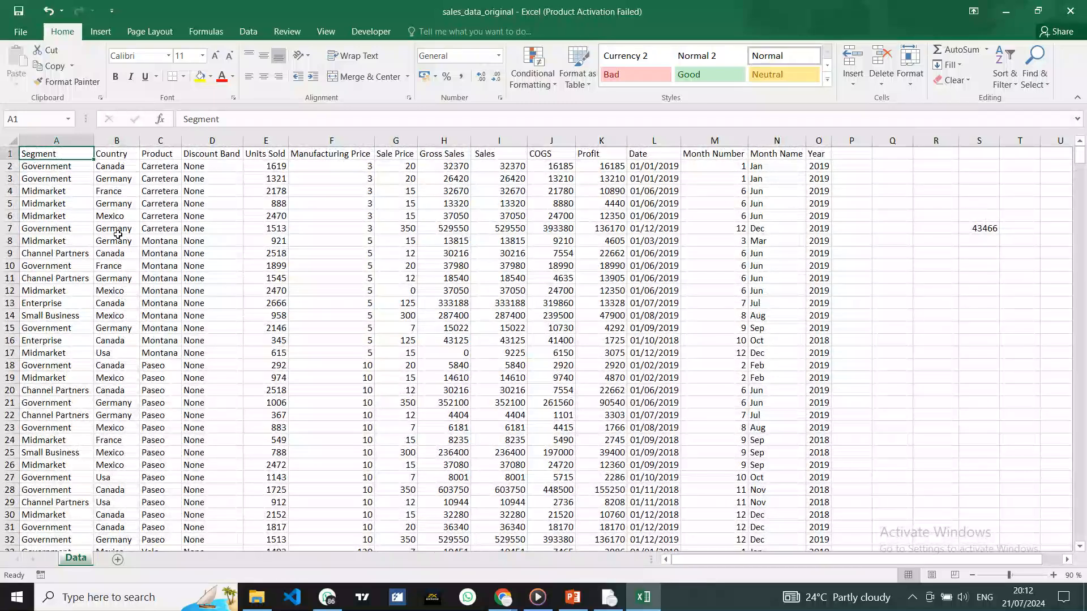
{"action": "left_click", "coordinate": [113, 328]}
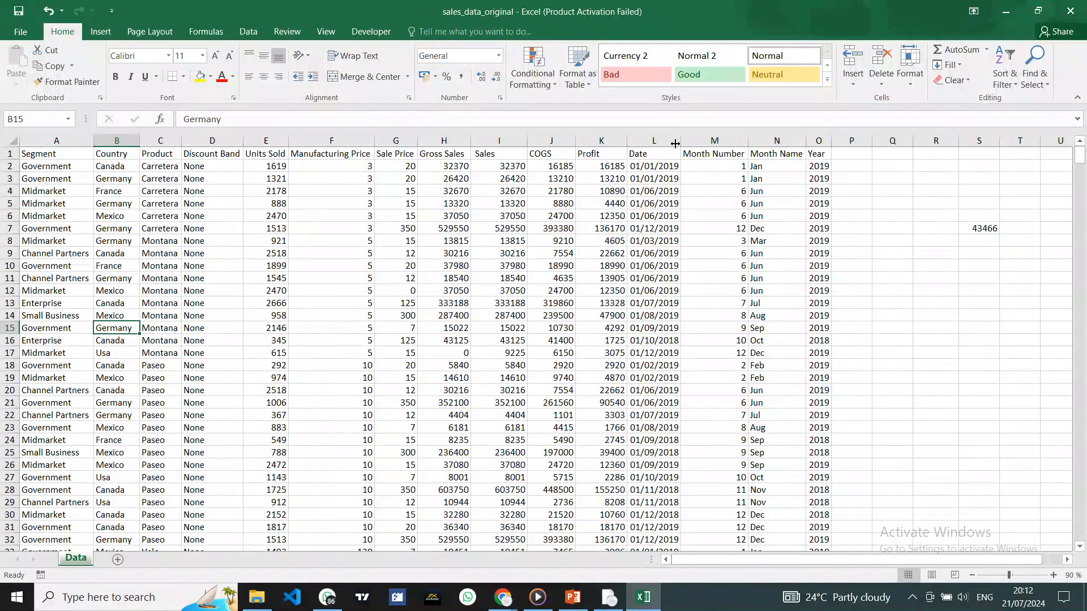
Step: Replace every "Usa" in the Country column with "USA" and check the entry in B17
{"action": "left_click", "coordinate": [117, 140]}
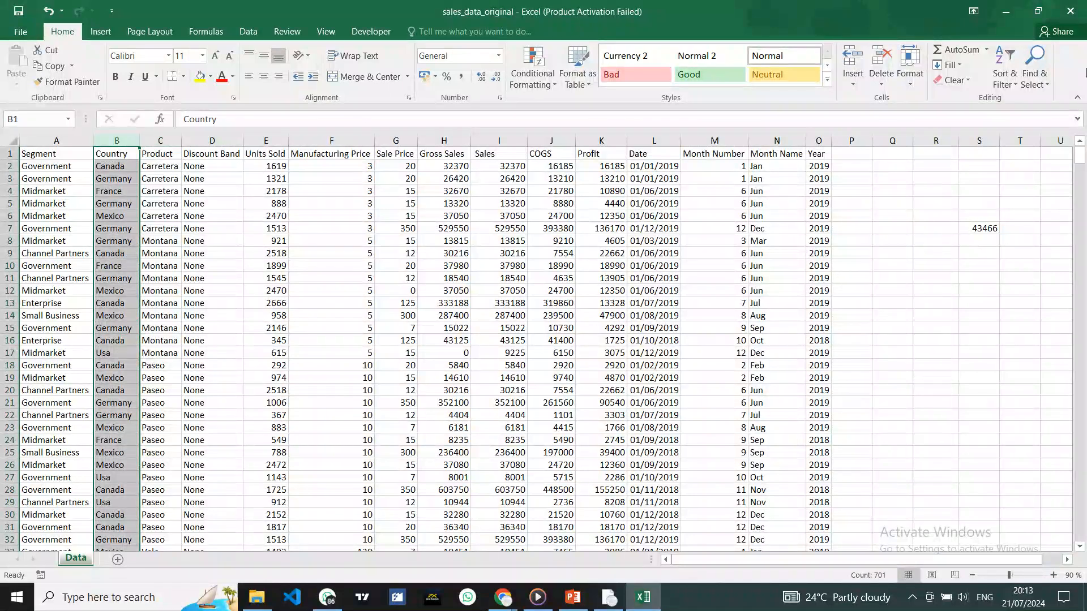
{"action": "key", "text": "ctrl+h"}
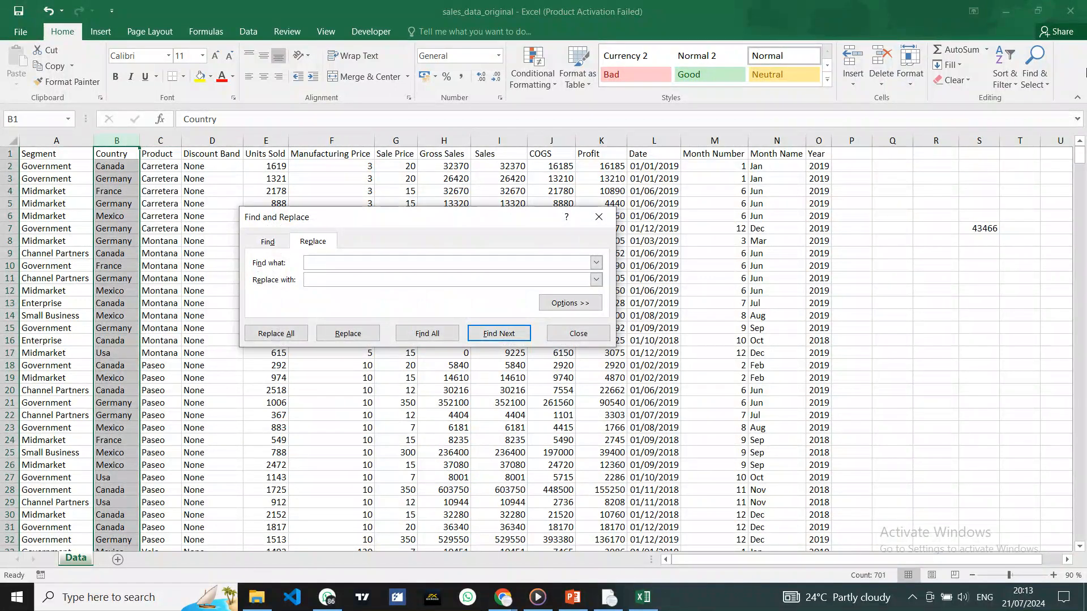
{"action": "type", "text": "Usa"}
{"action": "type", "text": "USA"}
{"action": "left_click", "coordinate": [293, 338]}
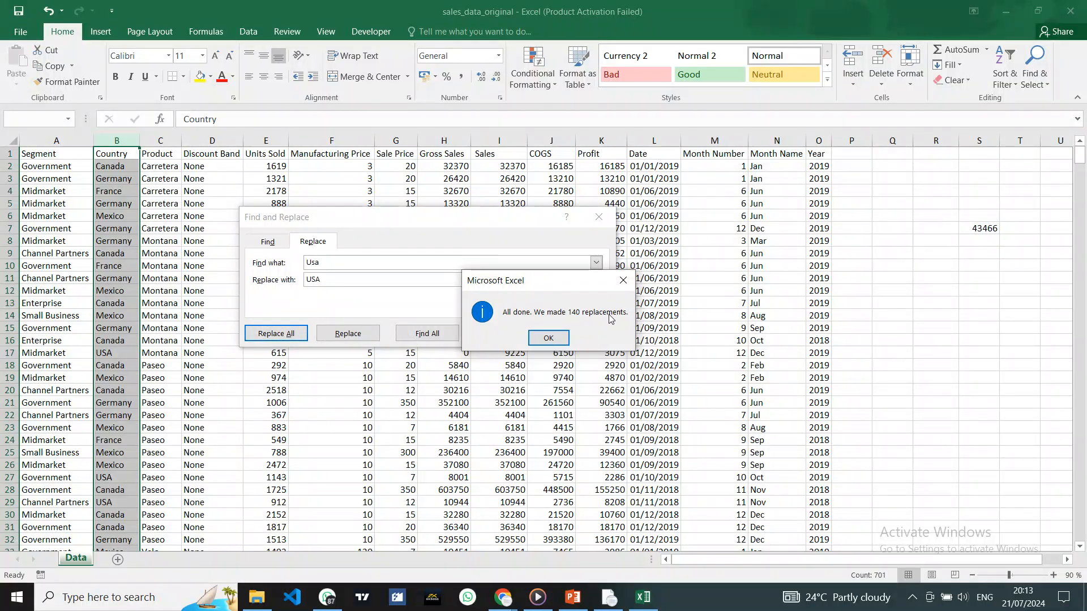
{"action": "left_click", "coordinate": [548, 338]}
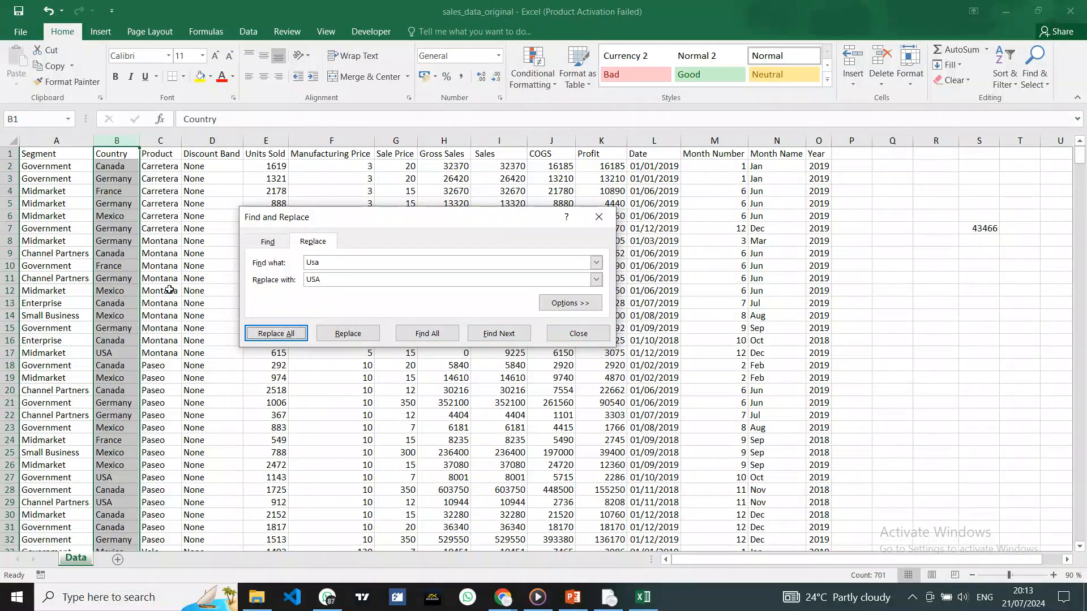
{"action": "left_click", "coordinate": [118, 355]}
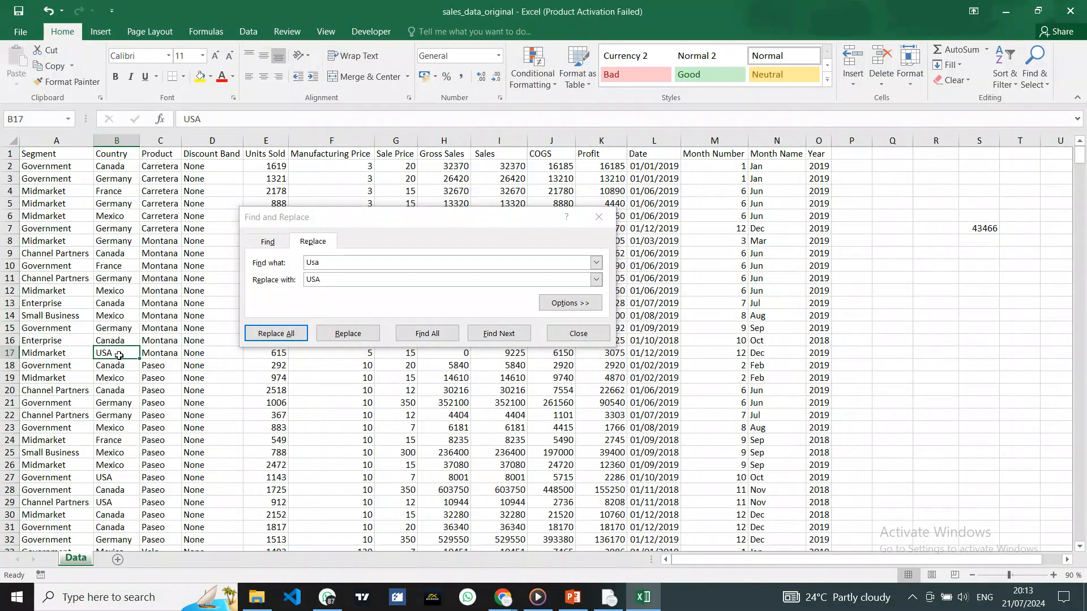
{"action": "left_click", "coordinate": [598, 217]}
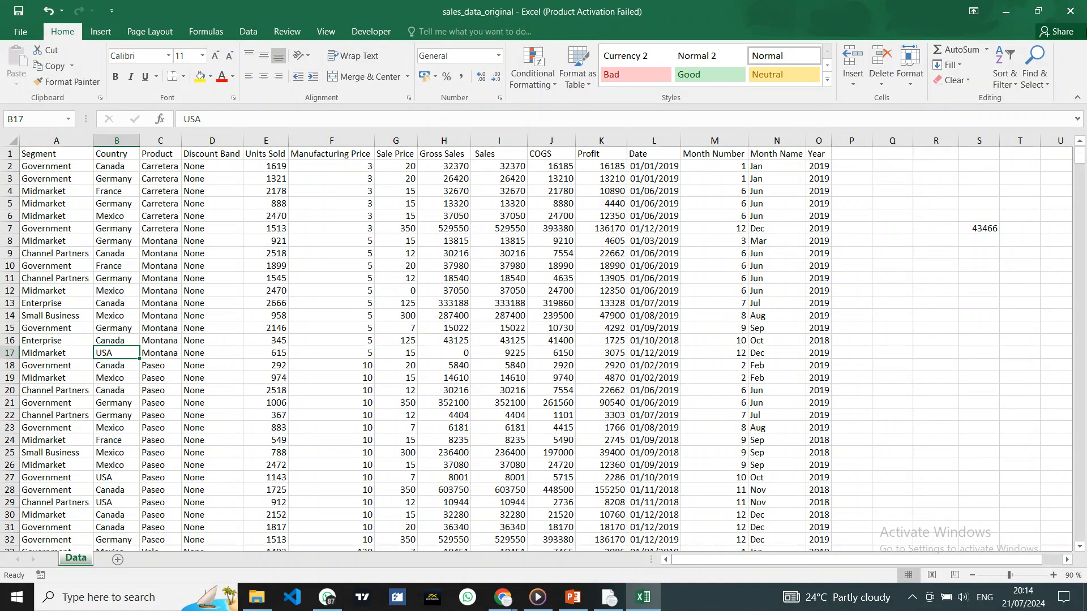
Step: Clear the stray number from cell S7, outside the data table
{"action": "left_click", "coordinate": [988, 229]}
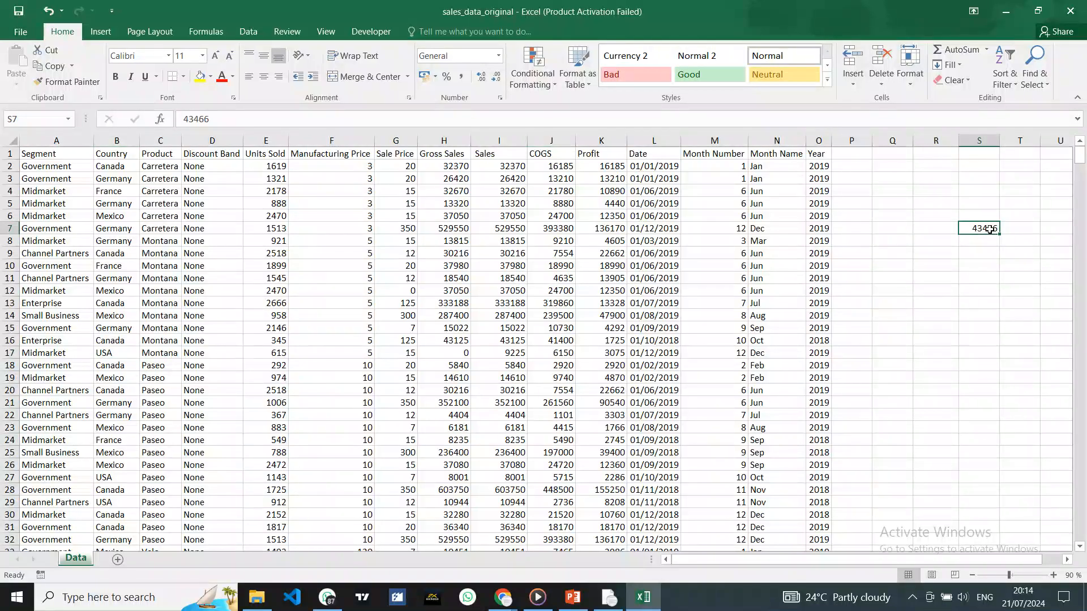
{"action": "key", "text": "Delete"}
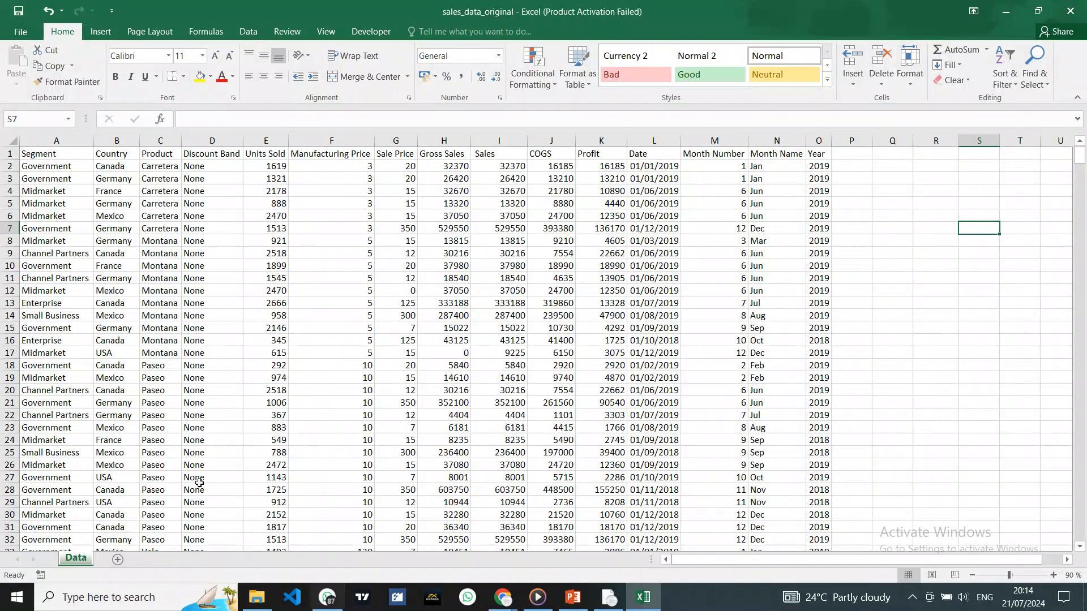
{"action": "left_click", "coordinate": [111, 279]}
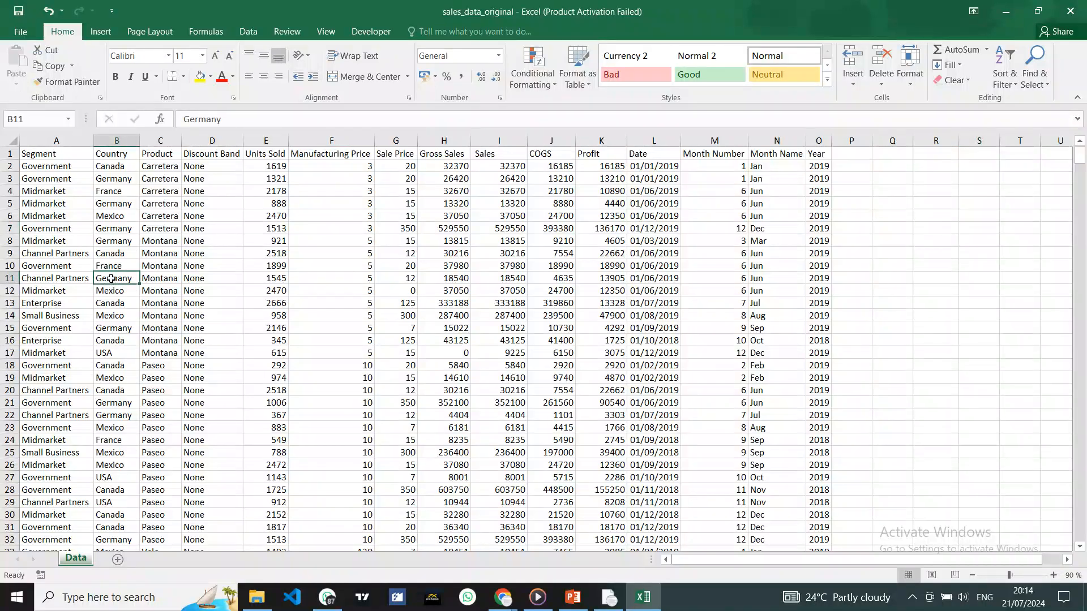
Step: Introduce sample misspellings in the Country column: change B22 to "Germanyy" and B30 to "Canaa"
{"action": "left_click", "coordinate": [115, 417]}
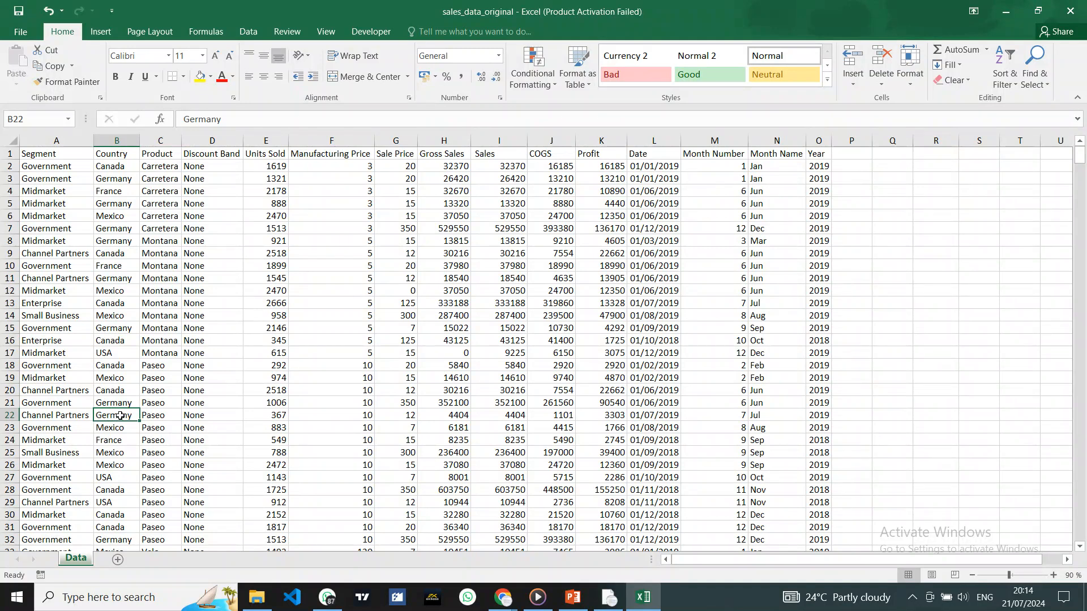
{"action": "double_click", "coordinate": [132, 417]}
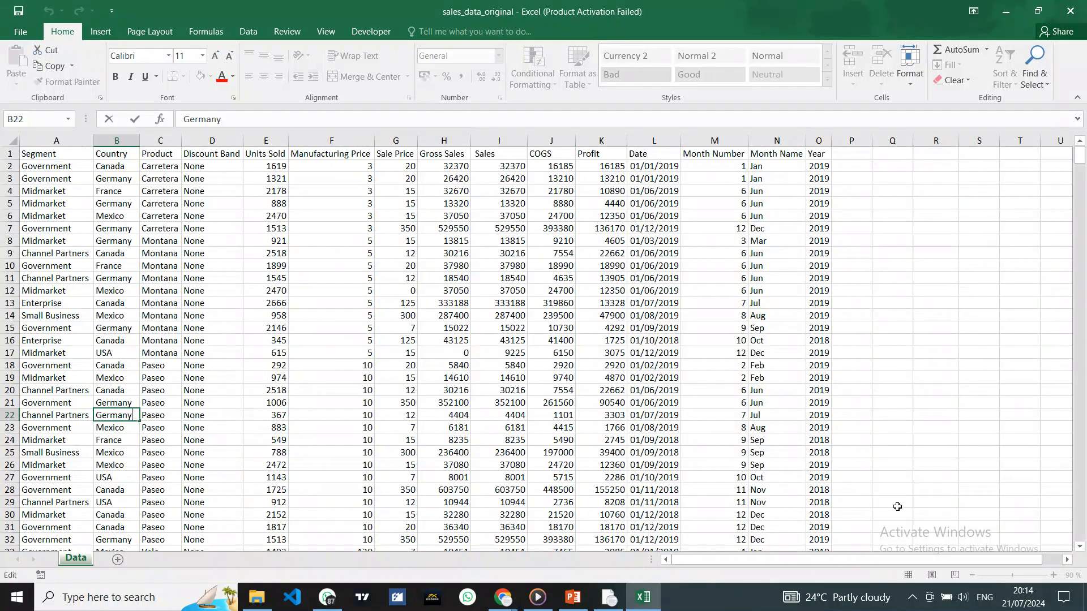
{"action": "type", "text": "y"}
{"action": "left_click", "coordinate": [112, 516]}
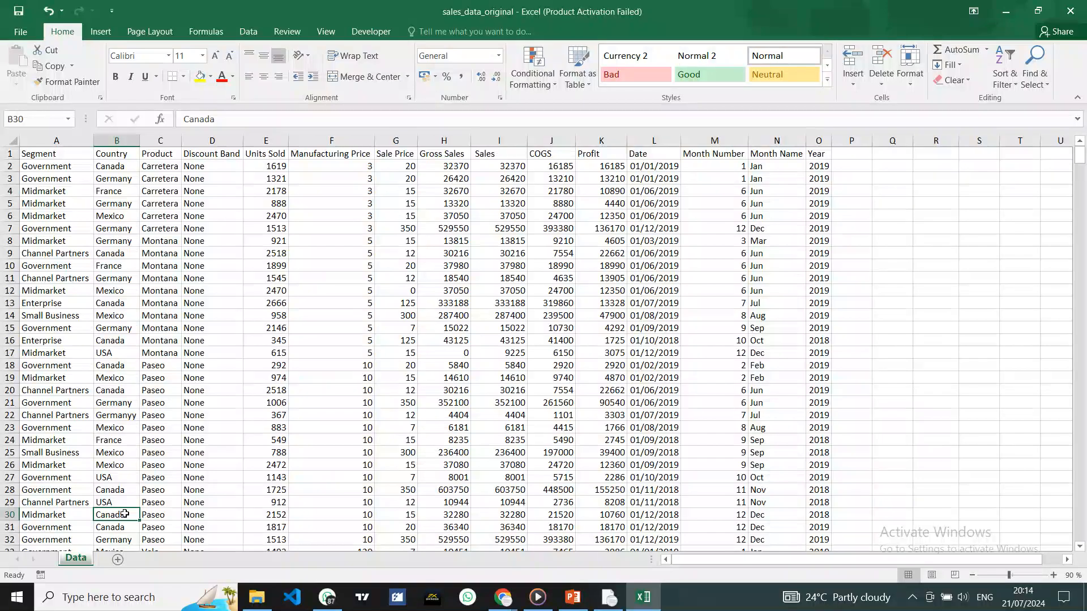
{"action": "double_click", "coordinate": [125, 513]}
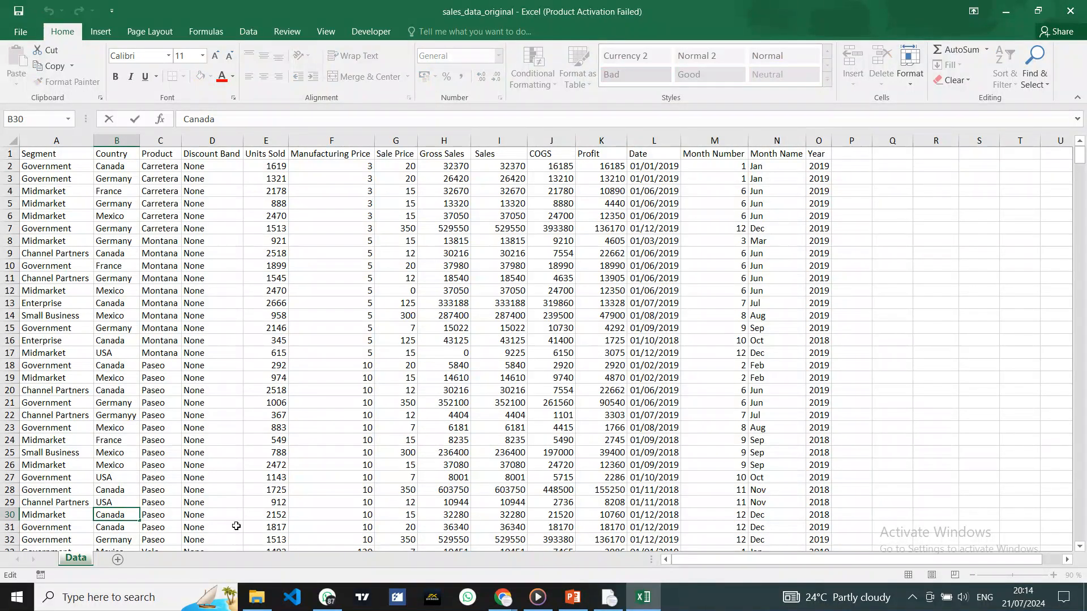
{"action": "key", "text": "BackSpace"}
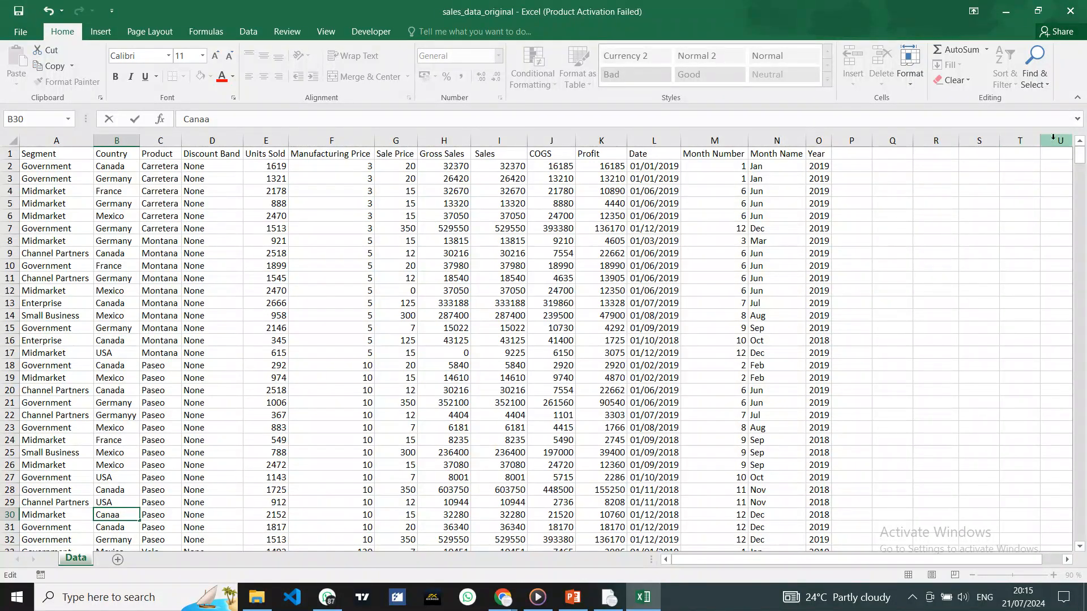
{"action": "left_click", "coordinate": [239, 383]}
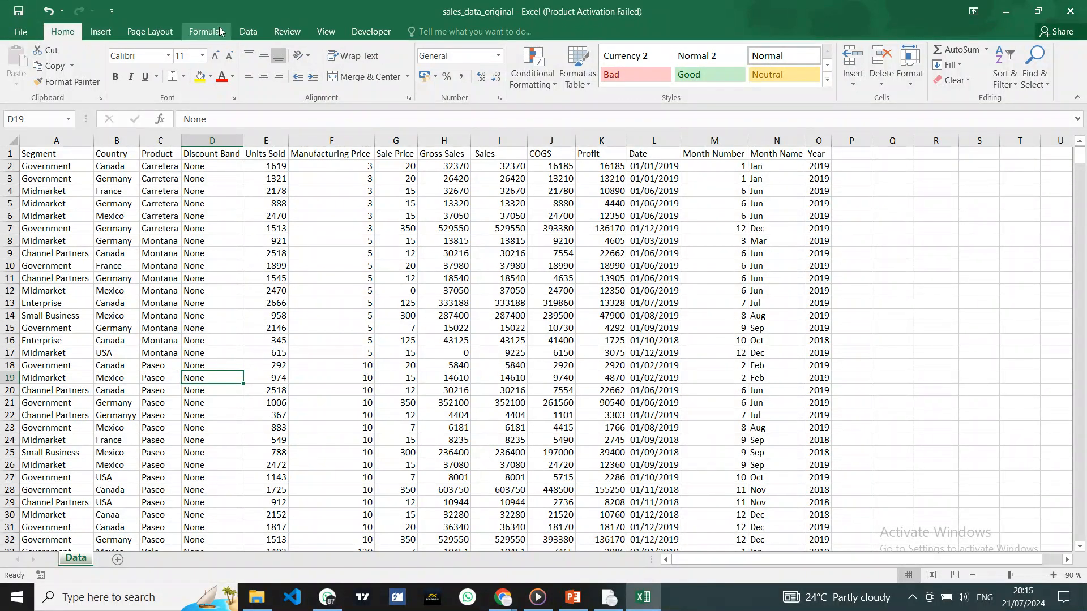
Step: Run a spelling check on the worksheet, look through the suggestions for "Paseo", and close it without changing anything
{"action": "left_click", "coordinate": [279, 31]}
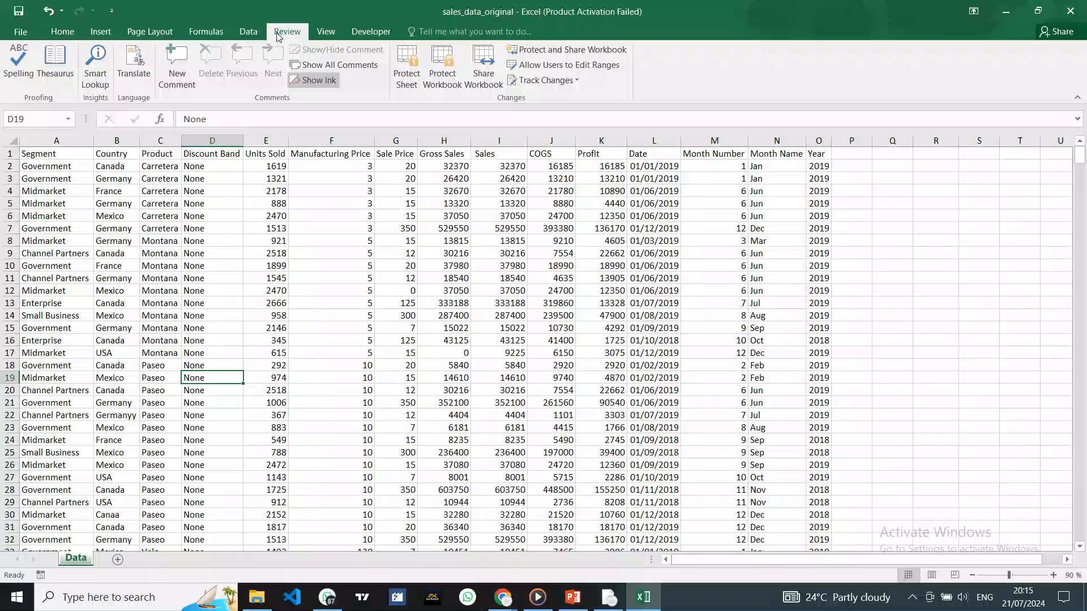
{"action": "left_click", "coordinate": [16, 73]}
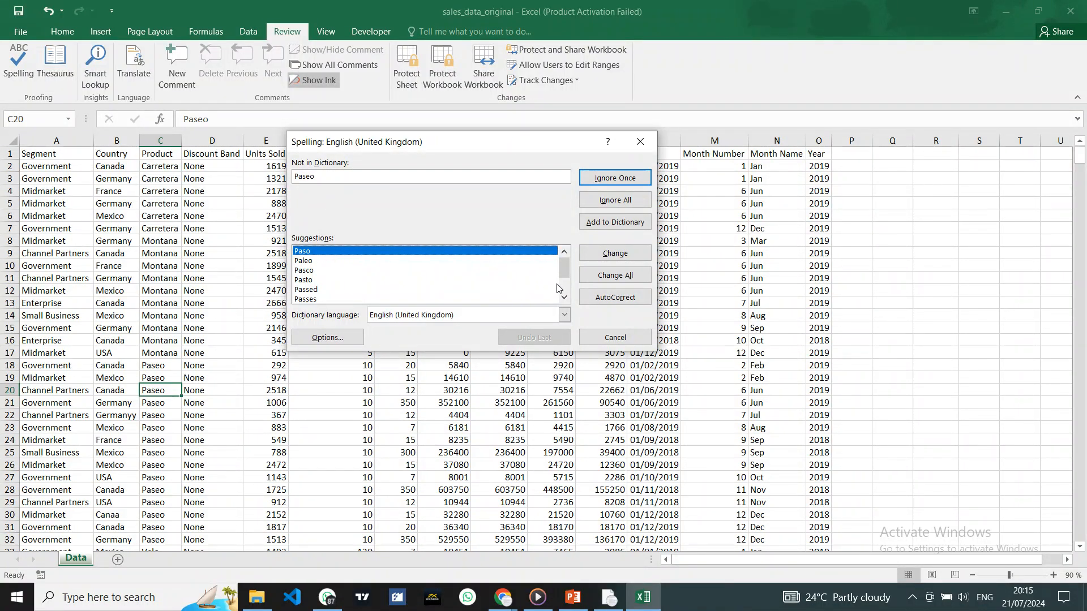
{"action": "scroll", "coordinate": [565, 274], "scroll_direction": "down", "scroll_amount": 2}
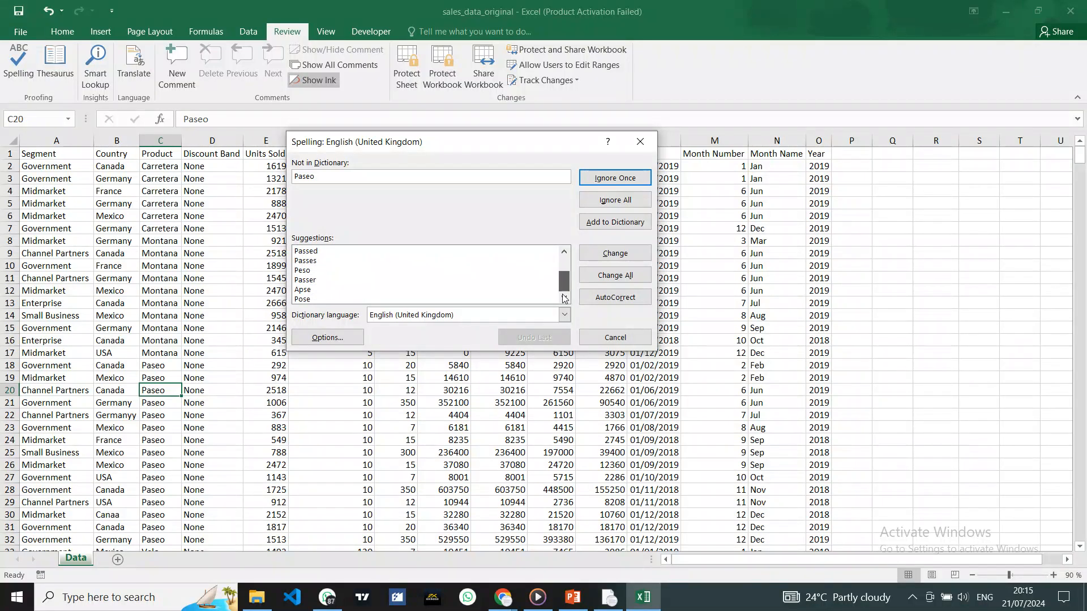
{"action": "scroll", "coordinate": [566, 271], "scroll_direction": "up", "scroll_amount": 2}
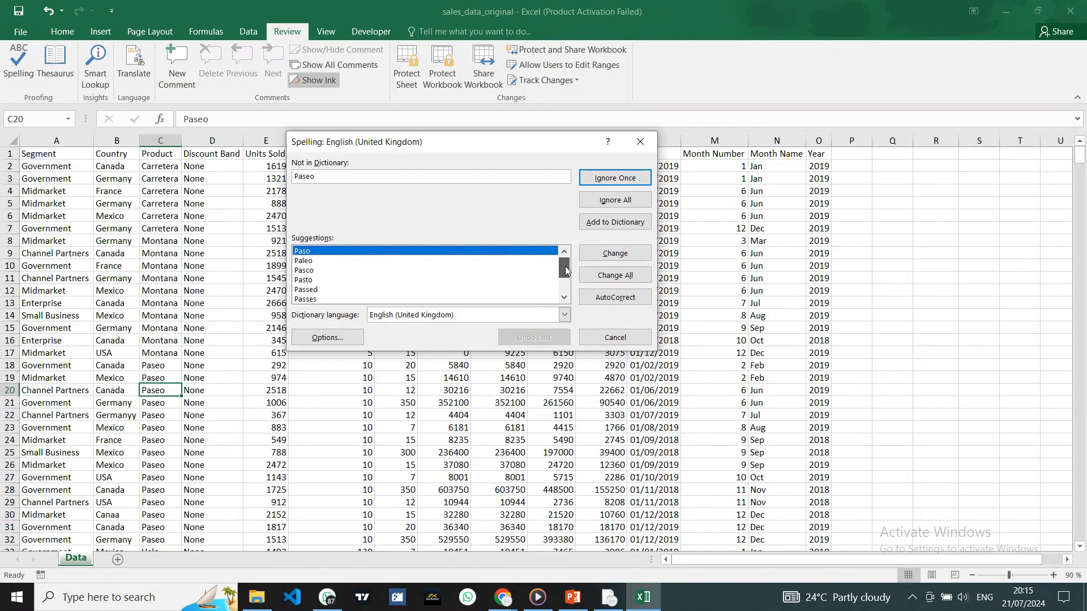
{"action": "left_click_drag", "start_coordinate": [565, 269], "coordinate": [566, 293]}
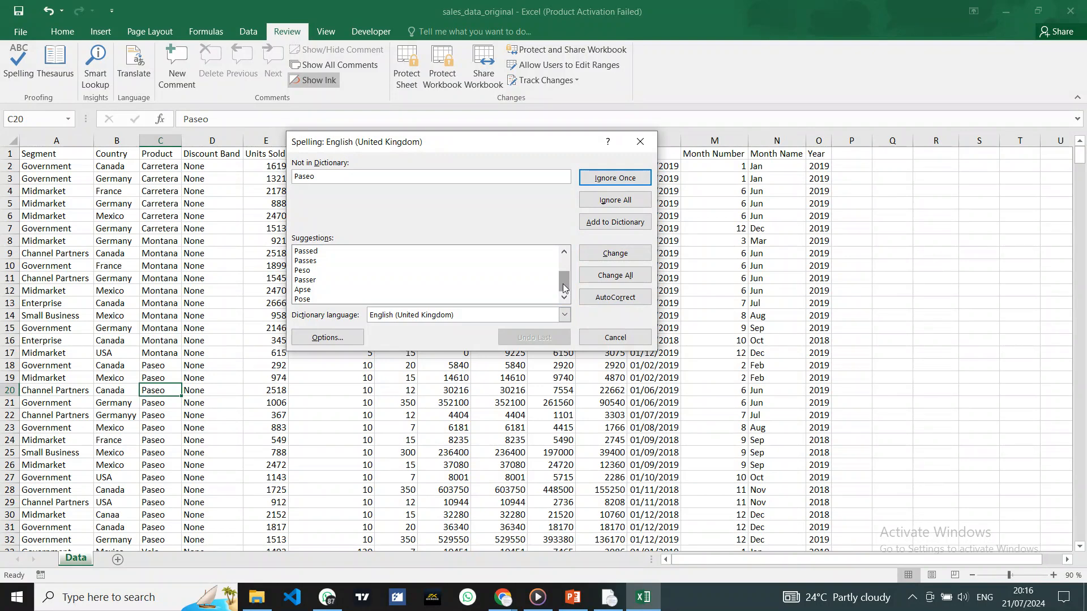
{"action": "mouse_move", "coordinate": [562, 283]}
{"action": "left_mouse_down"}
{"action": "mouse_move", "coordinate": [566, 257]}
{"action": "mouse_move", "coordinate": [577, 287]}
{"action": "left_mouse_up"}
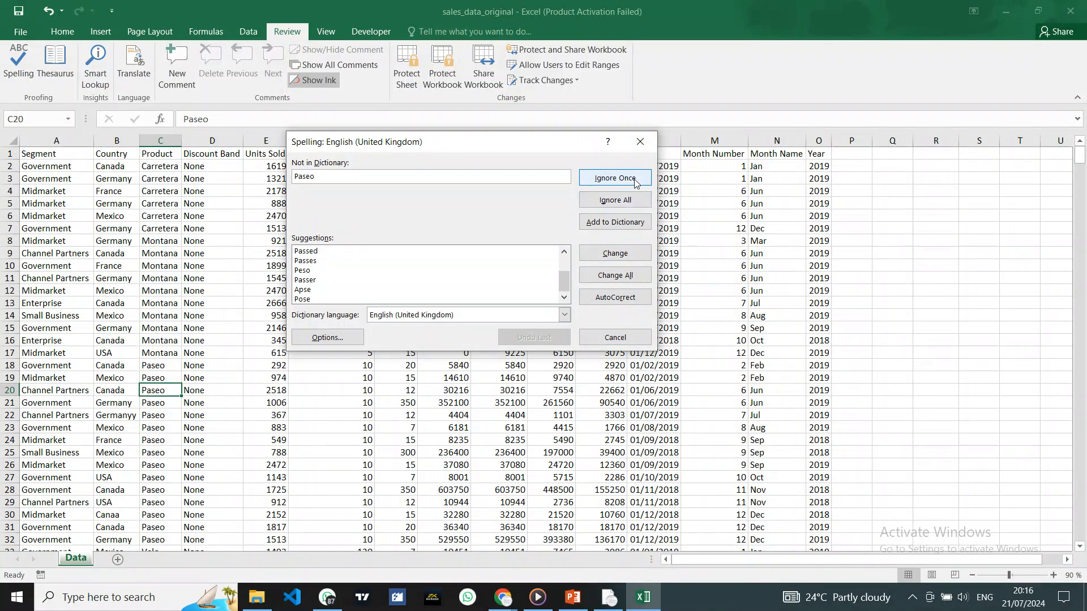
{"action": "left_click", "coordinate": [643, 142]}
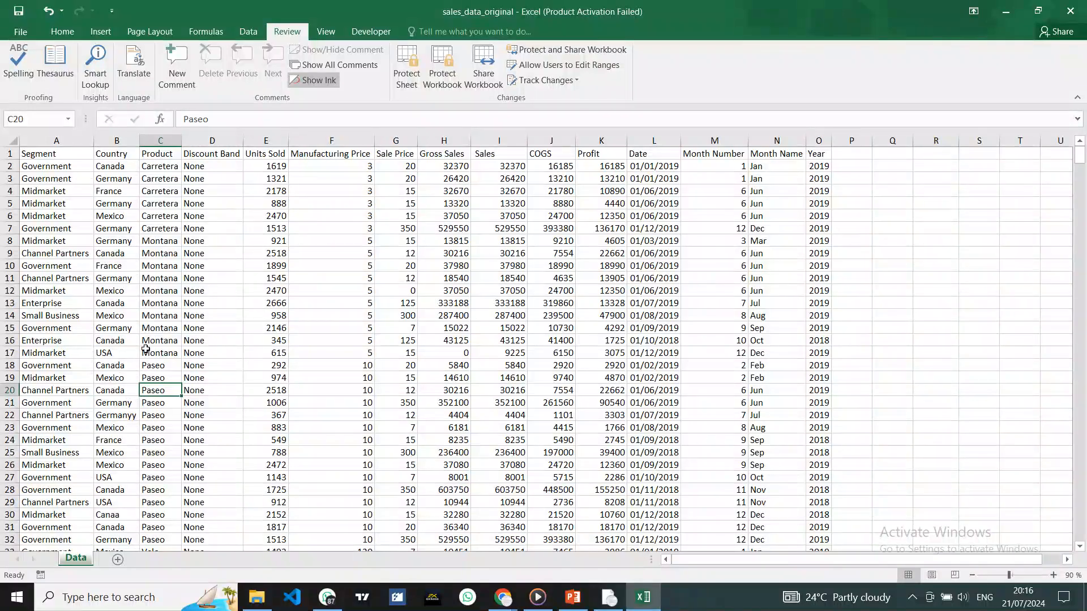
Step: Spell-check the whole Country column and replace all occurrences of "Germanyy" with the suggestion "Germany"
{"action": "left_click", "coordinate": [108, 186]}
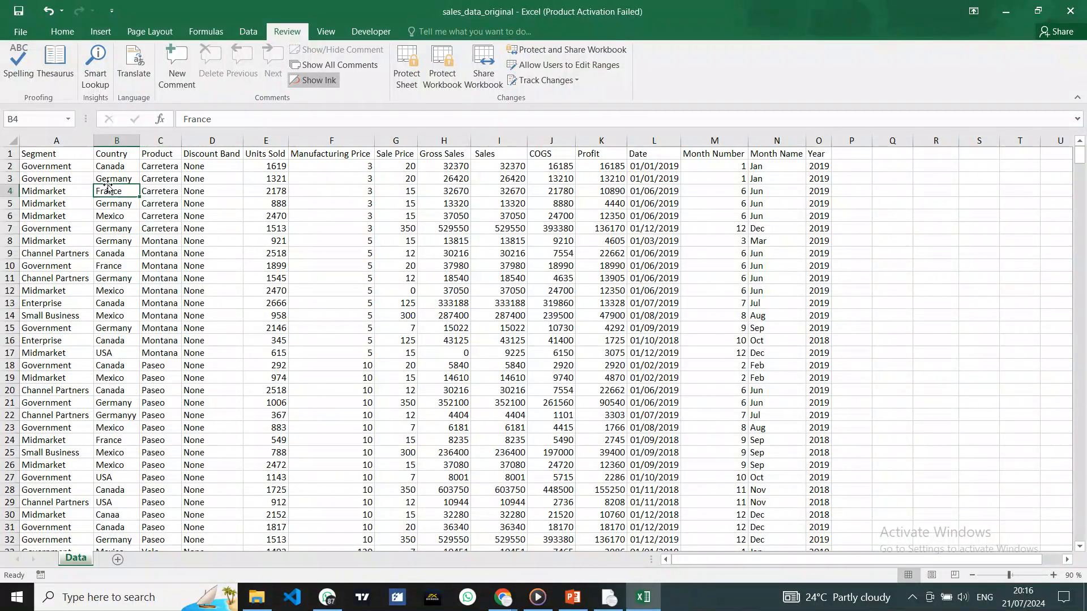
{"action": "left_click", "coordinate": [116, 140]}
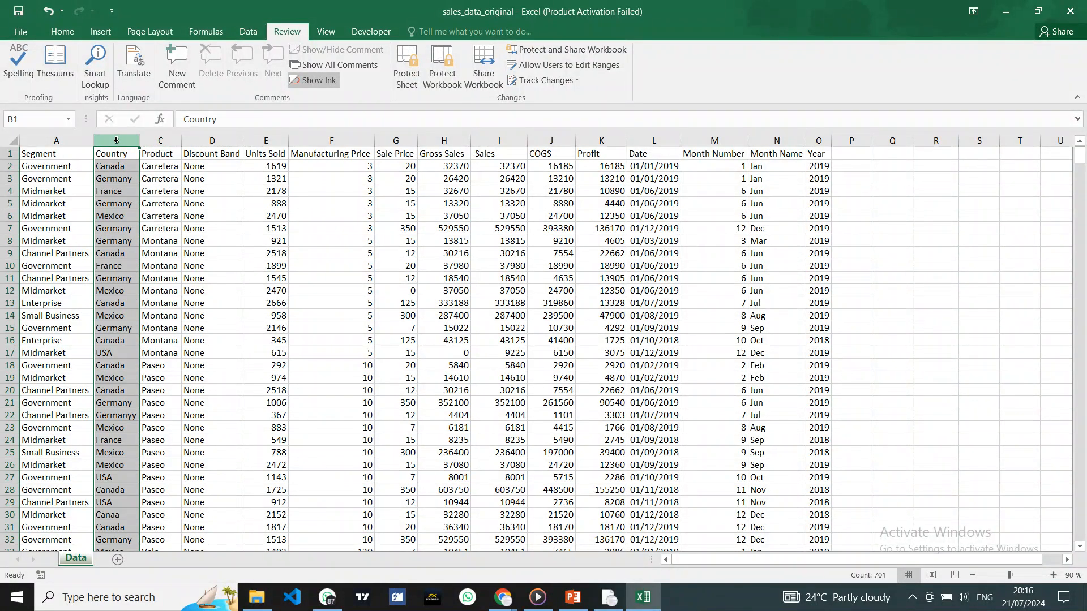
{"action": "left_click", "coordinate": [16, 84]}
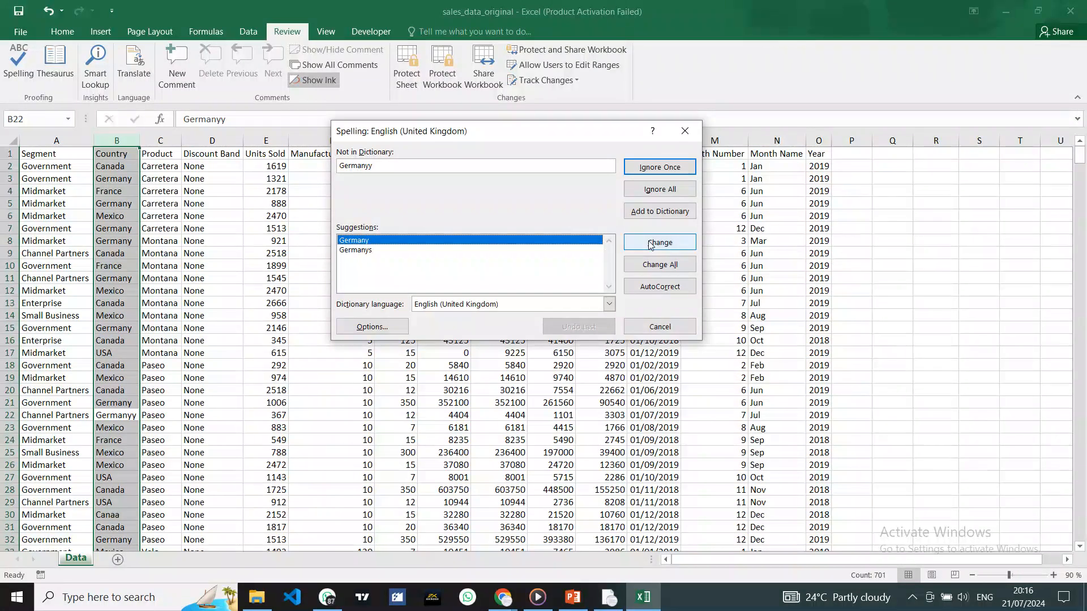
{"action": "left_click", "coordinate": [656, 266]}
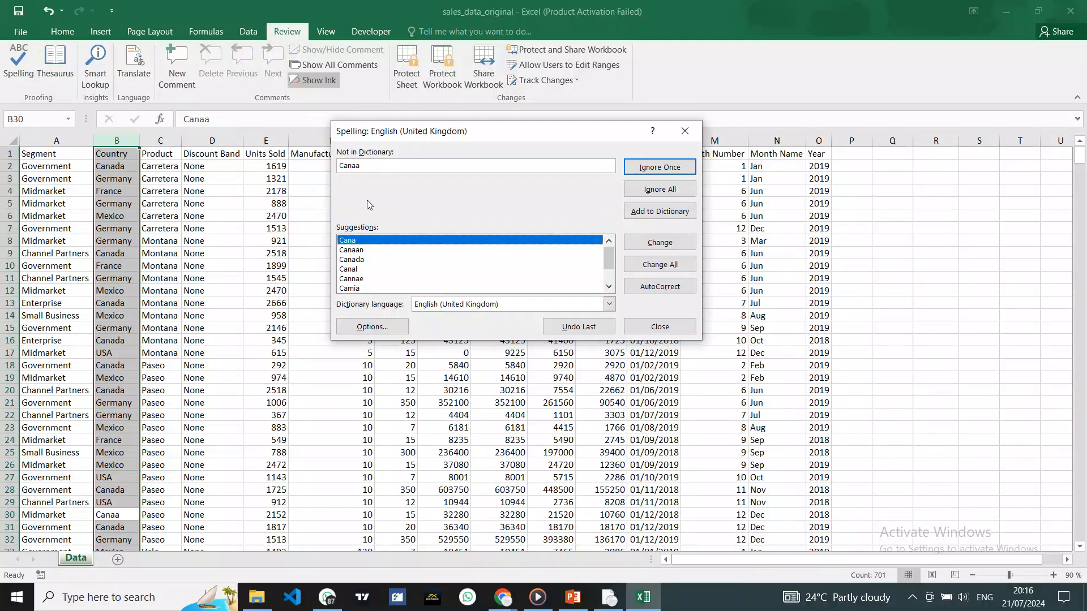
Step: Replace all occurrences of "Canaa" with the suggestion "Canada", finish the spelling check, and deselect the Country column
{"action": "left_click", "coordinate": [352, 260]}
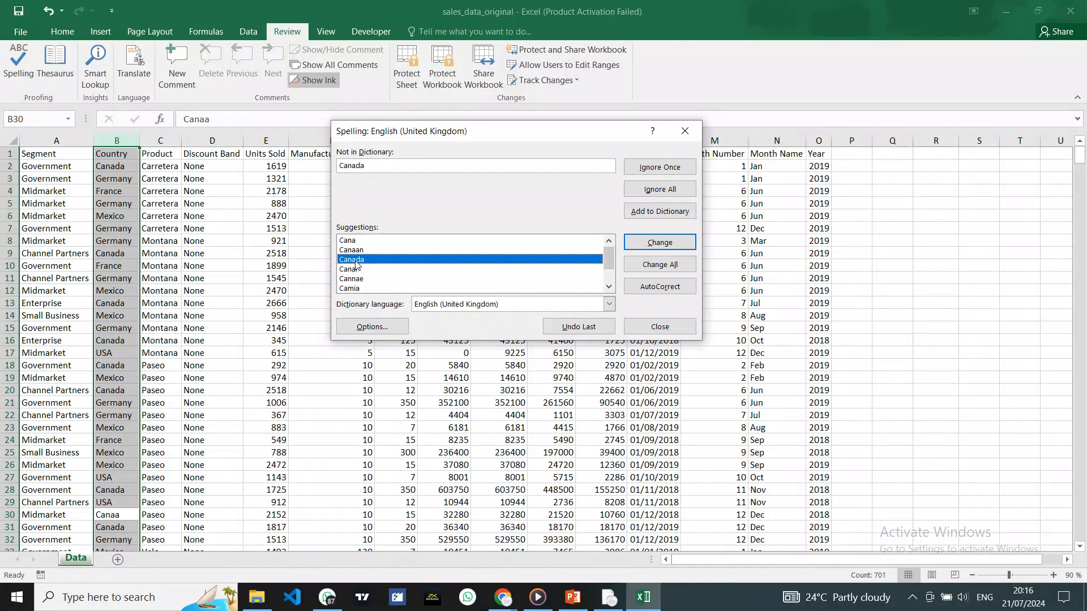
{"action": "left_click", "coordinate": [645, 266]}
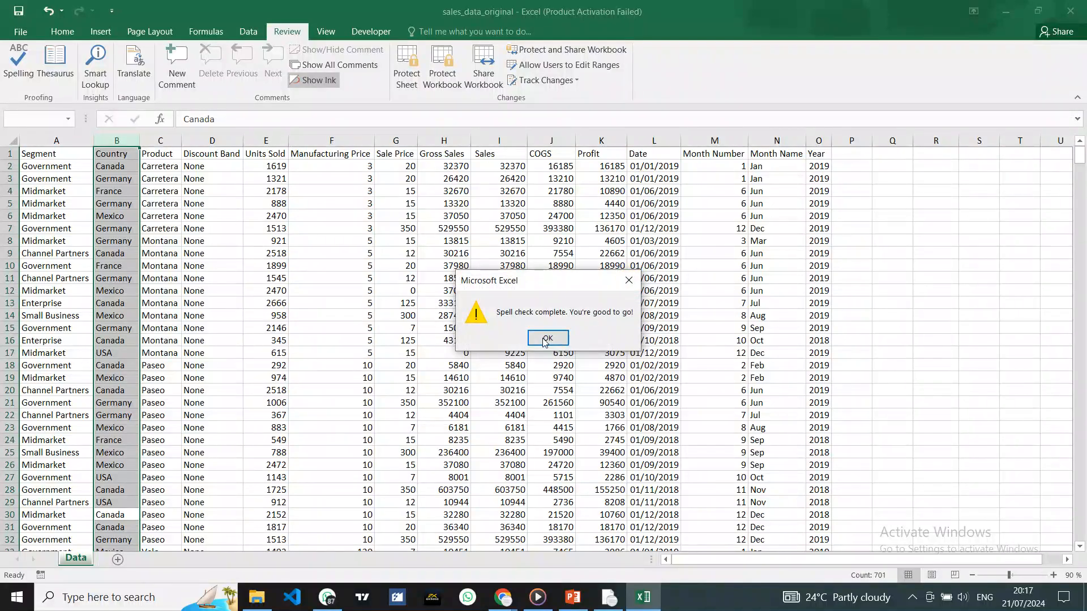
{"action": "left_click", "coordinate": [546, 338]}
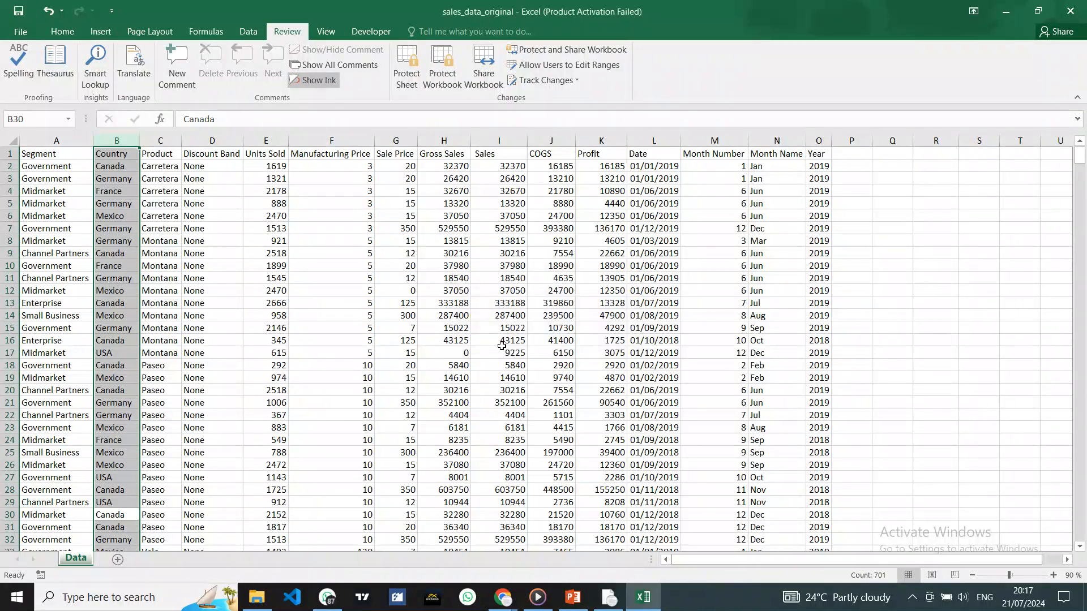
{"action": "left_click", "coordinate": [208, 341]}
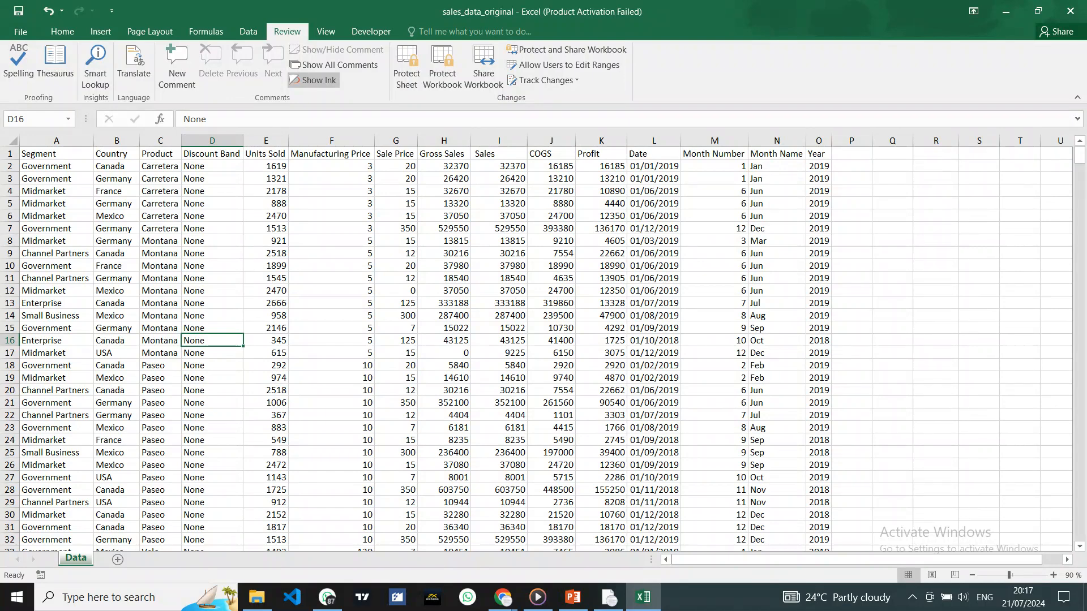
Step: Switch to the PowerPoint presentation to view the data-cleaning Agenda slide
{"action": "left_click", "coordinate": [573, 597]}
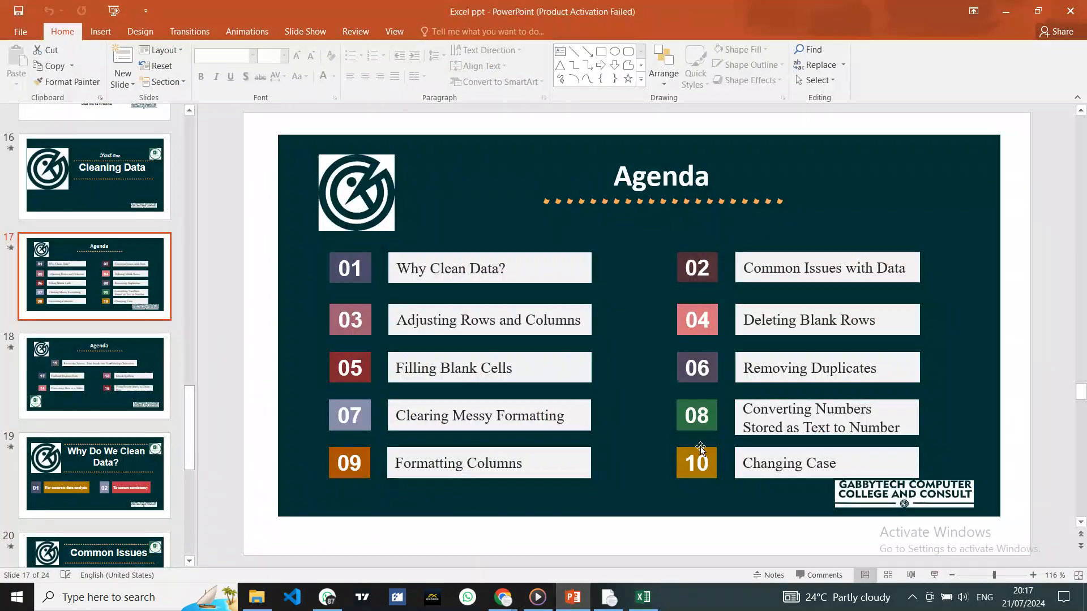